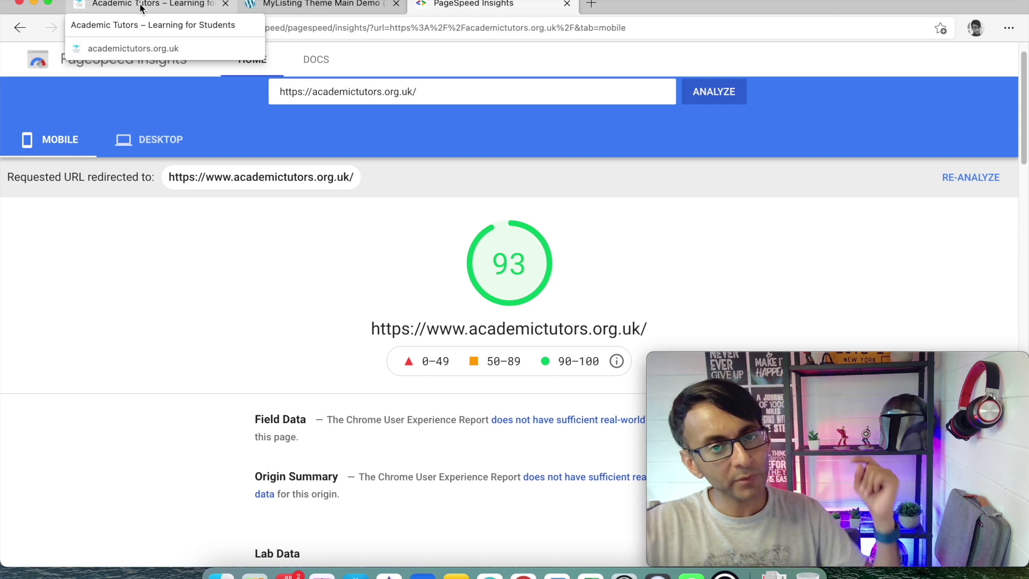
Switch to the Academic Tutors site's admin page and examine the full list of installed plugins
left_click(141, 7)
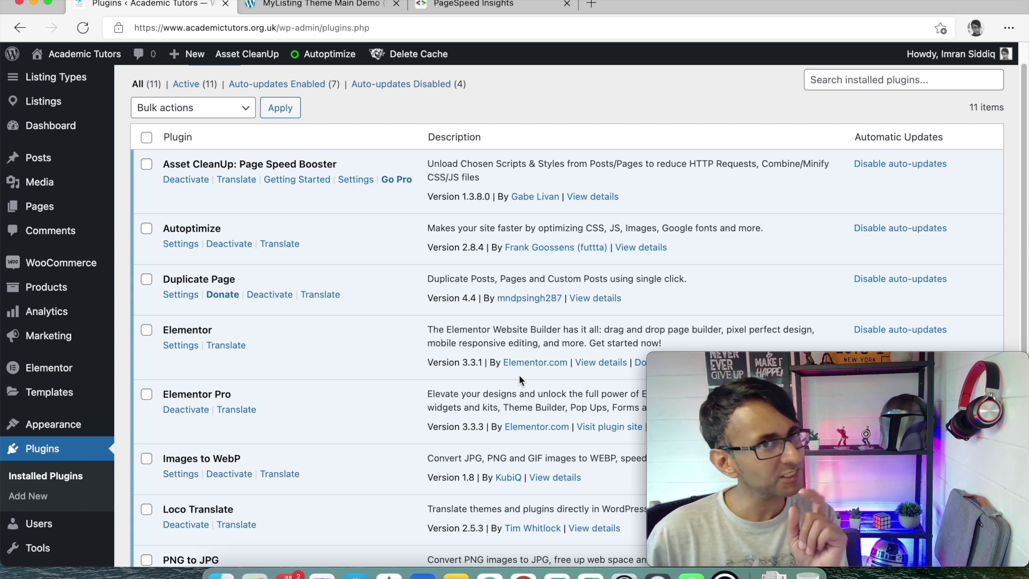
scroll(418, 341, "down", 1)
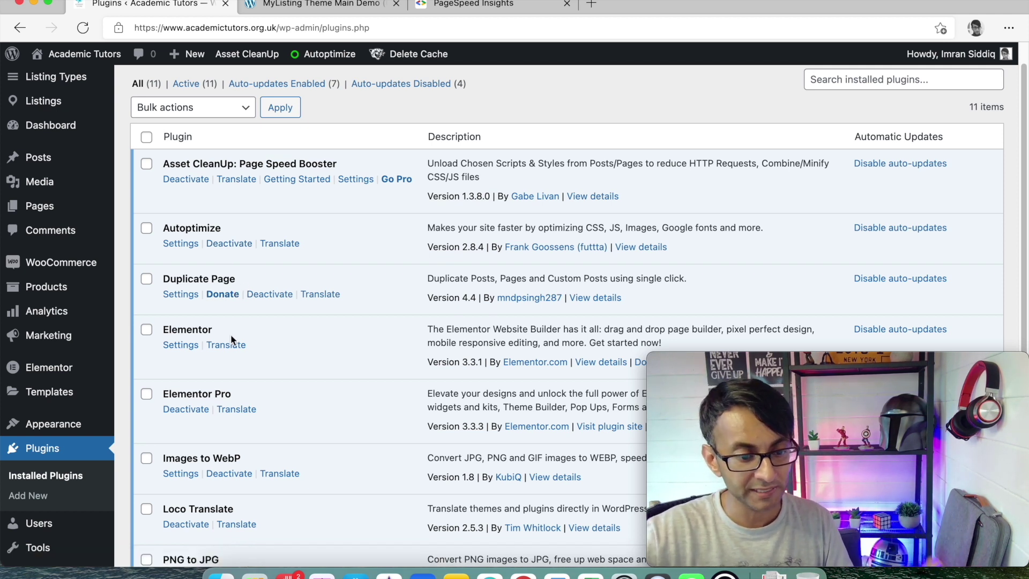
scroll(283, 409, "down", 3)
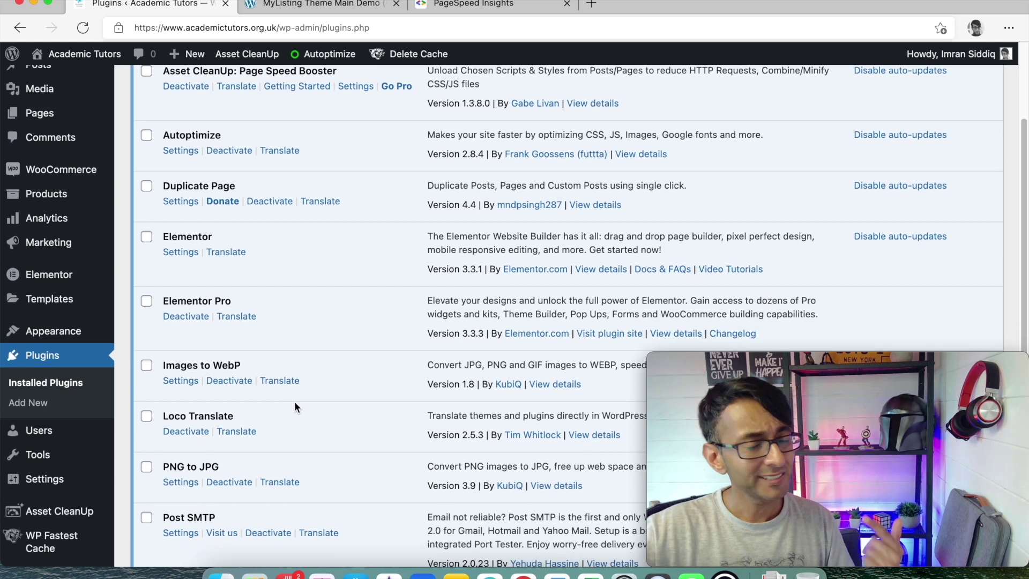
scroll(328, 388, "down", 1)
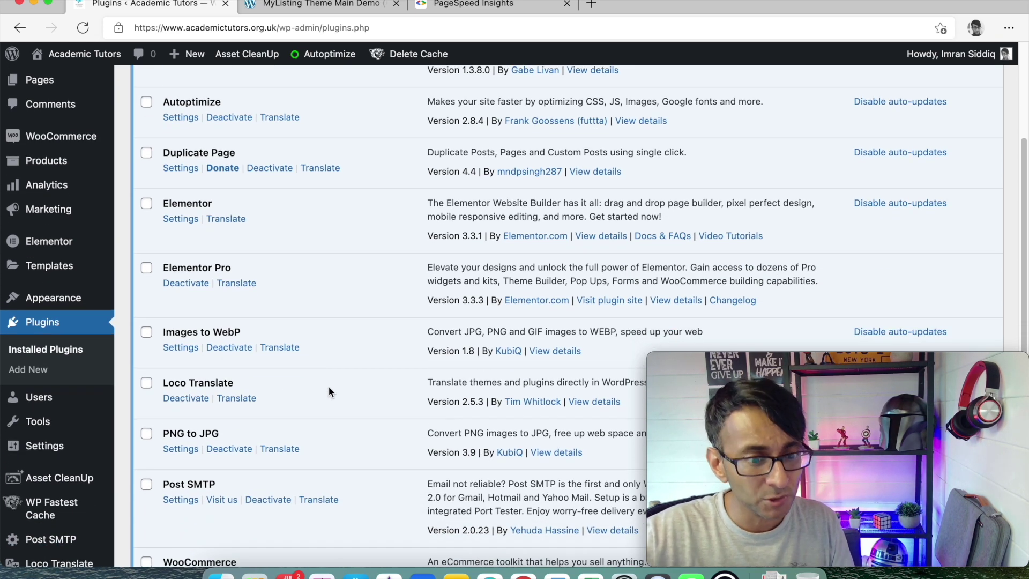
scroll(287, 321, "down", 2)
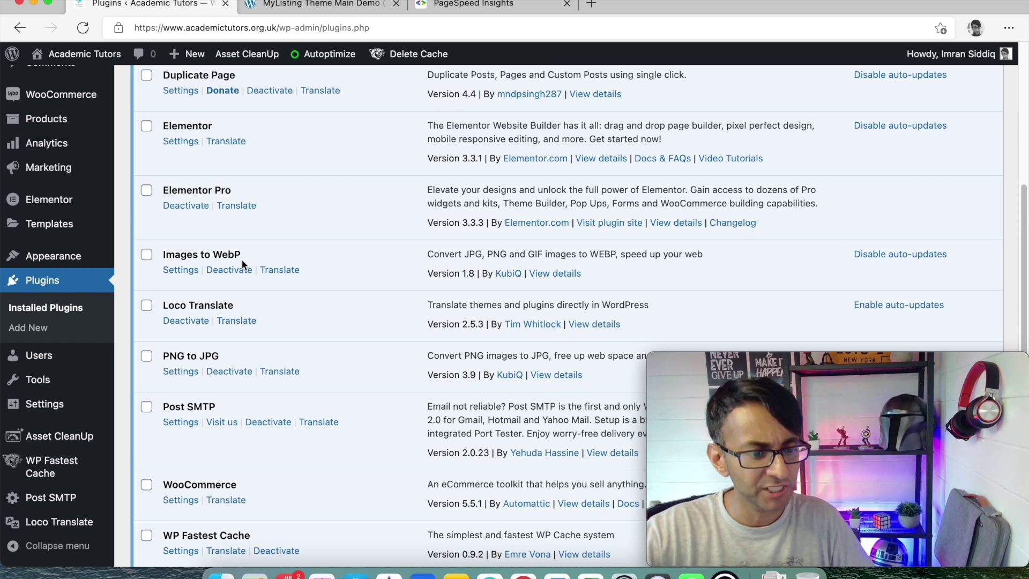
scroll(237, 278, "down", 1)
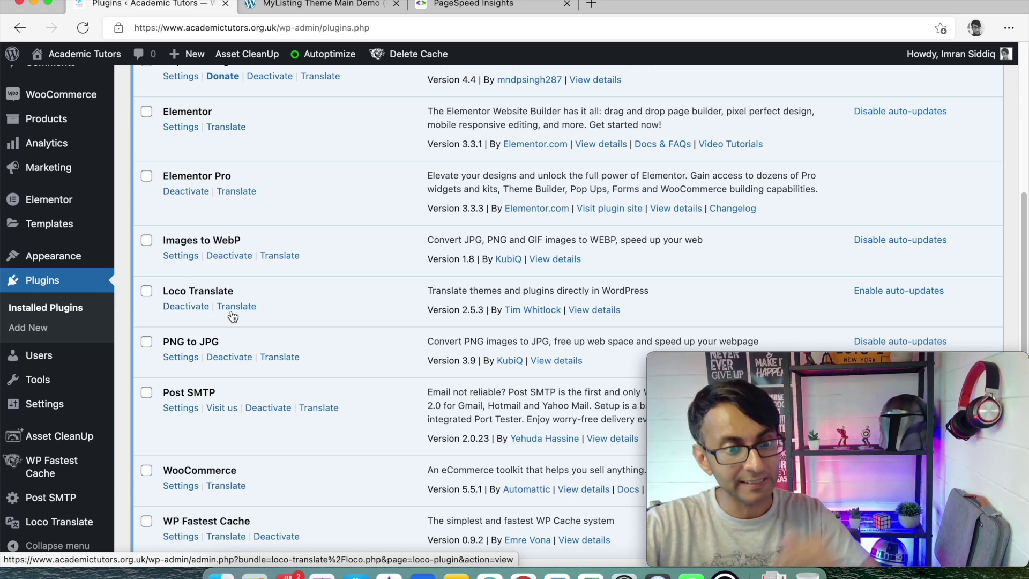
scroll(251, 377, "down", 1)
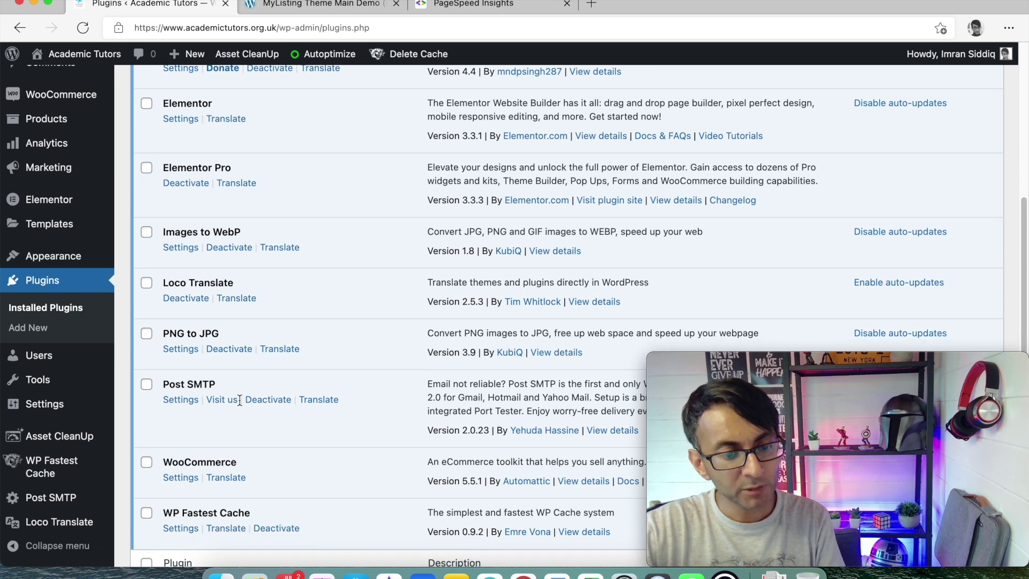
scroll(239, 400, "down", 4)
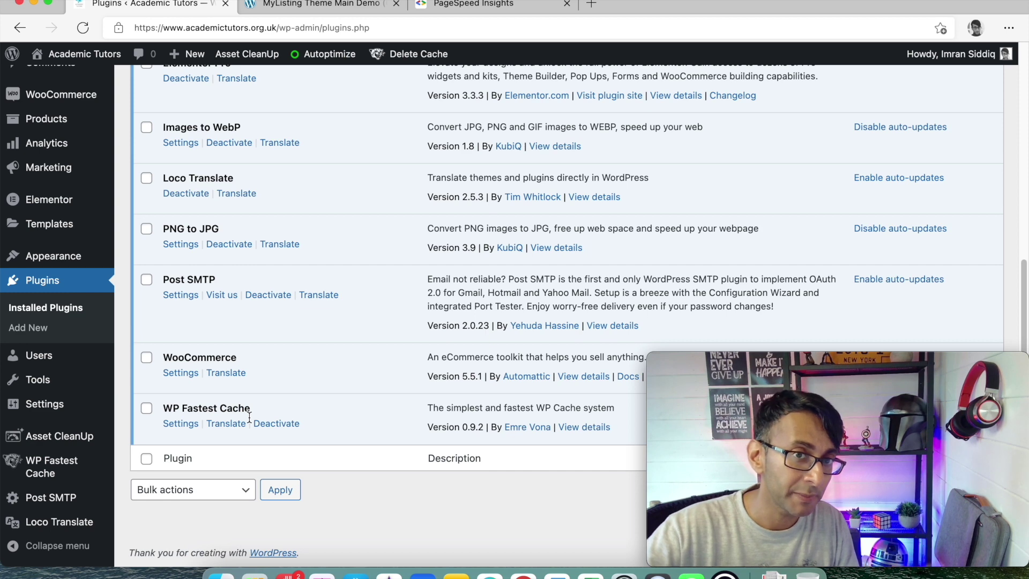
Review the WP Fastest Cache options and return to the start of the installed plugins list
left_click(180, 424)
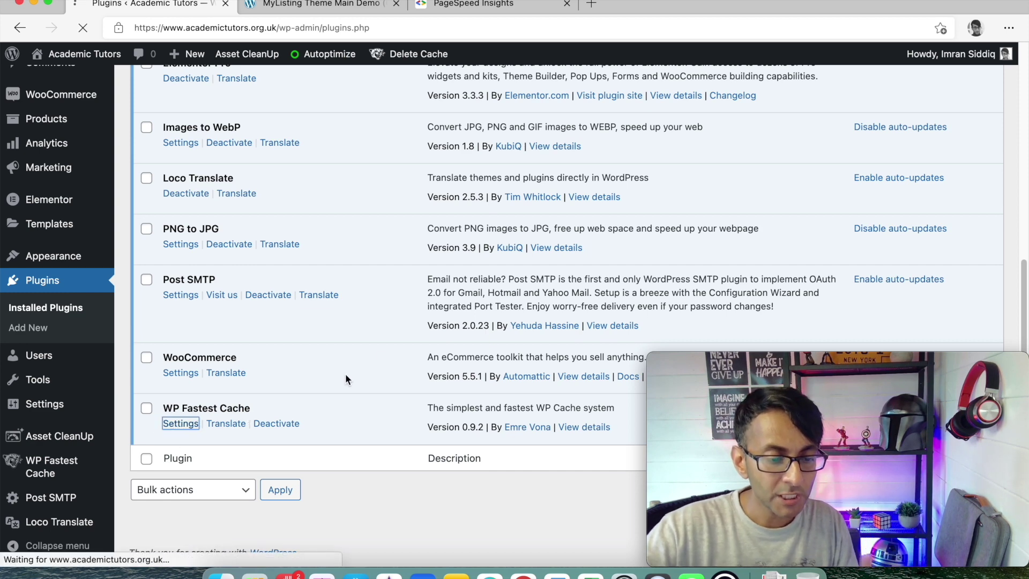
scroll(540, 329, "down", 1)
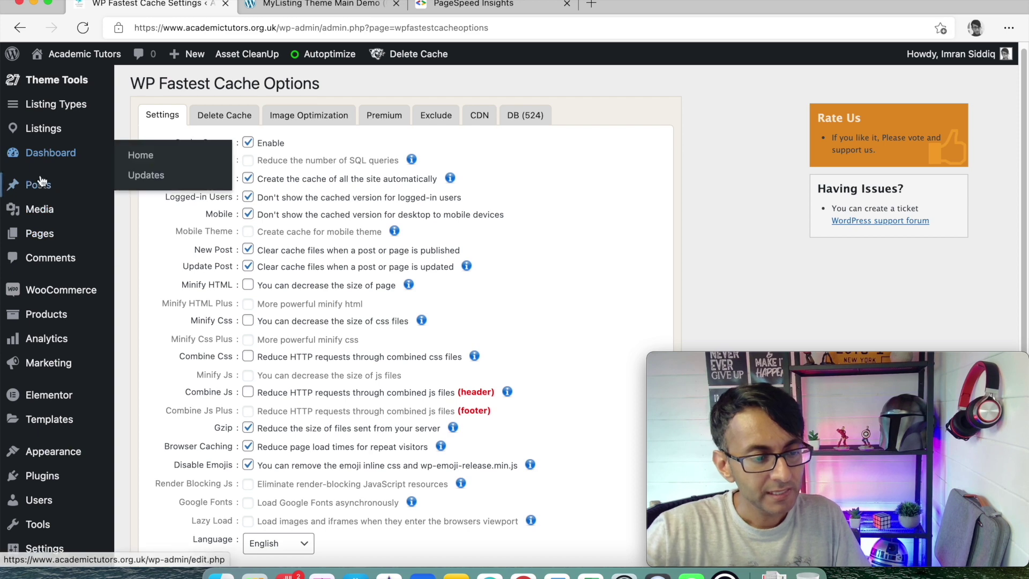
scroll(40, 181, "up", 1)
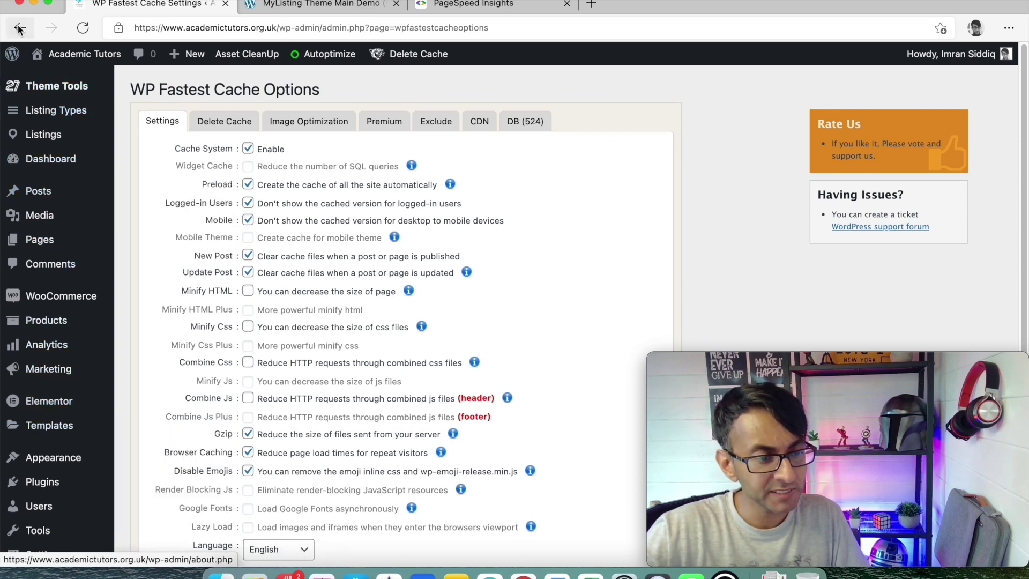
left_click(19, 29)
scroll(265, 171, "up", 10)
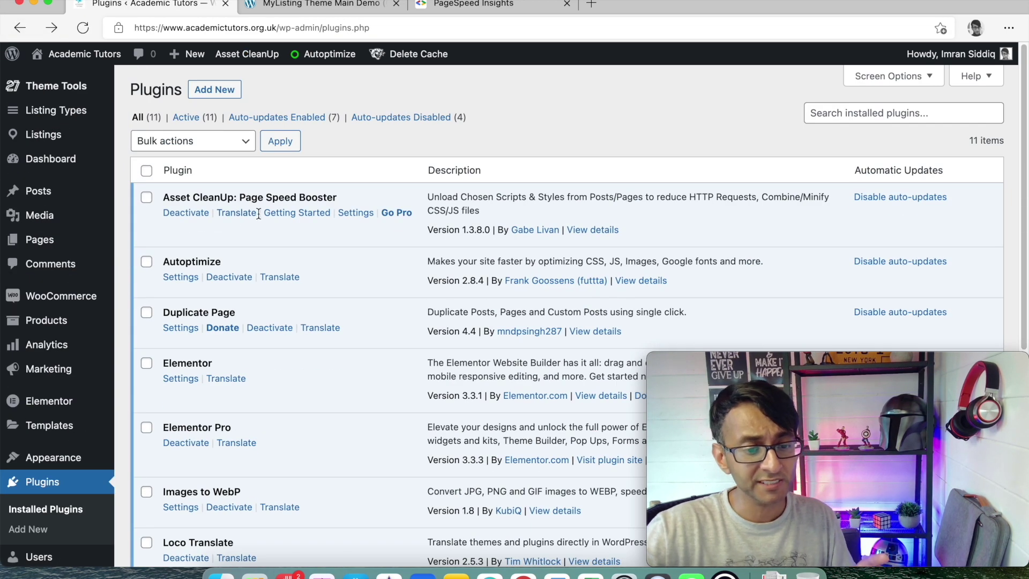
Open the Autoptimize settings and examine the JavaScript options, including the scripts excluded from optimization
left_click(355, 212)
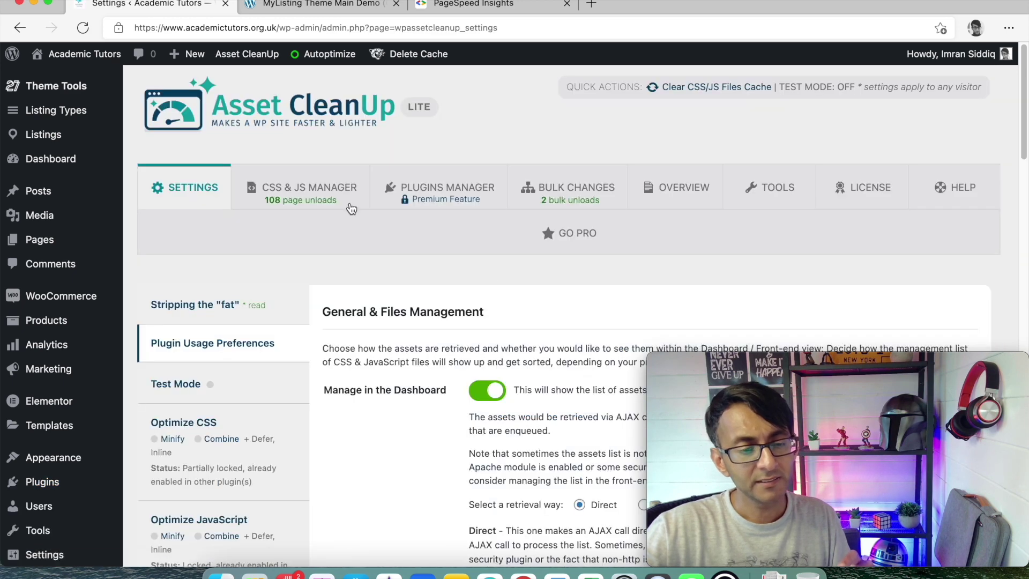
left_click(20, 28)
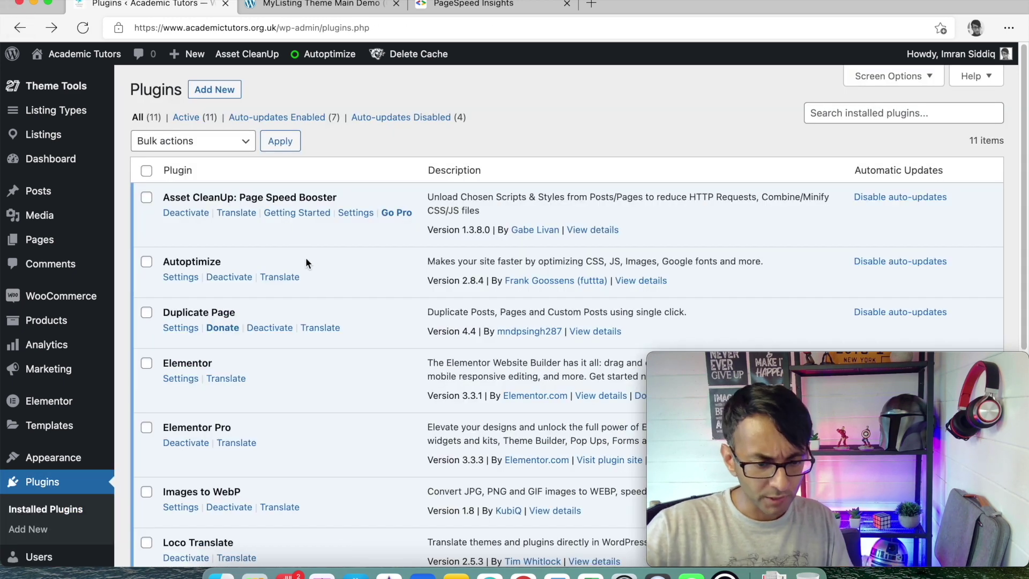
left_click(180, 277)
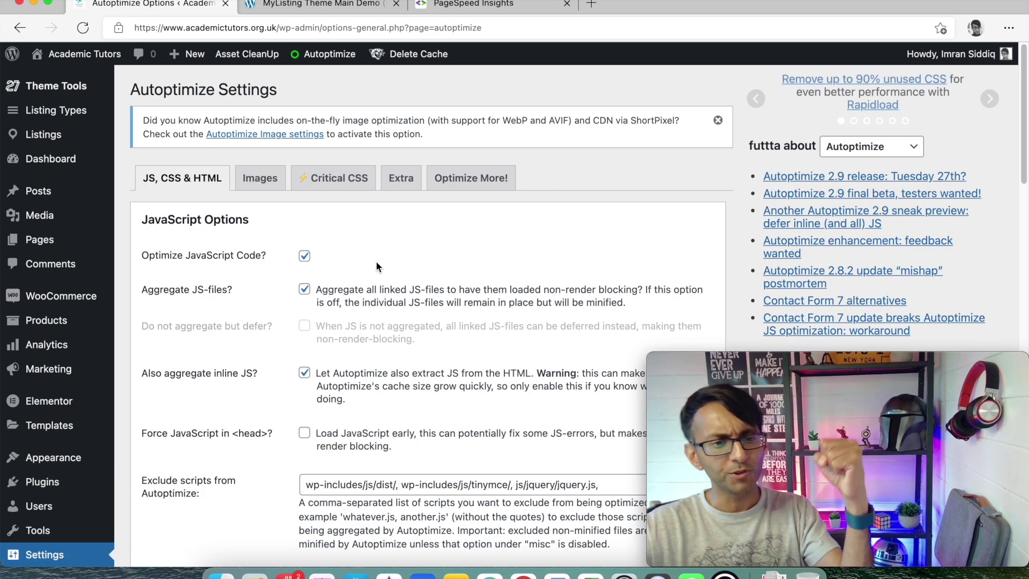
scroll(456, 302, "down", 3)
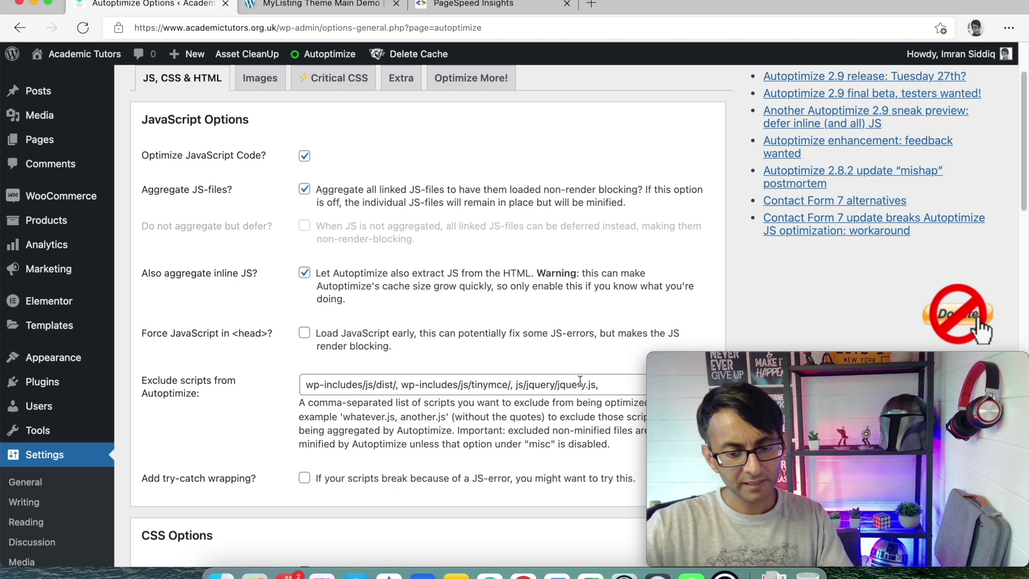
left_click(608, 383)
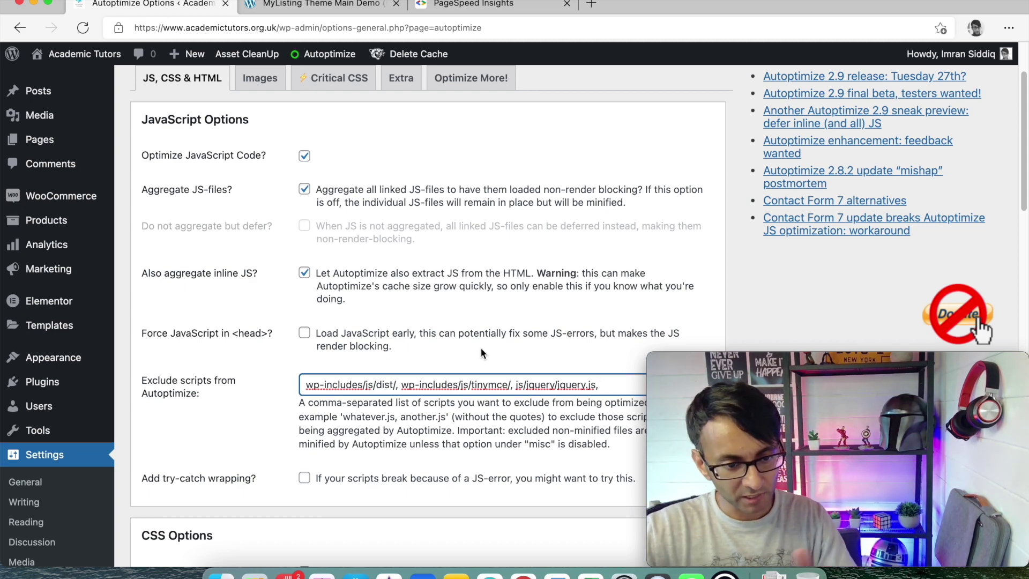
Examine Autoptimize's CSS options with the excluded CSS list, plus its HTML, CDN and miscellaneous options
scroll(457, 337, "down", 8)
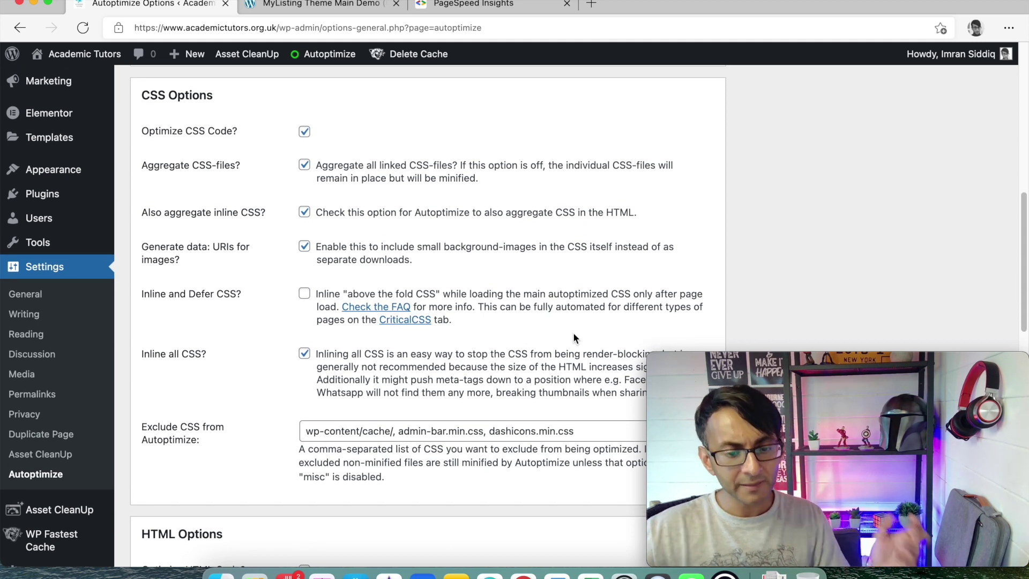
left_click(591, 432)
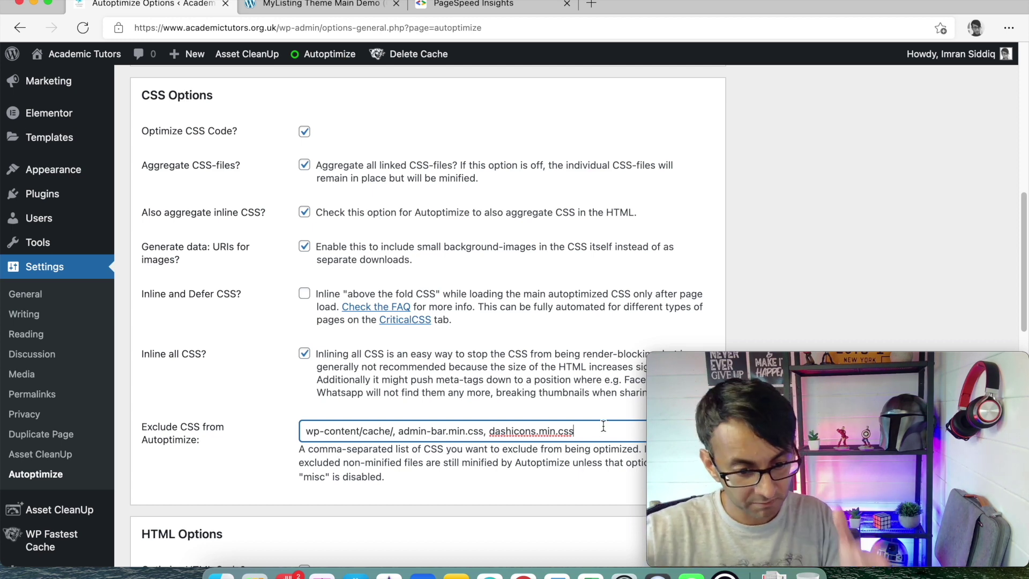
scroll(590, 409, "down", 1)
scroll(589, 408, "down", 10)
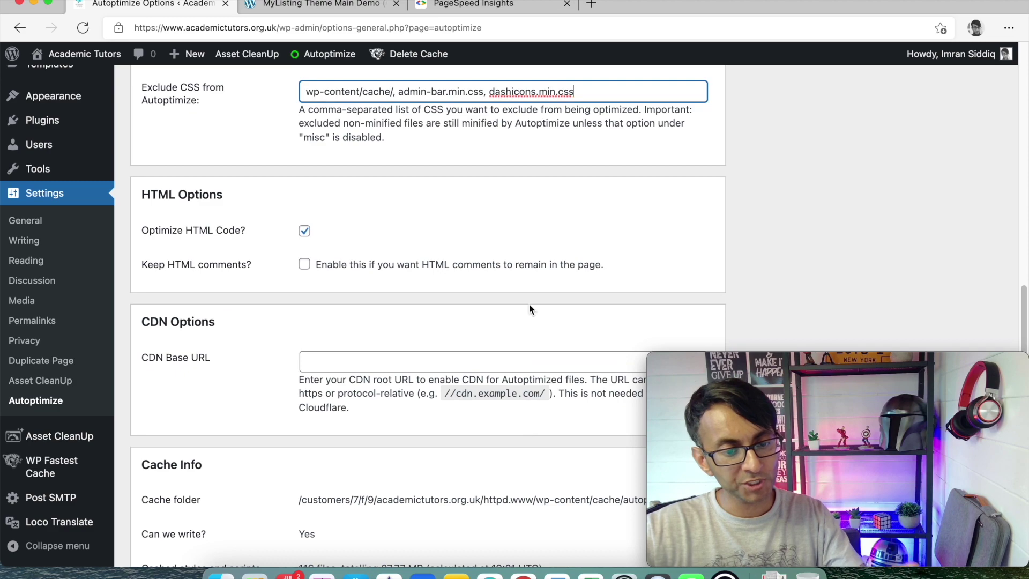
scroll(530, 310, "down", 15)
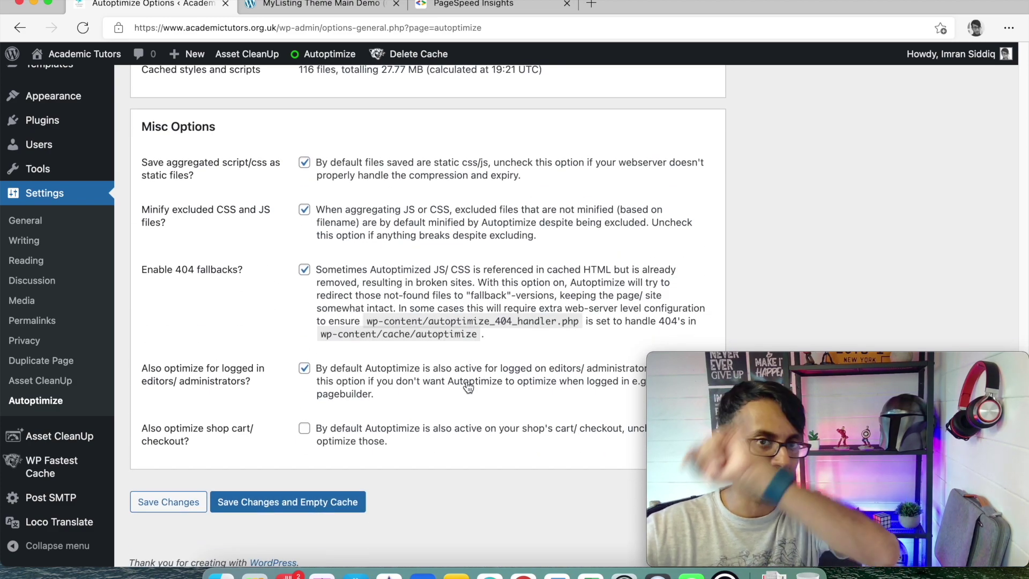
Review Autoptimize's image optimization and lazy-load settings
scroll(468, 386, "up", 10)
scroll(468, 386, "up", 15)
left_click(260, 178)
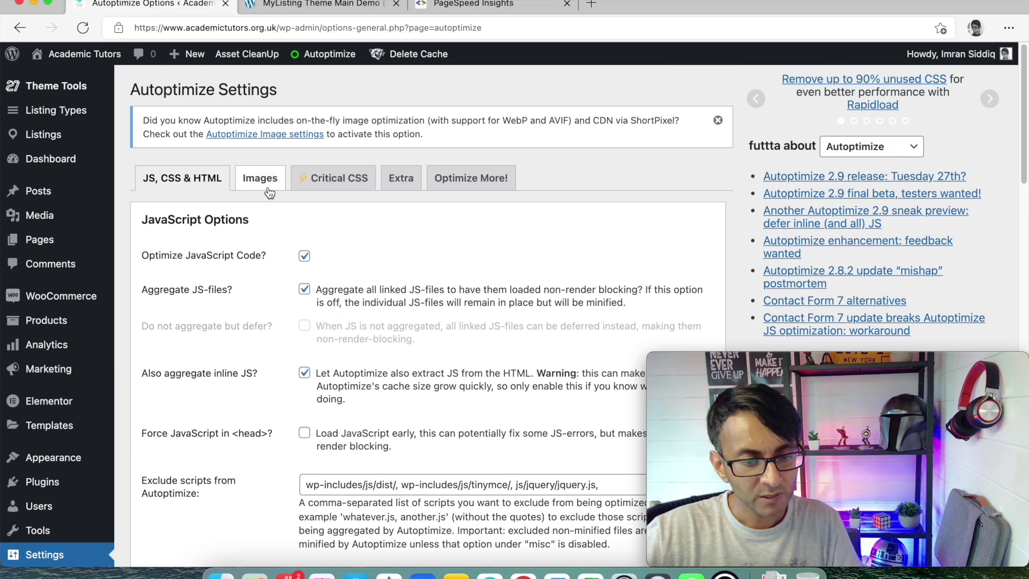
scroll(547, 372, "down", 5)
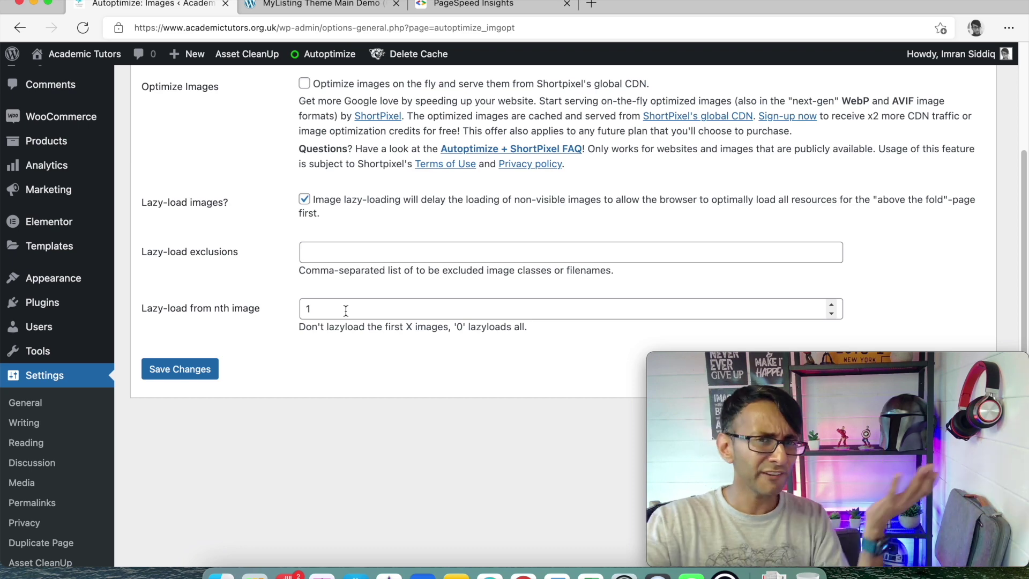
scroll(390, 294, "up", 5)
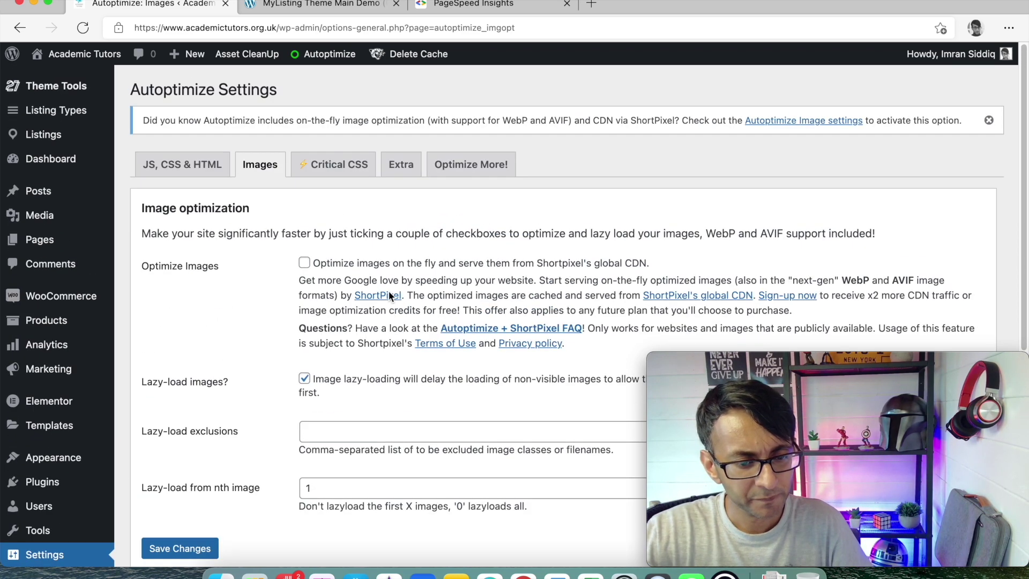
Review Autoptimize's extra auto-optimizations, including Google Fonts, emojis and query strings
left_click(400, 171)
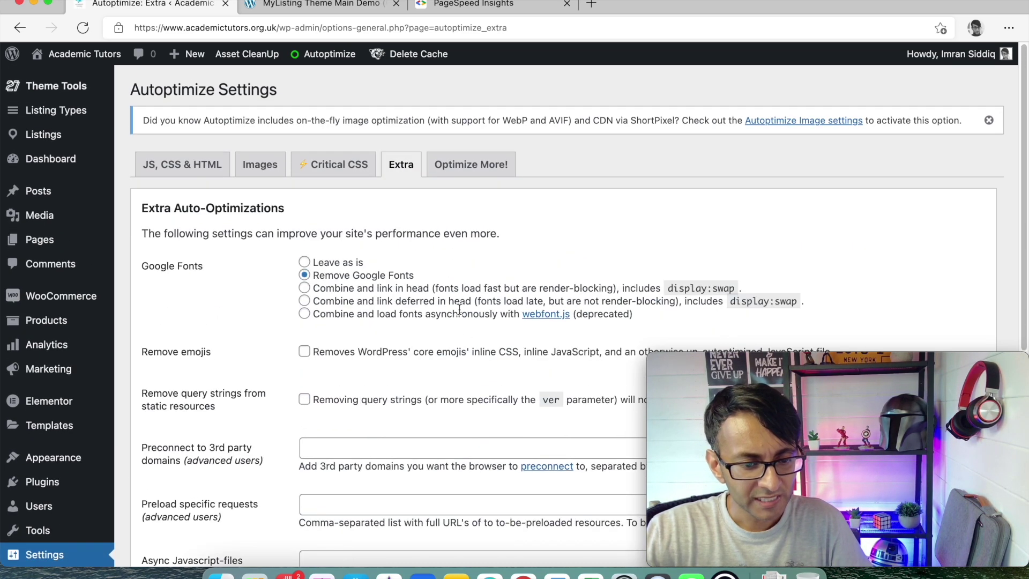
scroll(464, 323, "down", 7)
scroll(464, 323, "up", 3)
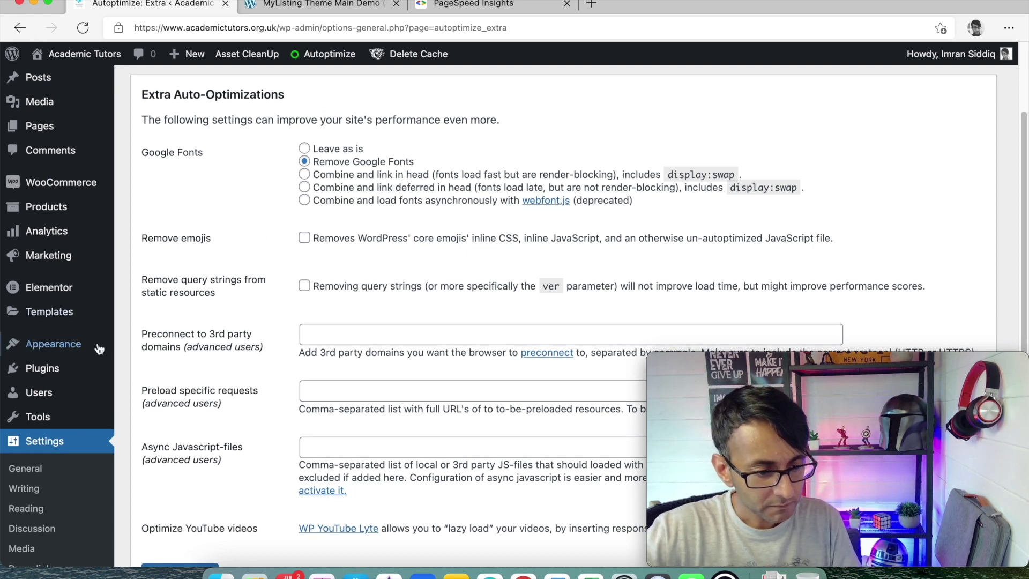
Open the Asset CleanUp settings from the installed plugins list and examine how assets are managed in the Dashboard
mouse_move(69, 368)
left_click(150, 373)
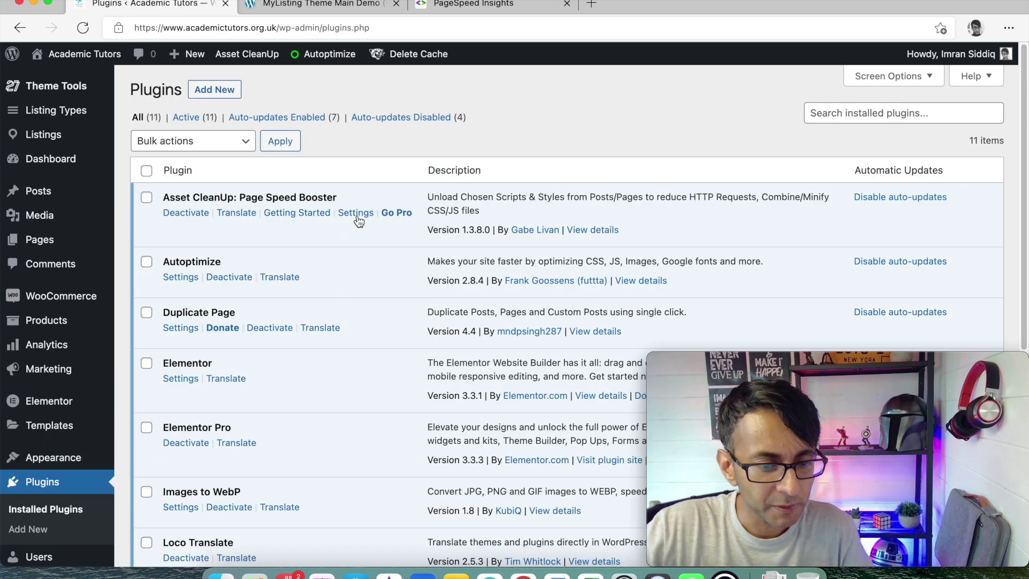
left_click(356, 214)
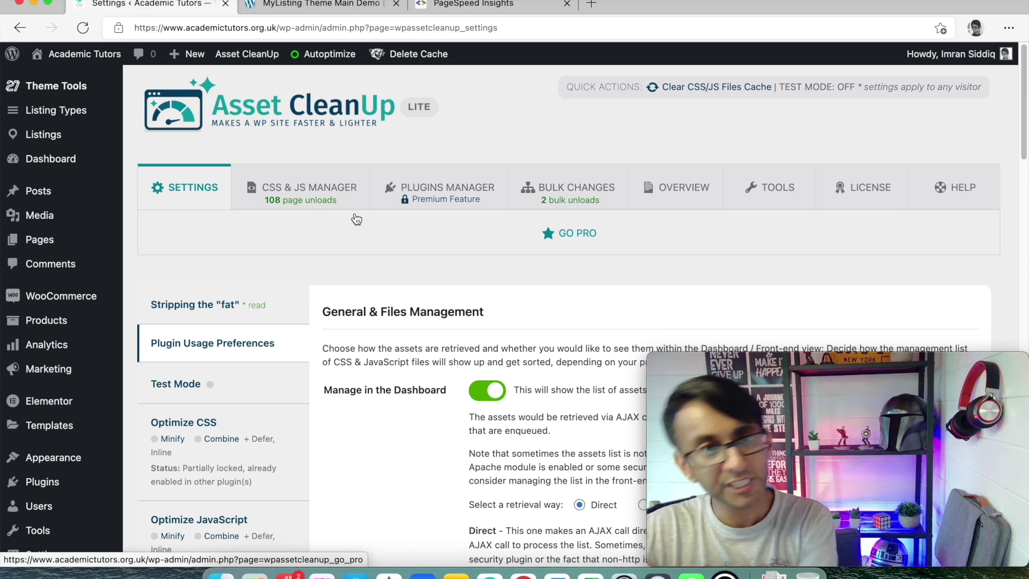
scroll(467, 281, "down", 5)
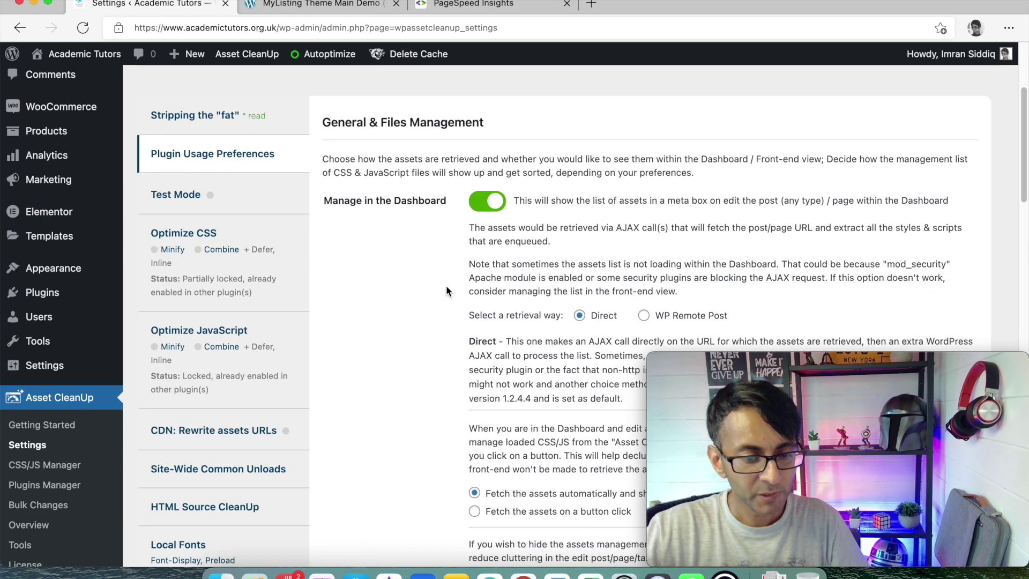
scroll(528, 304, "down", 1)
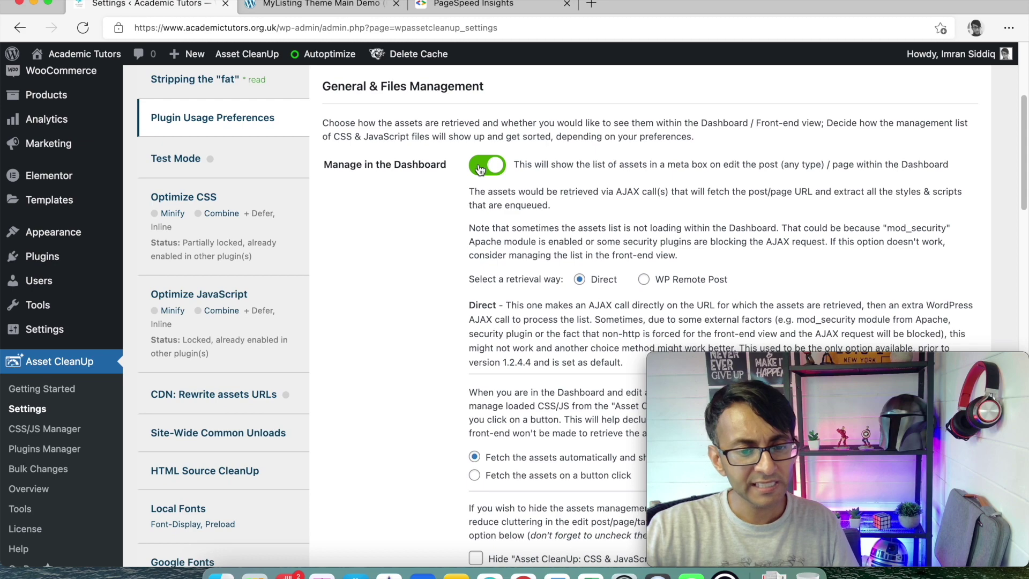
scroll(526, 330, "down", 20)
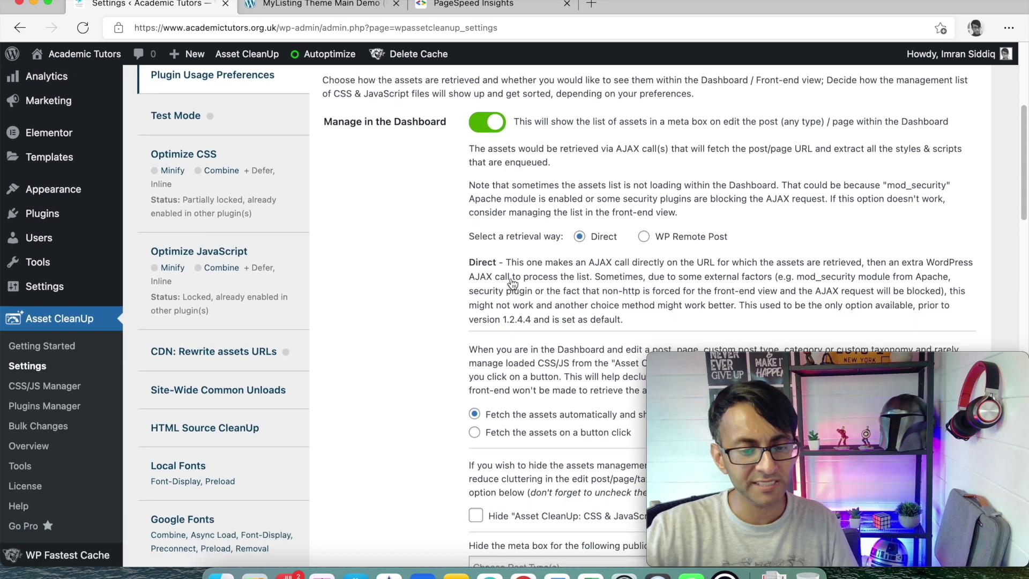
Examine Asset CleanUp's settings for hiding WordPress core files, clearing cached CSS/JS files and excluding certain pages
scroll(527, 329, "down", 2)
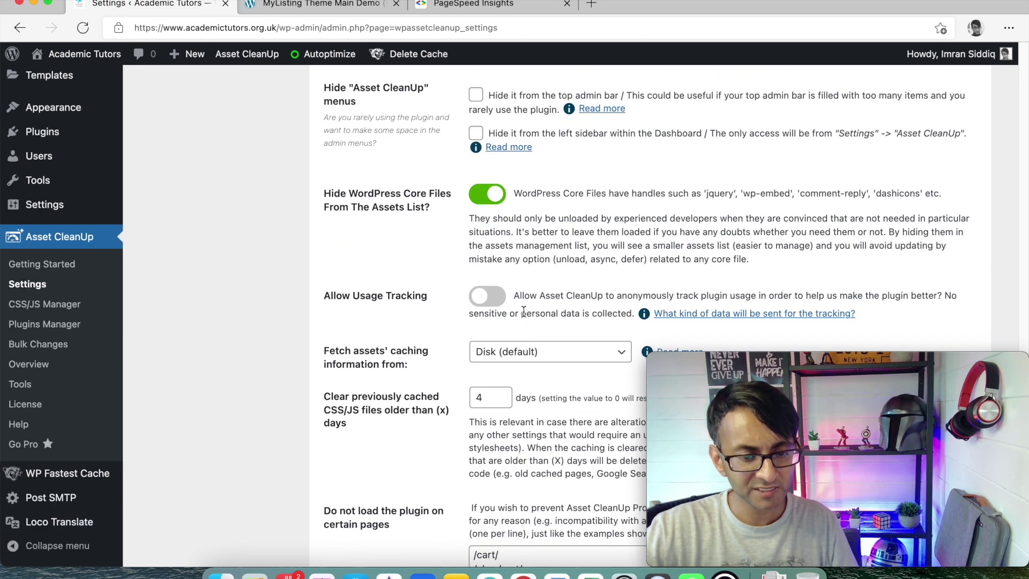
scroll(489, 222, "down", 10)
scroll(483, 288, "up", 16)
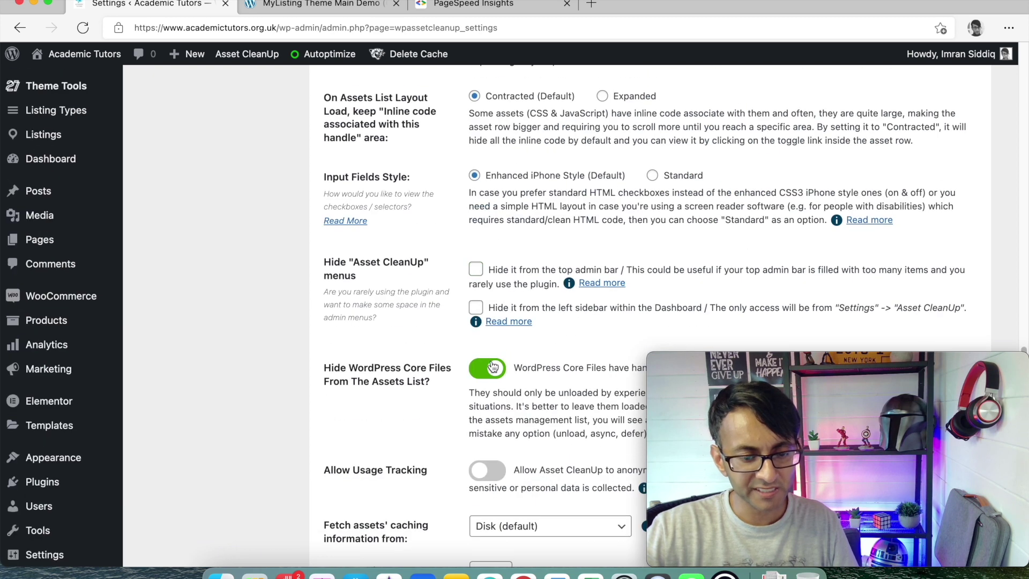
scroll(492, 366, "down", 4)
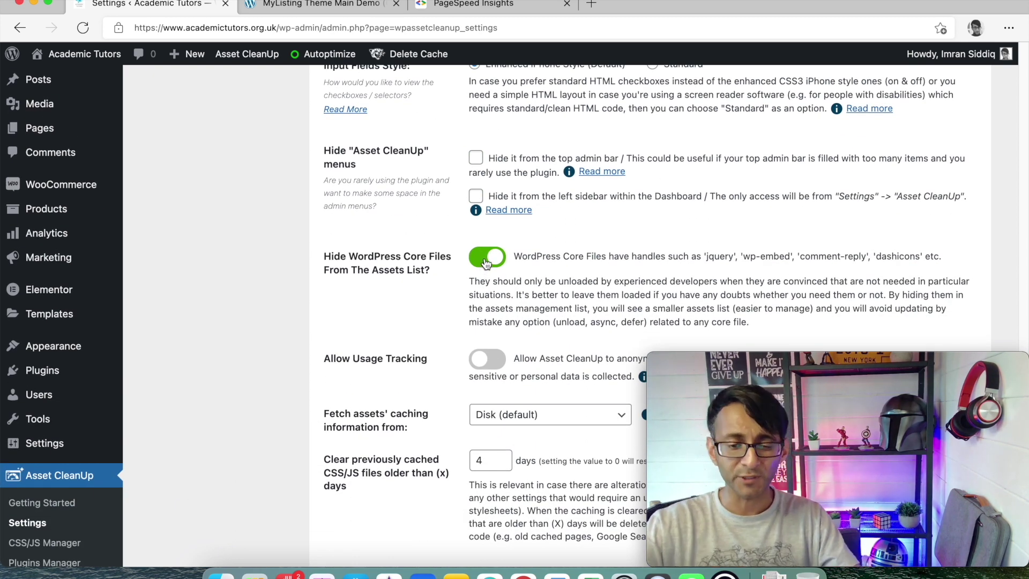
scroll(479, 236, "down", 6)
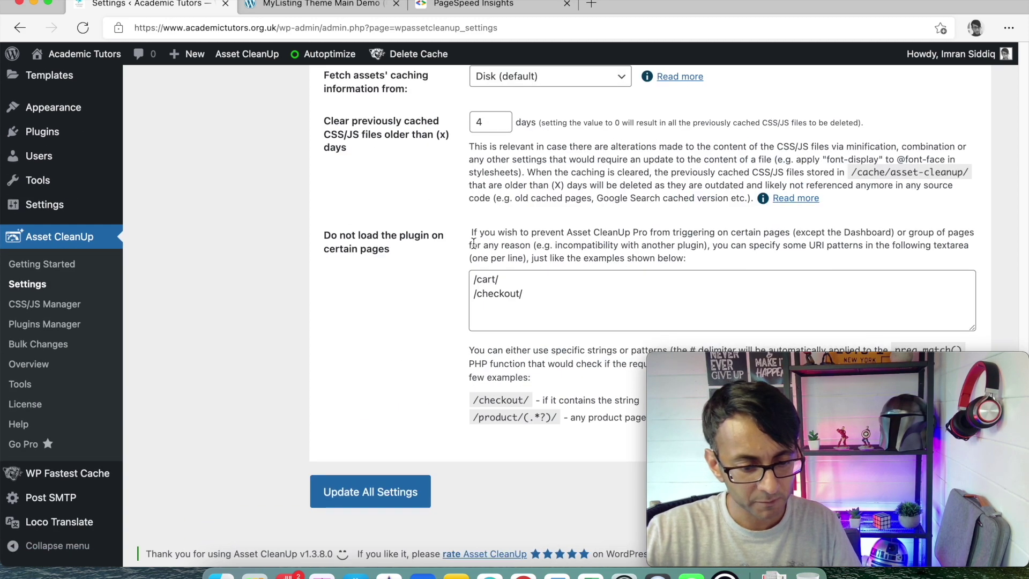
Open Asset CleanUp's CSS & JS Manager and examine its options for the homepage
scroll(476, 244, "up", 20)
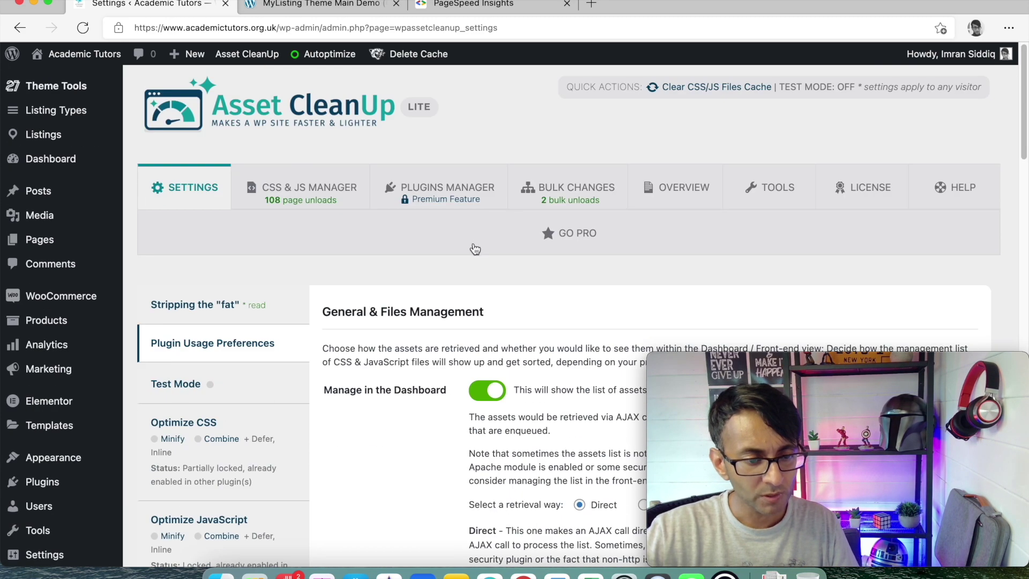
left_click(333, 195)
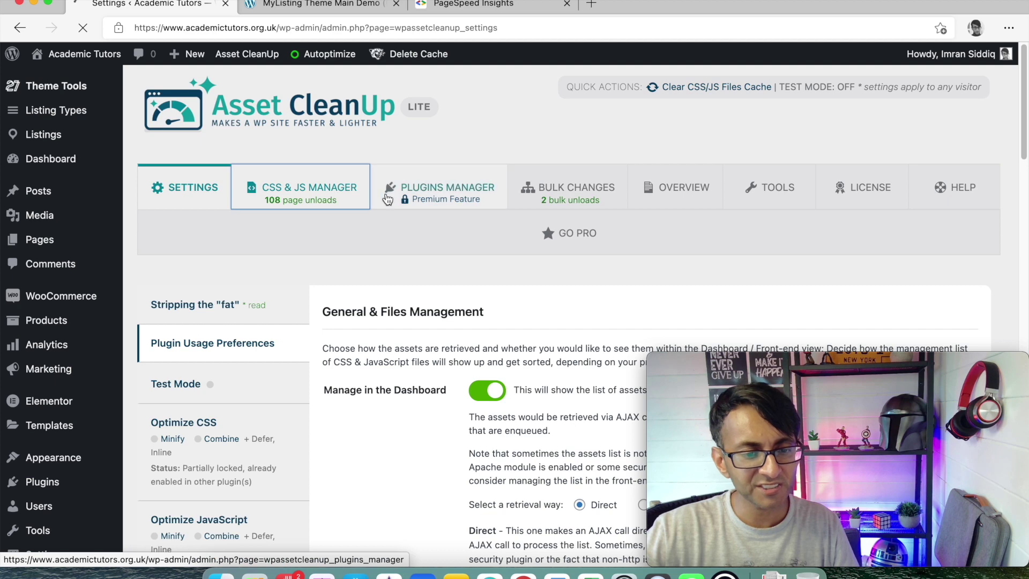
scroll(436, 314, "down", 4)
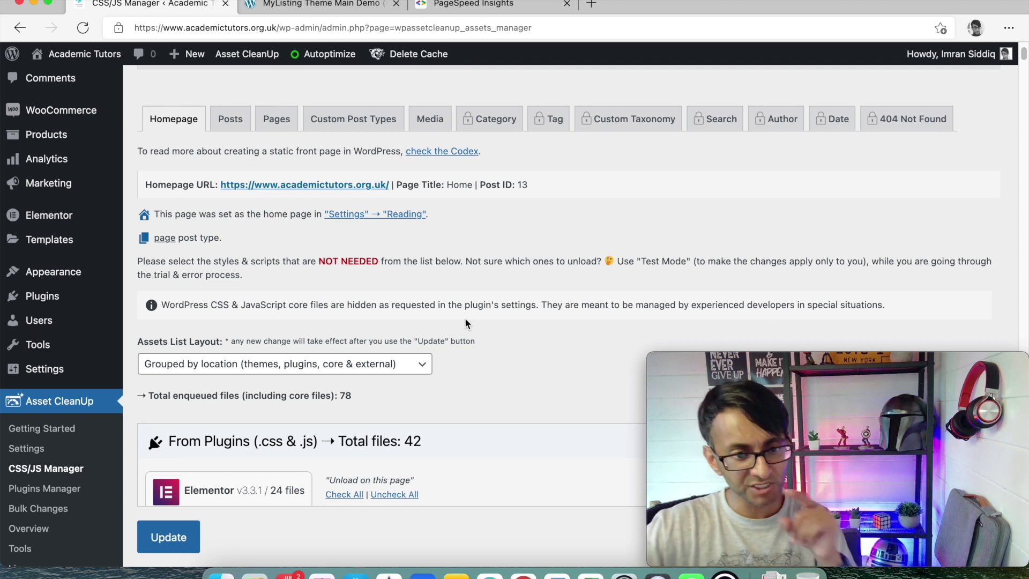
scroll(466, 322, "up", 4)
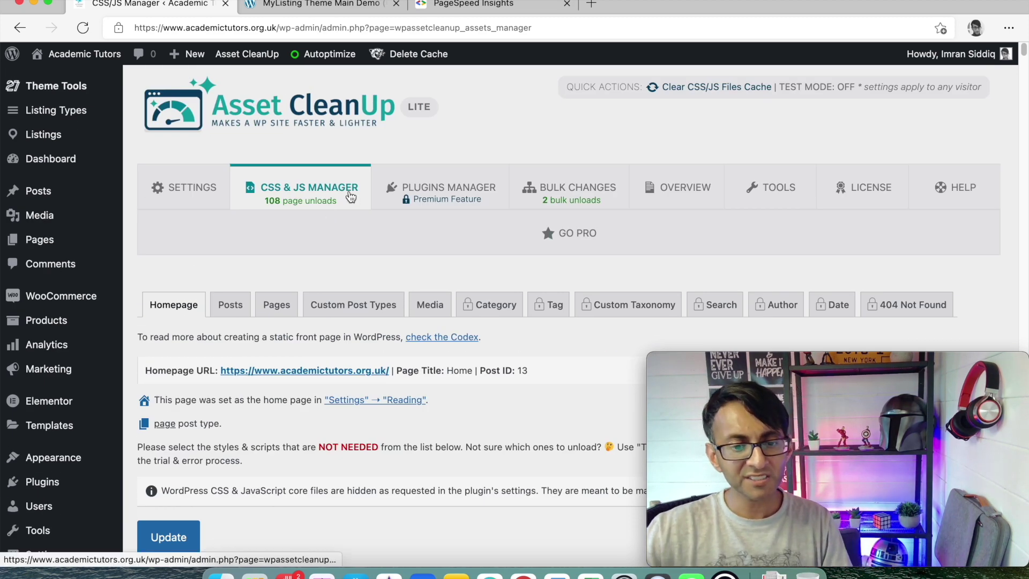
scroll(384, 322, "down", 4)
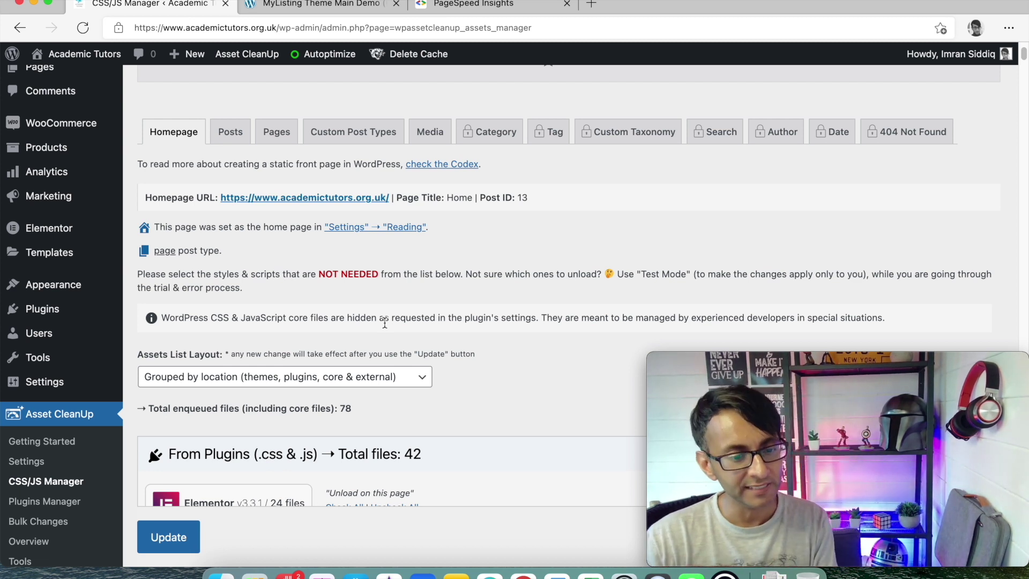
Examine Elementor's CSS/JS files in the plugins group and their options for unloading on the page
scroll(229, 282, "down", 5)
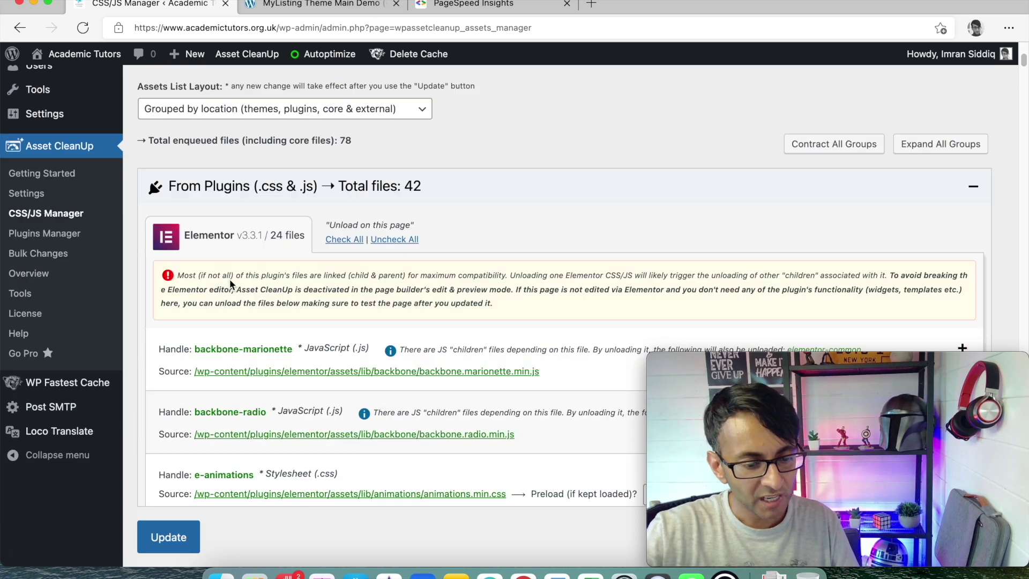
scroll(230, 282, "down", 1)
left_click(972, 123)
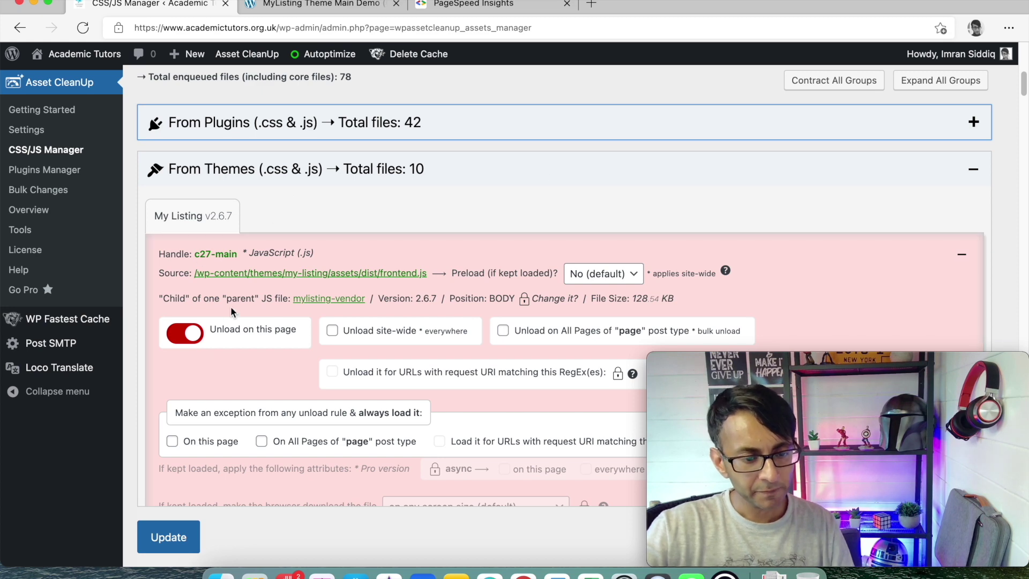
left_click(971, 122)
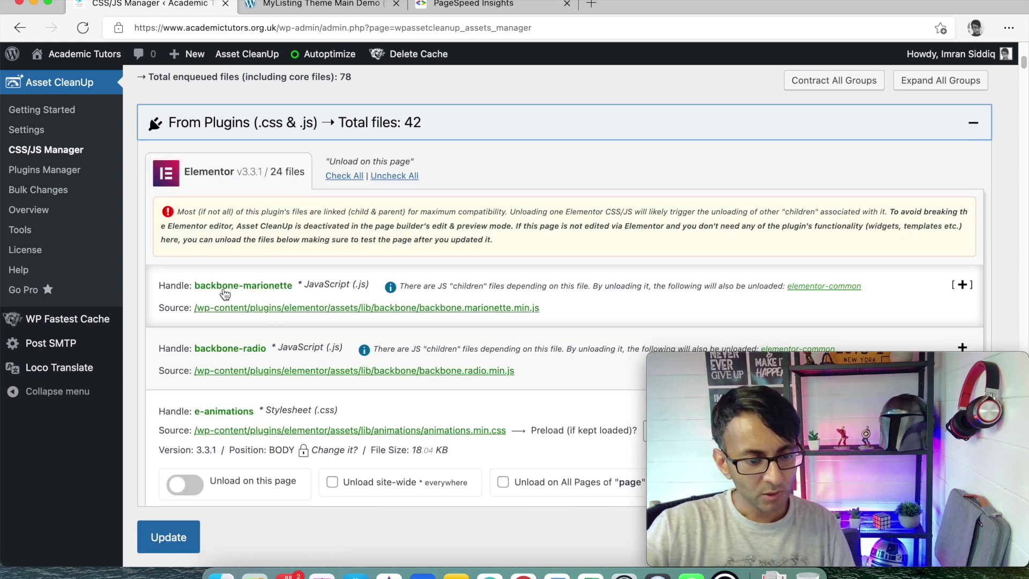
scroll(232, 360, "down", 3)
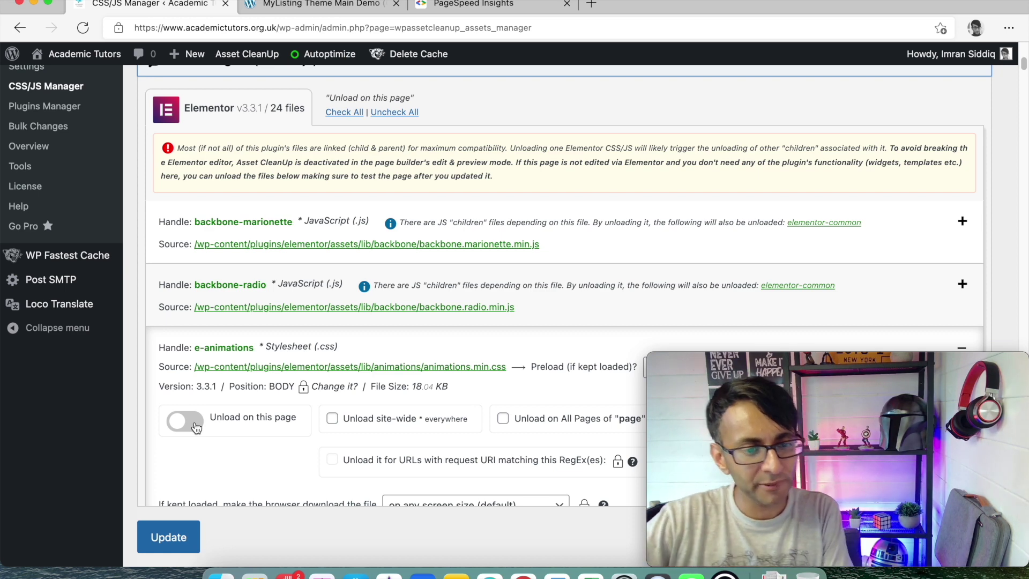
scroll(989, 163, "up", 2)
Collapse the plugin files group and examine which My Listing theme scripts and stylesheets are set to unload on the homepage
left_click(974, 107)
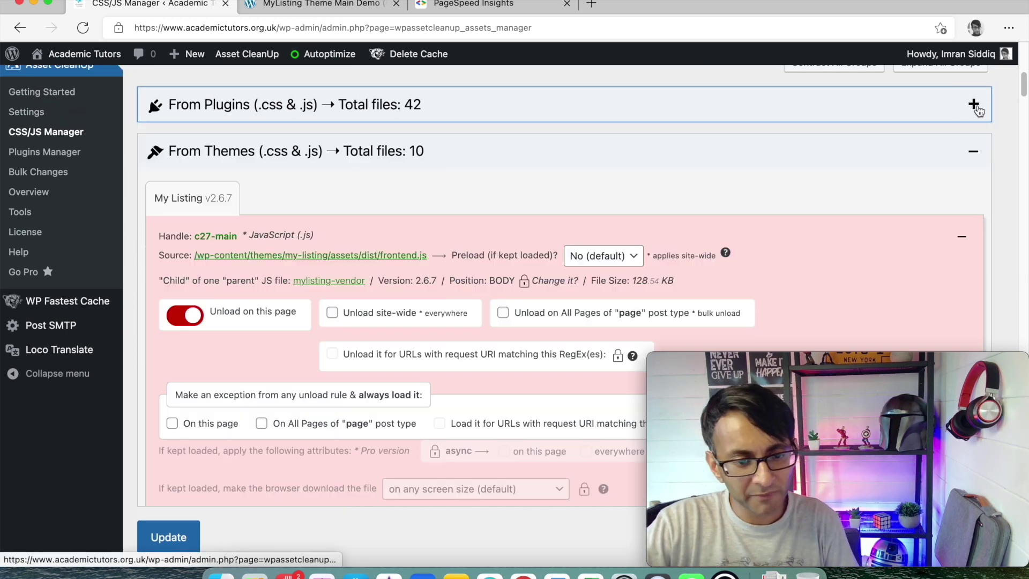
scroll(856, 201, "down", 1)
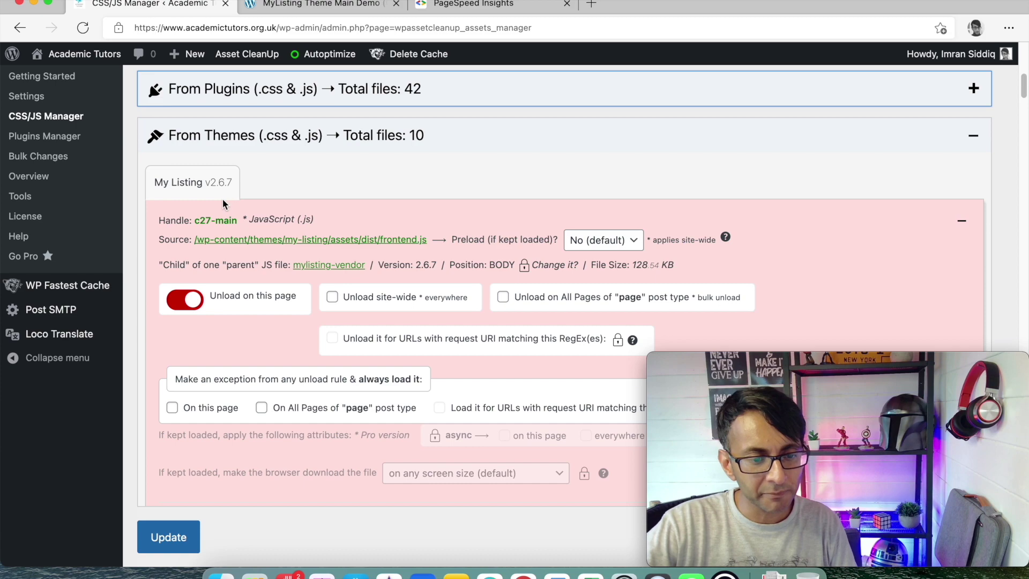
scroll(374, 271, "down", 10)
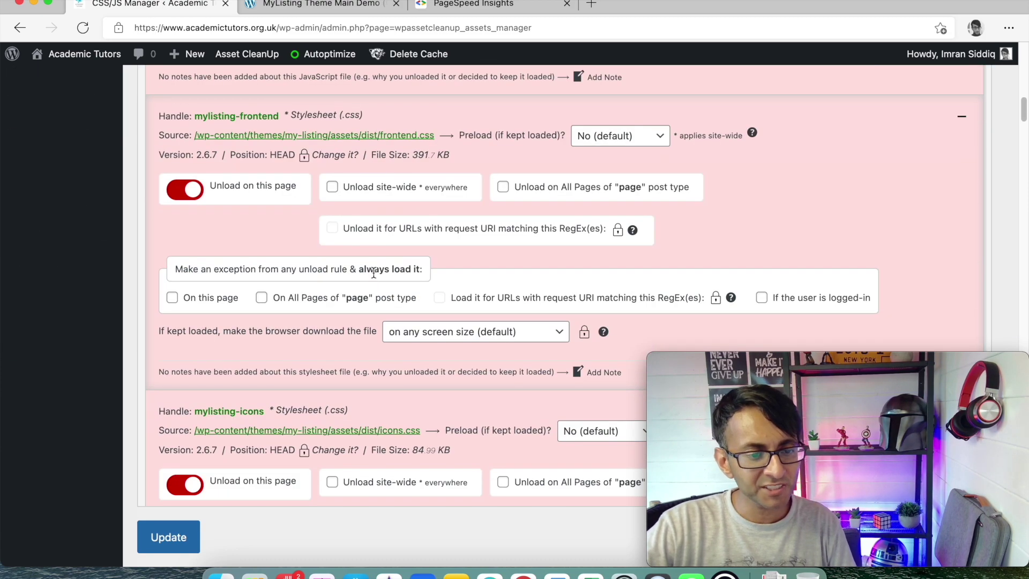
scroll(373, 272, "down", 10)
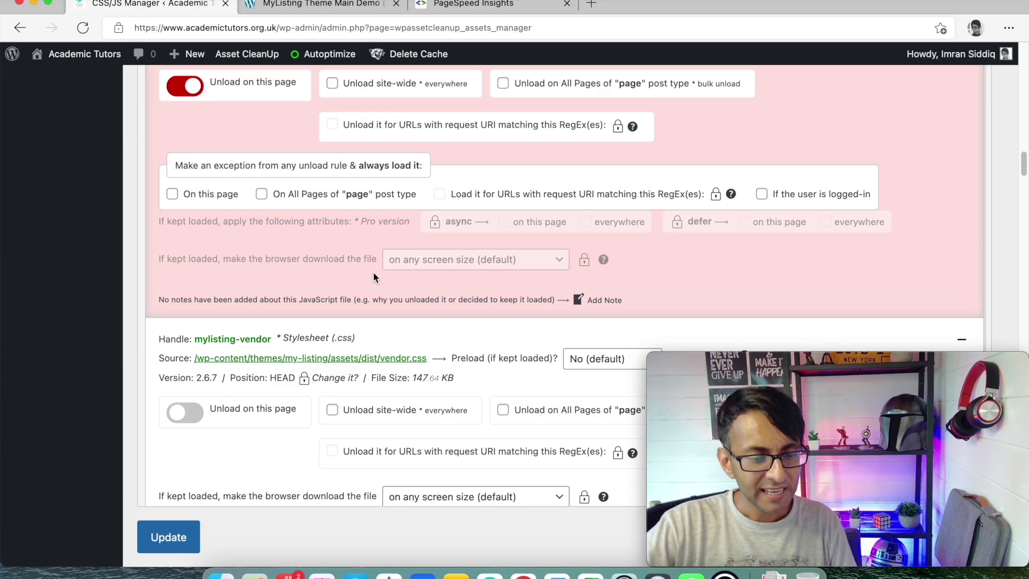
scroll(373, 274, "down", 4)
scroll(322, 274, "down", 1)
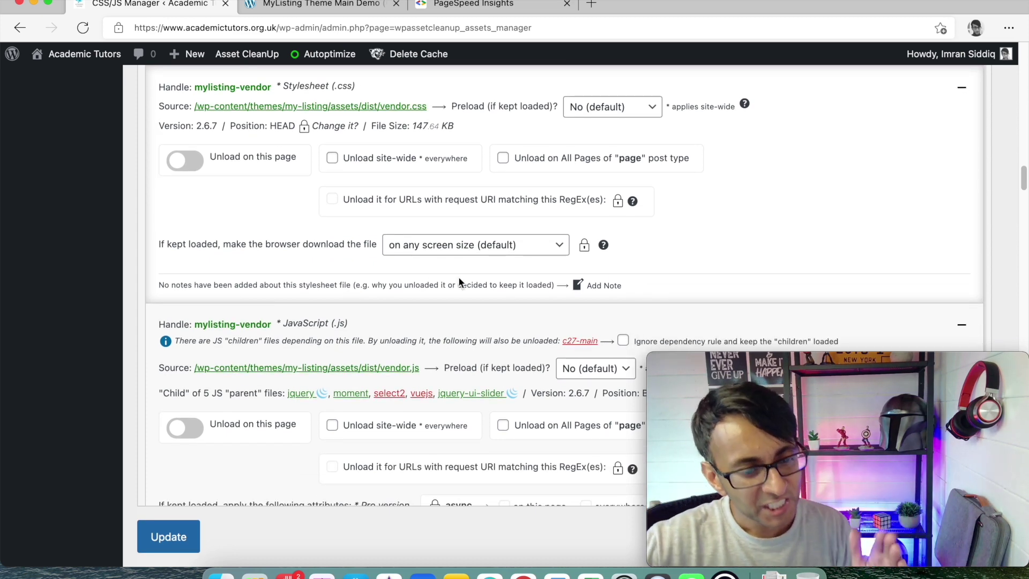
scroll(460, 277, "up", 1)
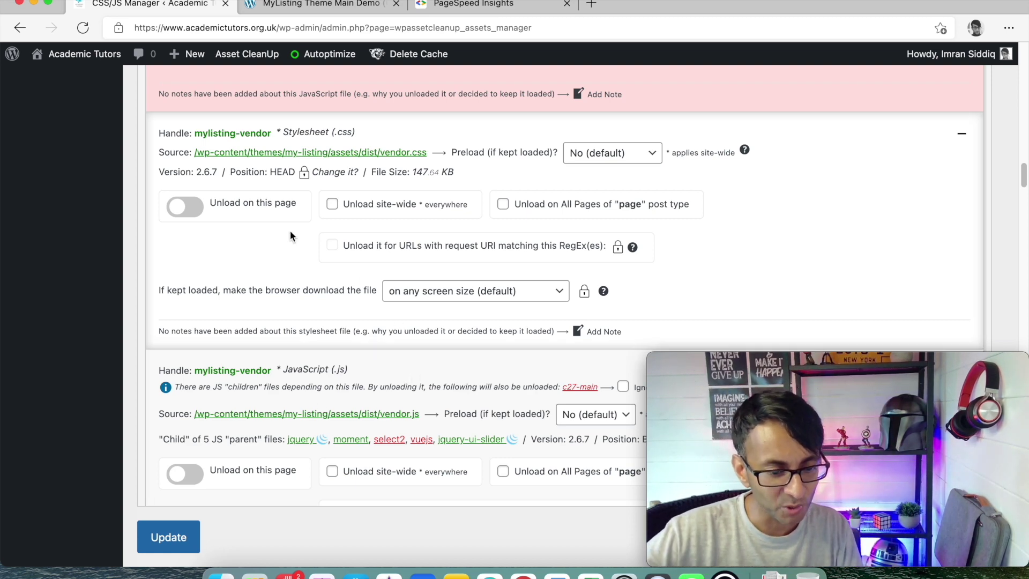
scroll(457, 375, "down", 3)
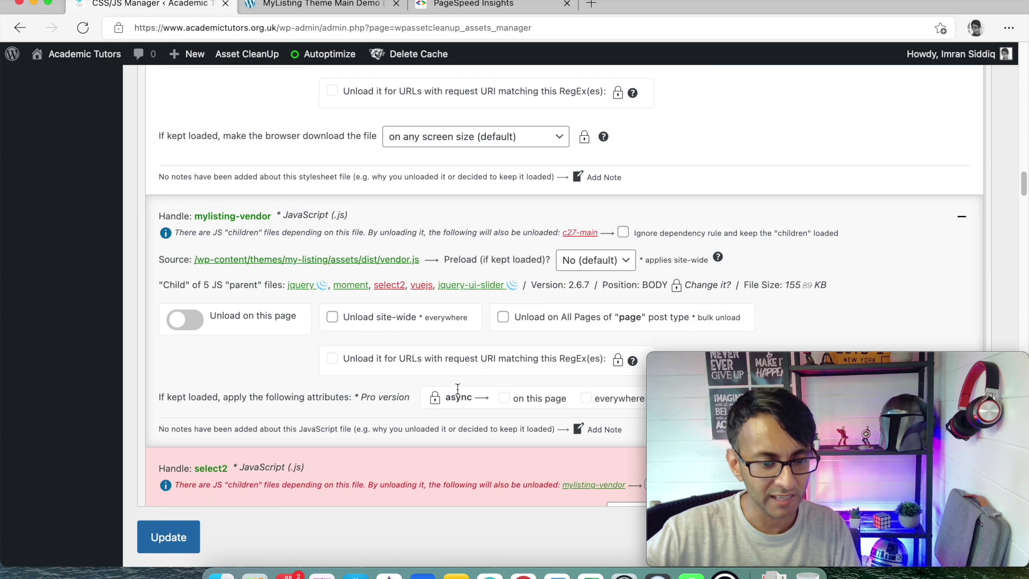
scroll(457, 394, "down", 10)
scroll(455, 385, "up", 4)
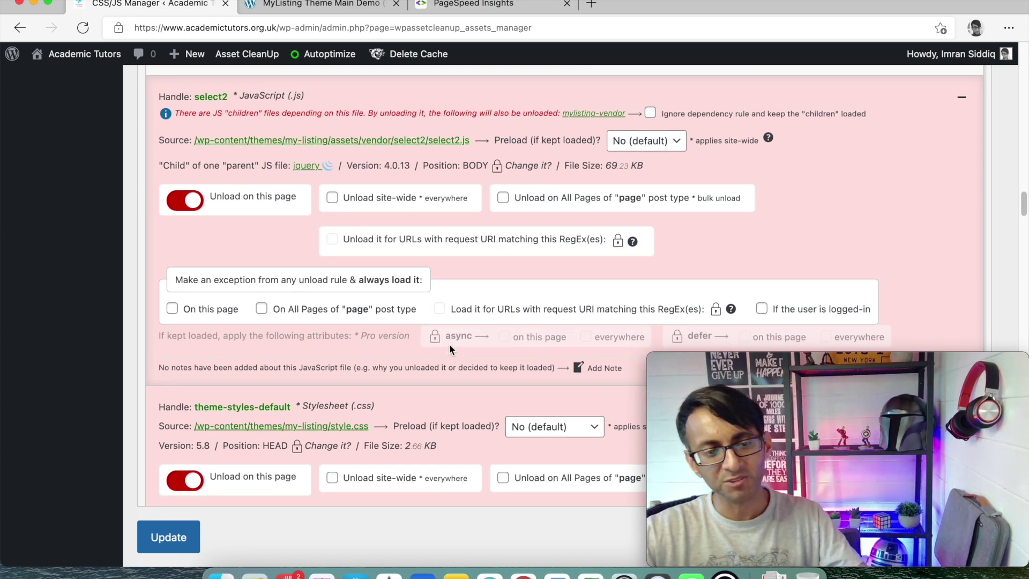
scroll(448, 327, "down", 9)
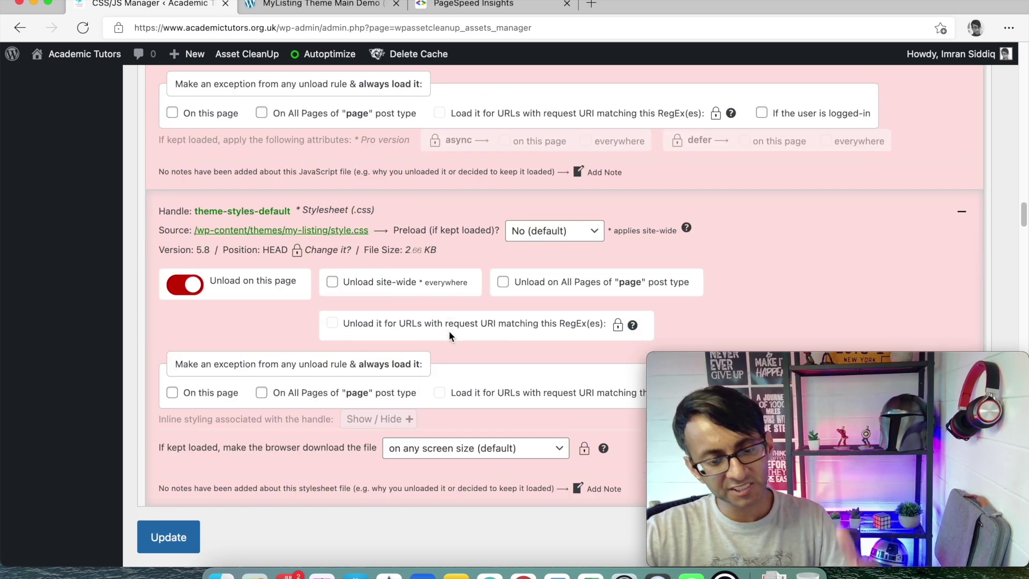
Review the WordPress core and external third-party files, including the unload settings of mapbox-gl and mylisting-material-icons
scroll(449, 332, "down", 20)
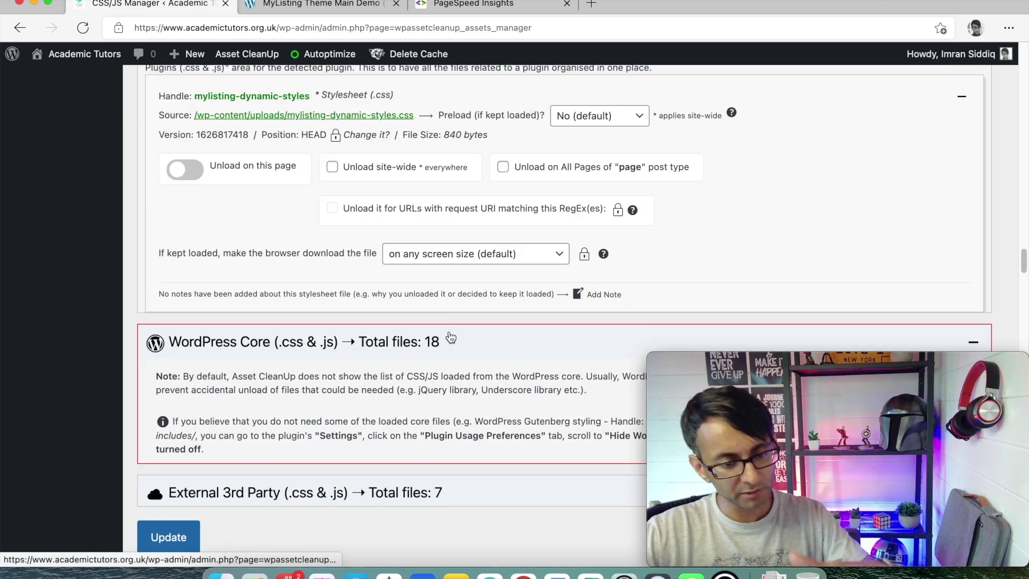
scroll(450, 337, "down", 15)
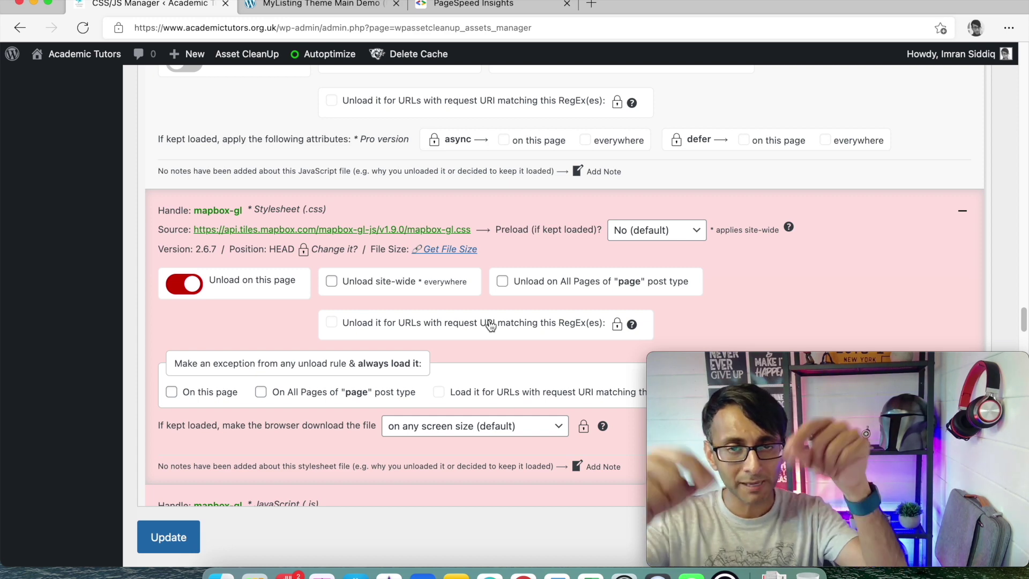
scroll(519, 292, "down", 3)
scroll(519, 288, "down", 10)
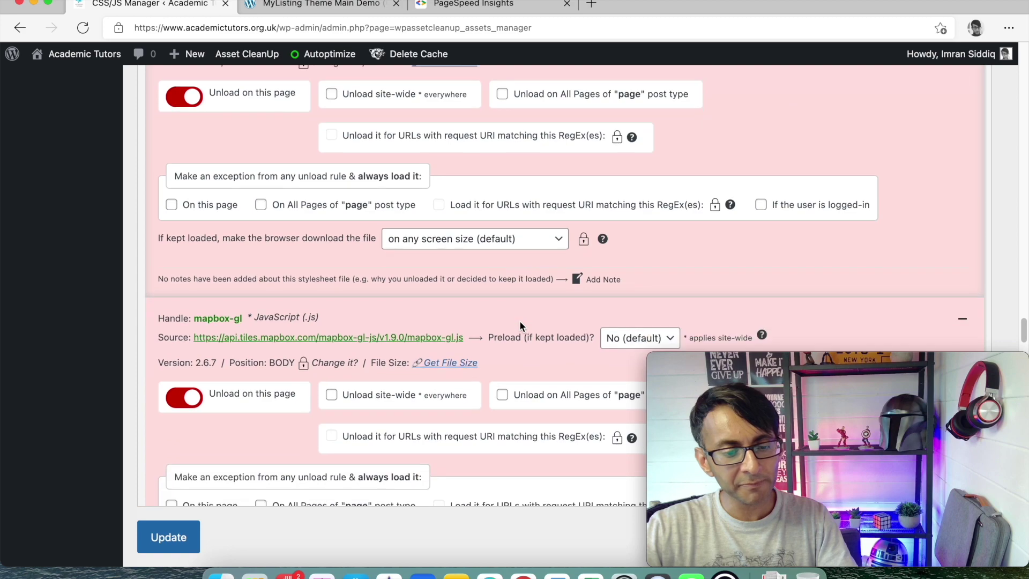
scroll(291, 281, "down", 2)
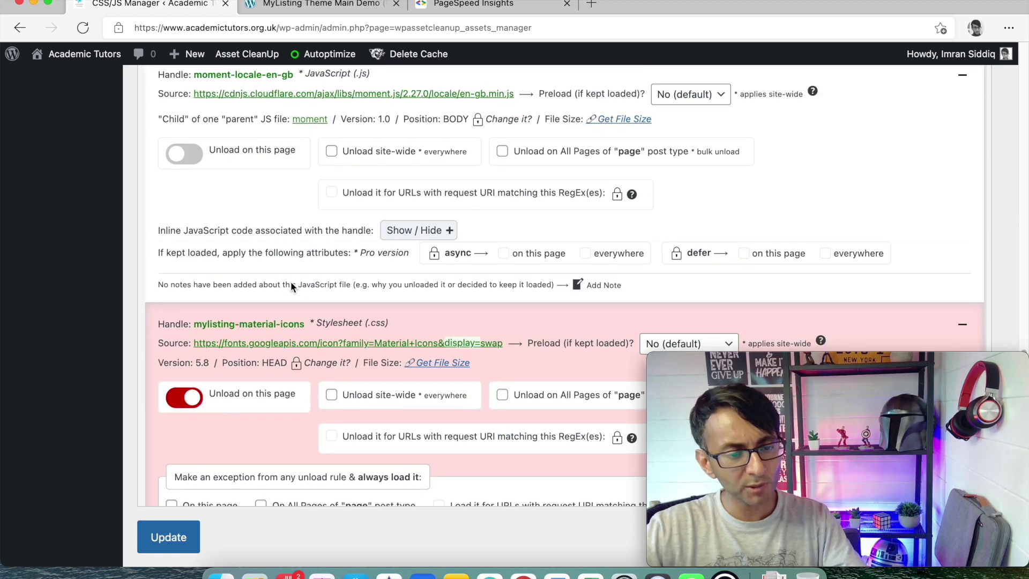
scroll(292, 287, "up", 2)
scroll(337, 319, "down", 4)
Examine the hardcoded styles and scripts, and the unload options of the google-fonts-1 stylesheet
scroll(333, 317, "down", 5)
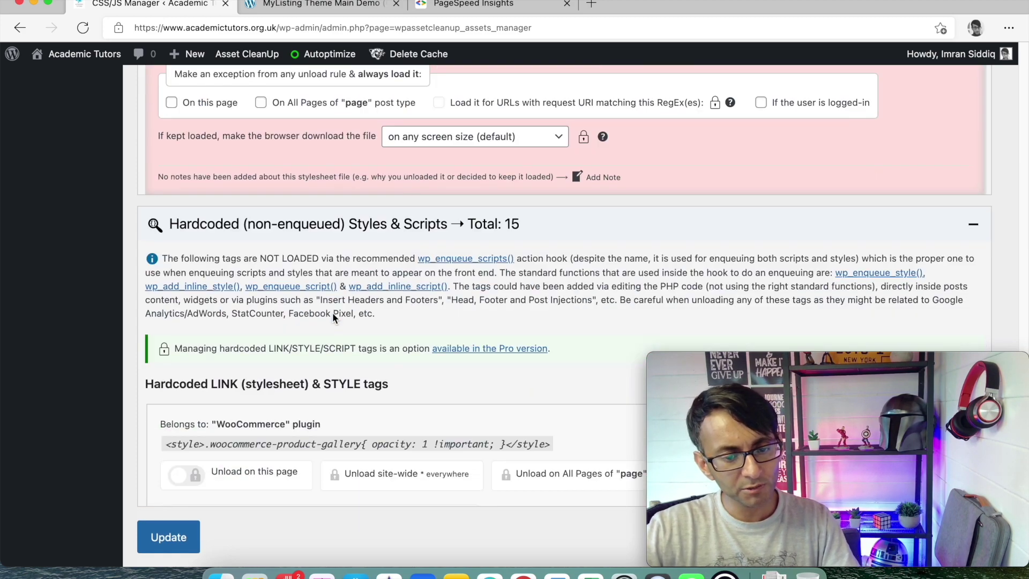
scroll(332, 317, "up", 4)
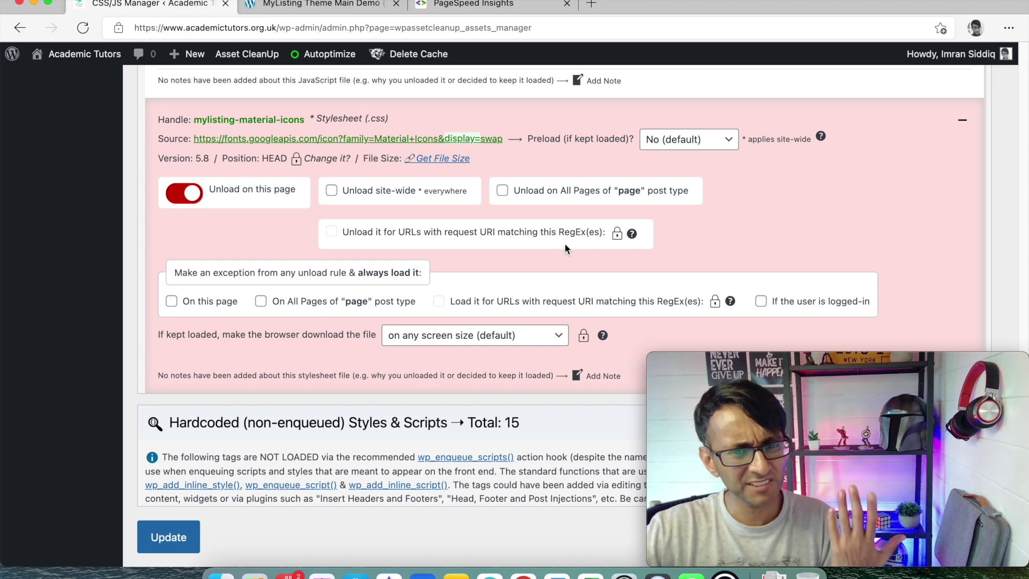
scroll(583, 270, "down", 10)
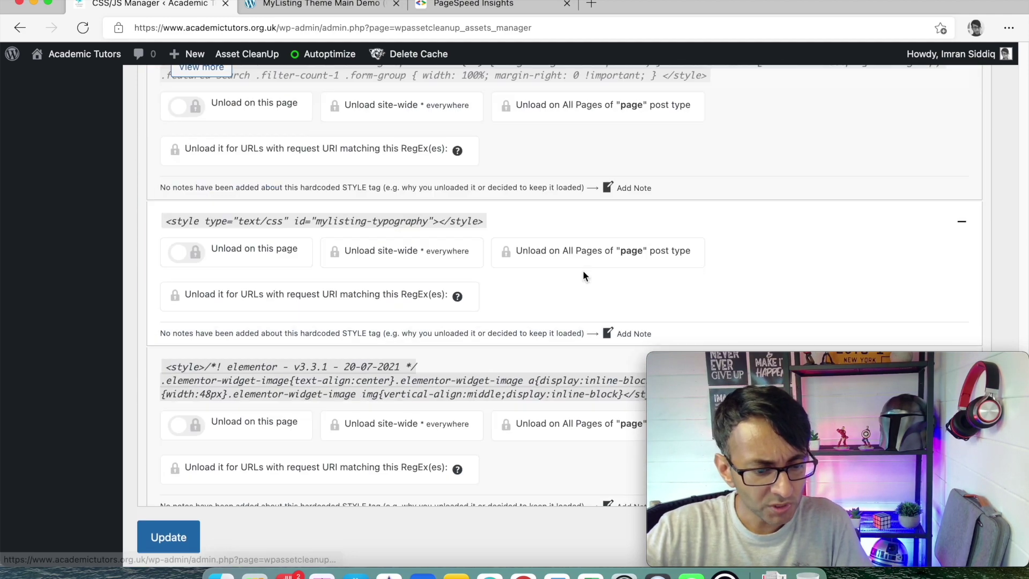
scroll(583, 275, "up", 5)
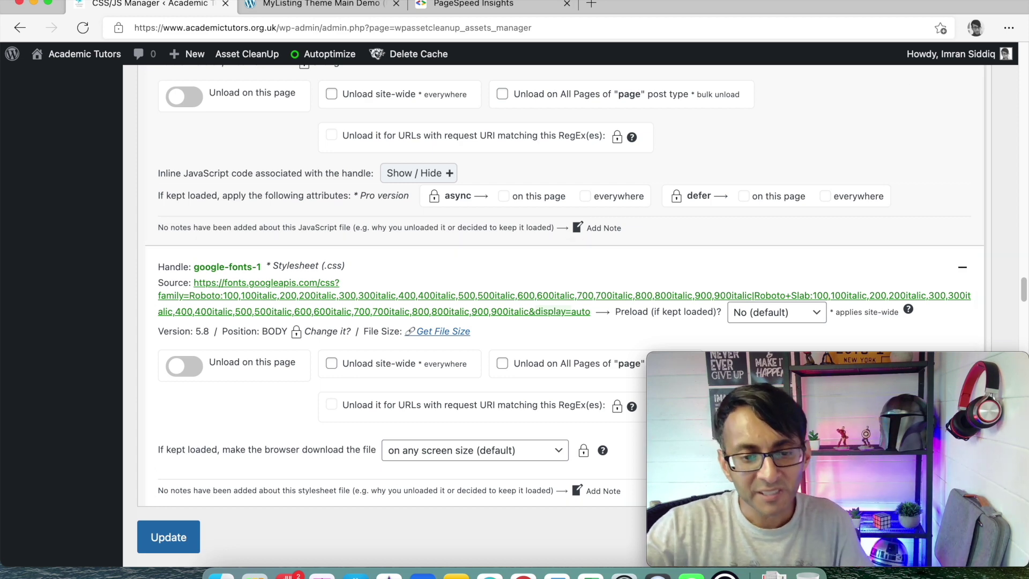
Check the site's mobile PageSpeed Insights result and return to the CSS & JS Manager
left_click(471, 4)
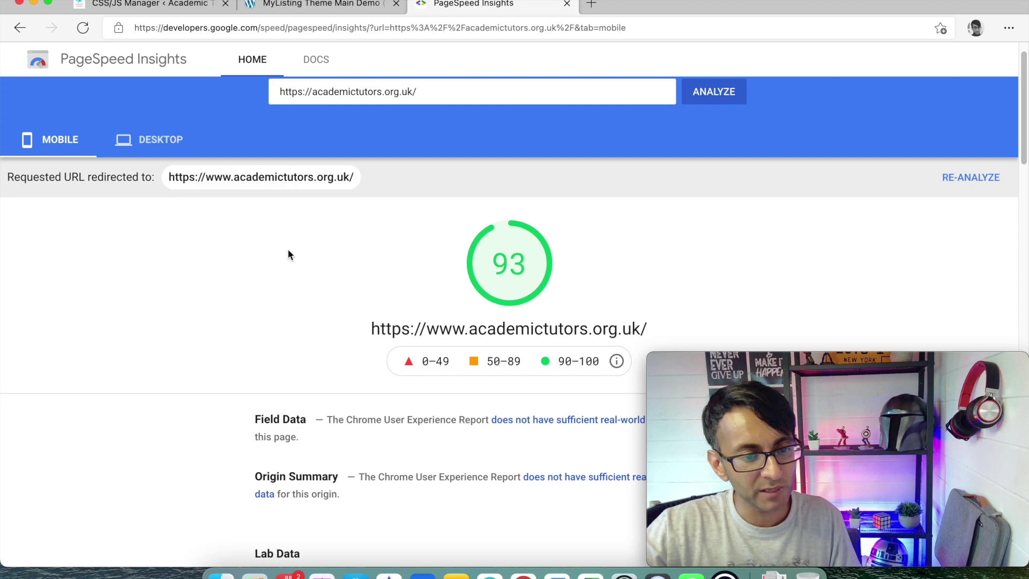
left_click(175, 6)
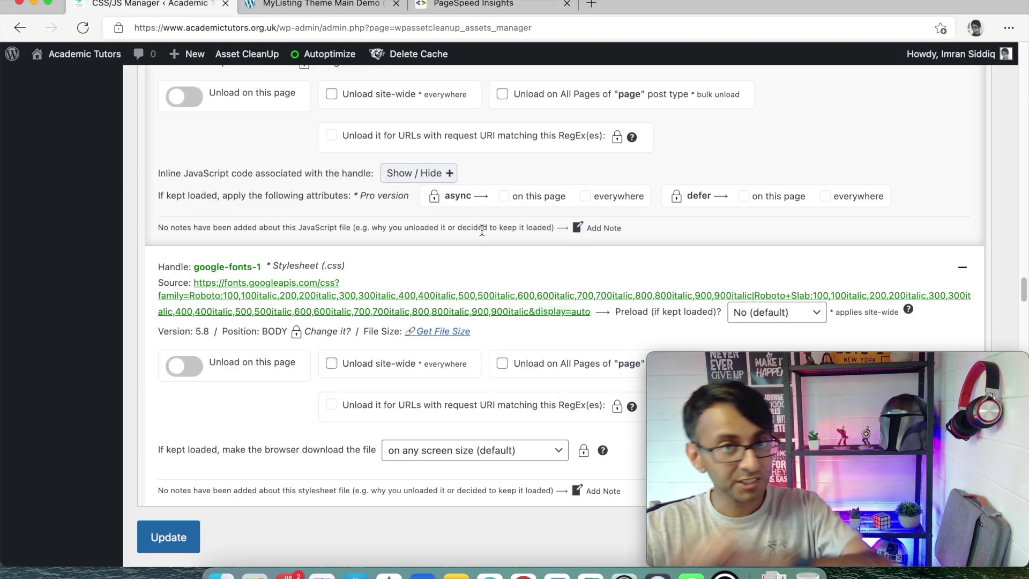
scroll(429, 243, "up", 1)
Open the Add Plugins page and show the upload form for a .zip plugin
scroll(298, 195, "up", 20)
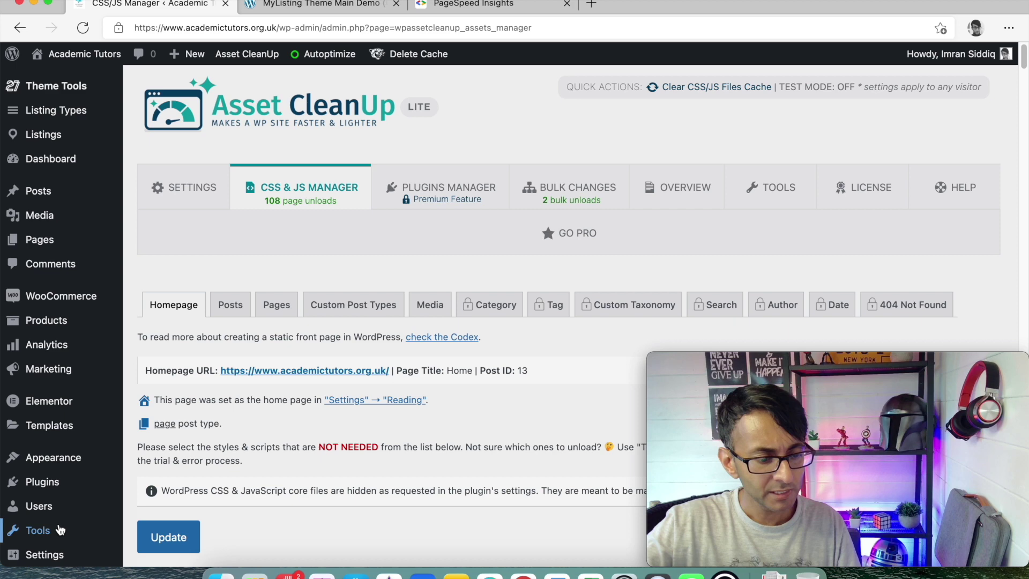
left_click(135, 507)
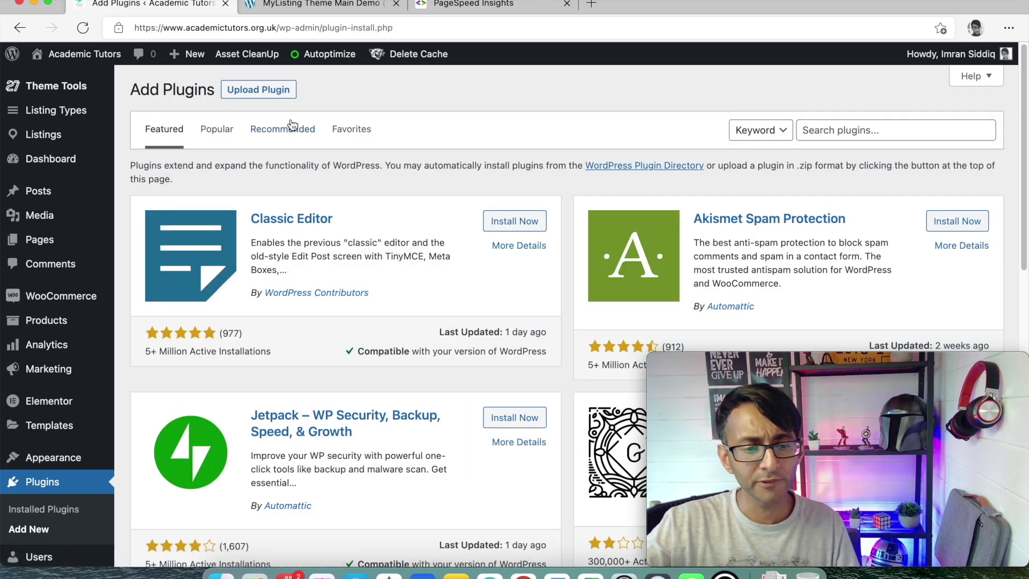
left_click(287, 94)
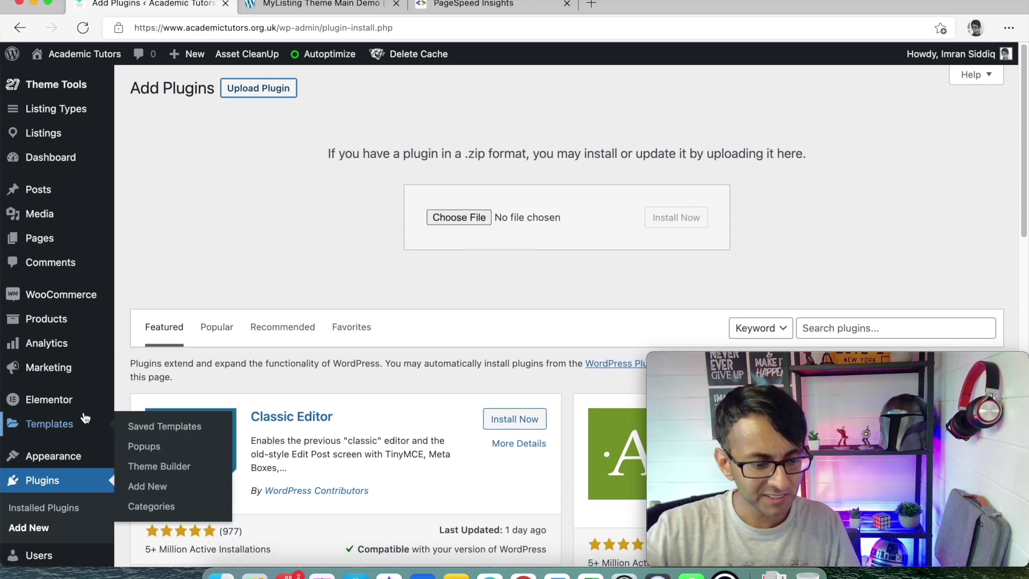
View the Site Identity settings in the My Listing theme's customizer, and close it to return to Themes
scroll(64, 421, "down", 5)
mouse_move(67, 334)
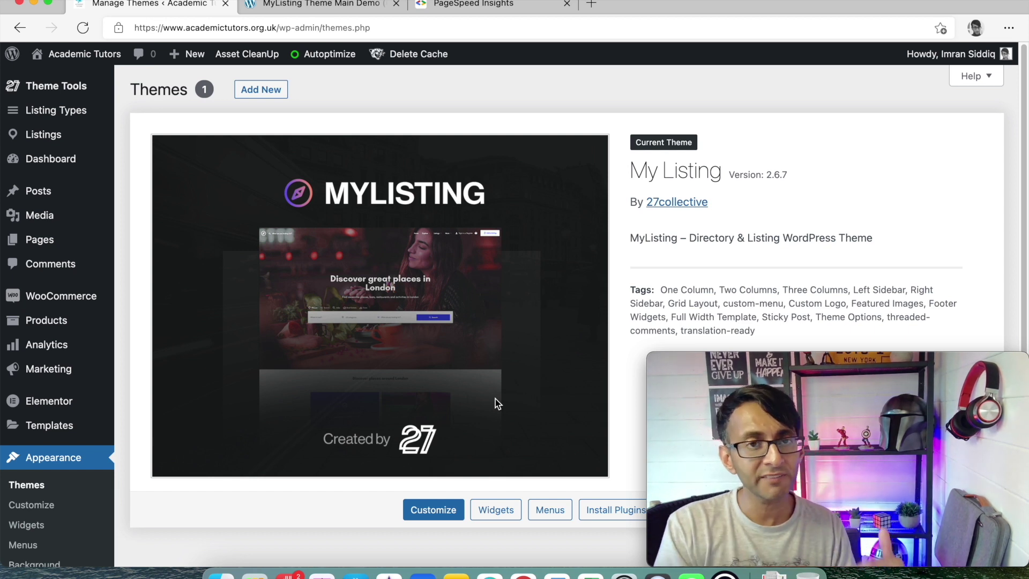
left_click(447, 508)
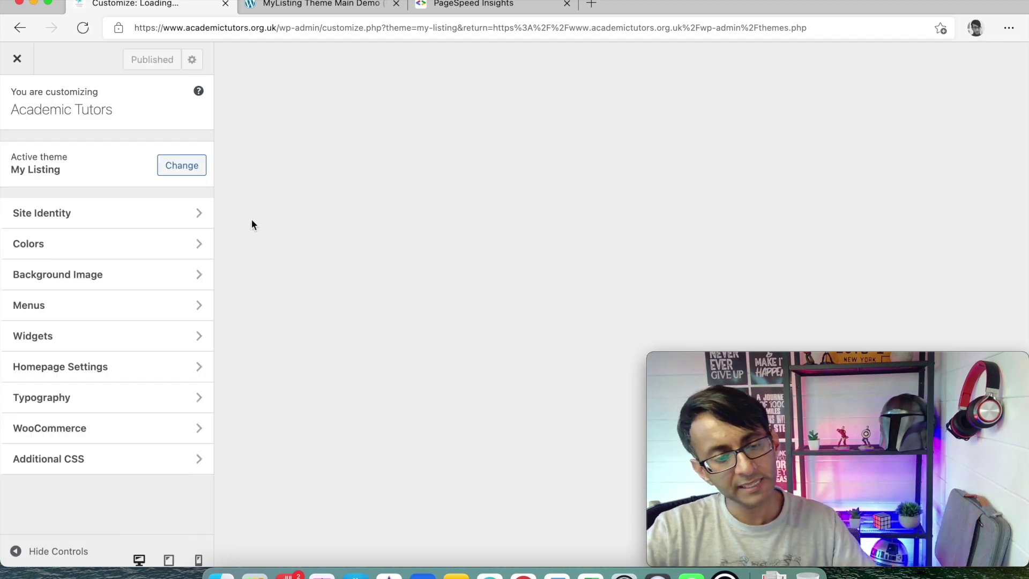
left_click(75, 220)
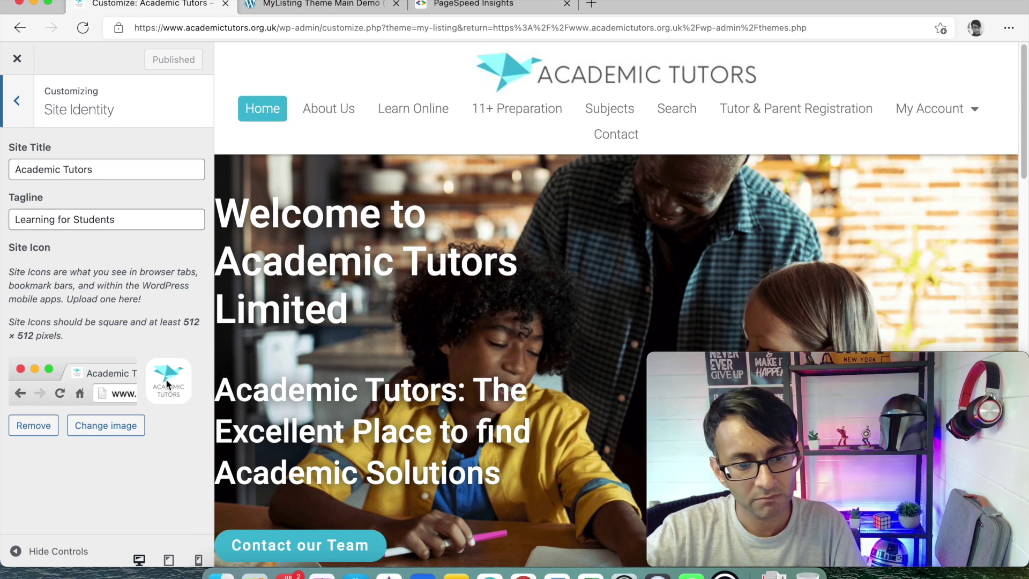
left_click(16, 59)
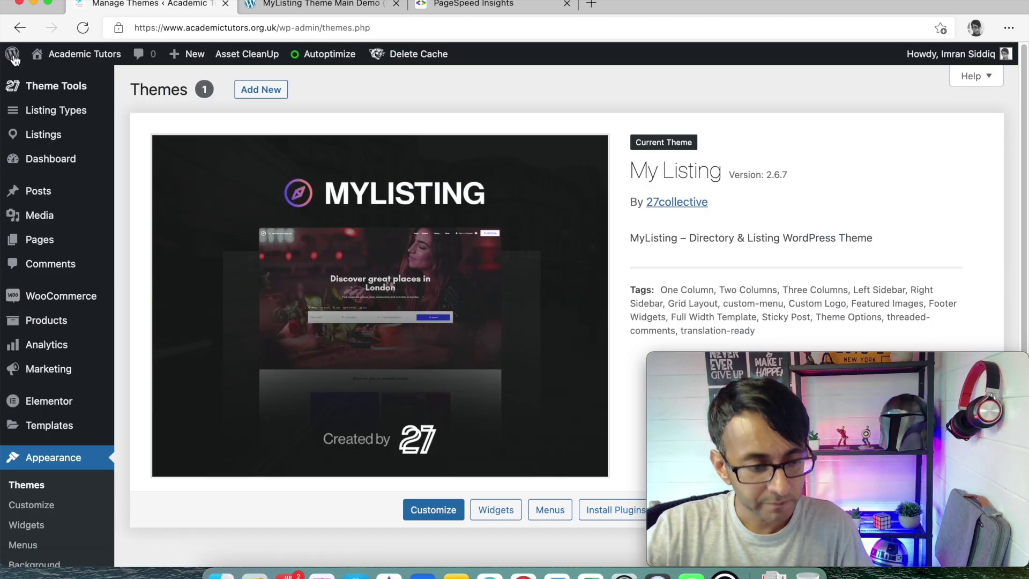
Open the theme's Theme Options and view the General settings, including the available Loading Screen choices
mouse_move(88, 93)
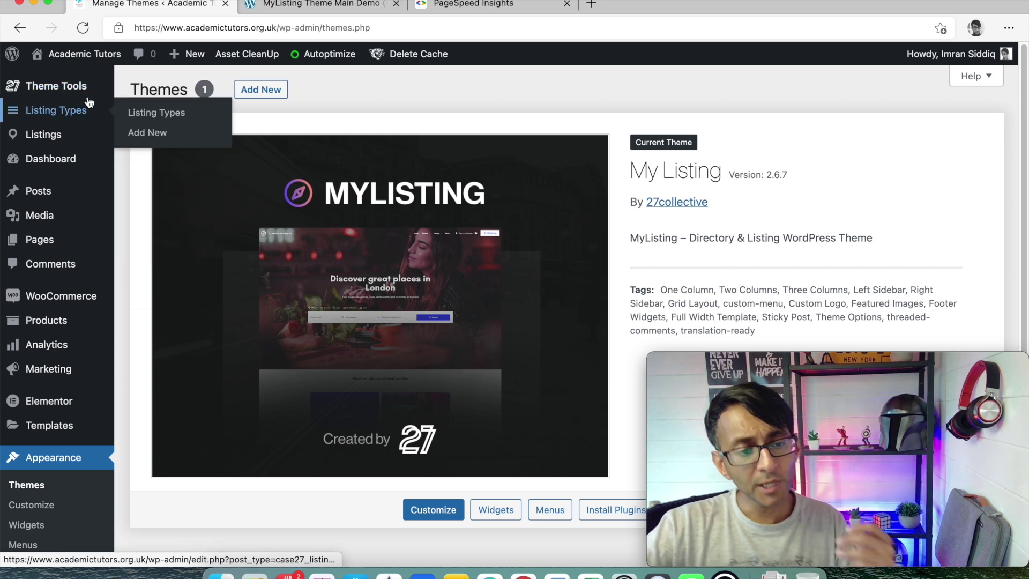
mouse_move(74, 136)
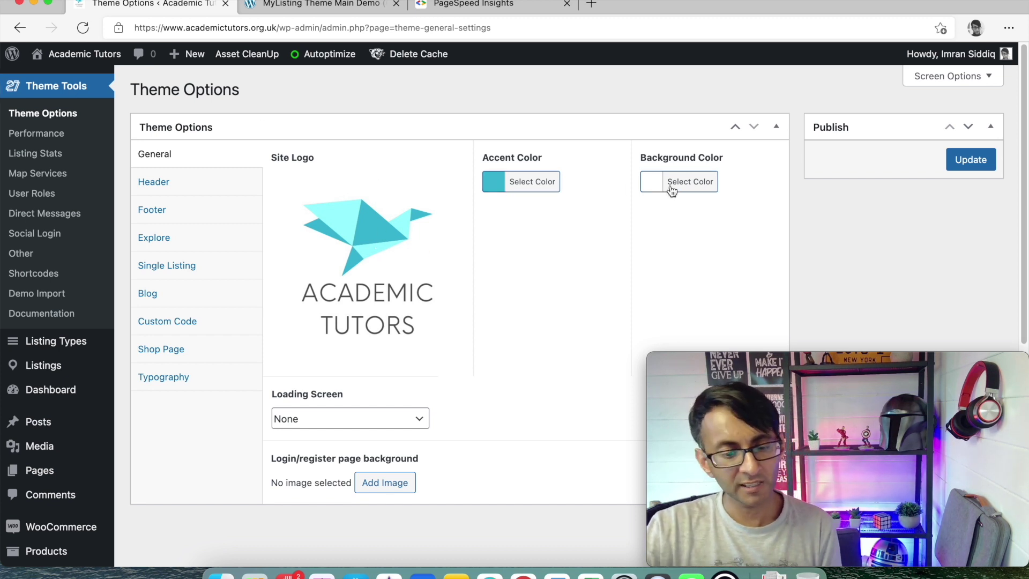
left_click(383, 425)
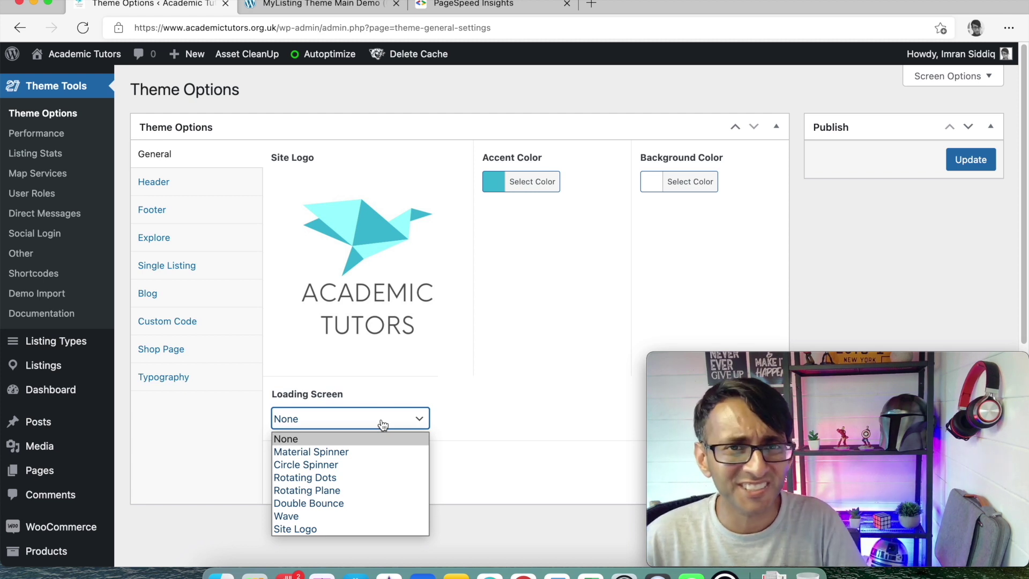
left_click(382, 424)
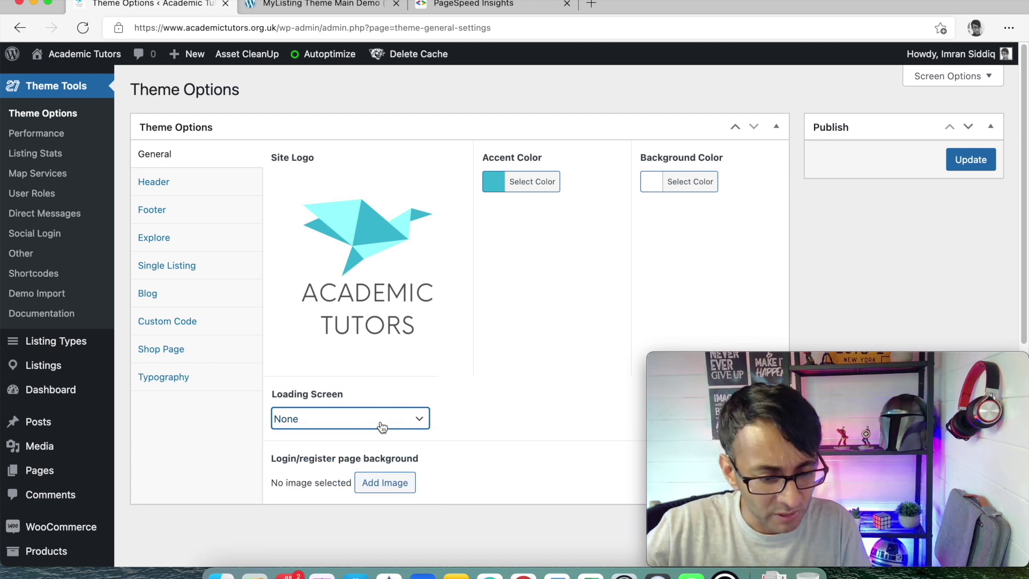
Examine the Header section of Theme Options, from header height and colors to the call to action settings
left_click(214, 189)
scroll(527, 383, "down", 1)
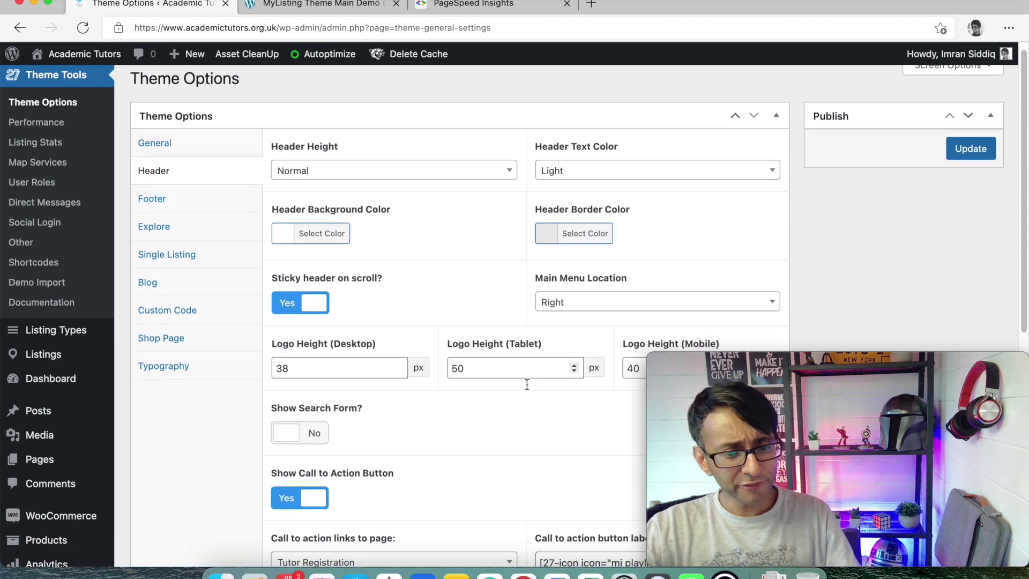
scroll(528, 409, "down", 3)
scroll(526, 408, "down", 2)
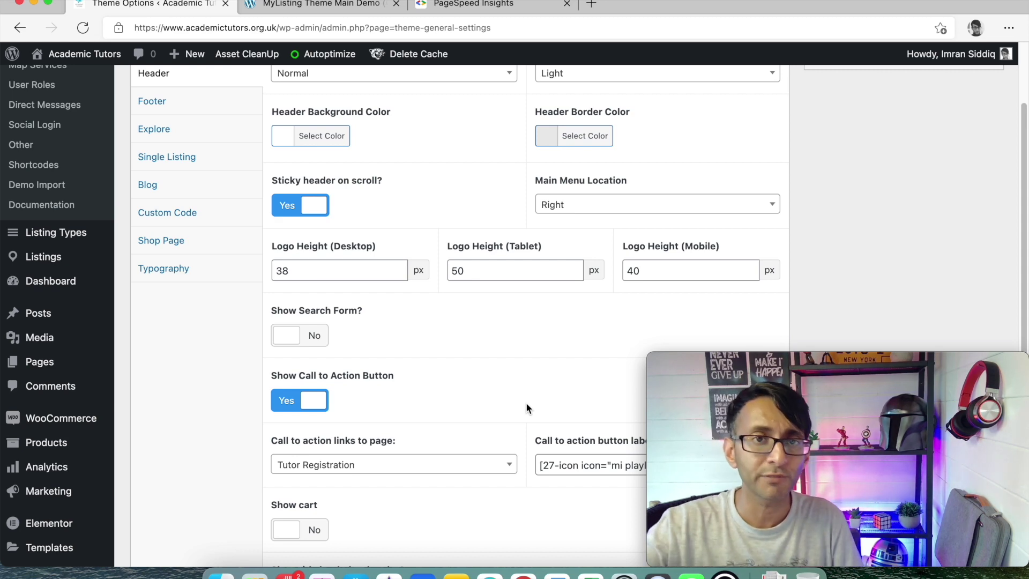
scroll(526, 407, "up", 2)
scroll(399, 313, "up", 1)
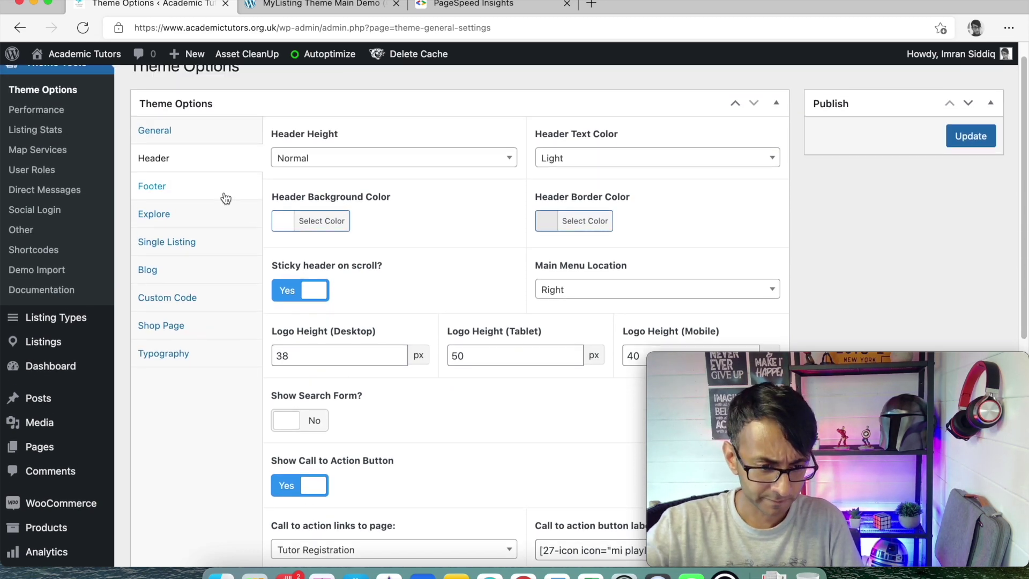
View the Footer display switches in Theme Options and return to the Header section
left_click(223, 194)
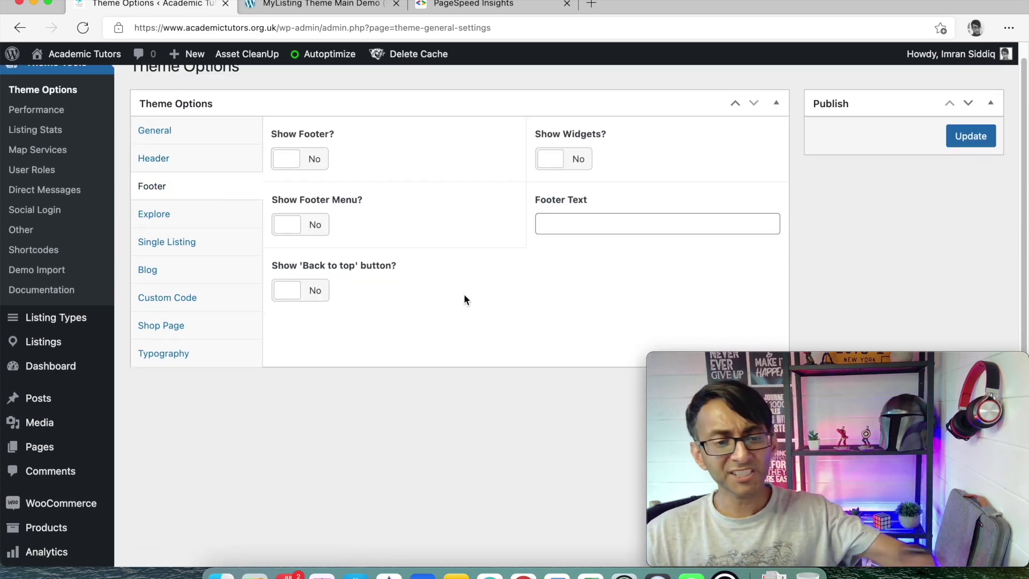
left_click(239, 166)
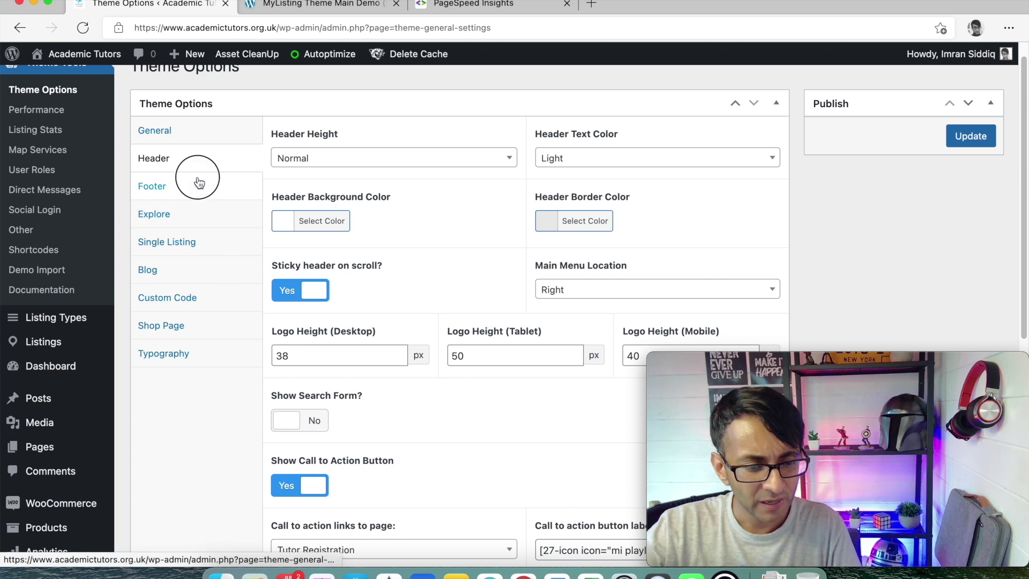
left_click(217, 185)
left_click(220, 159)
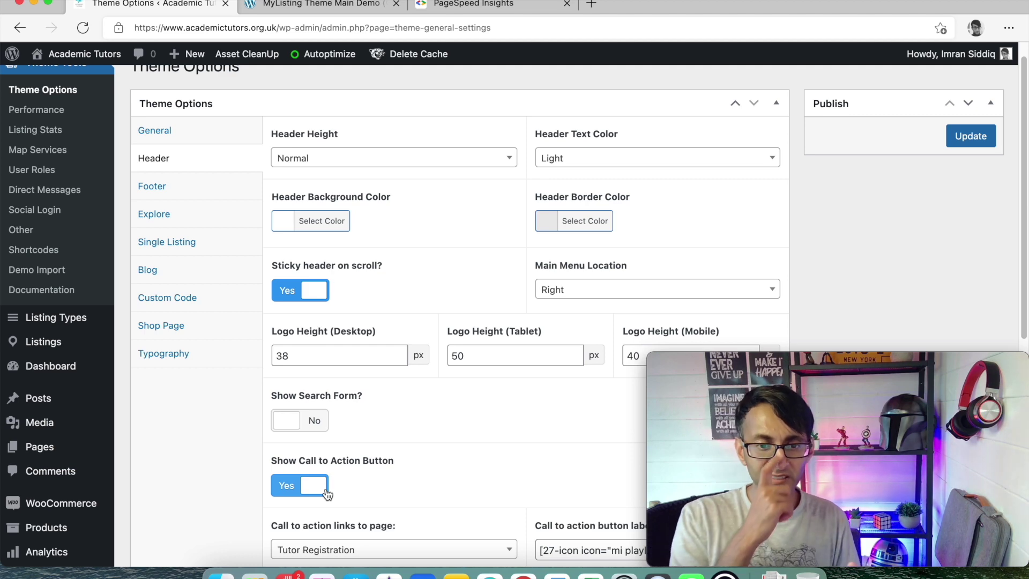
Look at the header of the MyListing main demo site and return to Theme Options
left_click(322, 4)
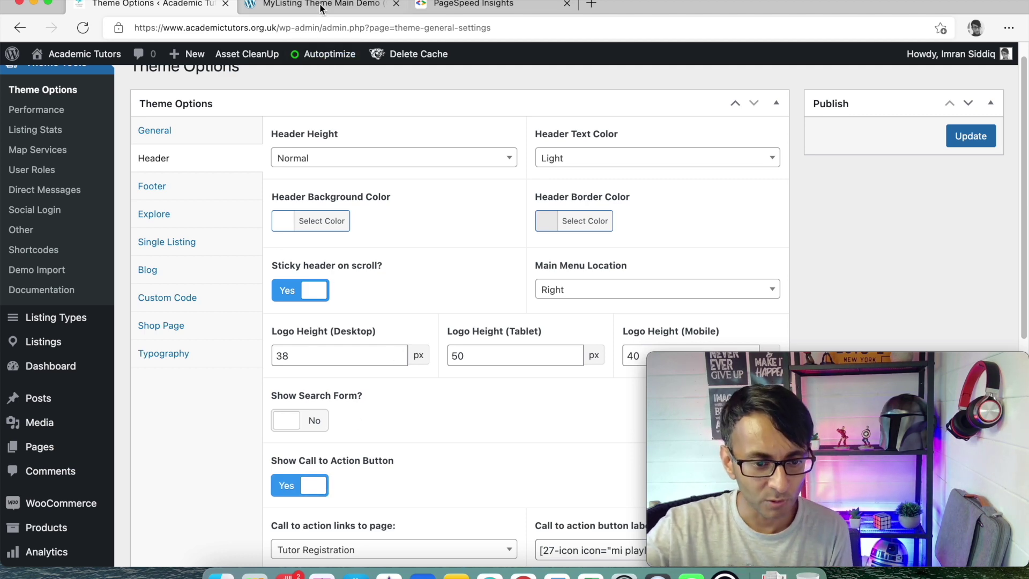
scroll(421, 107, "up", 3)
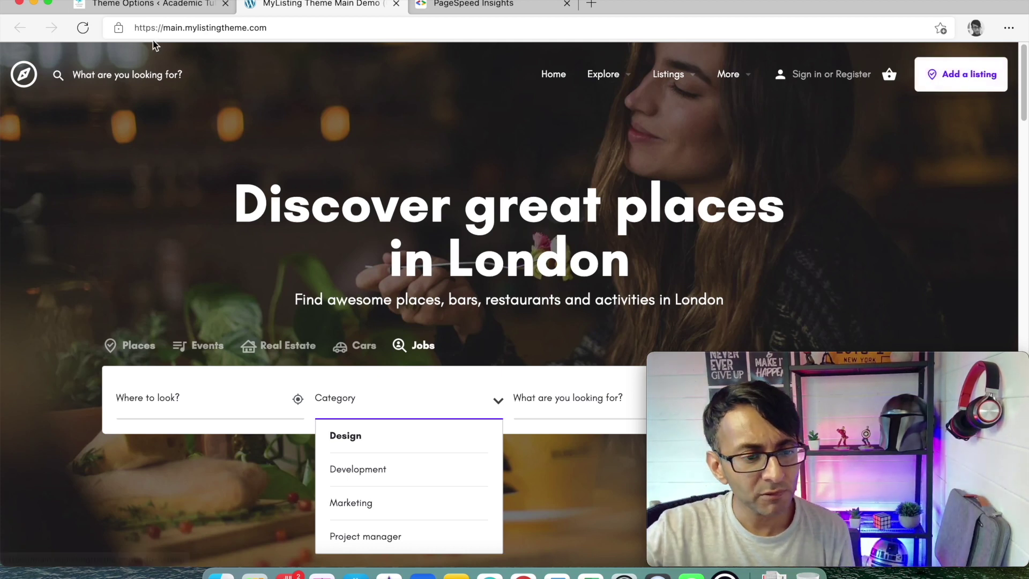
left_click(173, 6)
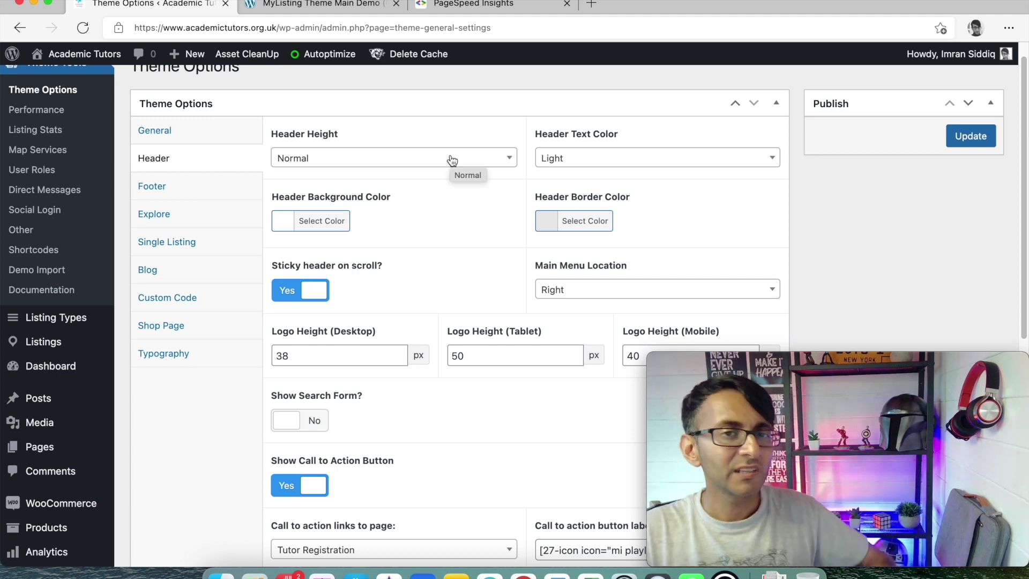
View the Footer section again and the Explore section's listing page settings
left_click(167, 192)
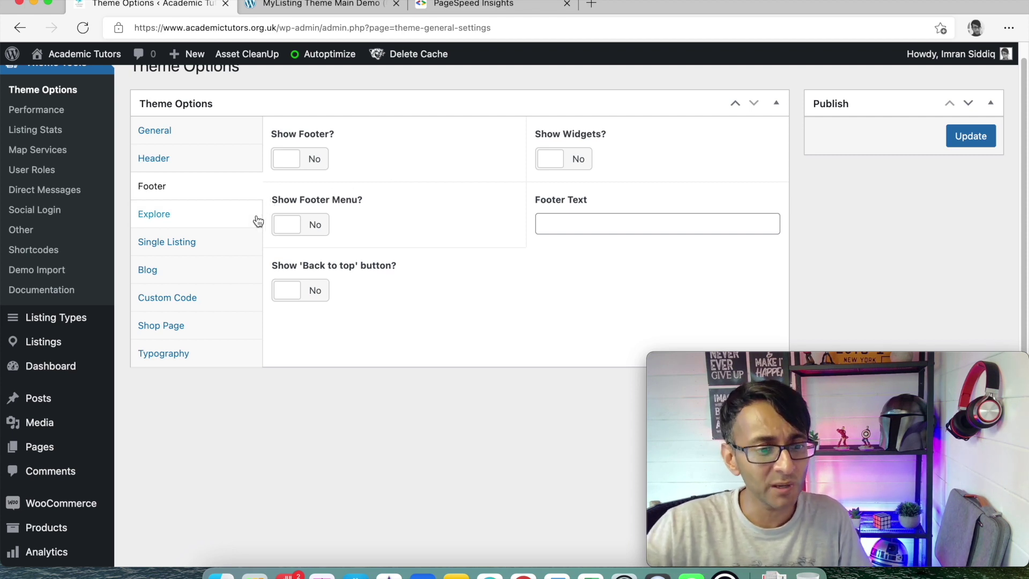
left_click(202, 228)
left_click(399, 252)
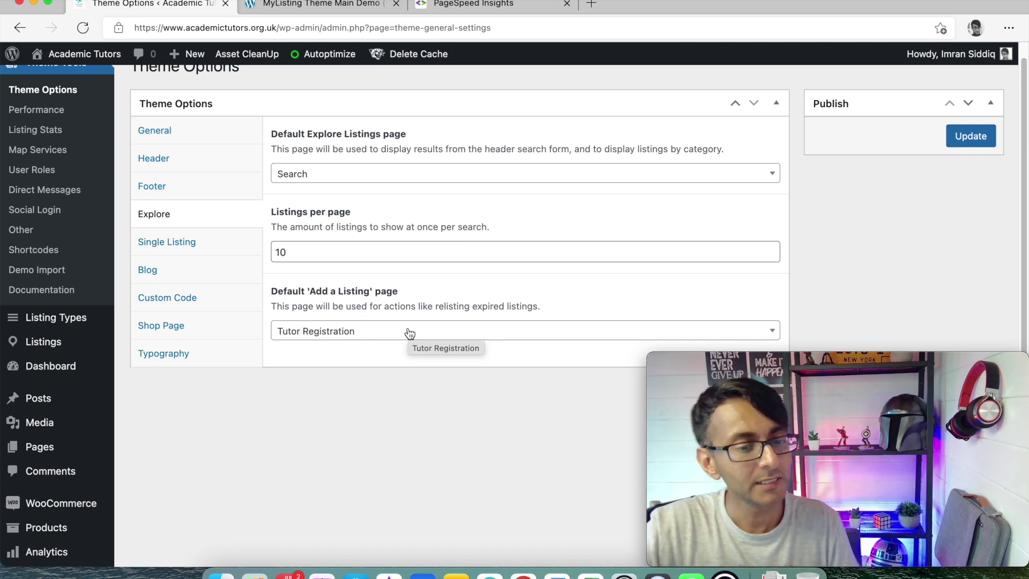
Examine the Single Listing settings, including the Header Preset choices, cover image height and overlay options
left_click(160, 243)
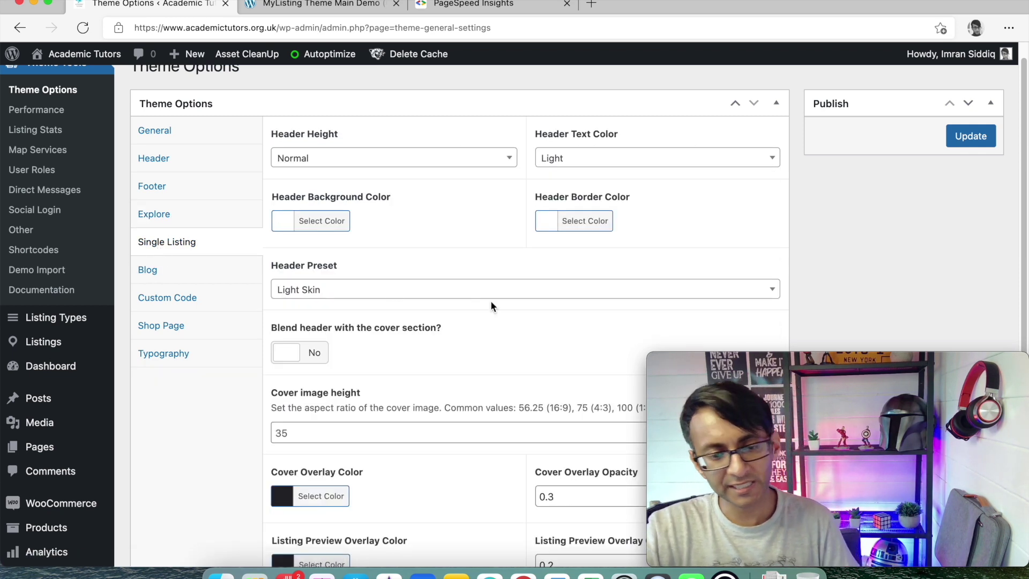
scroll(491, 300, "down", 1)
scroll(411, 271, "up", 2)
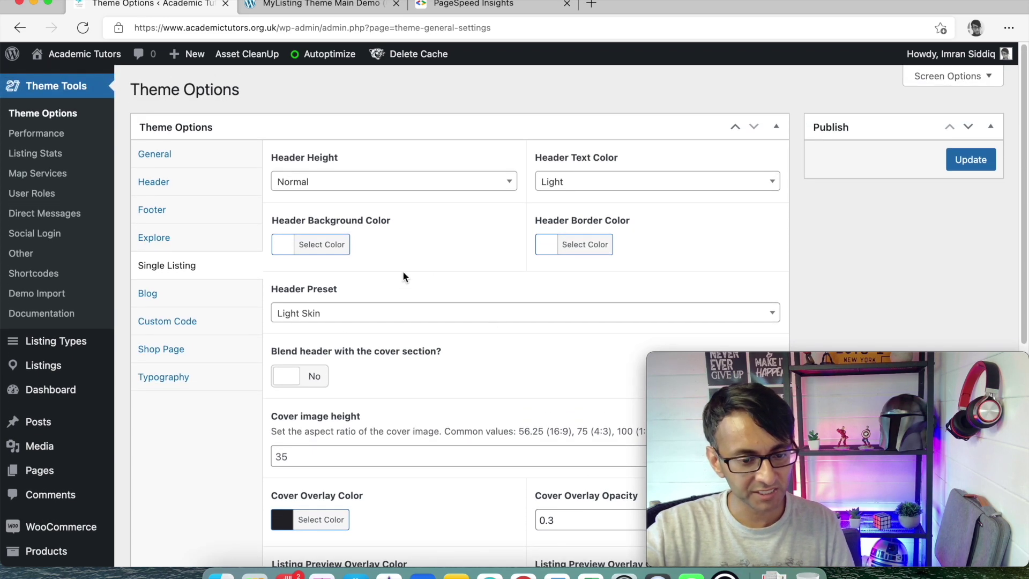
left_click(472, 314)
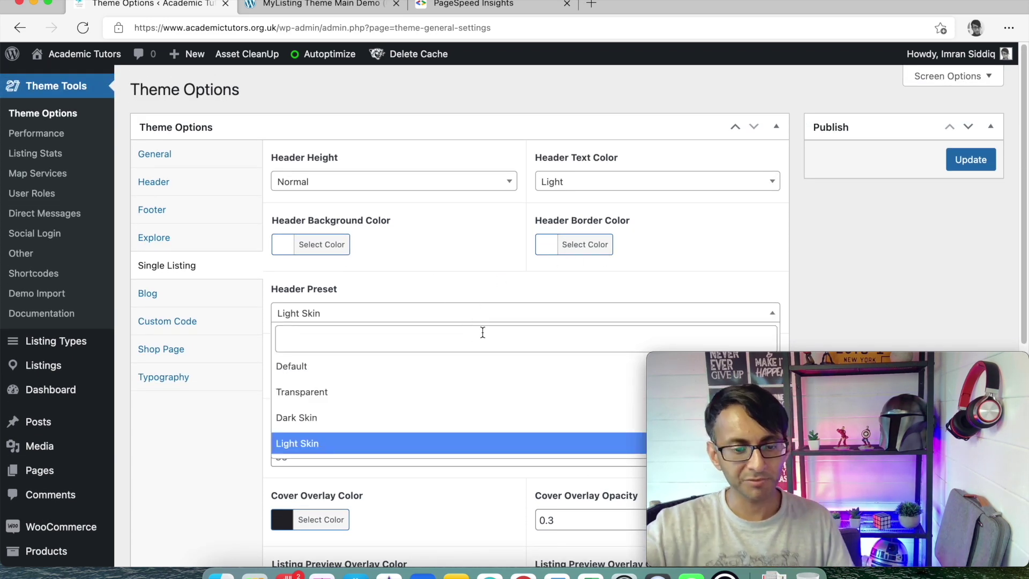
left_click(481, 293)
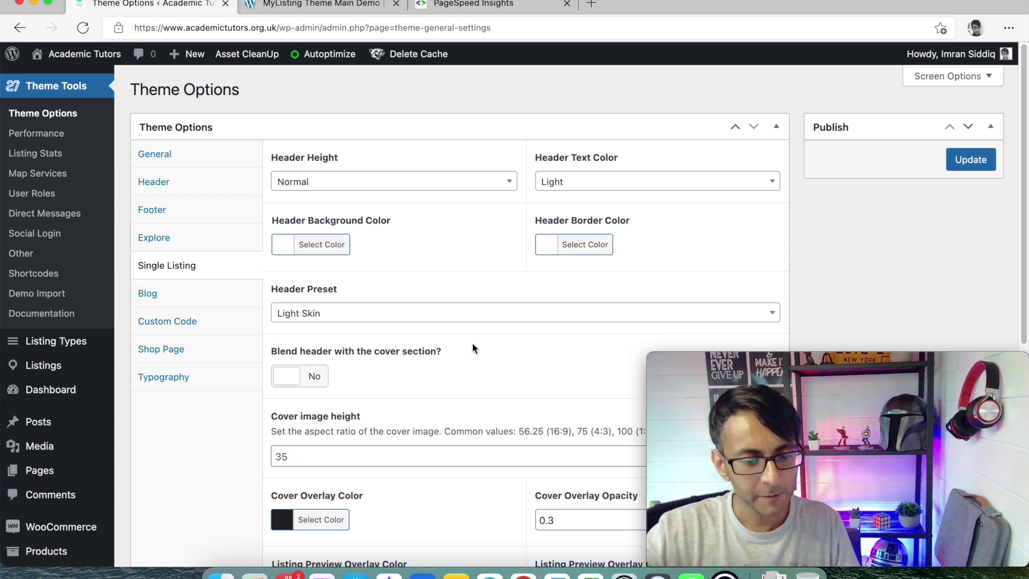
scroll(473, 347, "down", 1)
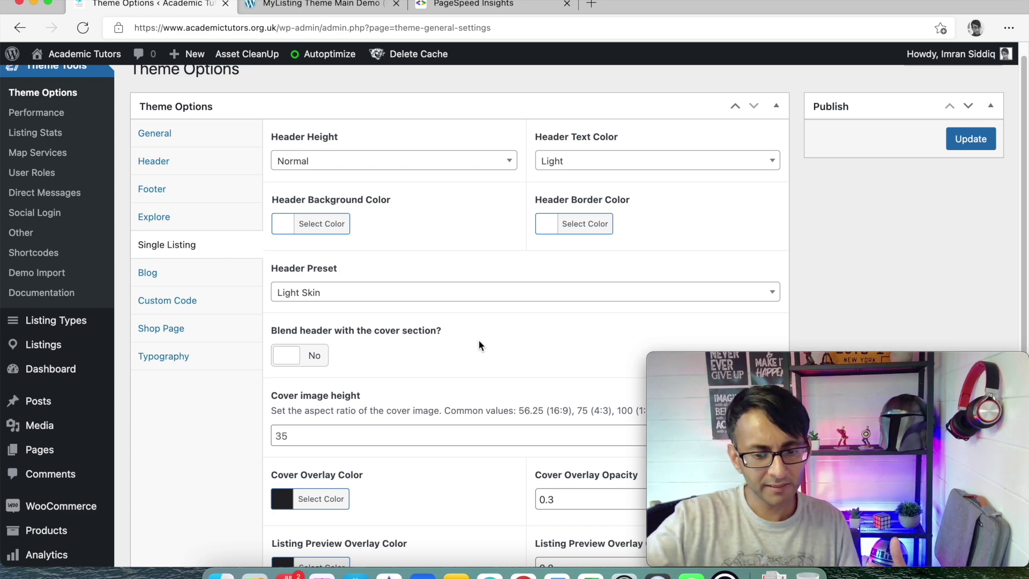
scroll(478, 346, "down", 5)
scroll(481, 346, "down", 2)
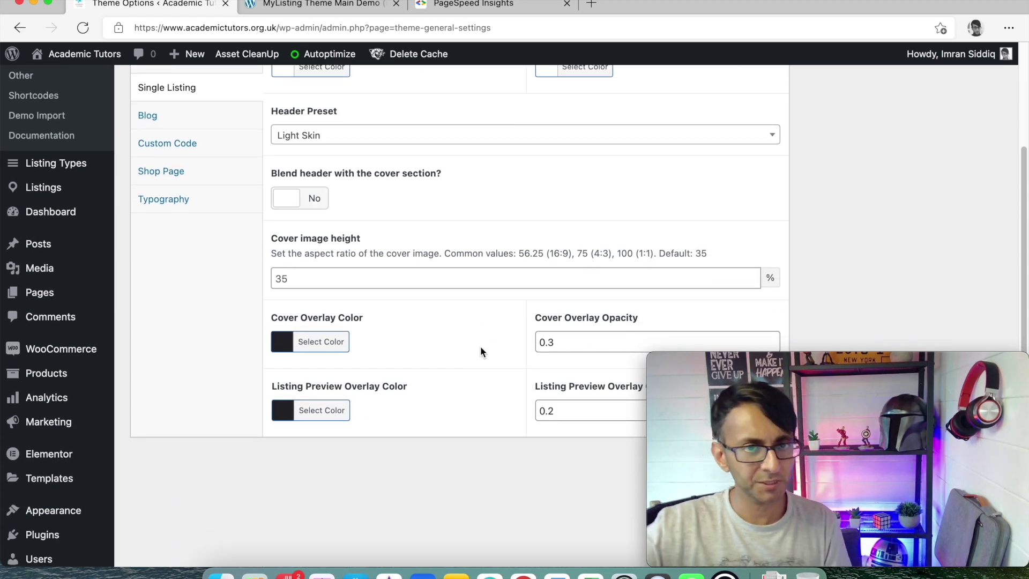
scroll(442, 288, "up", 2)
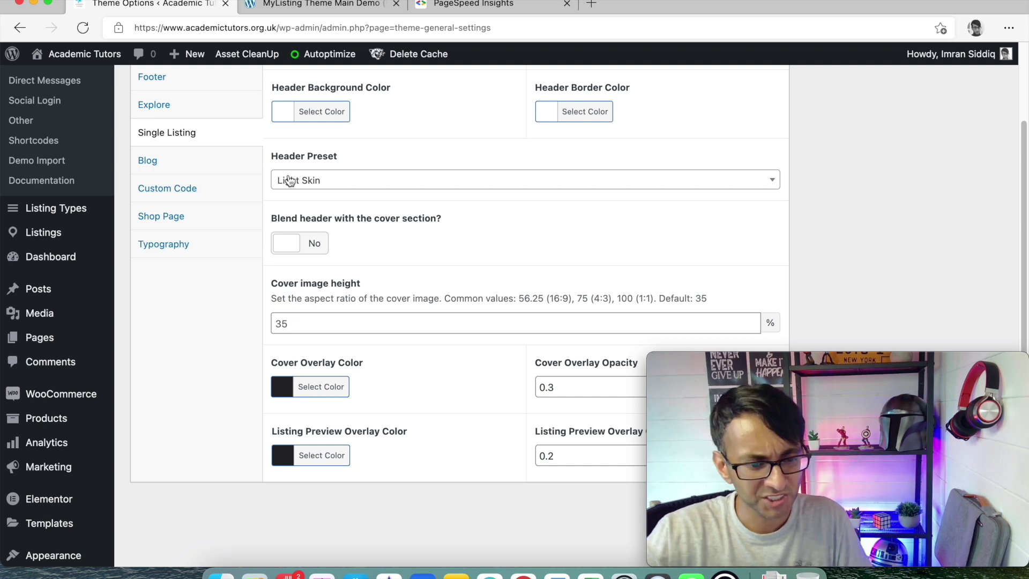
View the Blog section's default post image setting and the Custom CSS in the Custom Code section
left_click(217, 163)
scroll(481, 257, "up", 1)
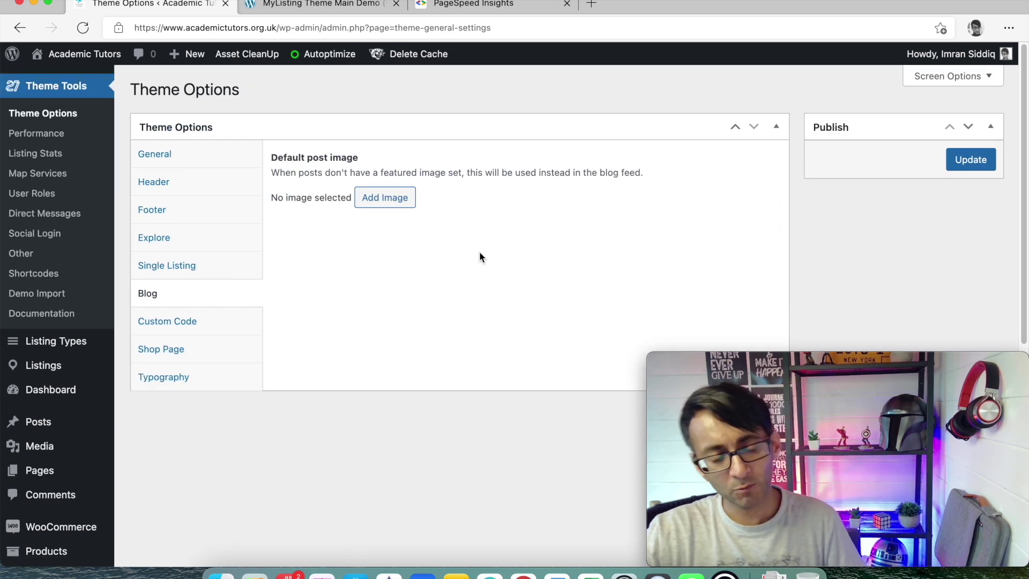
left_click(215, 327)
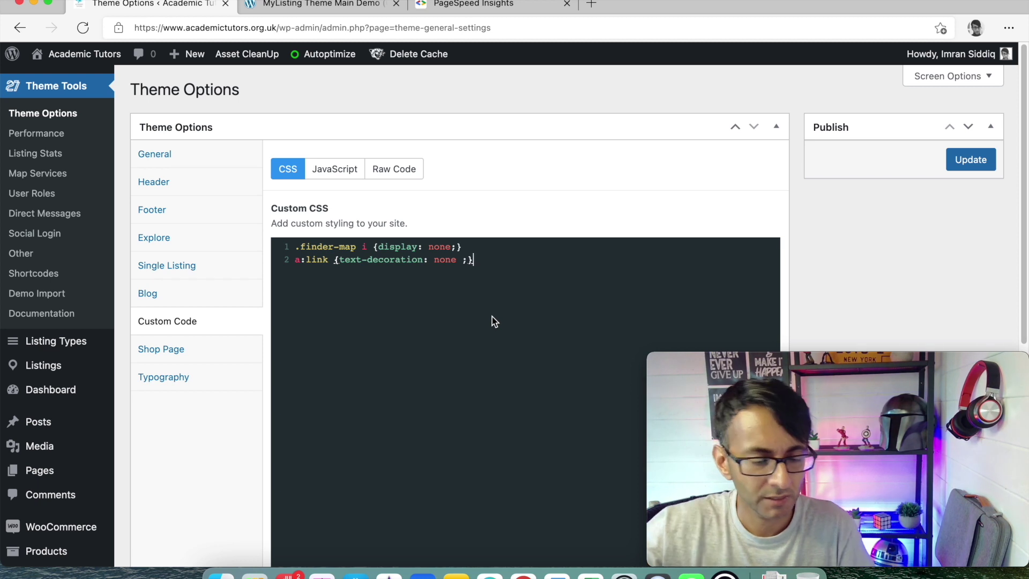
triple_click(300, 263)
left_click(387, 295)
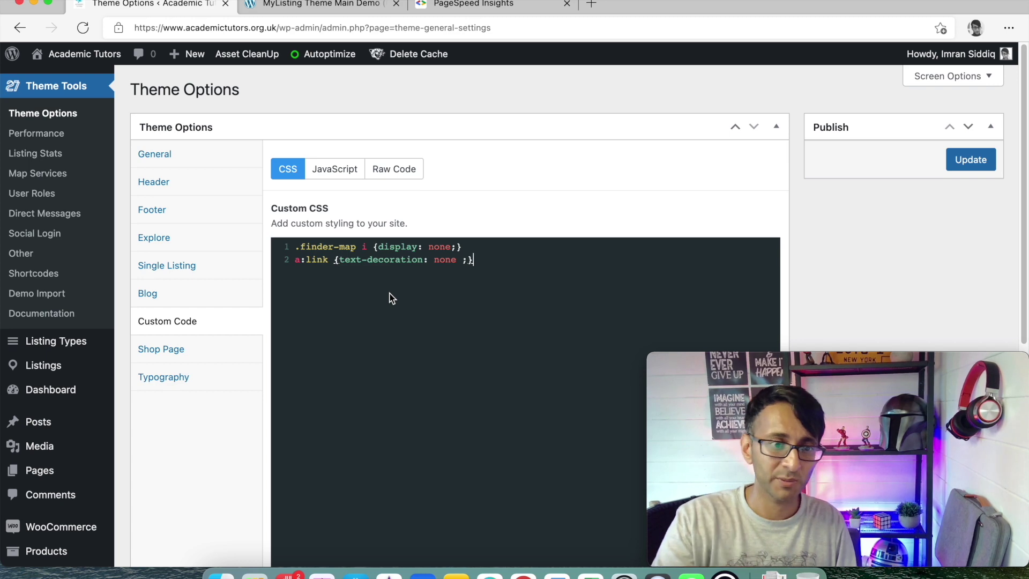
View the Shop Page and Typography sections of Theme Options
left_click(205, 348)
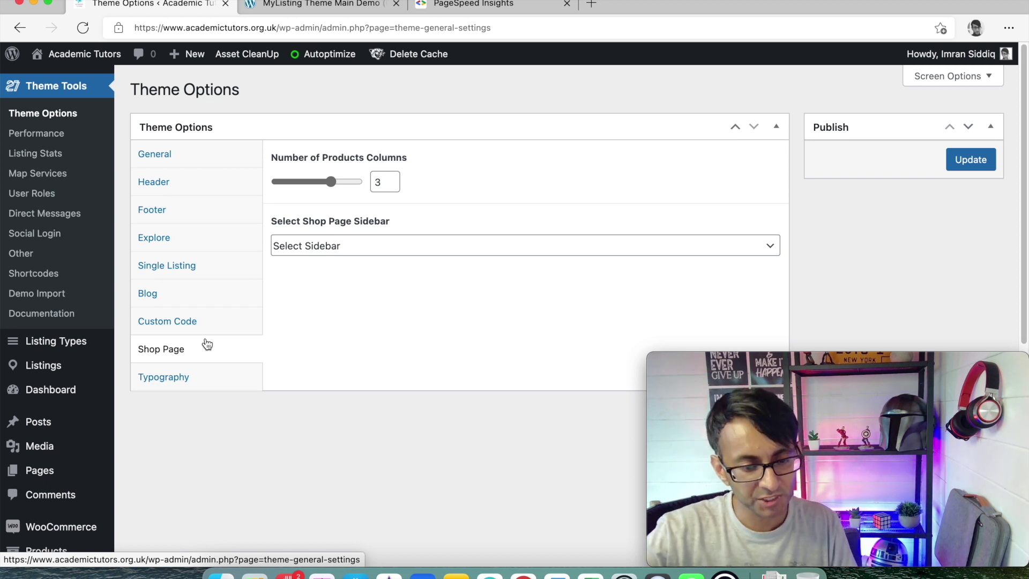
left_click(191, 375)
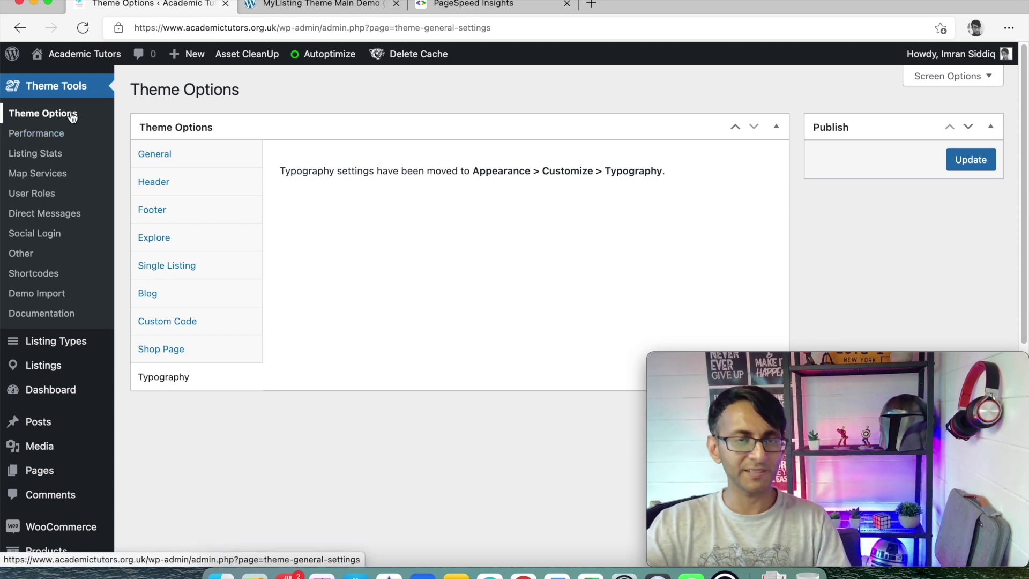
Remove all existing preview card cache and regenerate it for All Listing Types in the theme's Performance settings
left_click(50, 134)
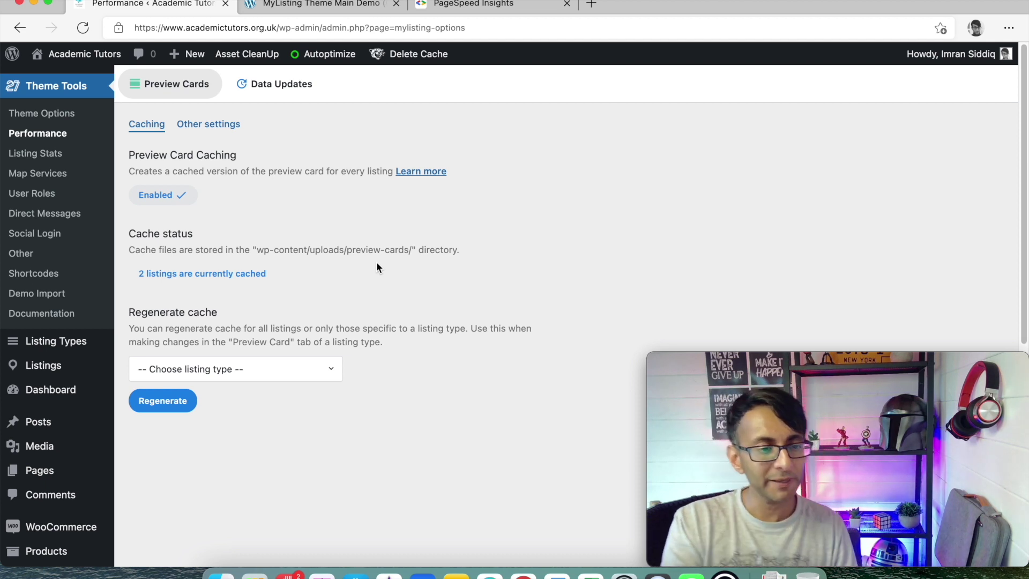
left_click(329, 374)
left_click(237, 403)
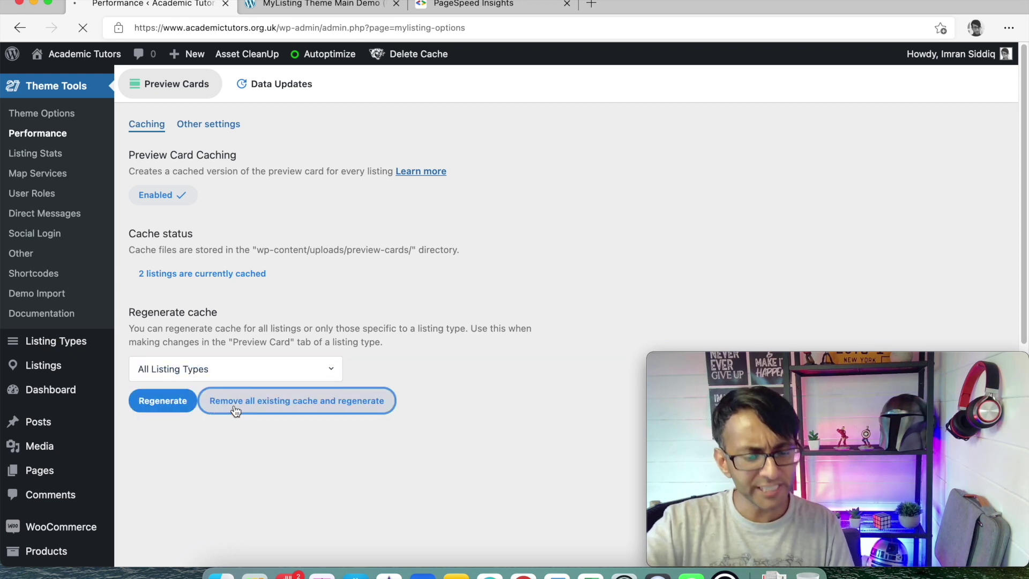
left_click(234, 410)
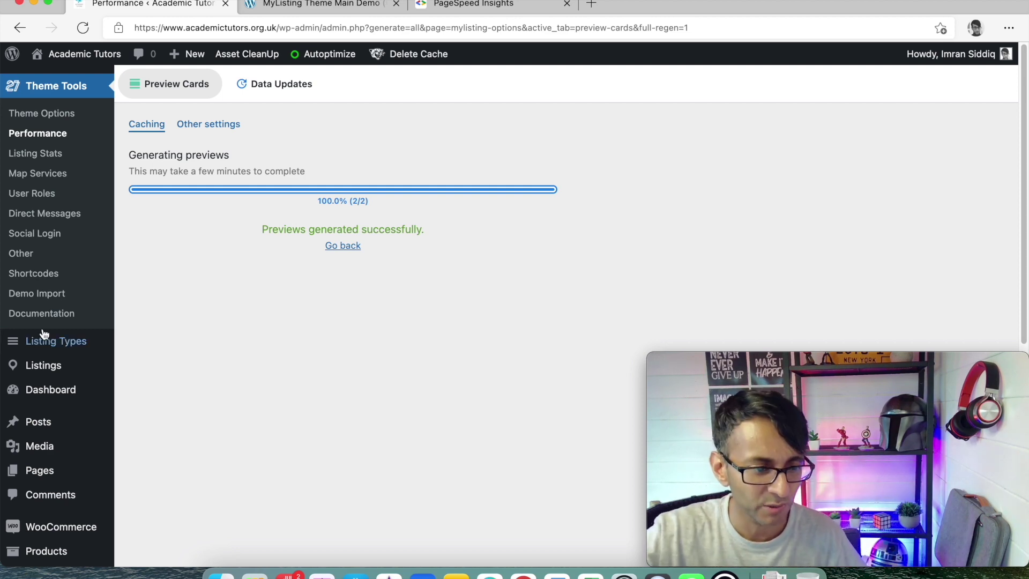
Open the Listing Stats settings and examine the cache duration, stat boxes, visits chart and color palette
left_click(60, 160)
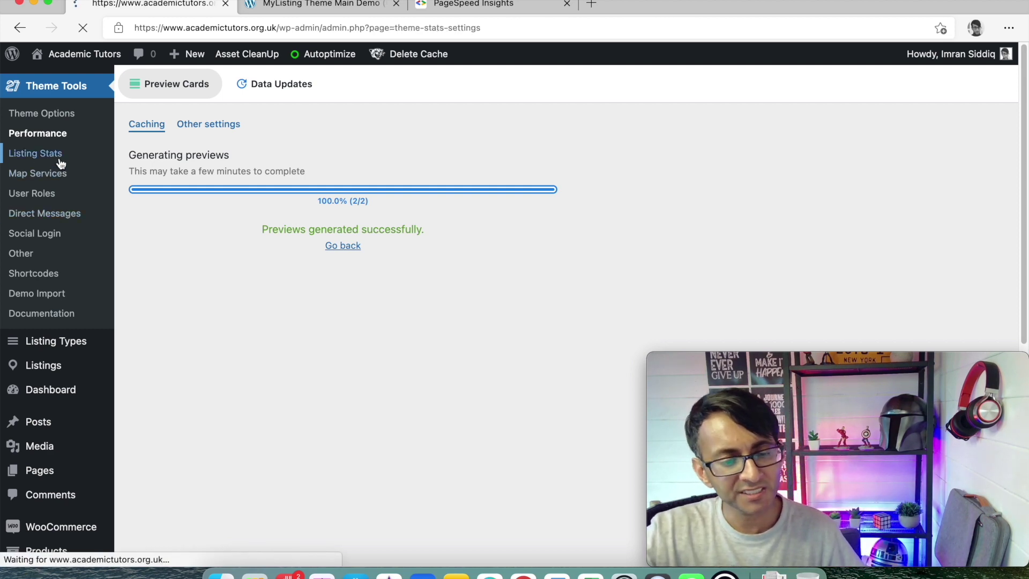
scroll(489, 328, "down", 5)
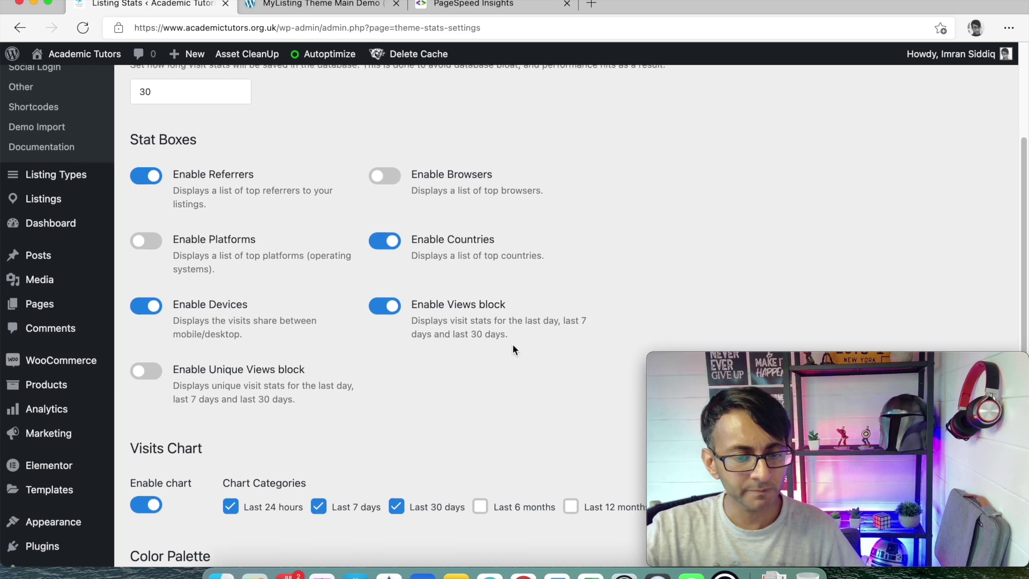
scroll(513, 349, "up", 1)
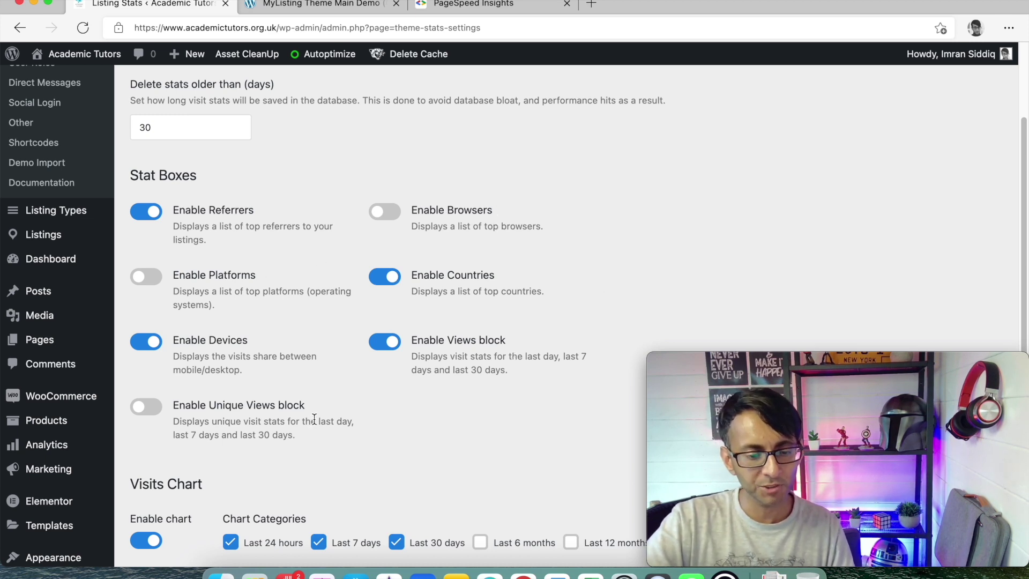
scroll(314, 419, "down", 5)
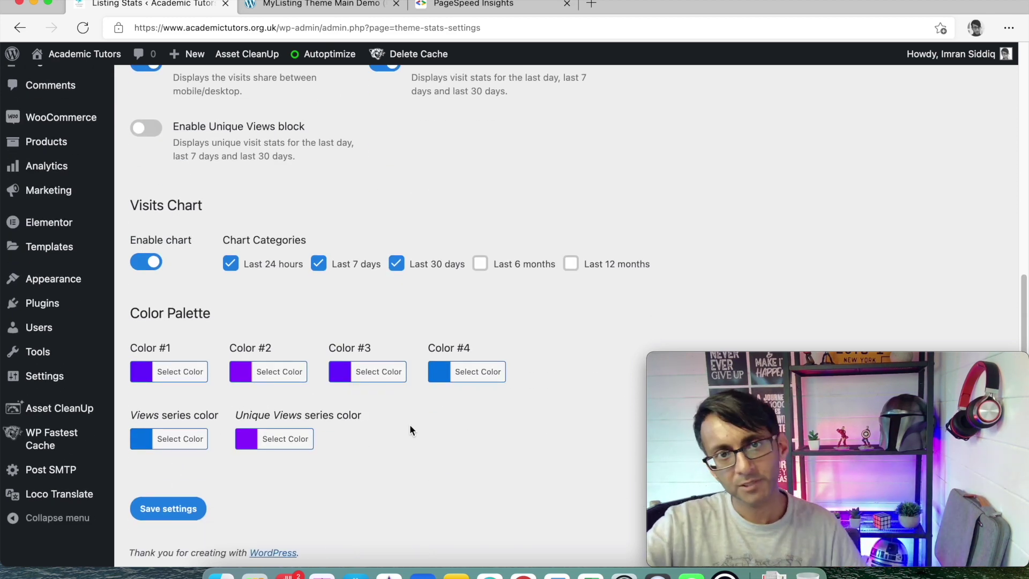
scroll(409, 424, "up", 8)
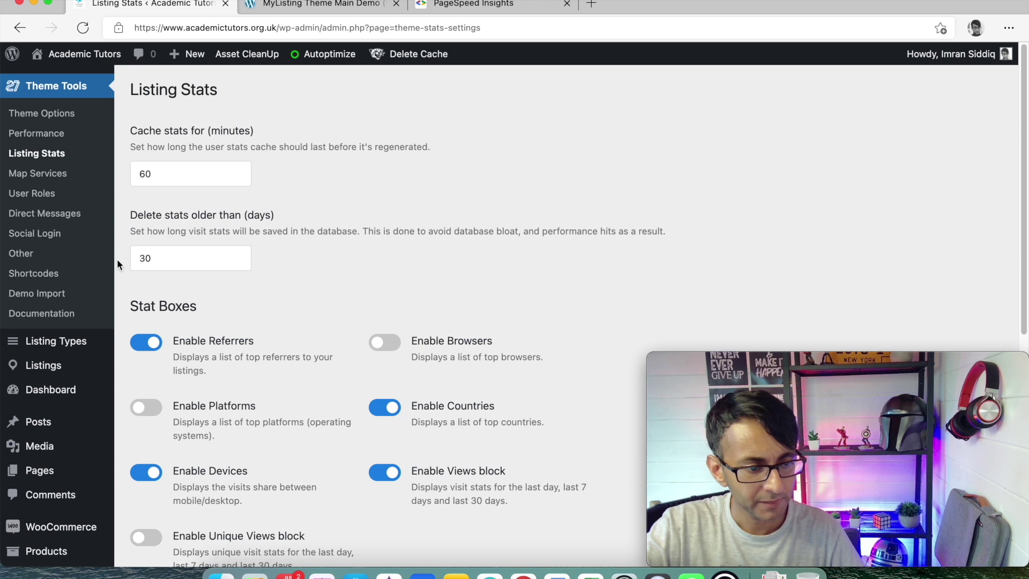
Open the Map Services settings and examine the map provider, Mapbox access token, language and autocomplete options
left_click(38, 173)
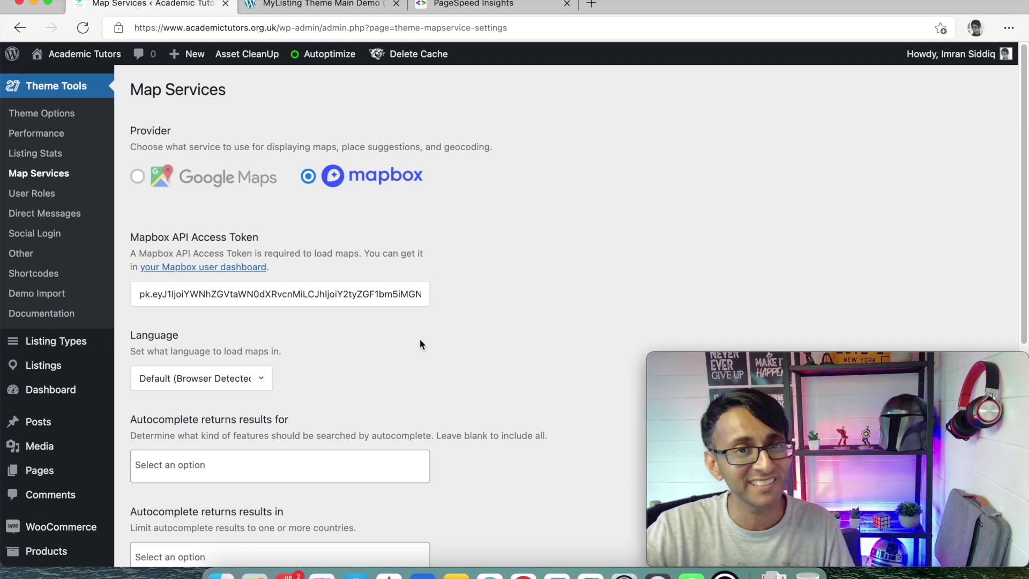
scroll(420, 339, "down", 1)
scroll(420, 345, "down", 4)
scroll(420, 344, "up", 5)
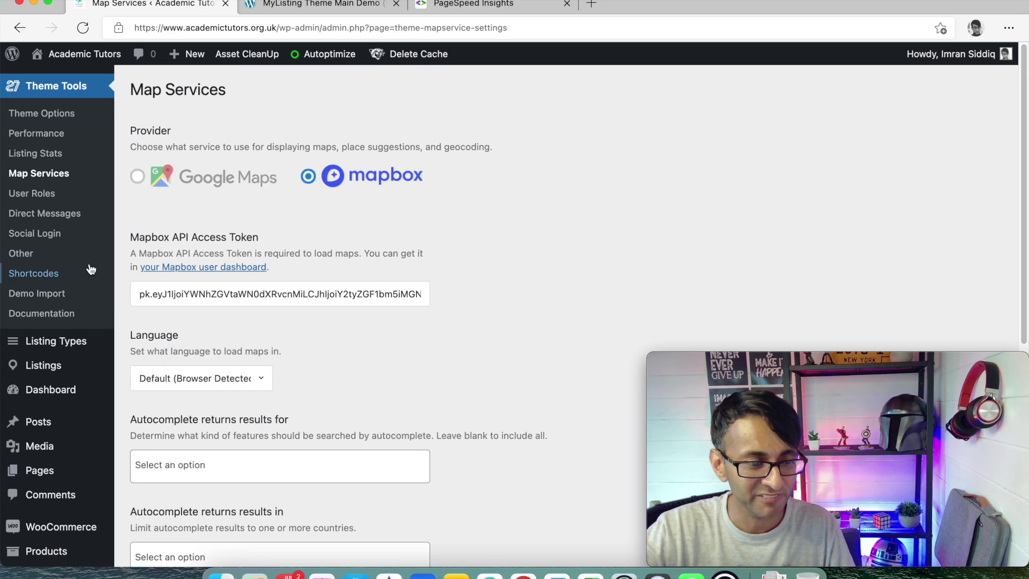
Open the User Roles settings and examine the account registration options and the Teacher role's name and permissions
left_click(42, 199)
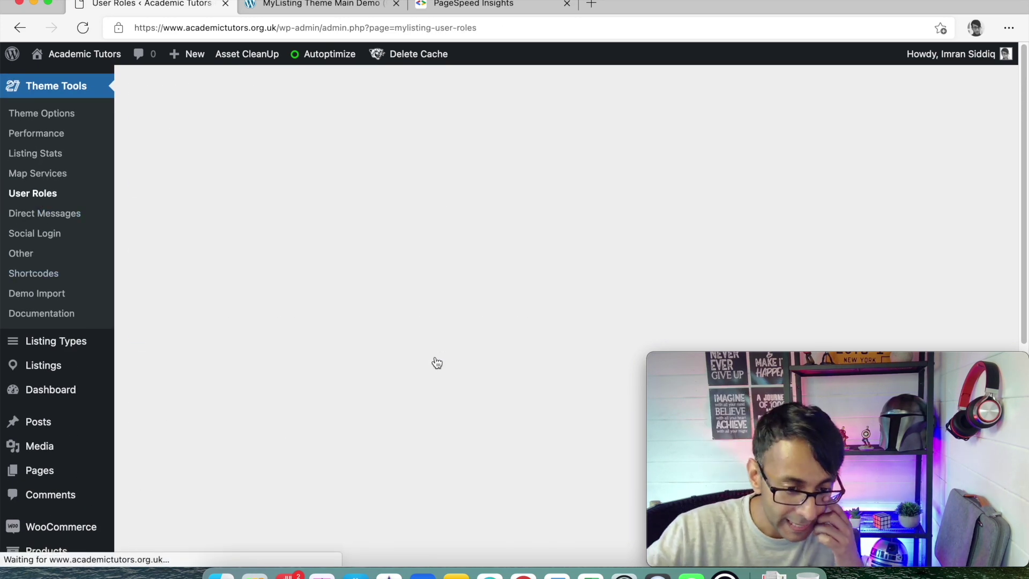
scroll(420, 376, "down", 3)
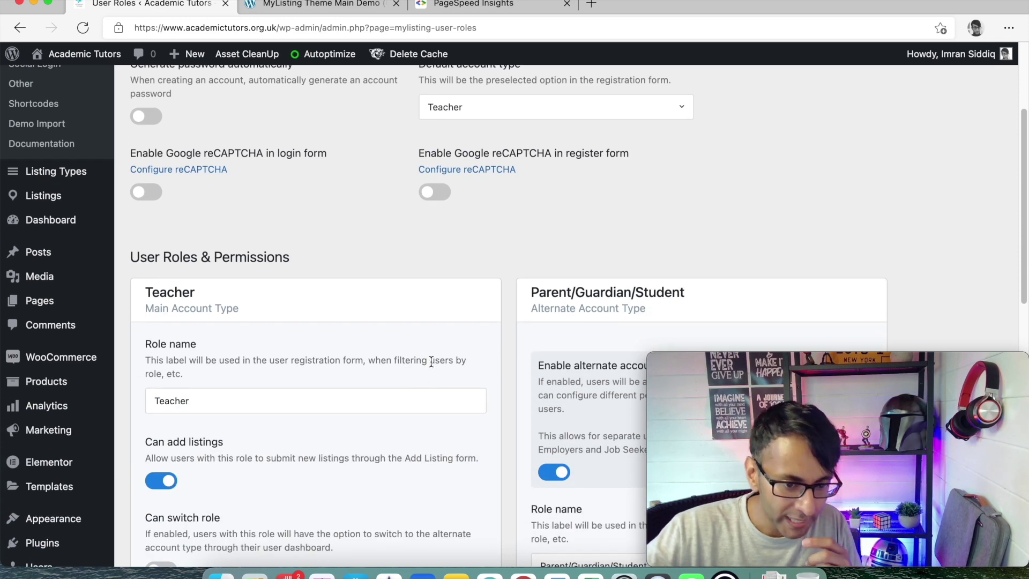
scroll(431, 366, "up", 3)
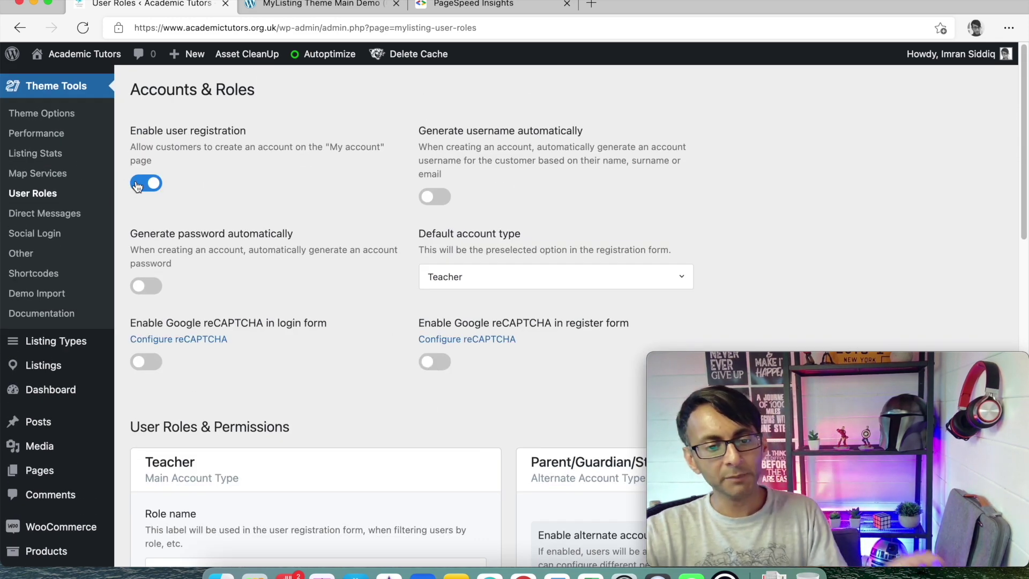
scroll(273, 233, "down", 5)
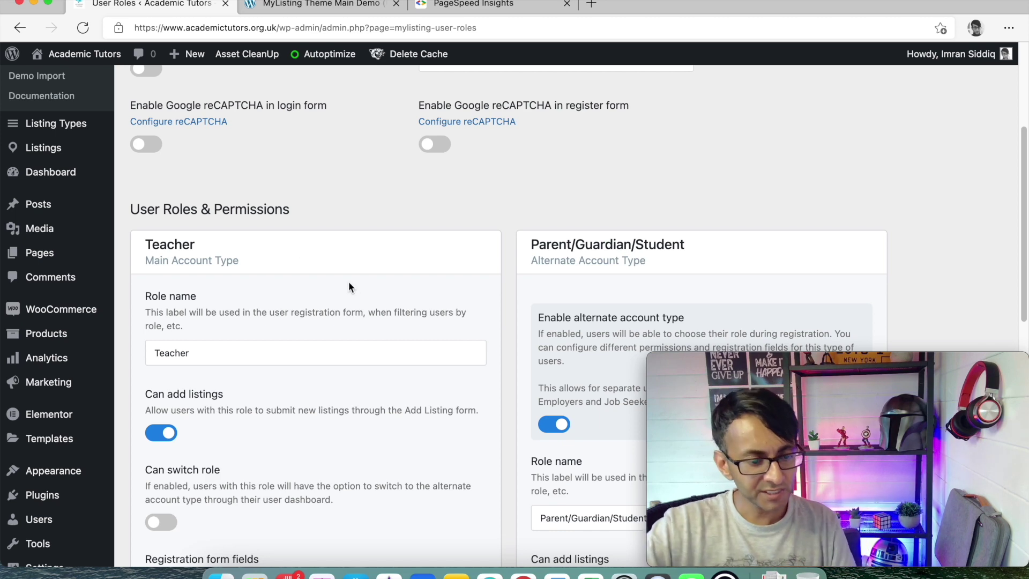
scroll(351, 290, "down", 3)
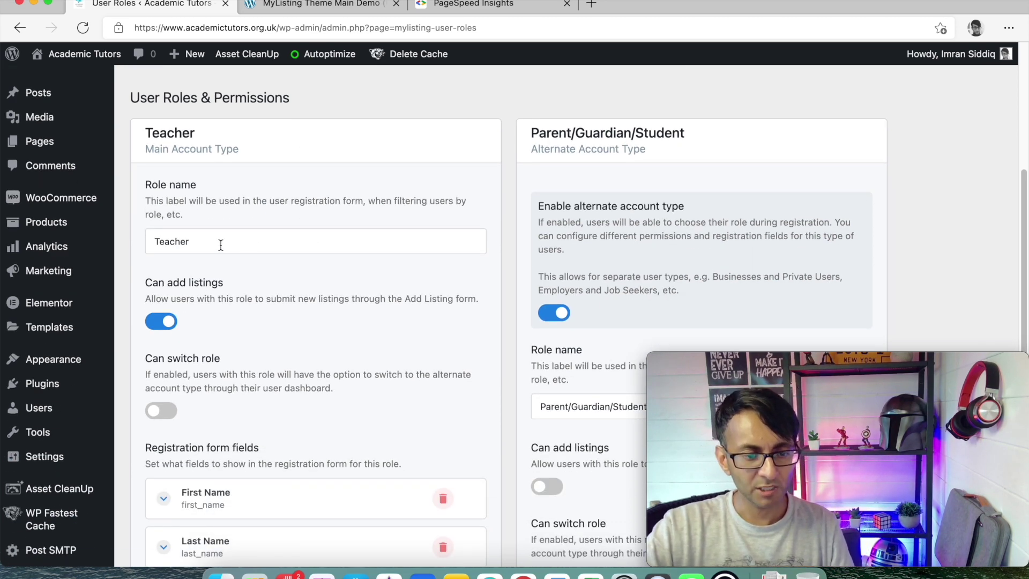
left_click(200, 241)
type("f")
key("BackSpace")
scroll(238, 312, "down", 1)
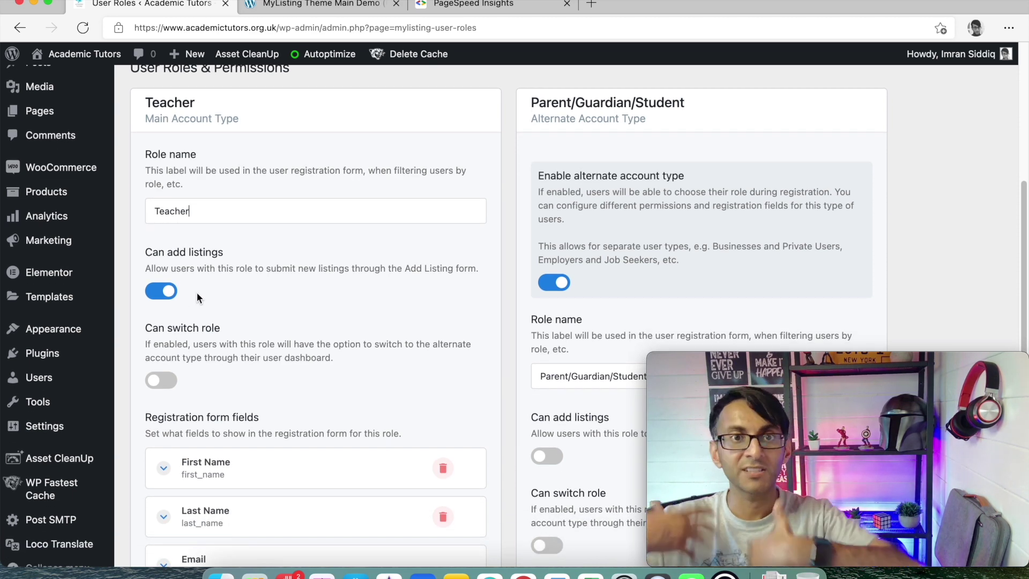
Compare the permissions and registration form fields of the Teacher and Parent/Guardian/Student account types
scroll(225, 294, "down", 10)
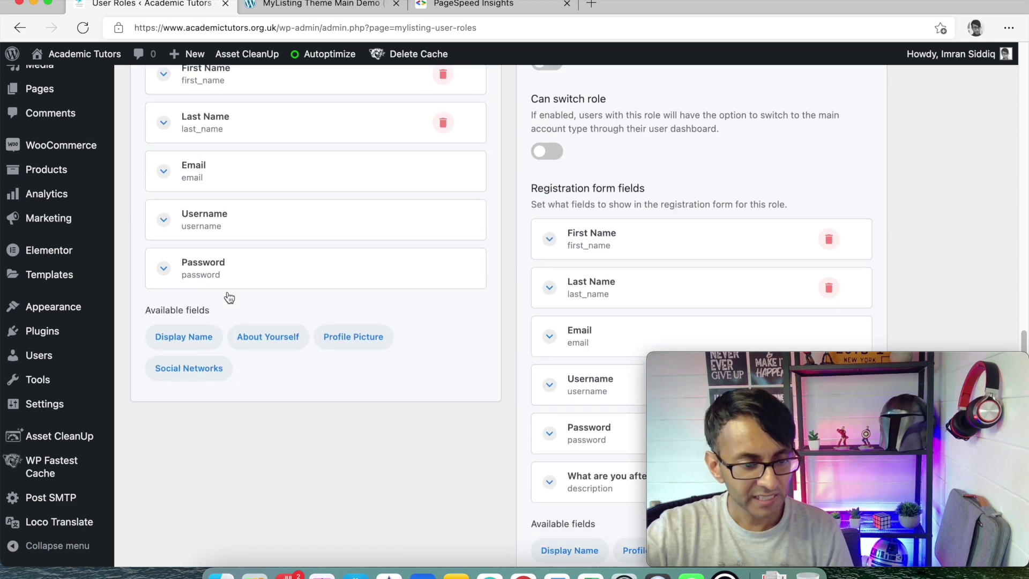
scroll(252, 278, "up", 15)
scroll(329, 371, "down", 10)
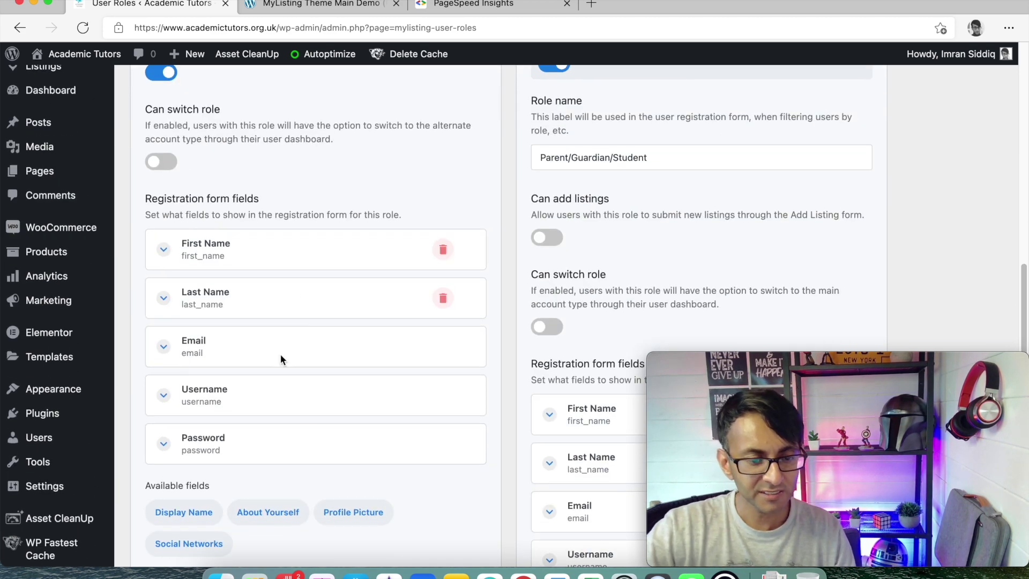
scroll(375, 436, "up", 4)
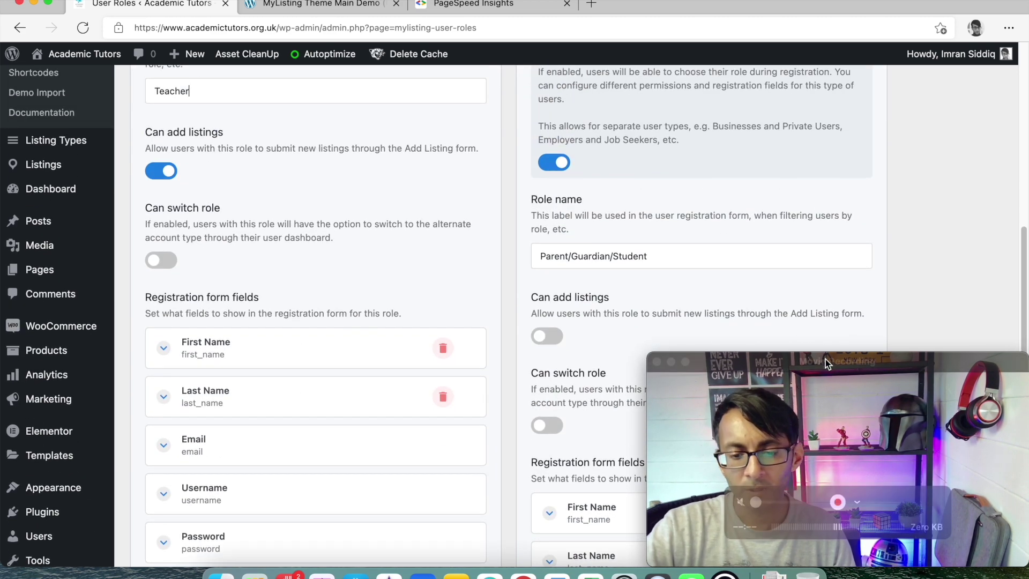
scroll(691, 297, "up", 8)
scroll(664, 291, "down", 4)
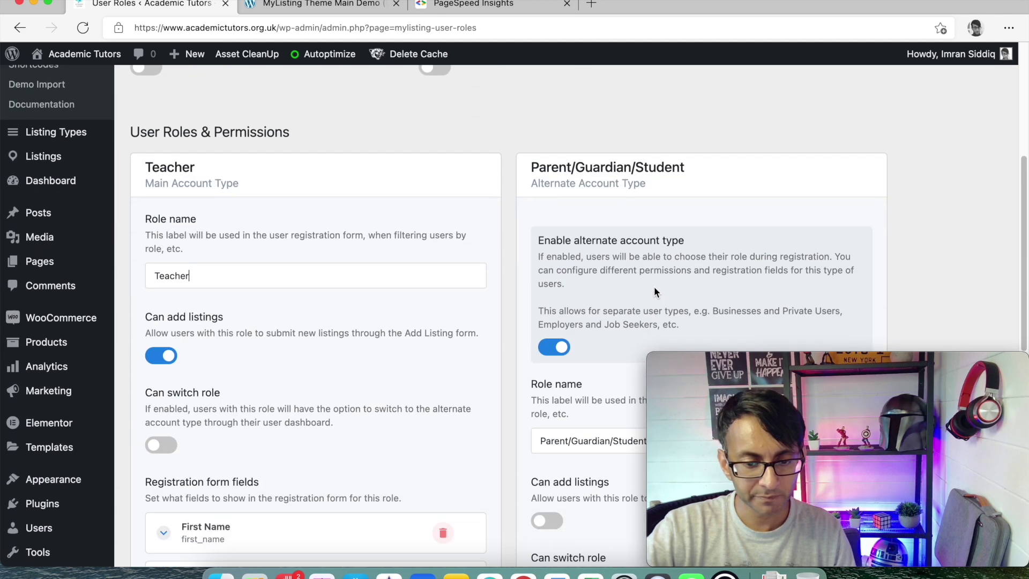
scroll(653, 272, "down", 2)
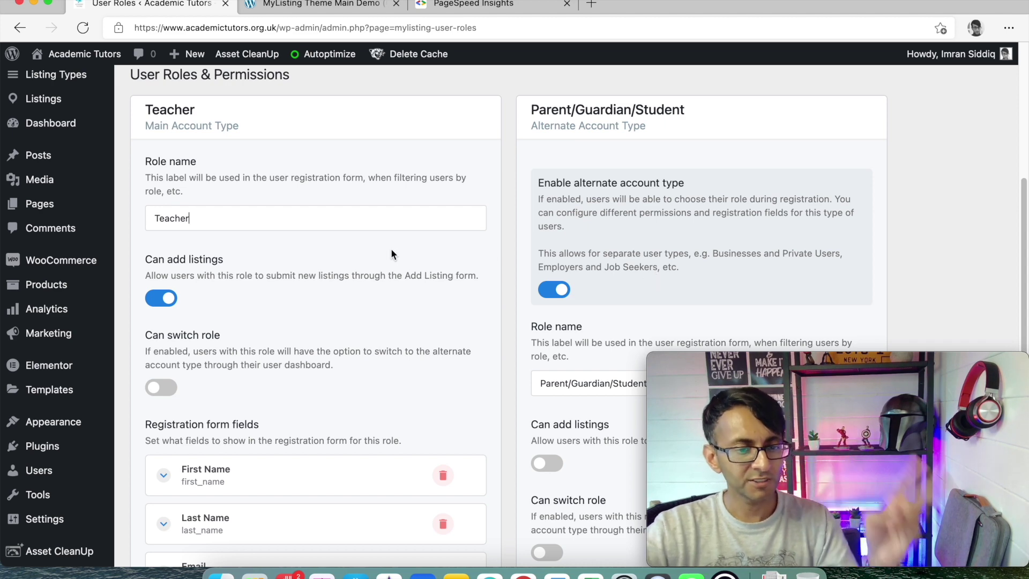
scroll(639, 212, "down", 5)
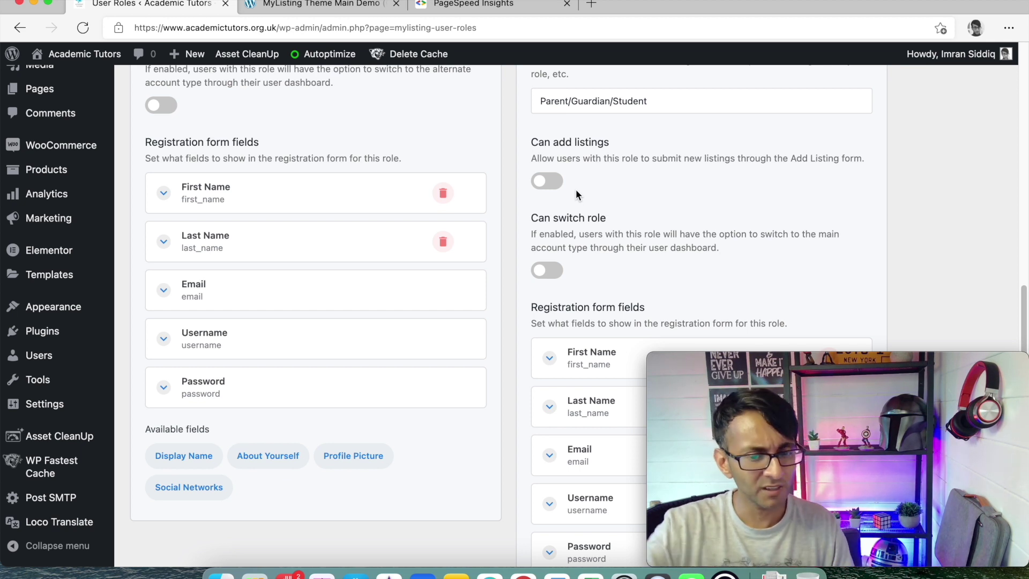
scroll(647, 290, "down", 1)
scroll(647, 289, "down", 5)
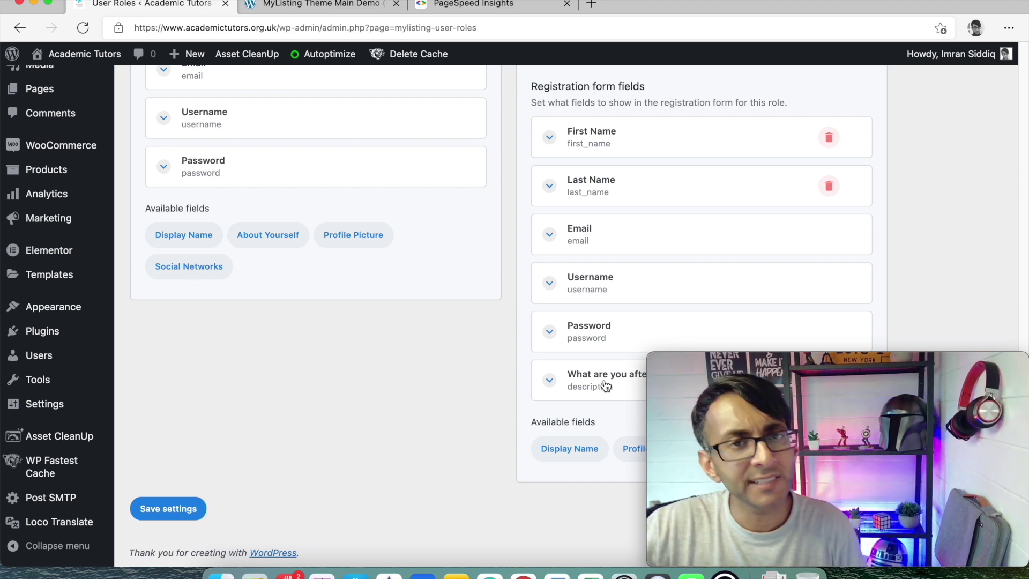
scroll(371, 385, "up", 7)
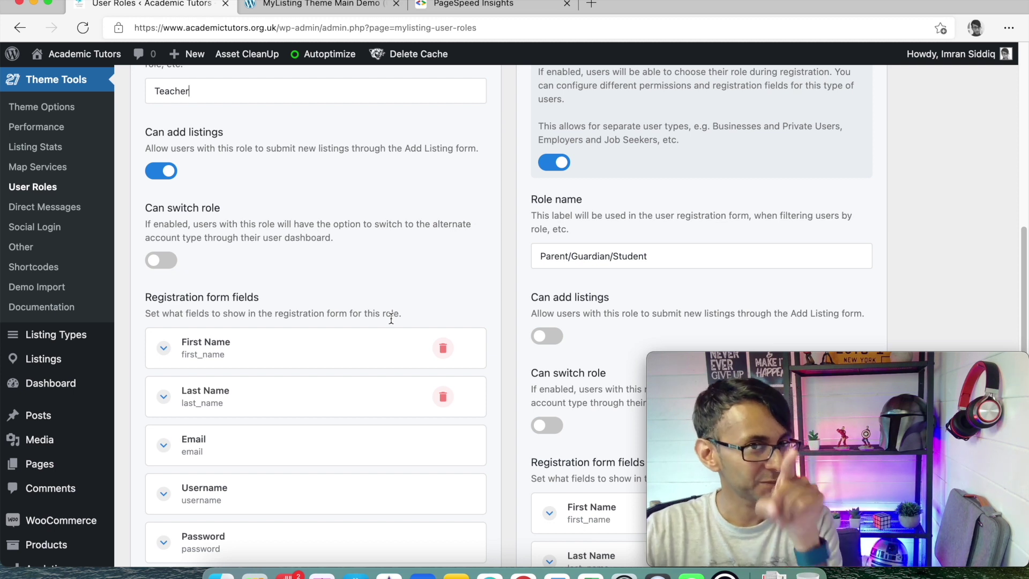
View the Direct Messages, Social Login, Other, Shortcodes and Demo Import pages of the theme tools
left_click(33, 207)
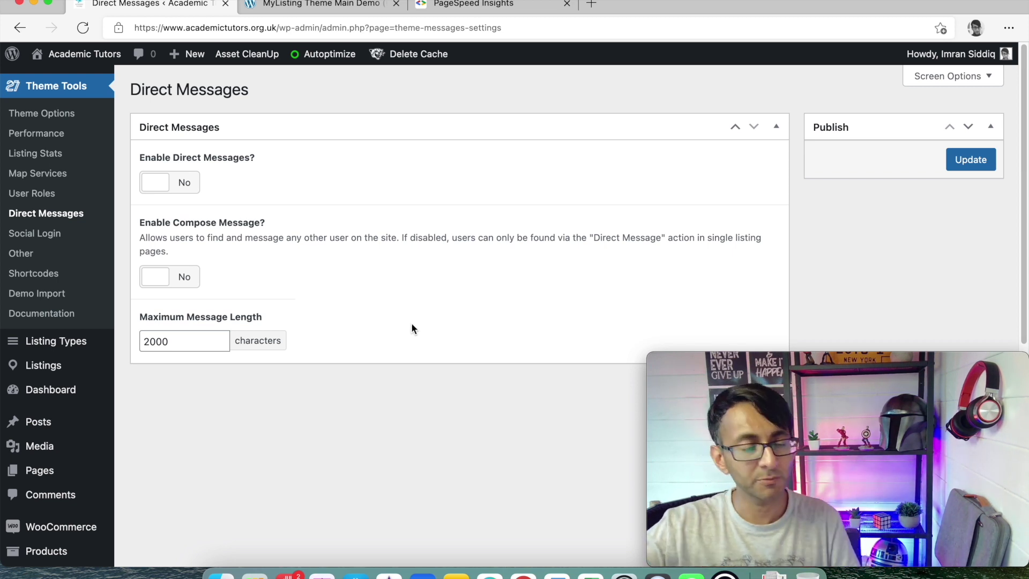
left_click(55, 240)
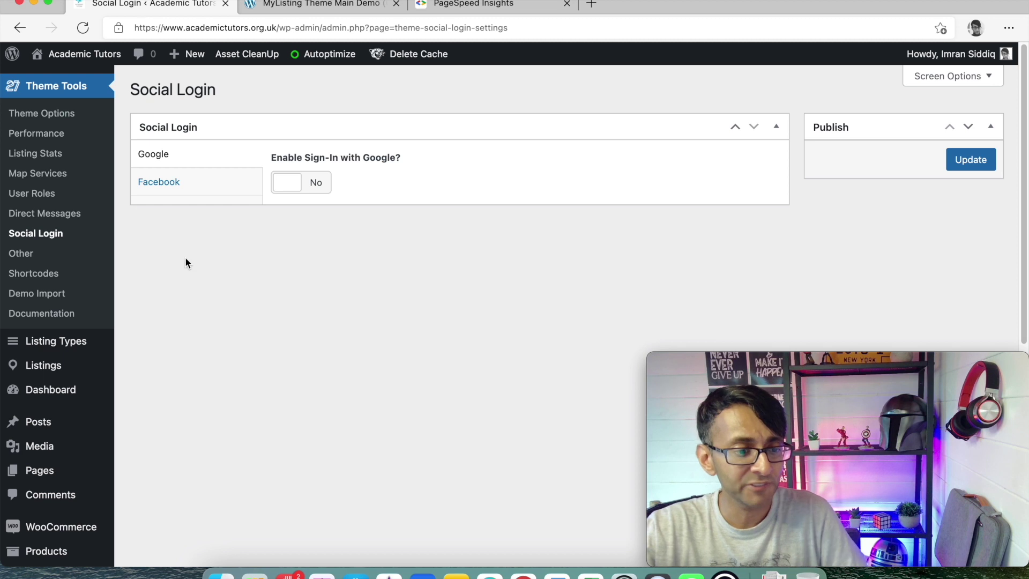
left_click(49, 256)
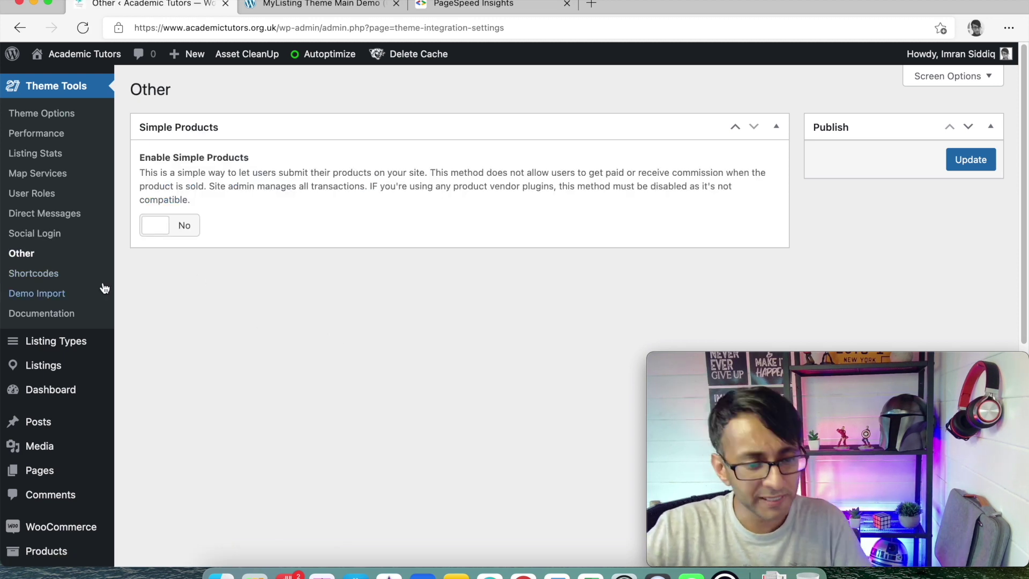
left_click(60, 278)
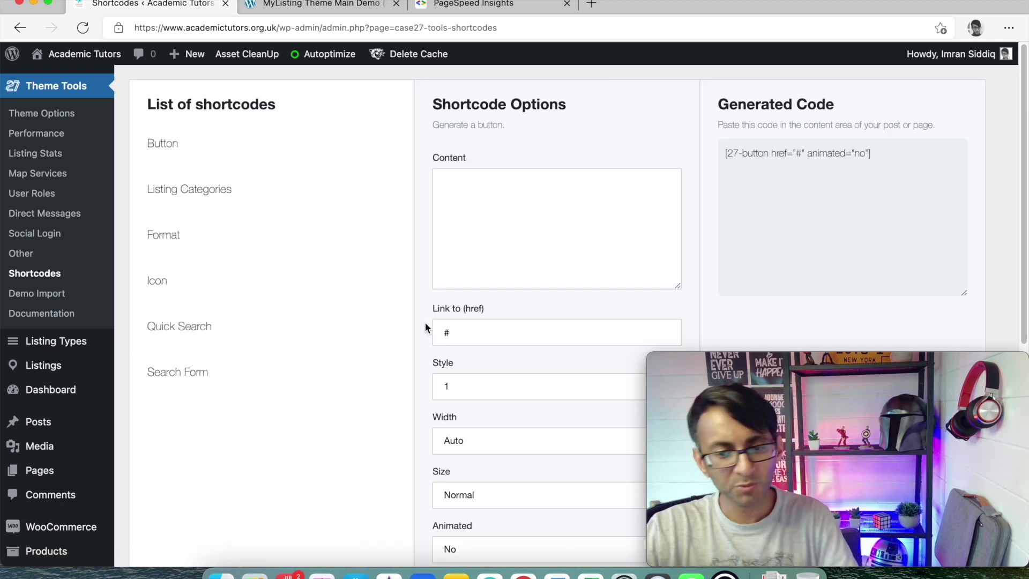
left_click(57, 293)
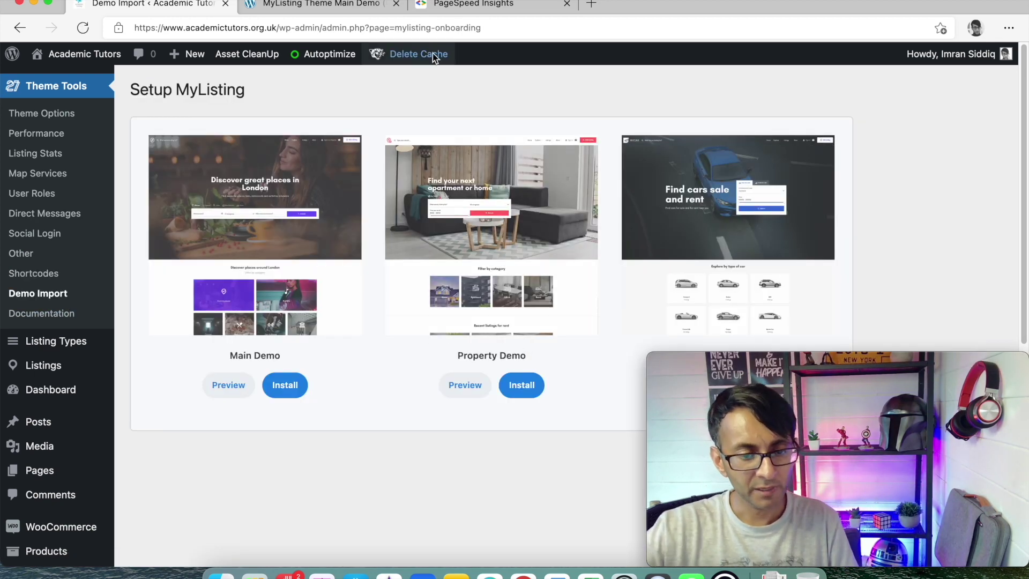
Switch to the MyListing main demo site and look over its homepage search form and category tiles
left_click(295, 5)
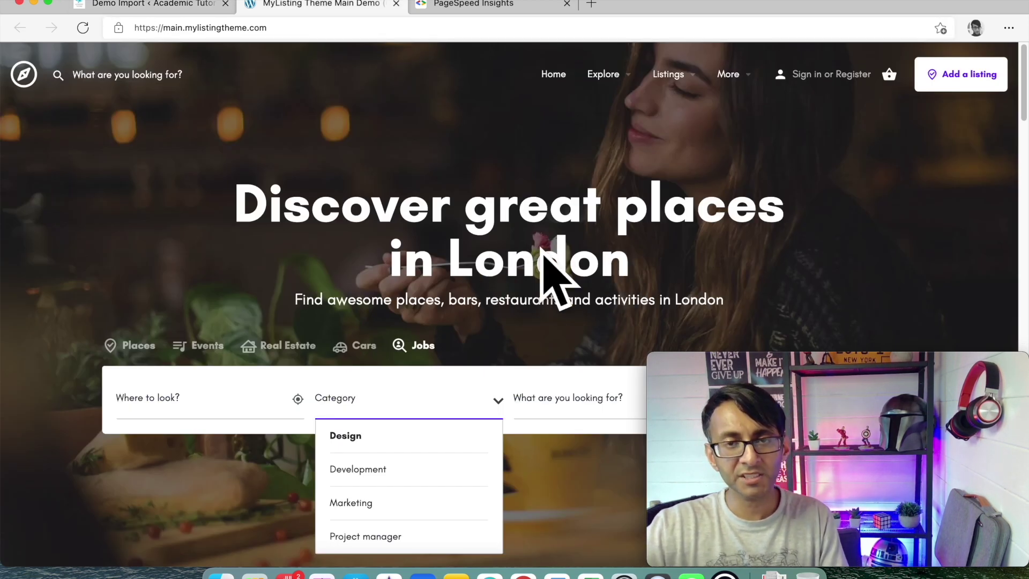
scroll(535, 300, "down", 18)
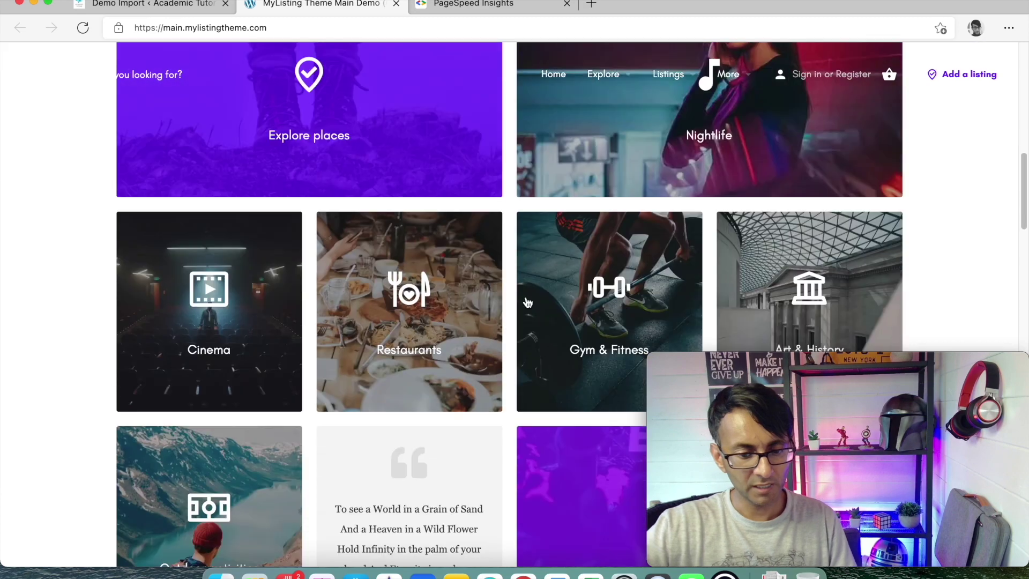
scroll(533, 317, "up", 15)
scroll(535, 322, "up", 3)
scroll(673, 323, "down", 4)
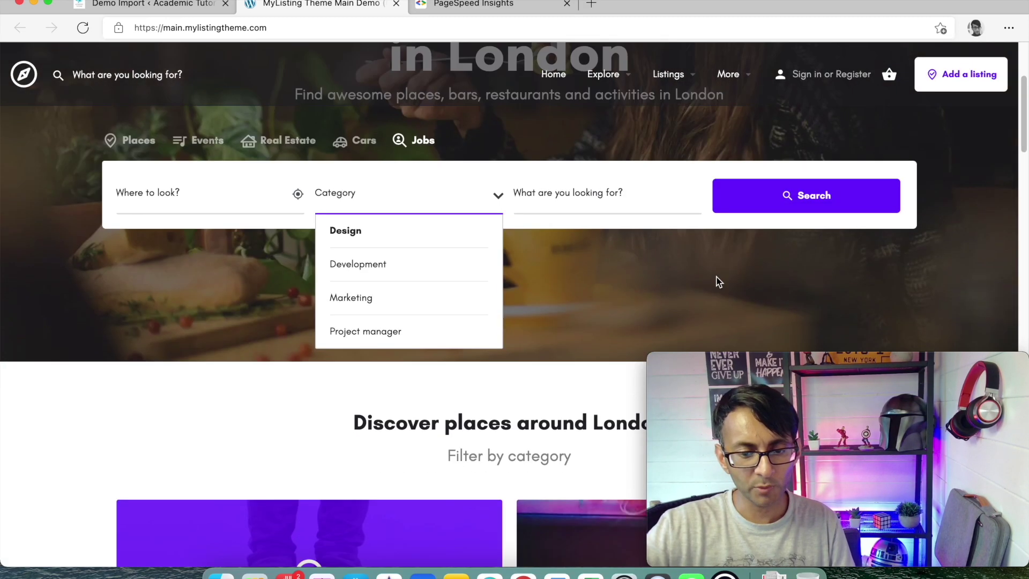
Run an unfiltered Jobs search on the demo site and examine the filters, listing cards and map on the Explore page
left_click(803, 199)
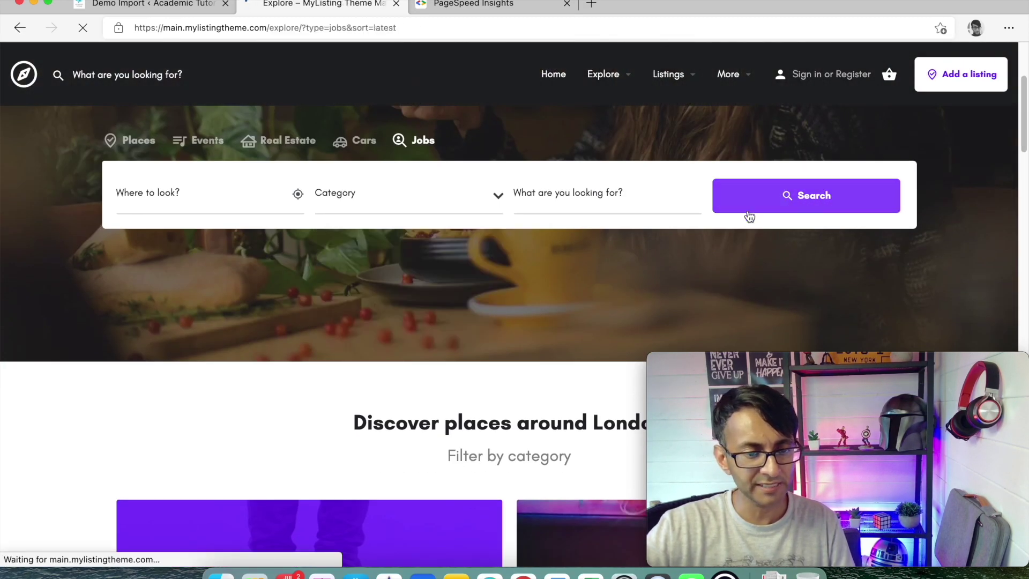
scroll(267, 379, "down", 5)
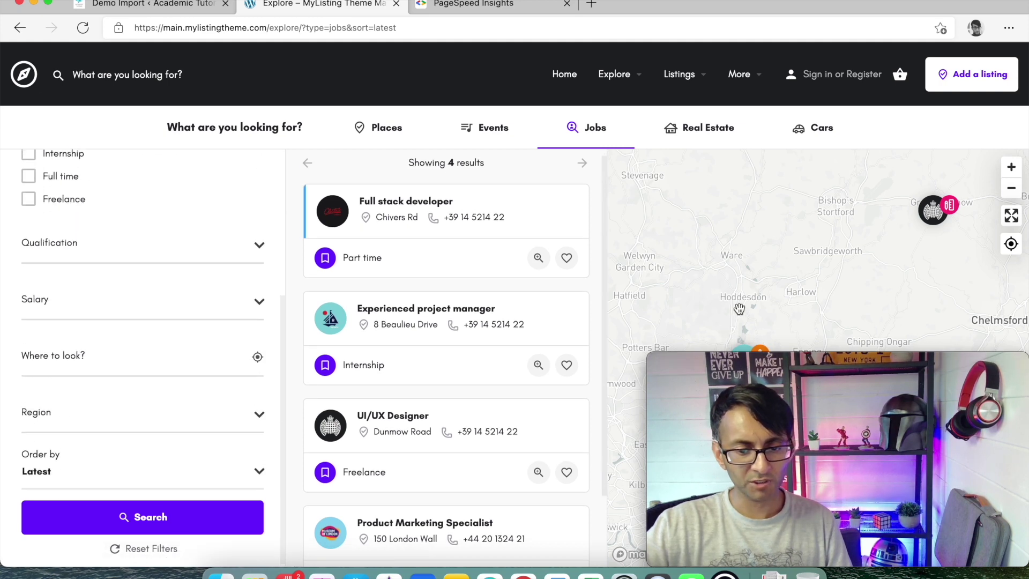
left_click_drag(827, 388, 937, 471)
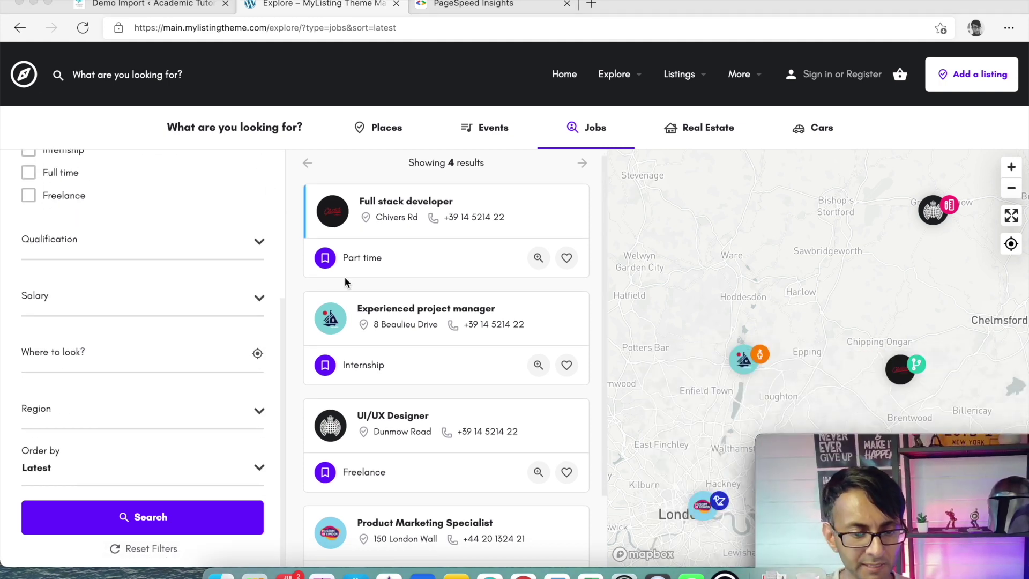
left_click_drag(916, 446, 856, 366)
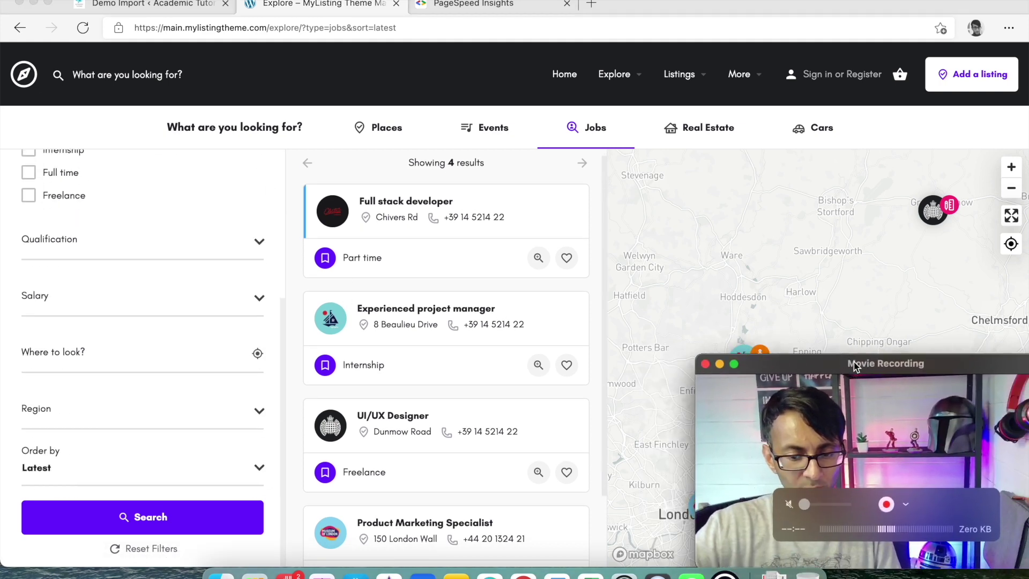
Return to the Academic Tutors admin, open the theme's documentation site and browse its documentation categories
left_click(184, 5)
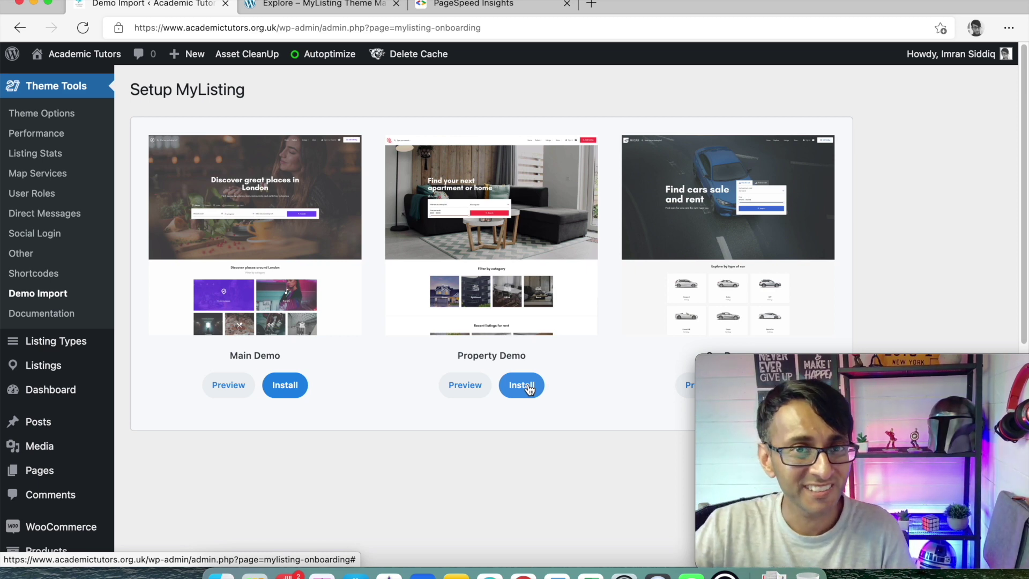
left_click(51, 321)
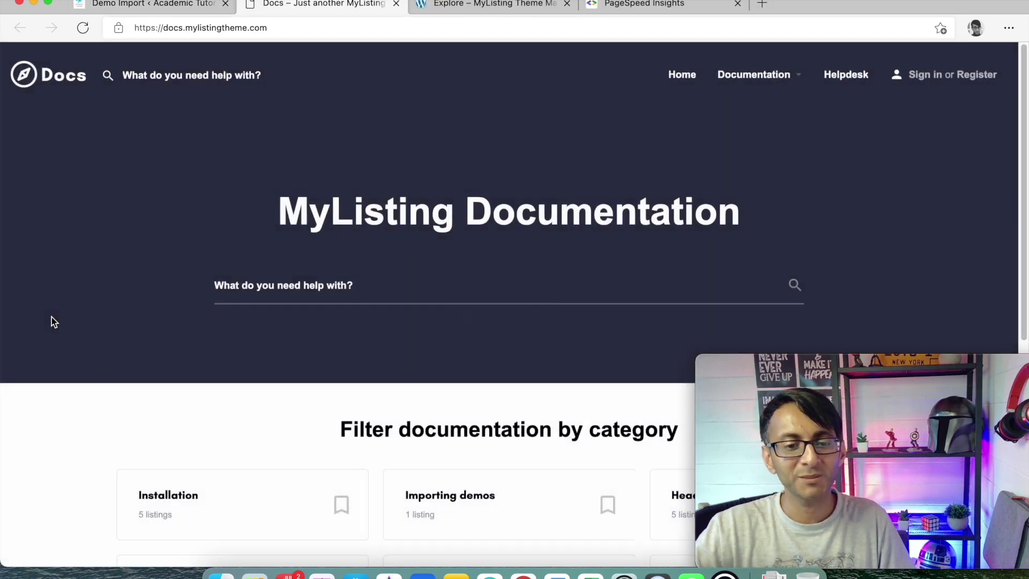
scroll(356, 290, "down", 7)
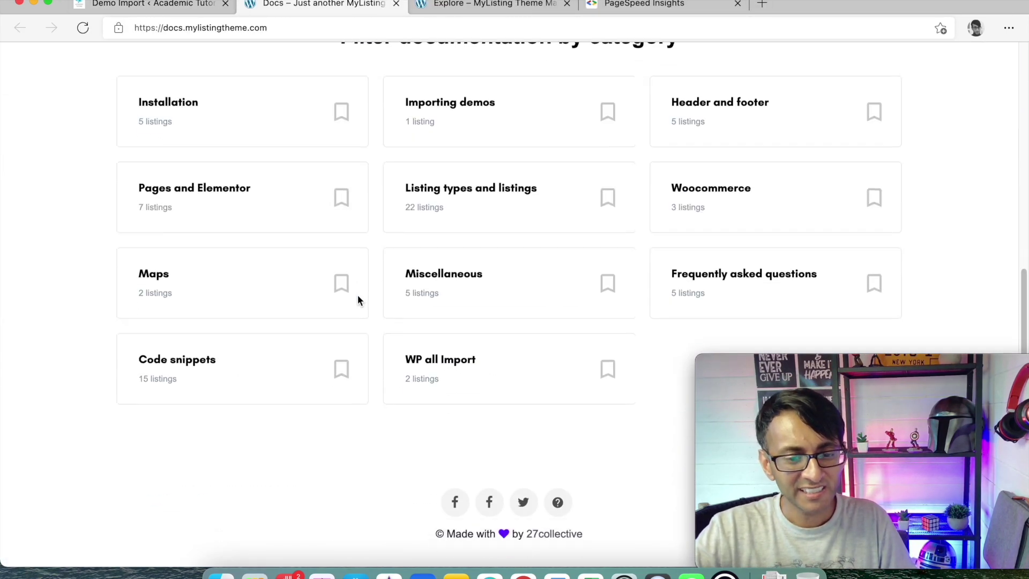
scroll(418, 290, "up", 2)
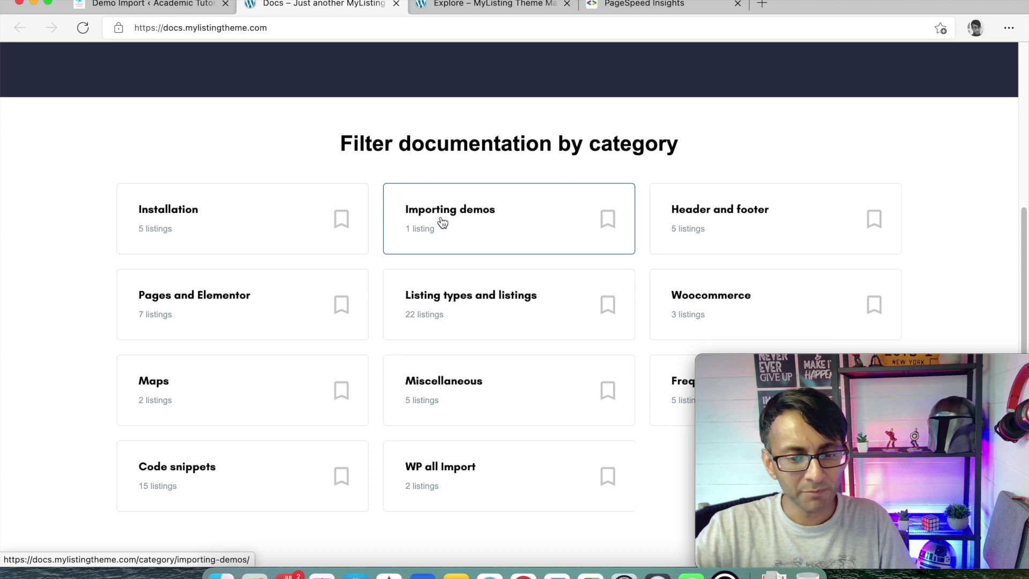
Open the Creating "Add listing" page article in the Pages and Elementor category and read its instructions
left_click(193, 296)
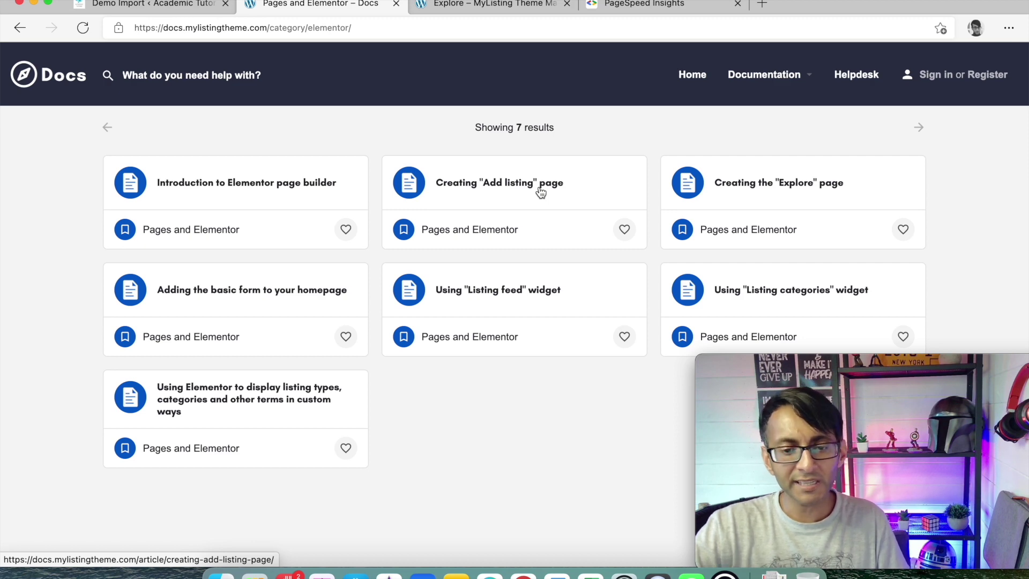
left_click(540, 185)
scroll(541, 294, "down", 6)
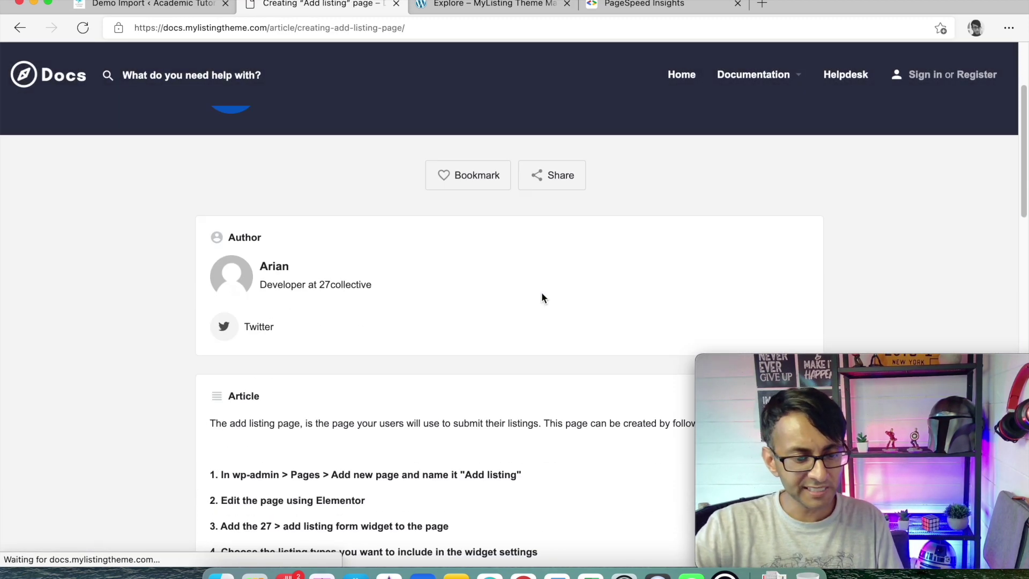
scroll(487, 322, "down", 1)
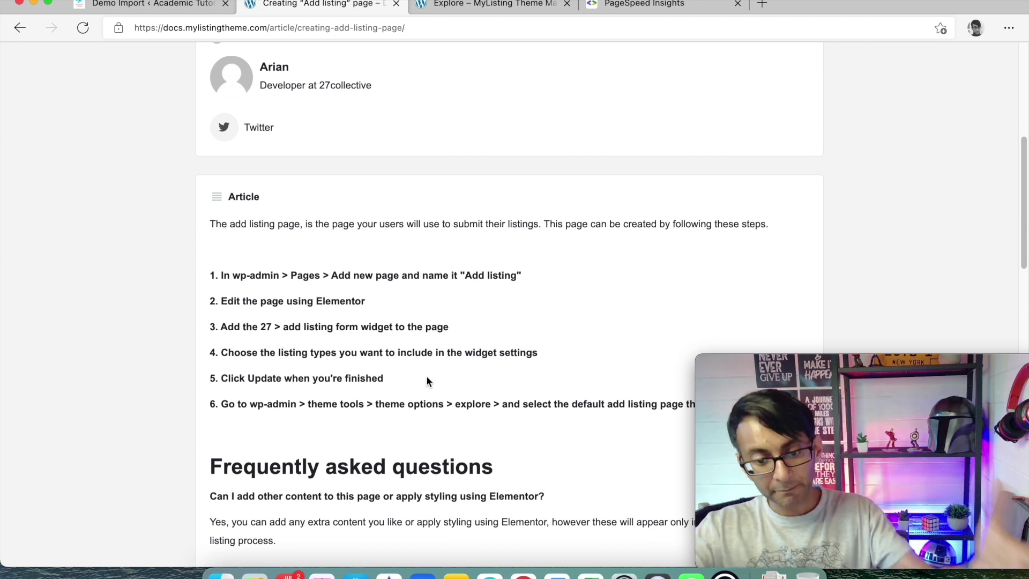
Go back from the Add listing article to the documentation home and browse the Code snippets category
scroll(443, 353, "down", 2)
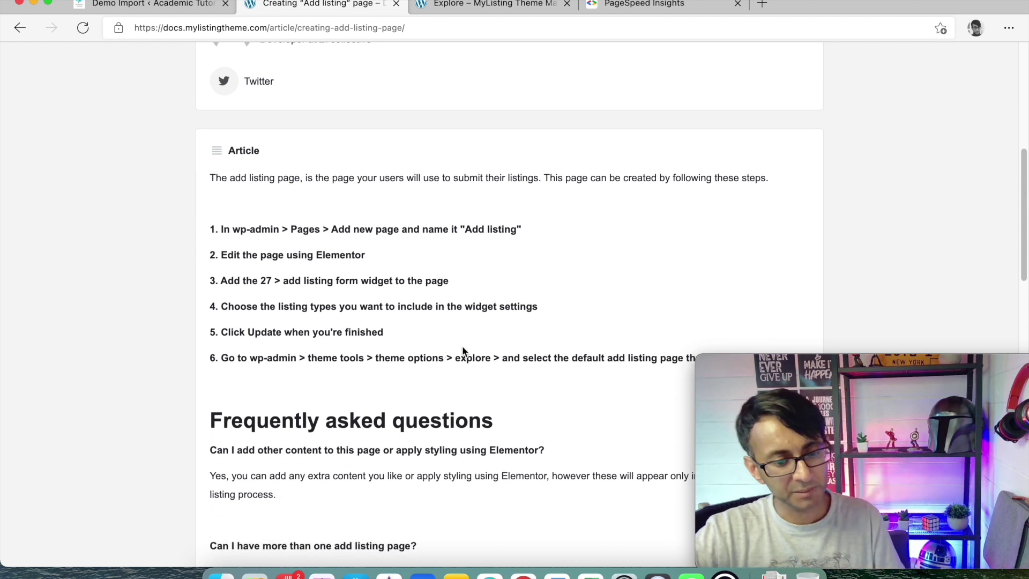
scroll(461, 345, "up", 3)
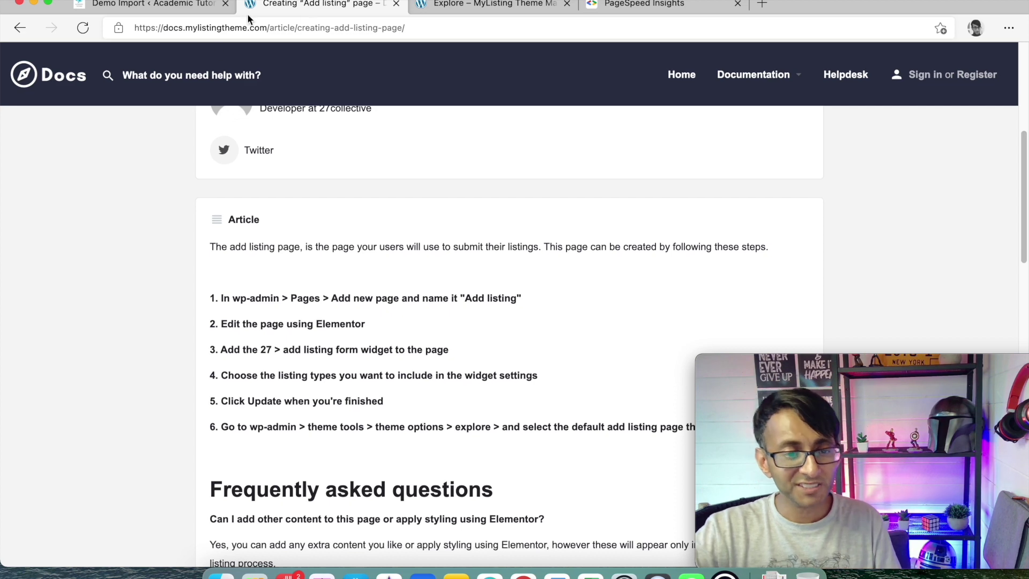
left_click(20, 27)
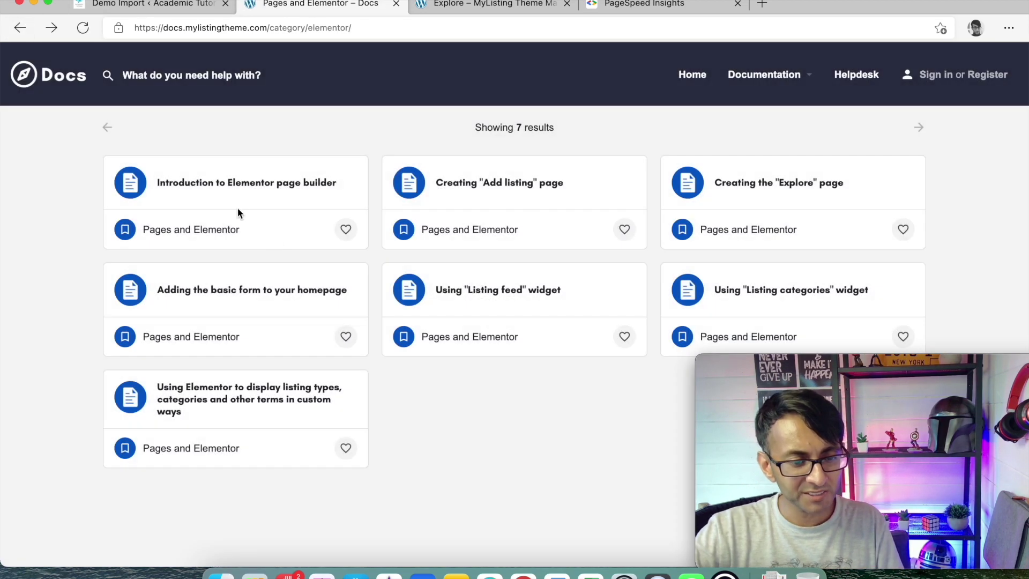
left_click(20, 28)
scroll(455, 290, "down", 5)
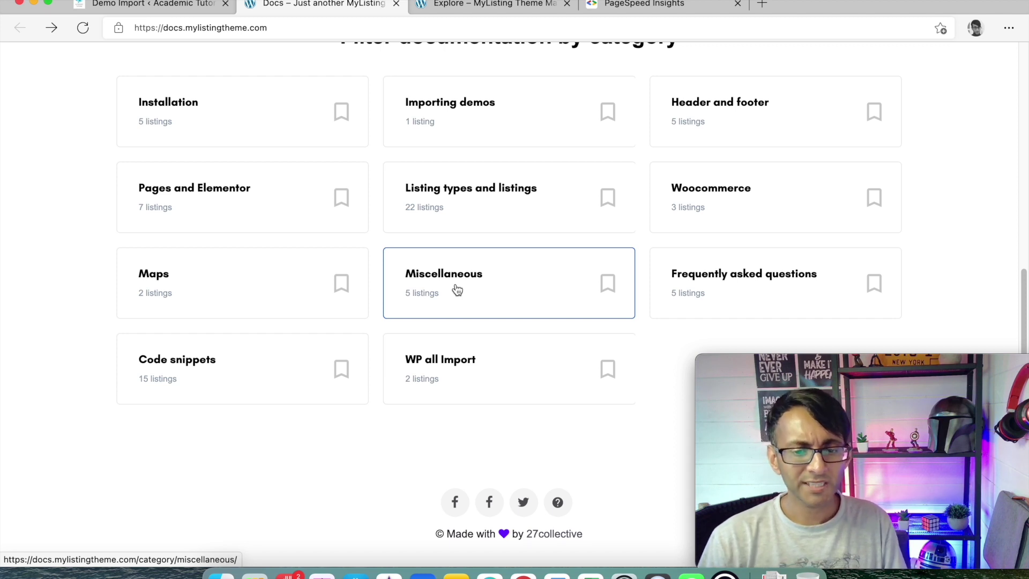
scroll(375, 273, "up", 1)
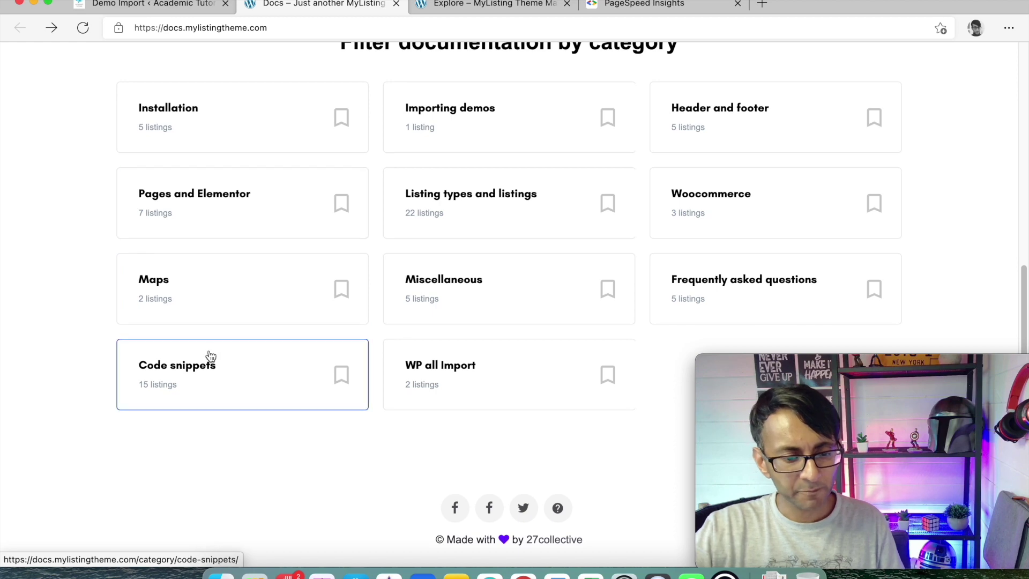
left_click(213, 370)
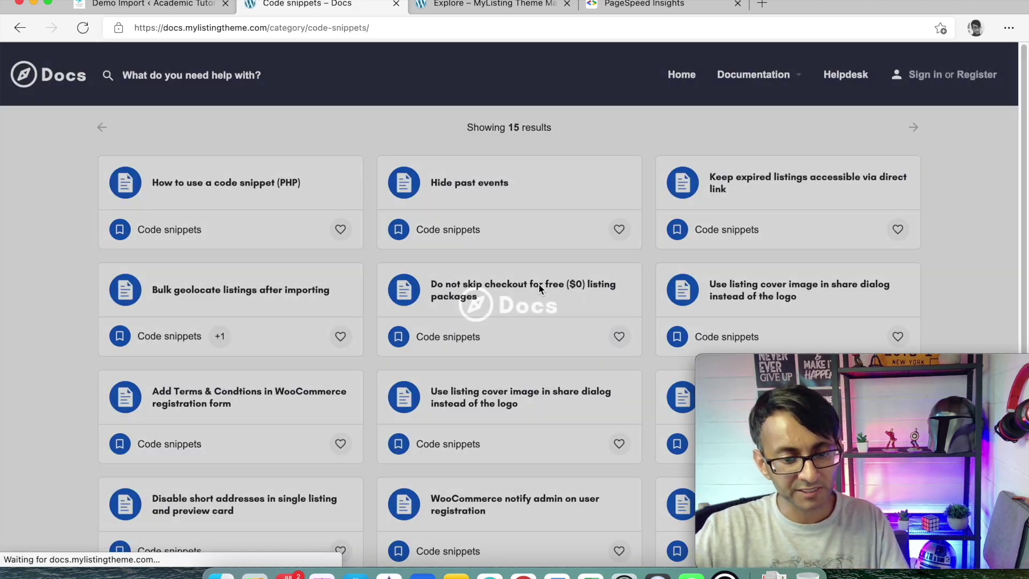
scroll(514, 313, "down", 3)
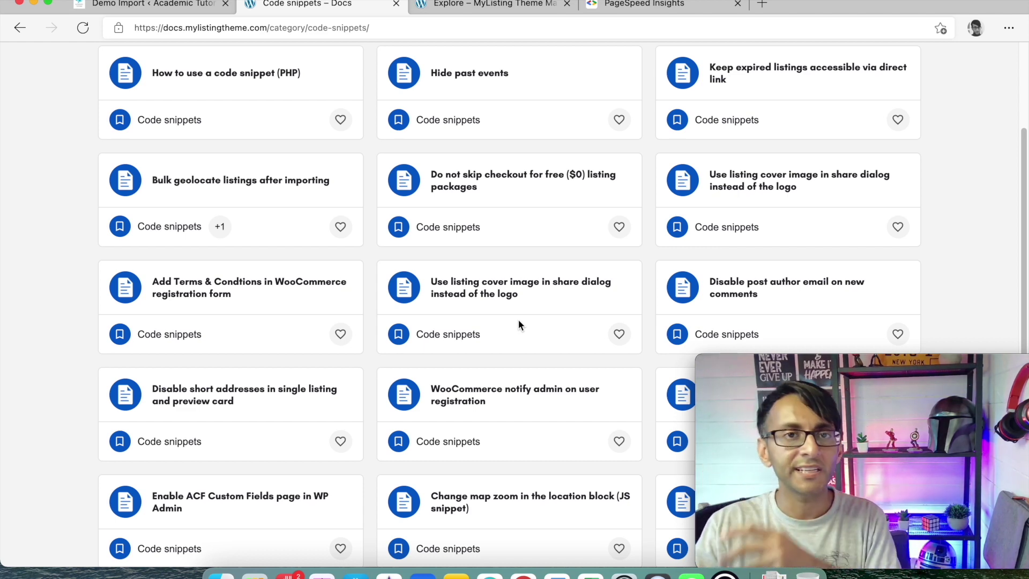
Return to the Academic Tutors admin, view the listing types and open the Tutor listing type for editing
left_click(150, 4)
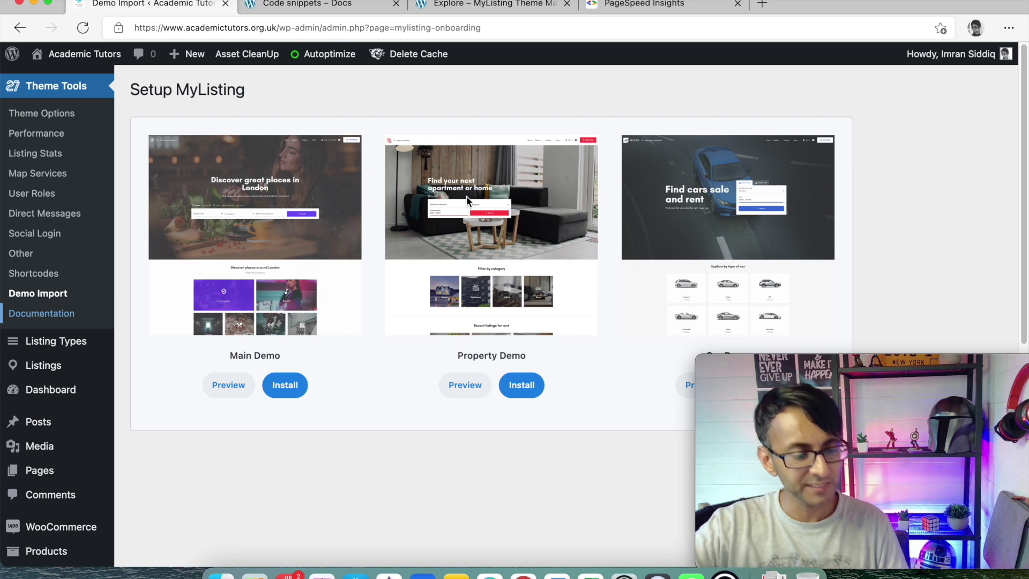
mouse_move(66, 341)
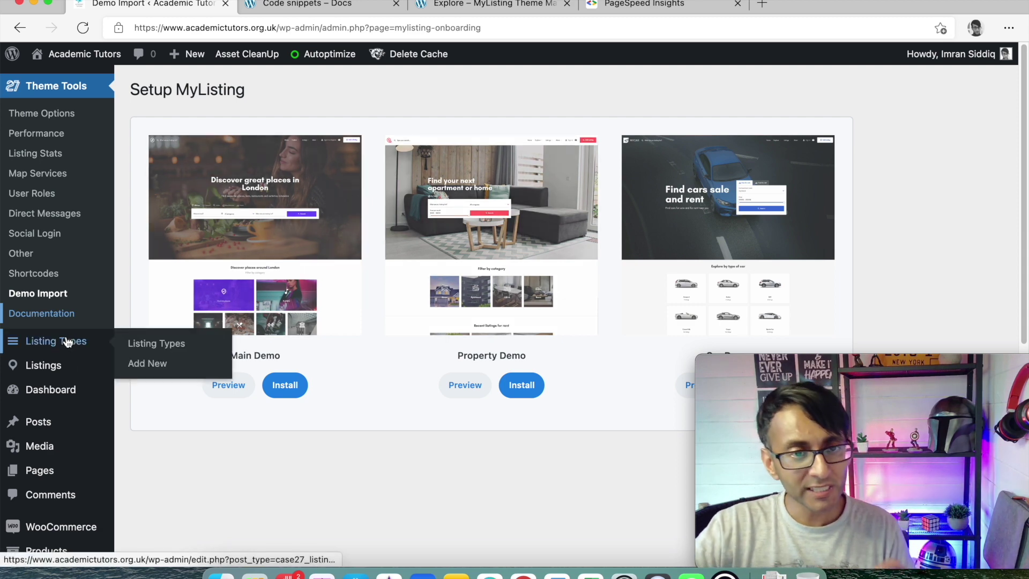
left_click(66, 341)
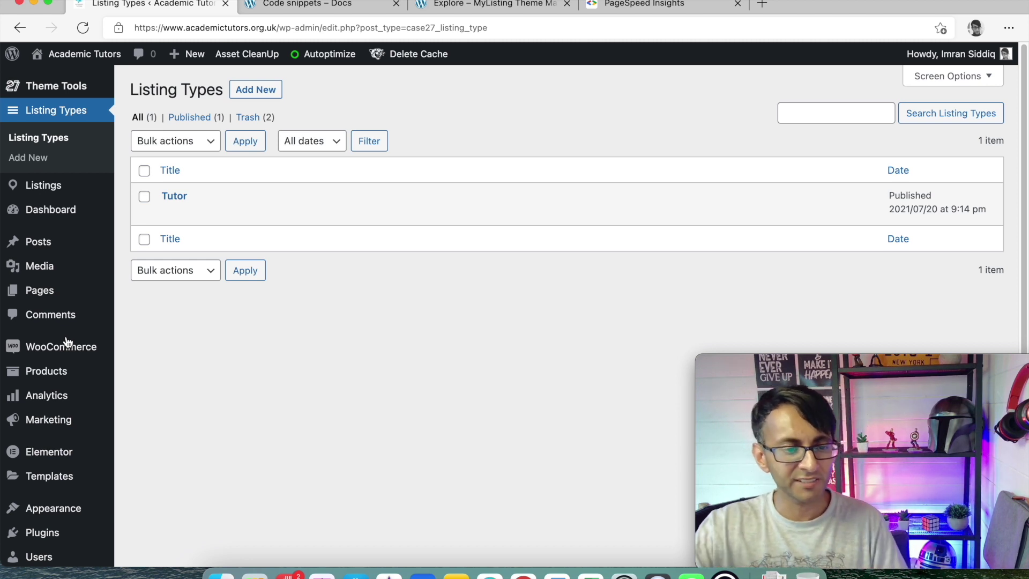
mouse_move(146, 222)
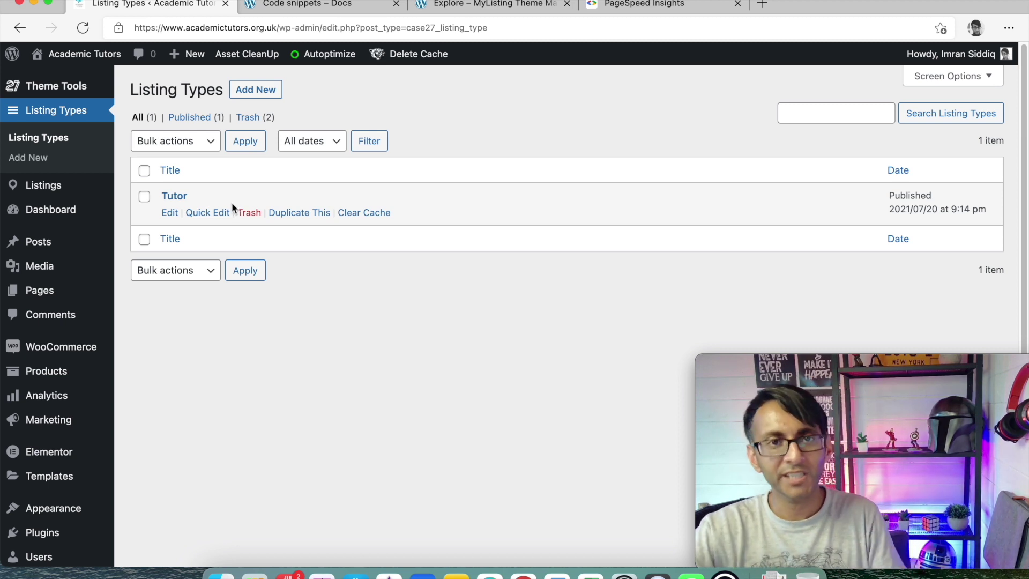
left_click(169, 214)
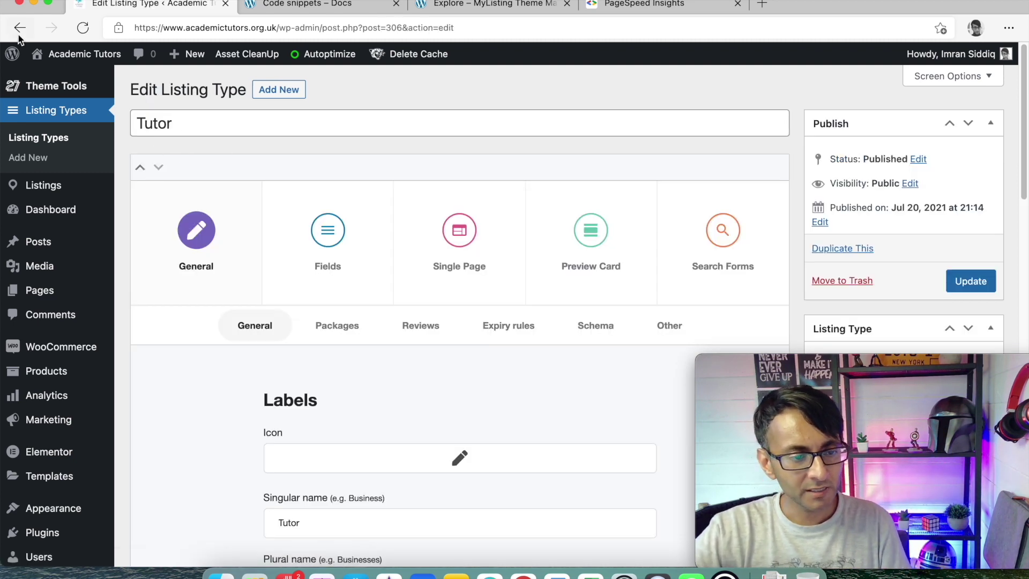
left_click(19, 33)
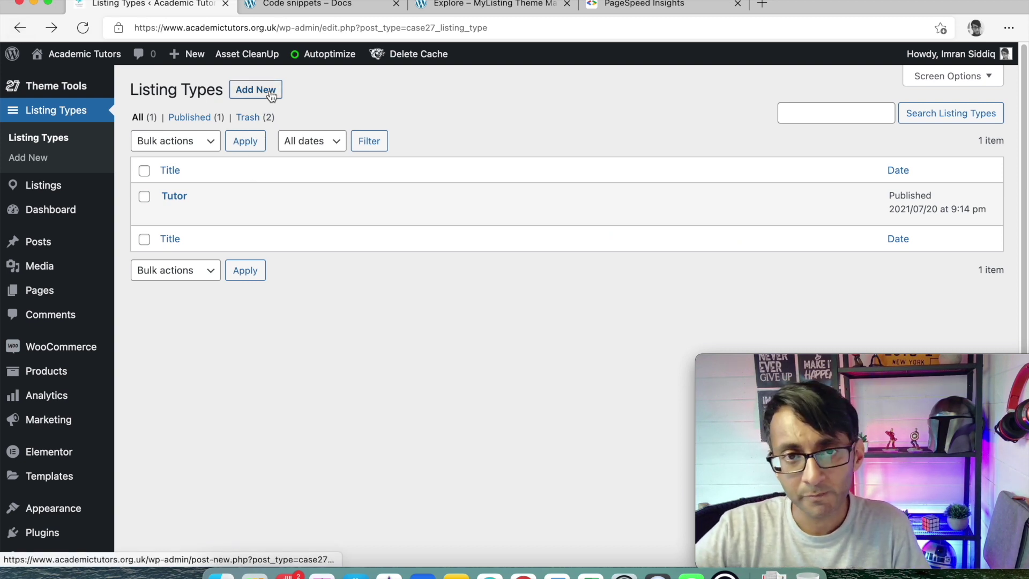
left_click(161, 211)
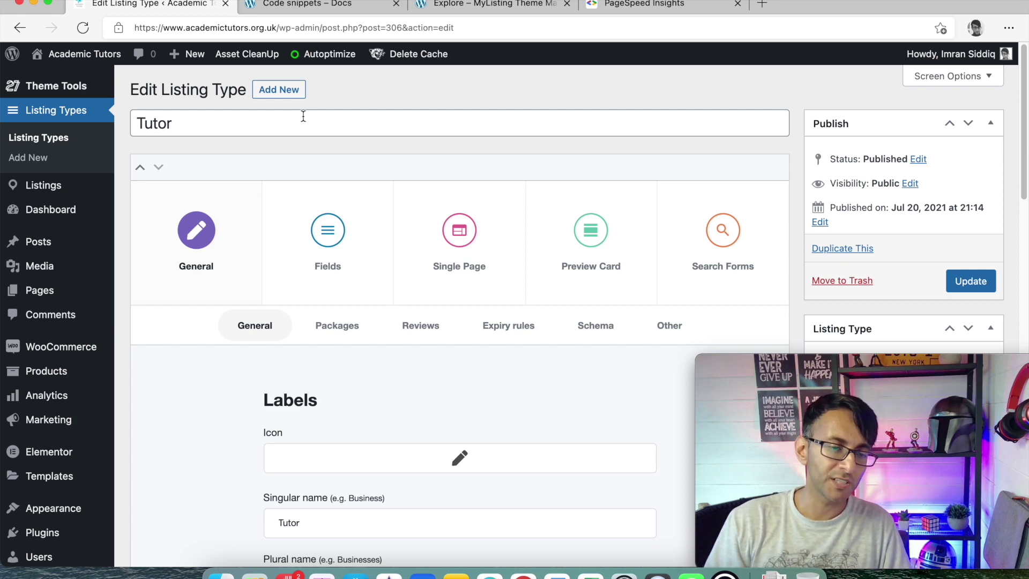
Look at the listing type categories on the demo Explore page and review the Tutor listing type's General labels
left_click(498, 5)
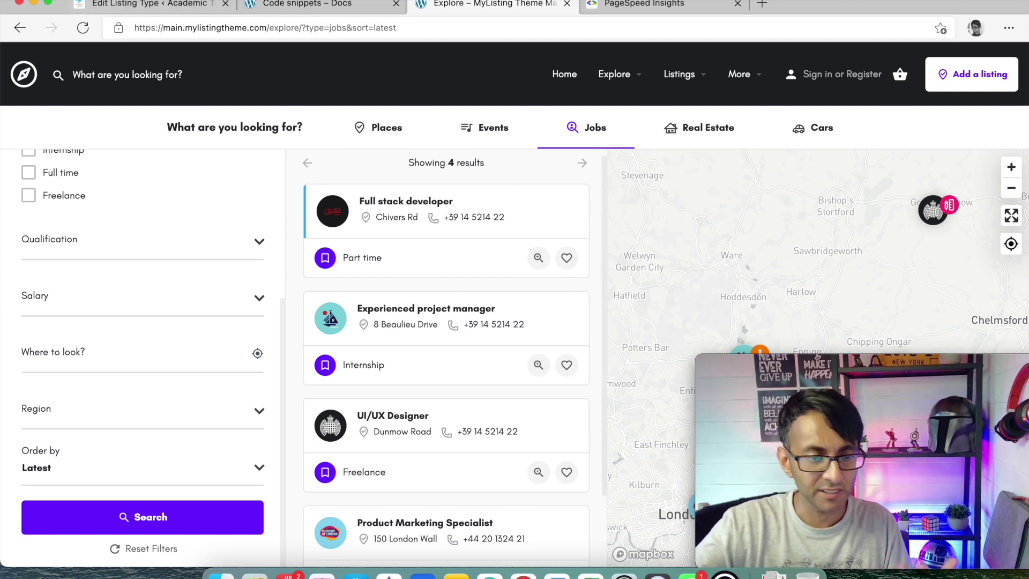
left_click(156, 4)
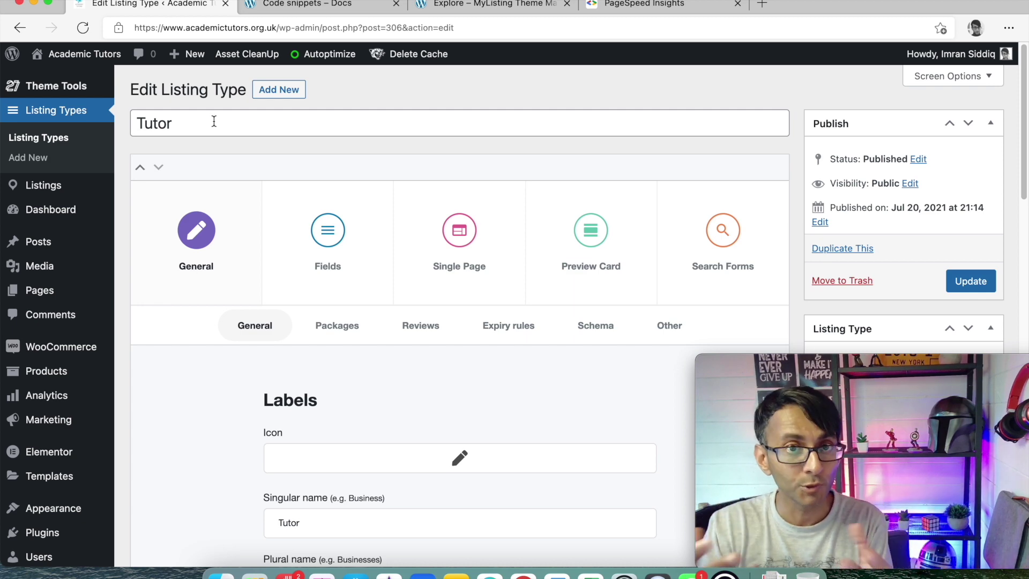
scroll(418, 202, "down", 5)
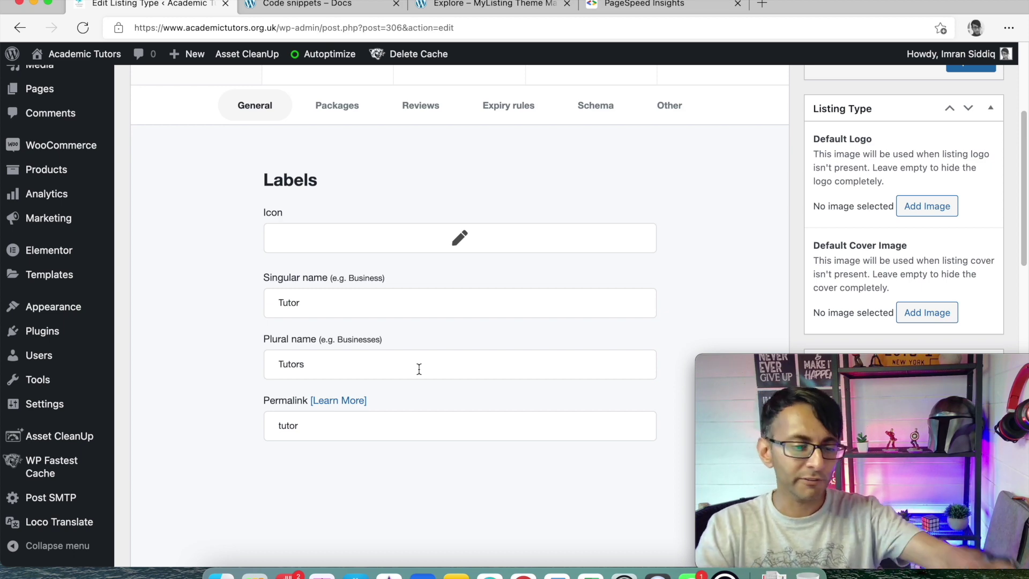
scroll(418, 367, "up", 5)
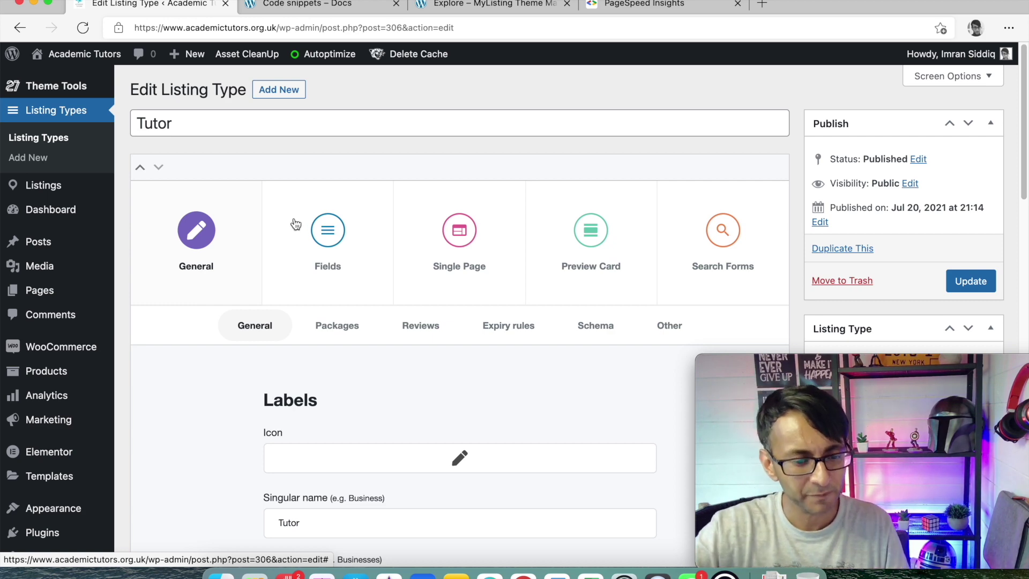
Review the paid listing packages settings of the Tutor listing type
scroll(296, 232, "down", 2)
left_click(322, 266)
scroll(493, 338, "down", 6)
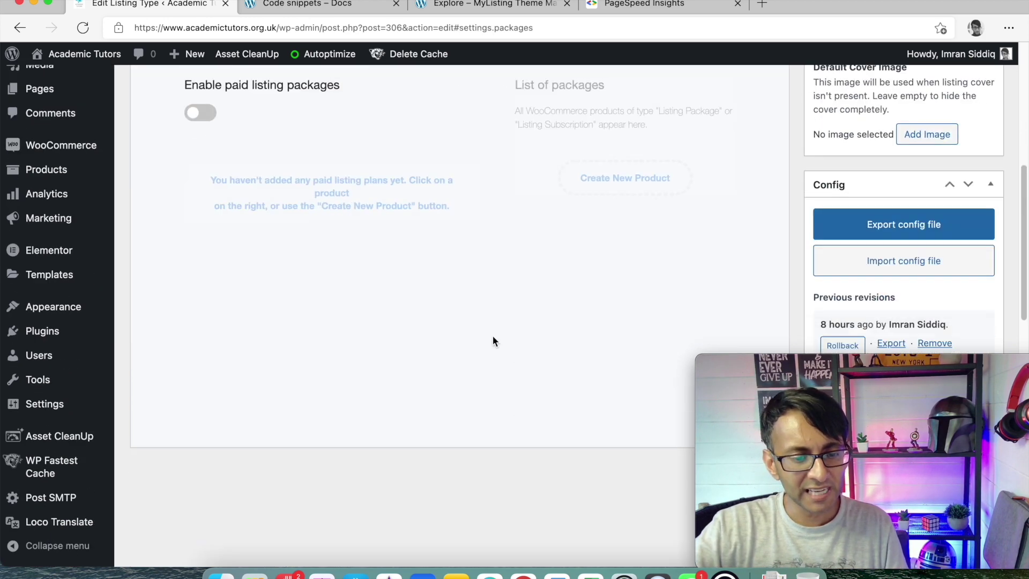
scroll(492, 338, "up", 2)
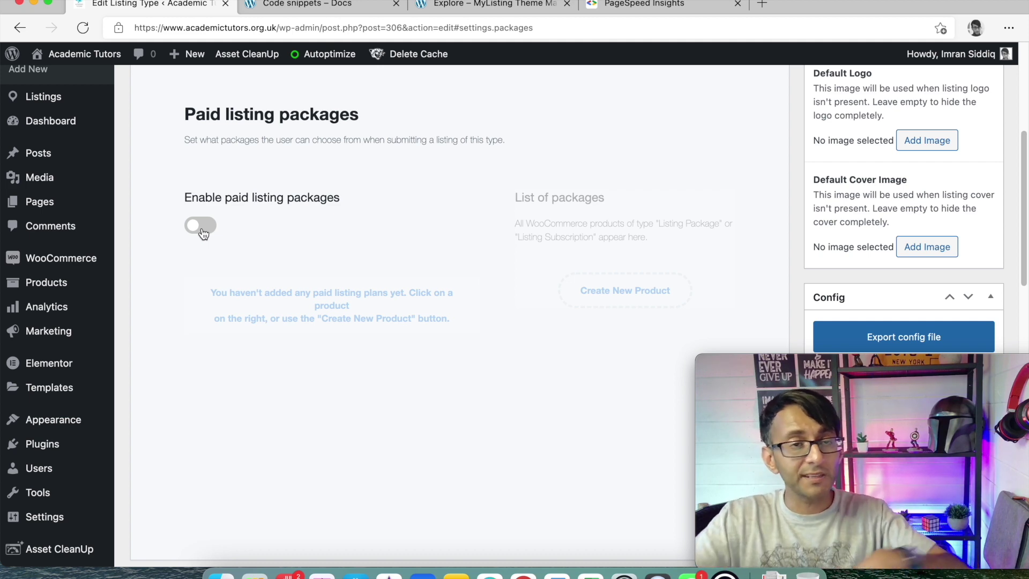
scroll(291, 233, "up", 5)
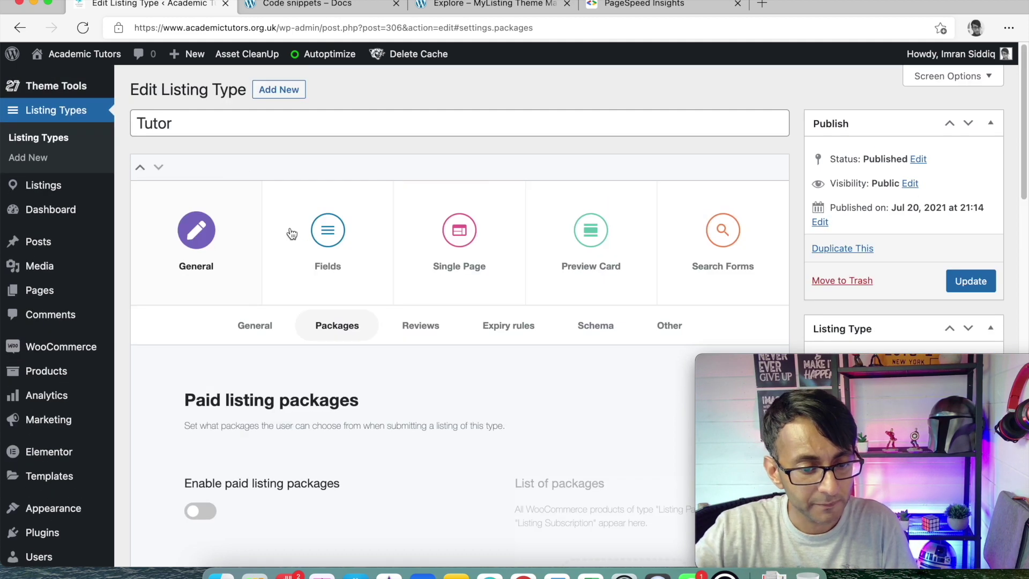
Examine the Tutor listing type's review settings, including gallery upload, star ratings, stars mode and rating categories
left_click(421, 325)
scroll(498, 351, "down", 7)
scroll(503, 355, "up", 4)
scroll(496, 358, "down", 2)
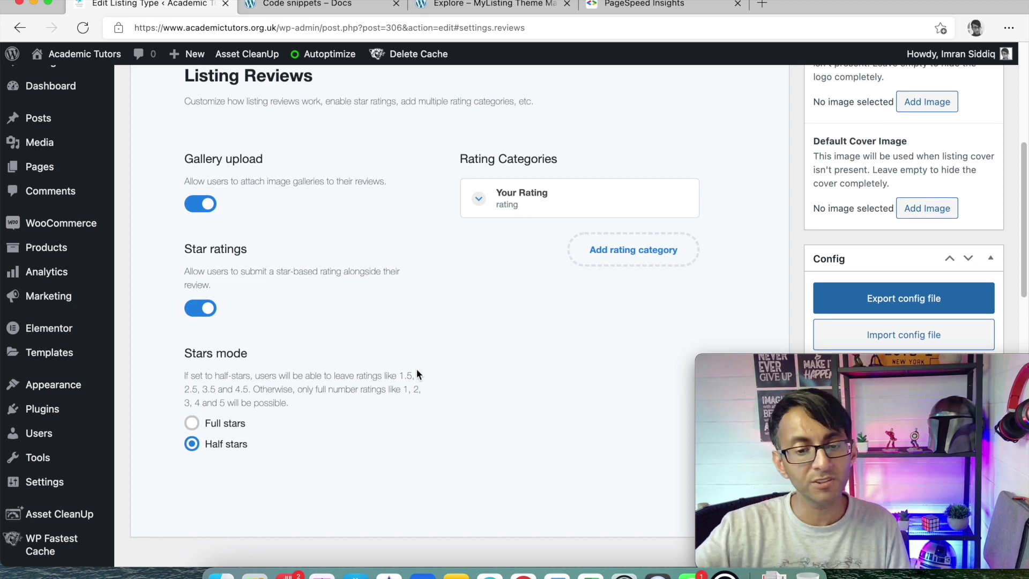
Review the Tutor listing type's expiry rules, schema markup and global listing type settings
scroll(417, 373, "up", 3)
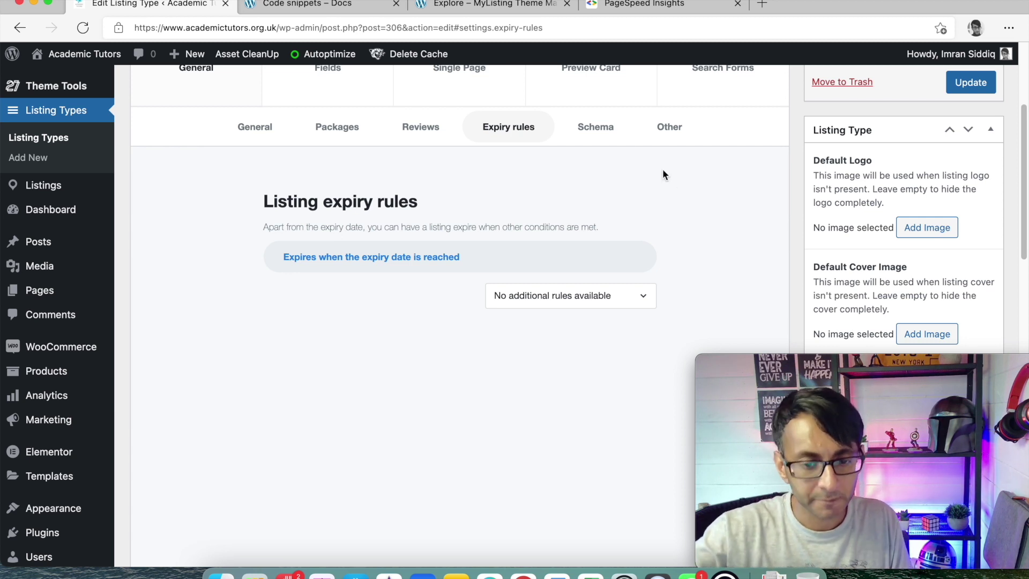
left_click(603, 138)
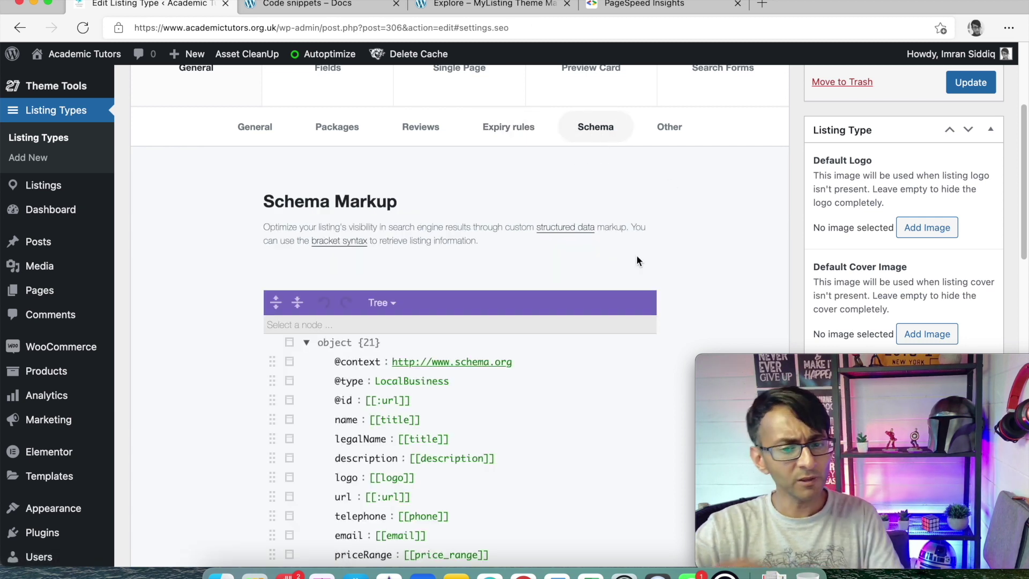
left_click(669, 134)
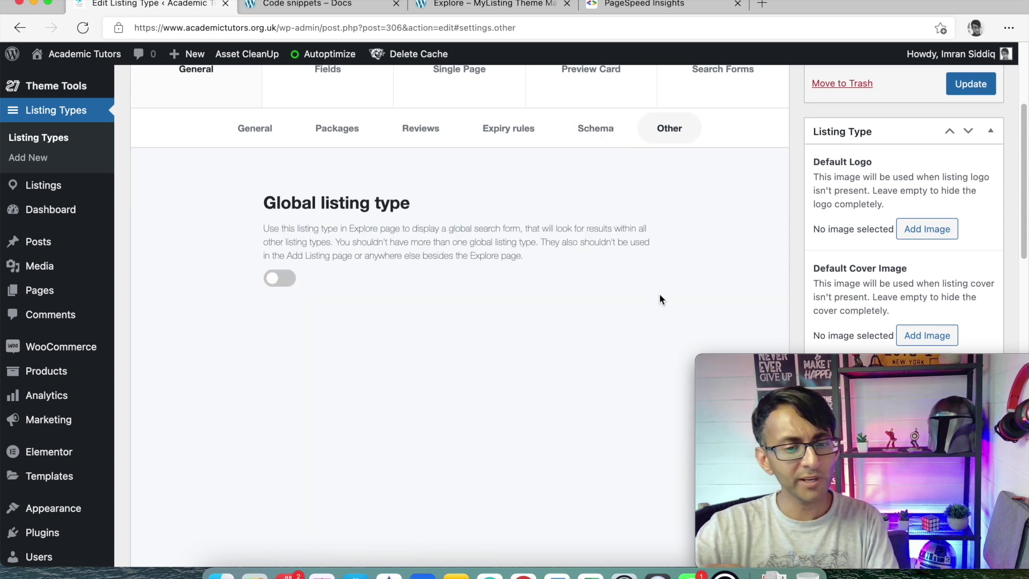
scroll(659, 299, "up", 3)
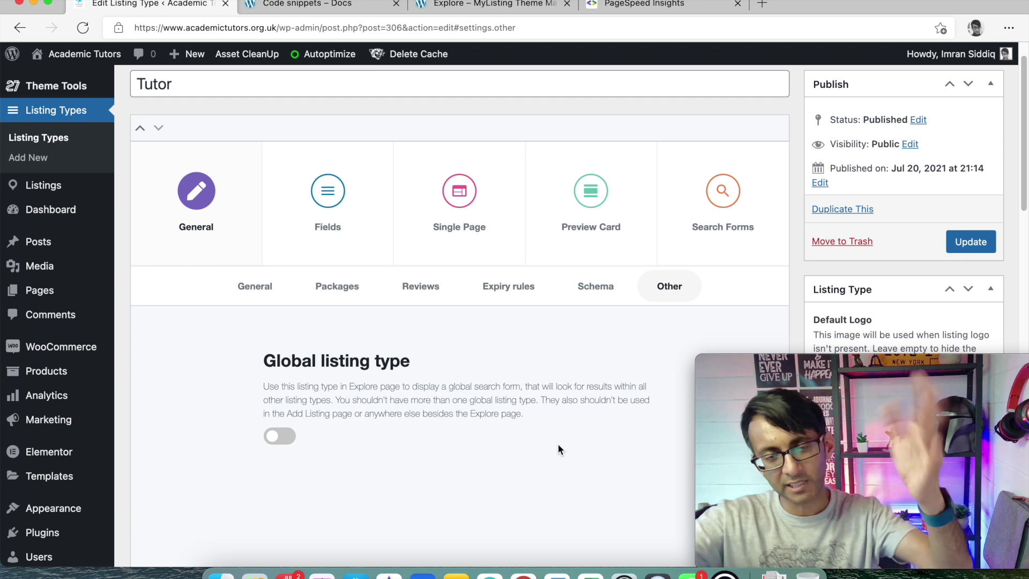
Show the Tutor listing type's Fields configuration and look over its used and preset fields
left_click(348, 223)
scroll(522, 314, "down", 2)
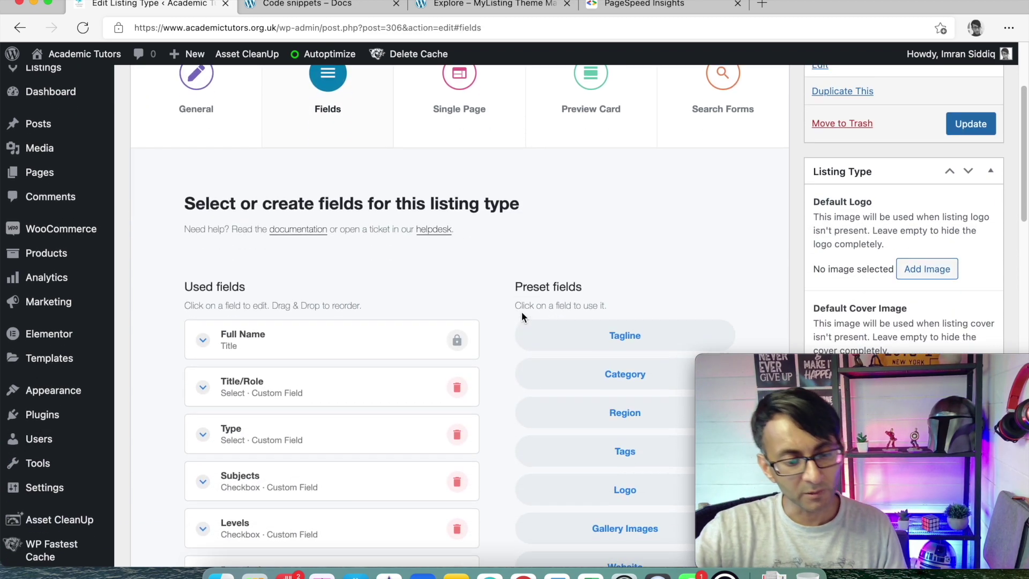
scroll(520, 315, "down", 5)
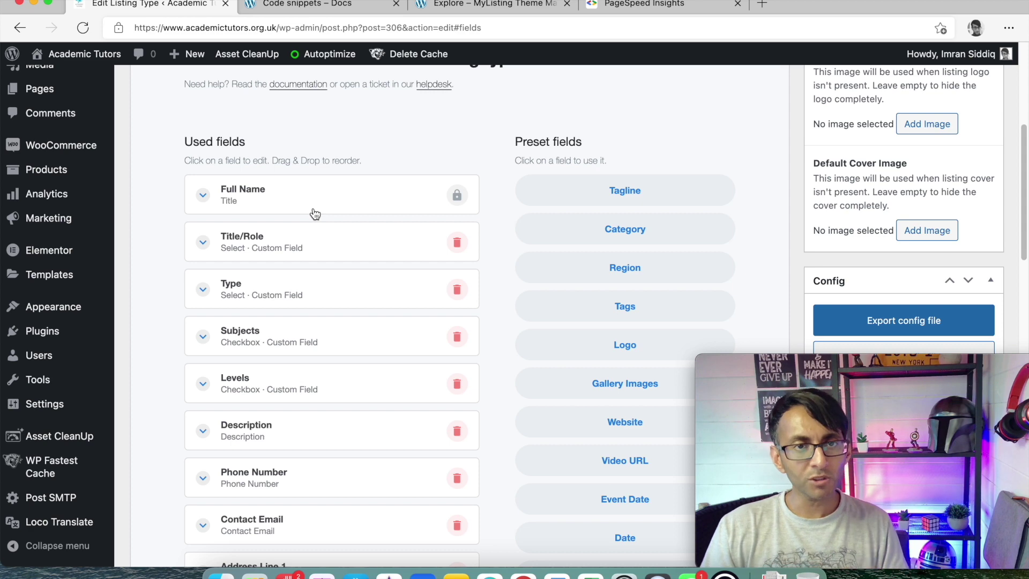
View the Experienced project manager job listing on the demo site and return to the Tutor listing type's fields
left_click(523, 7)
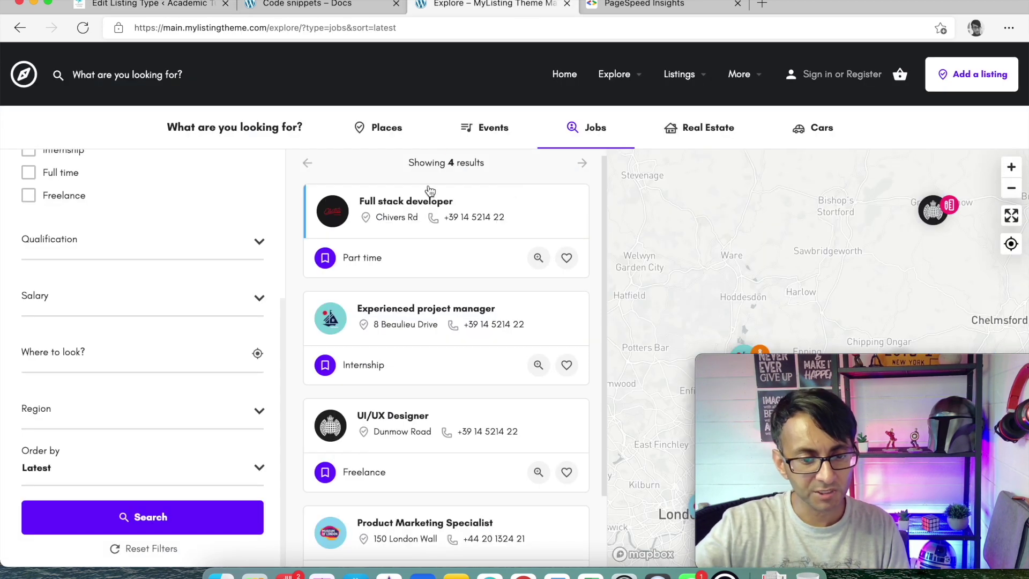
left_click(458, 310)
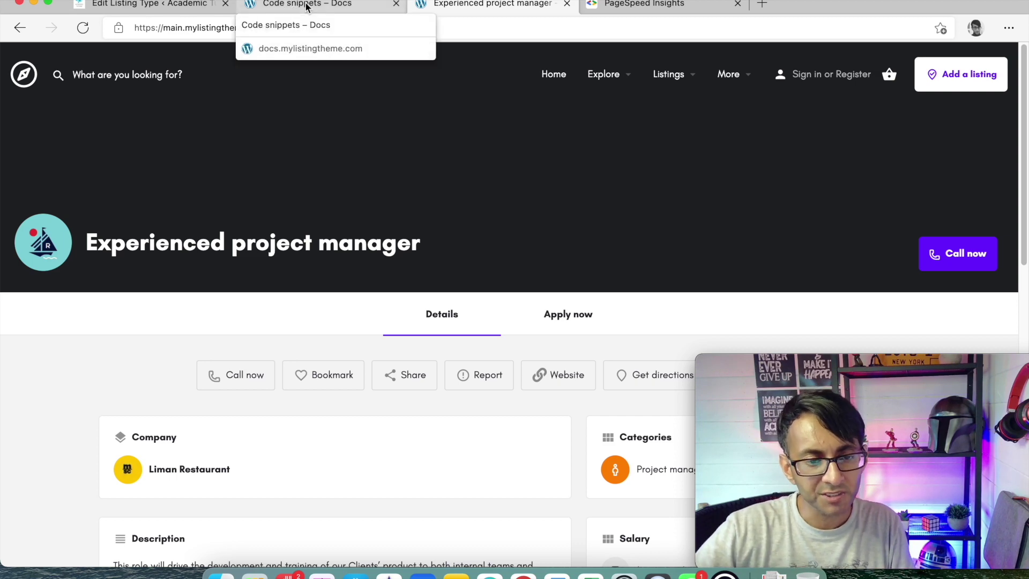
left_click(289, 4)
left_click(158, 5)
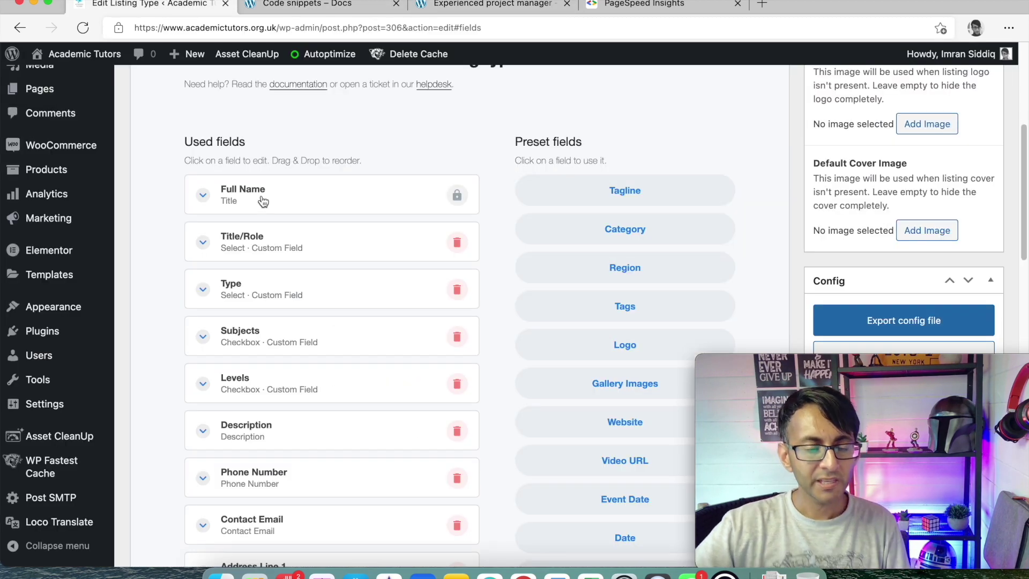
Inspect the Full Name field's settings, collapse them and browse the remaining used fields and available custom field types
left_click(204, 203)
left_click(258, 257)
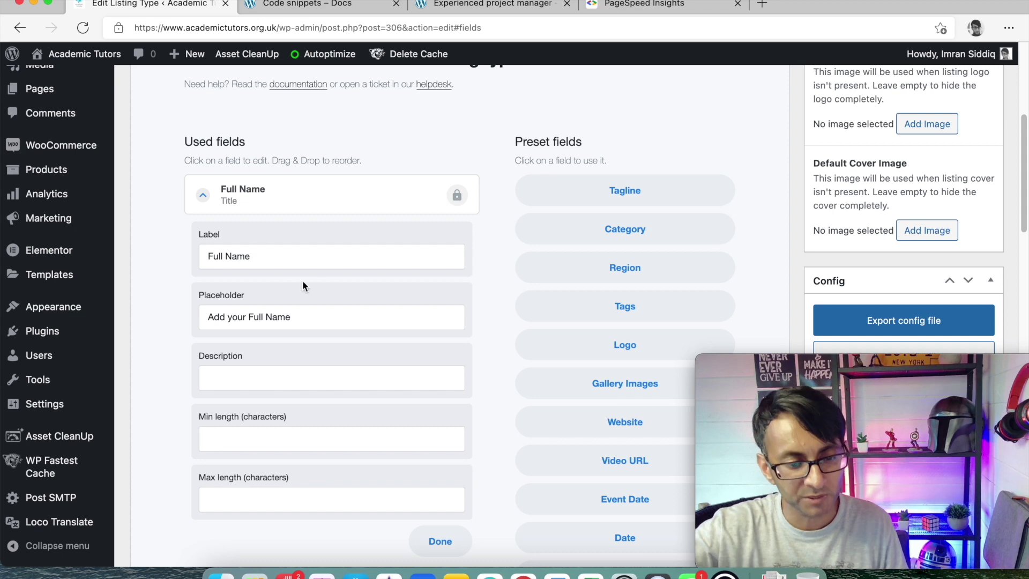
left_click(219, 197)
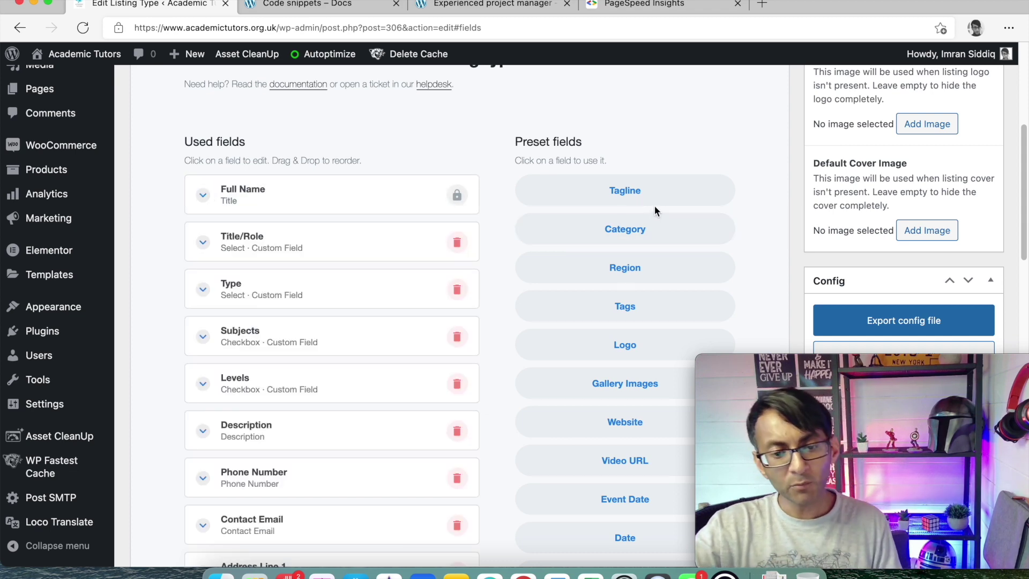
scroll(640, 370, "down", 15)
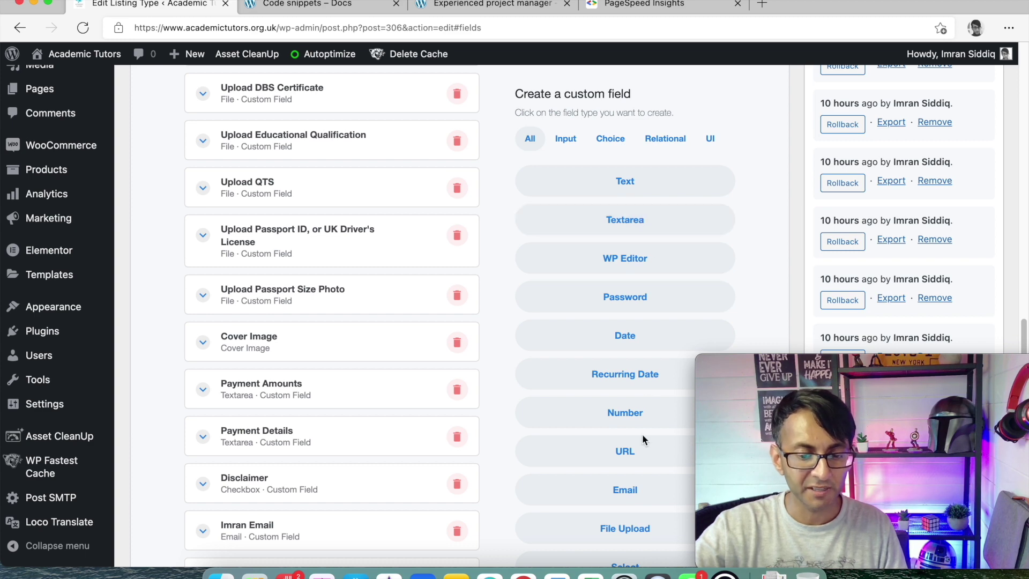
scroll(651, 472, "down", 5)
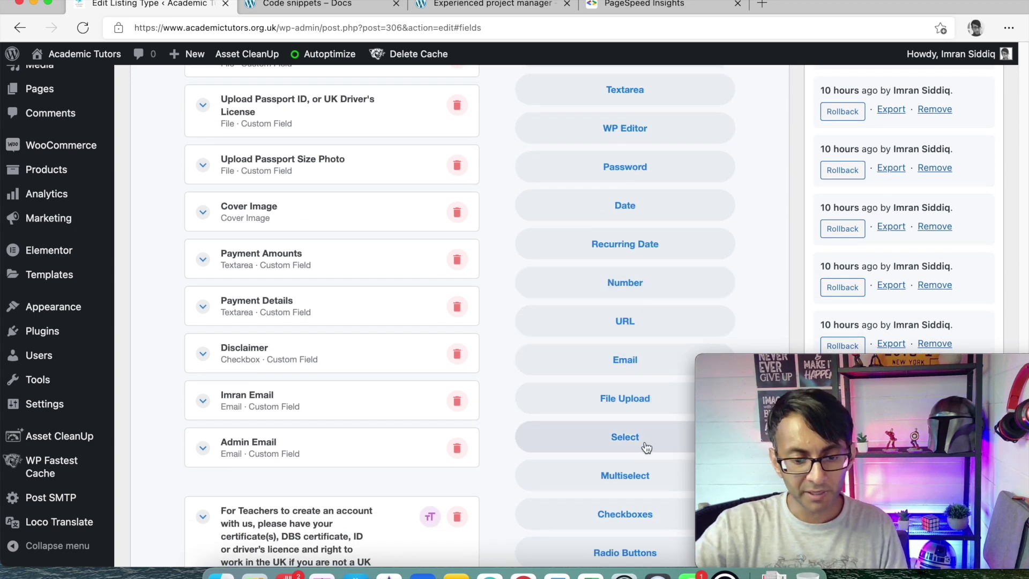
Expand the Title/Role used field and review its label, key, toggles and list of options
scroll(645, 449, "down", 1)
scroll(349, 344, "up", 20)
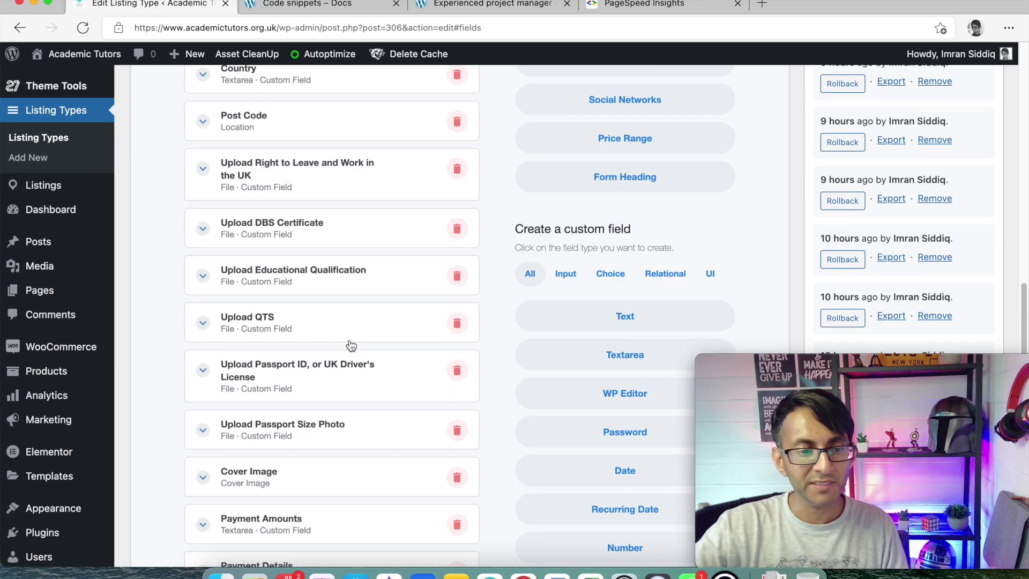
scroll(351, 344, "up", 1)
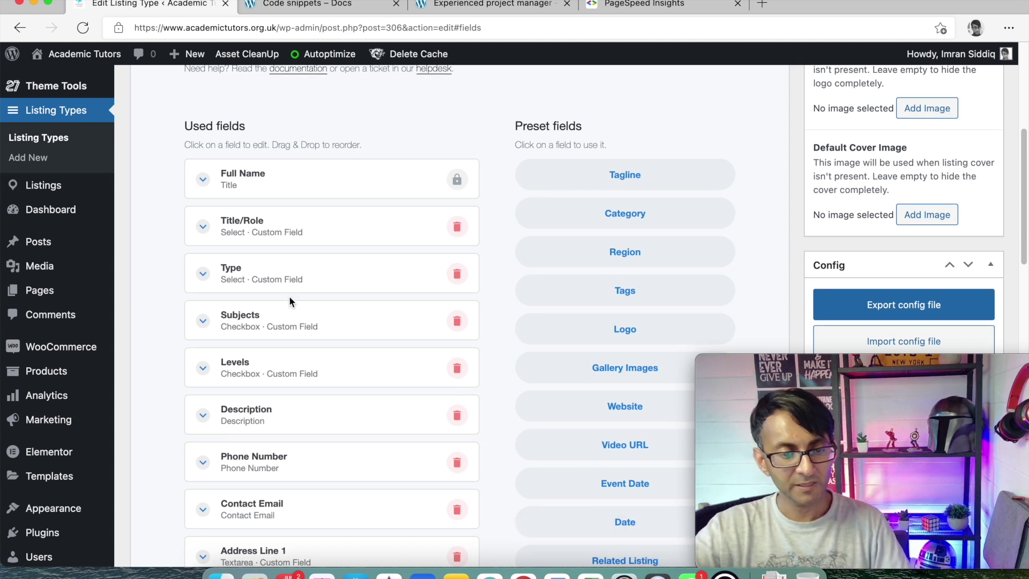
left_click(212, 242)
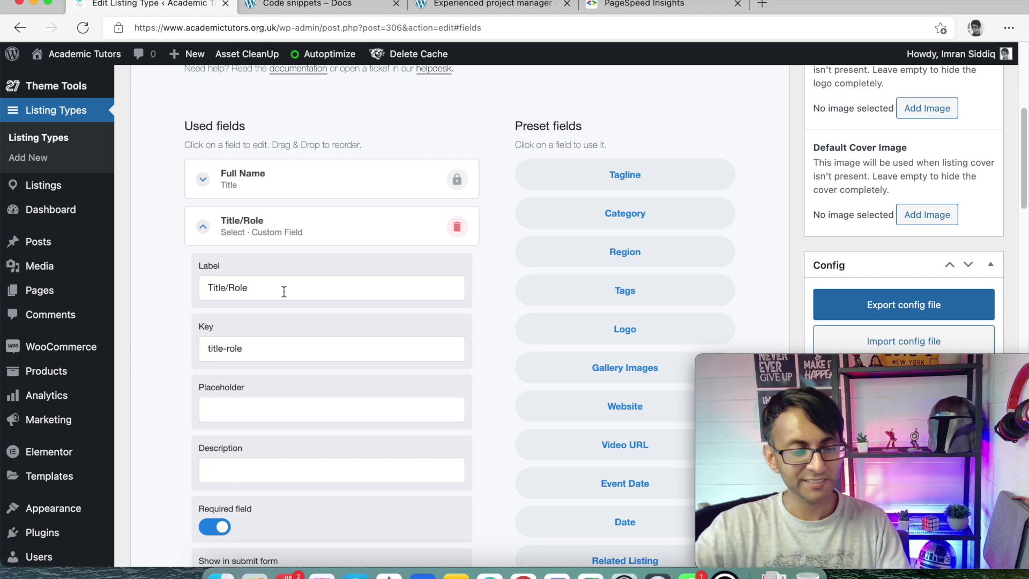
scroll(292, 294, "down", 5)
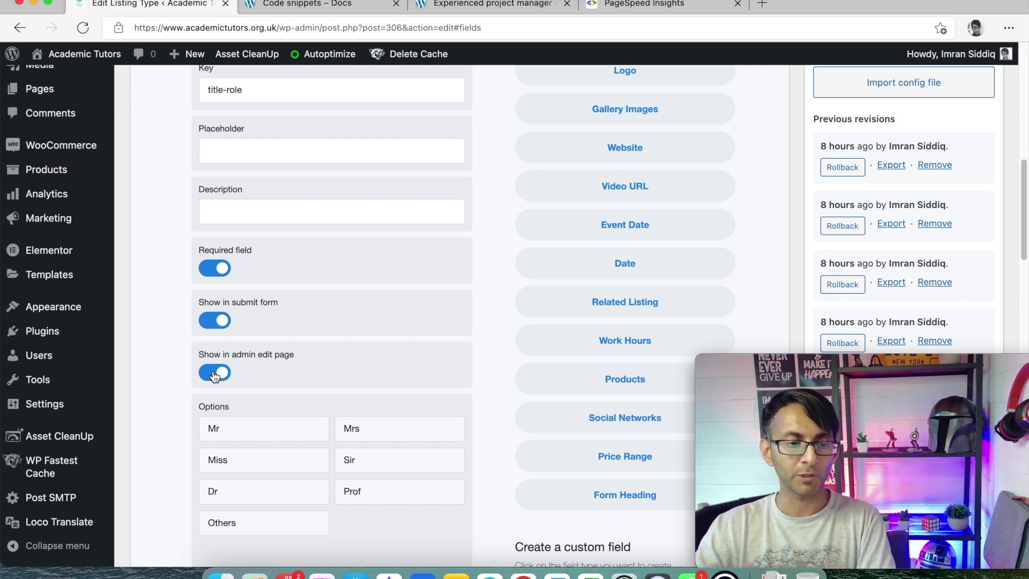
scroll(269, 420, "down", 3)
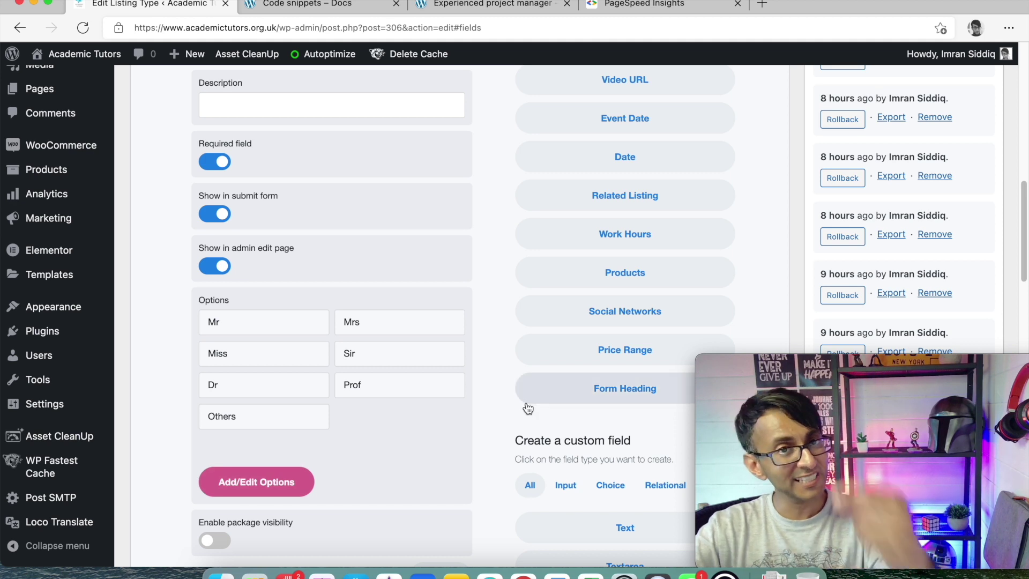
Open the Title/Role options for editing, clear the list, undo the deletion and save the options
left_click(247, 490)
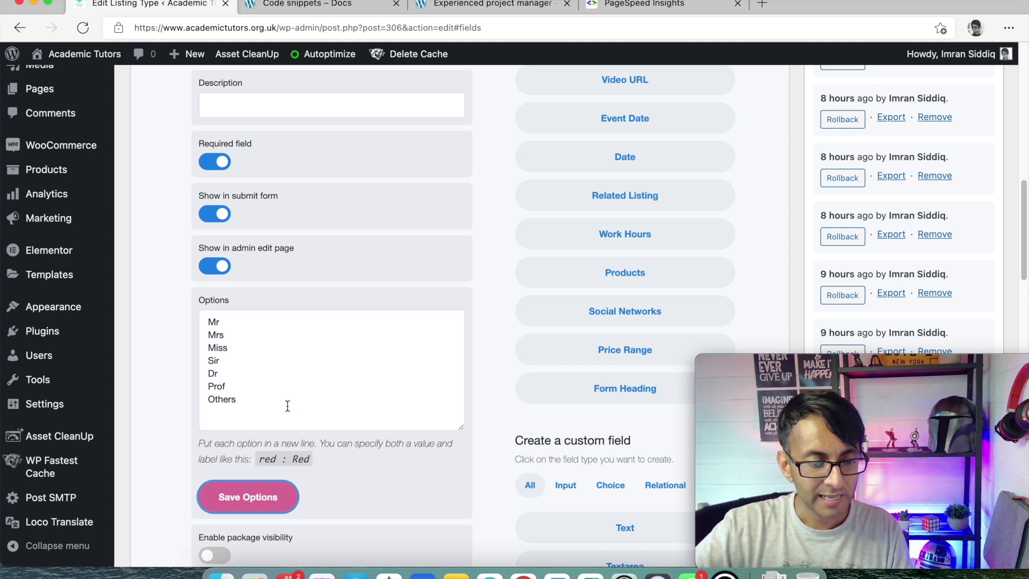
left_click_drag(282, 406, 191, 322)
key("BackSpace")
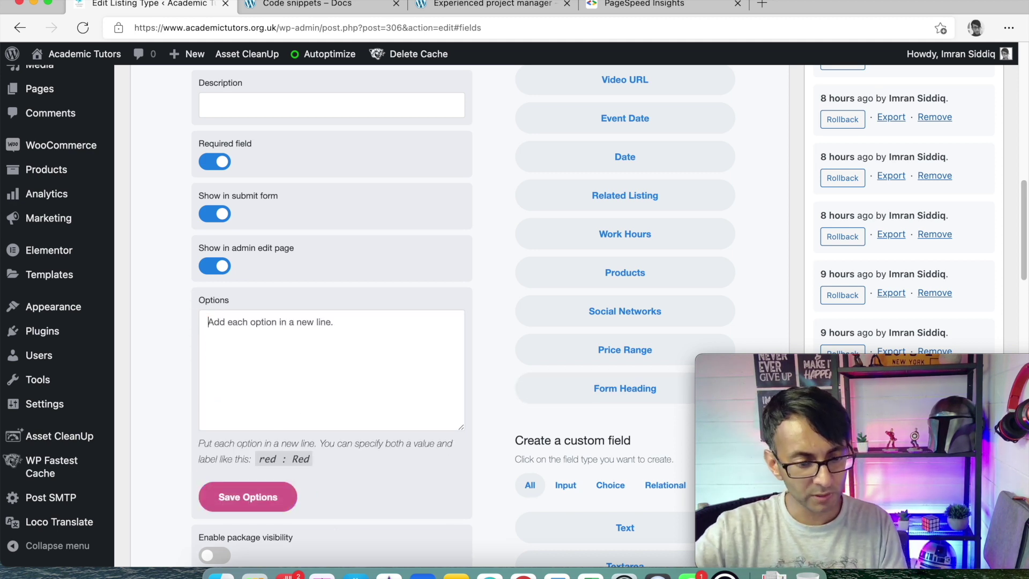
key("super+z")
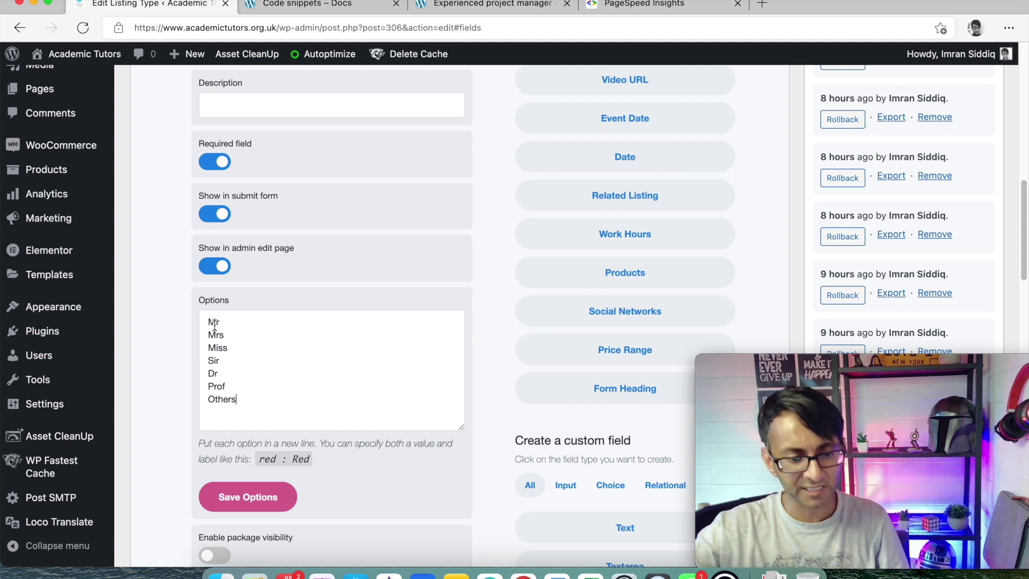
left_click(248, 485)
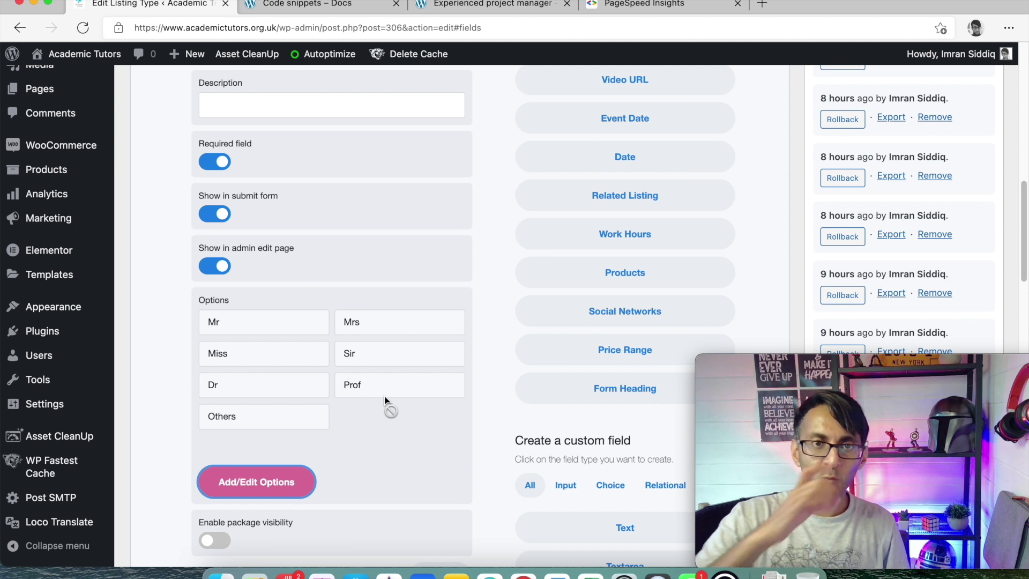
left_click_drag(384, 396, 384, 396)
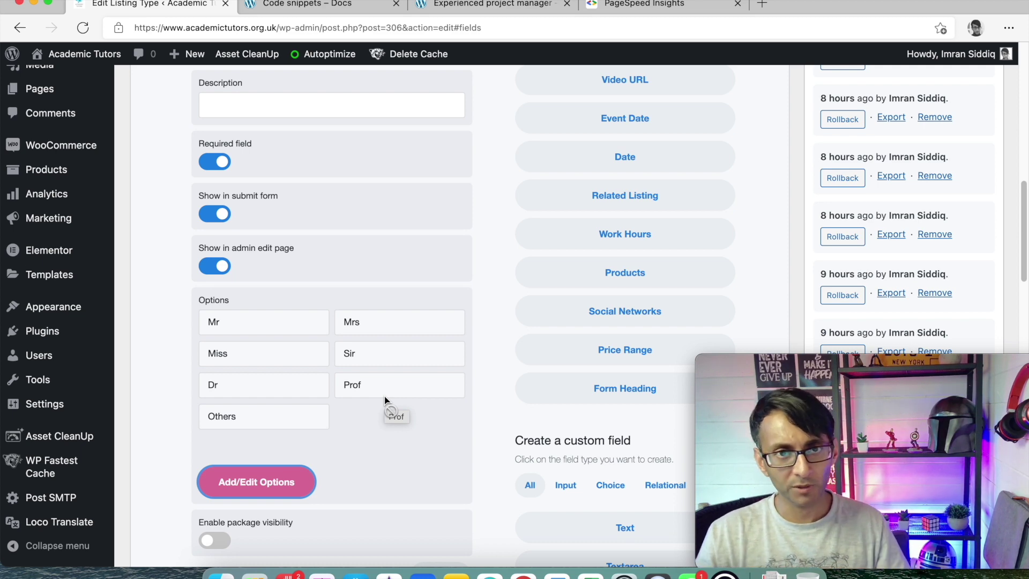
left_click_drag(384, 397, 266, 252)
Collapse the Title/Role field's settings and browse the remaining used fields of the Tutor listing type
scroll(239, 279, "up", 10)
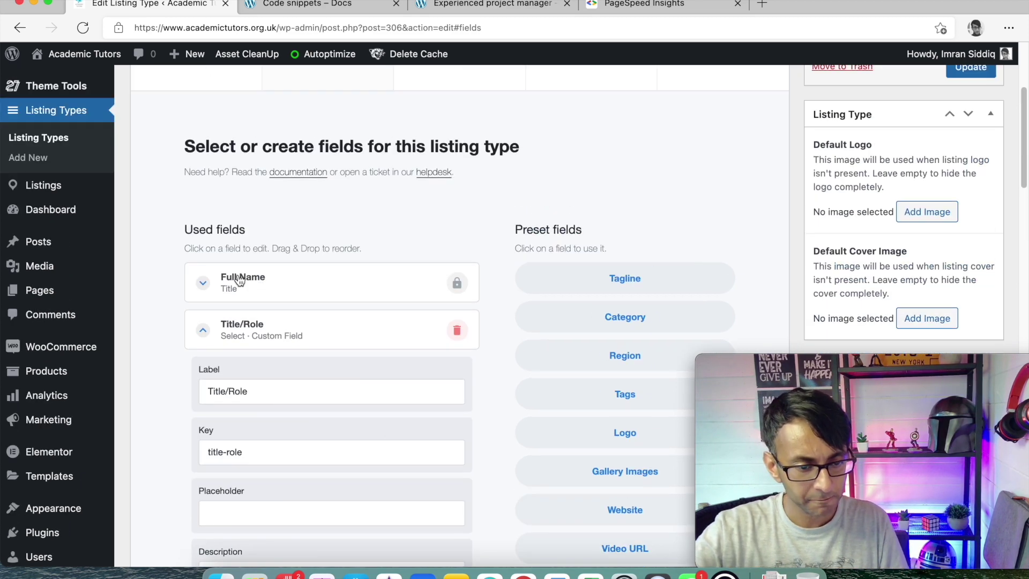
left_click(203, 329)
left_click(202, 330)
scroll(321, 354, "down", 1)
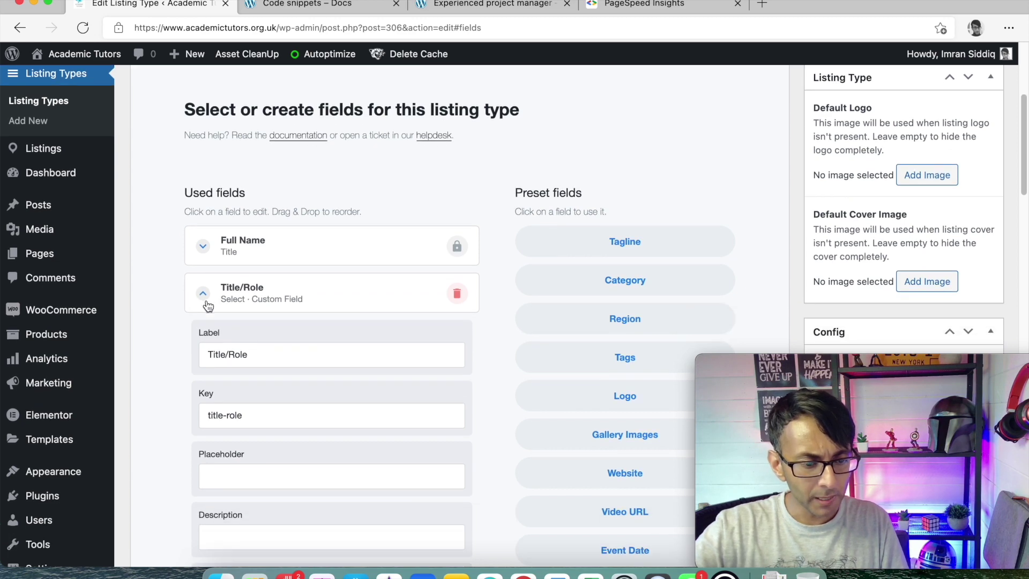
left_click(206, 297)
scroll(375, 370, "down", 15)
scroll(354, 354, "up", 4)
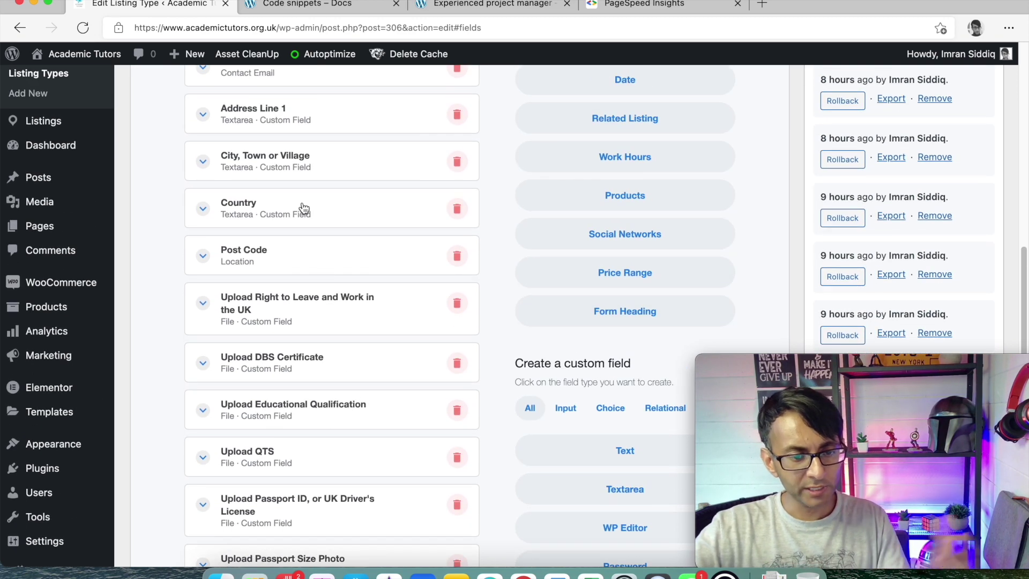
scroll(302, 207, "up", 5)
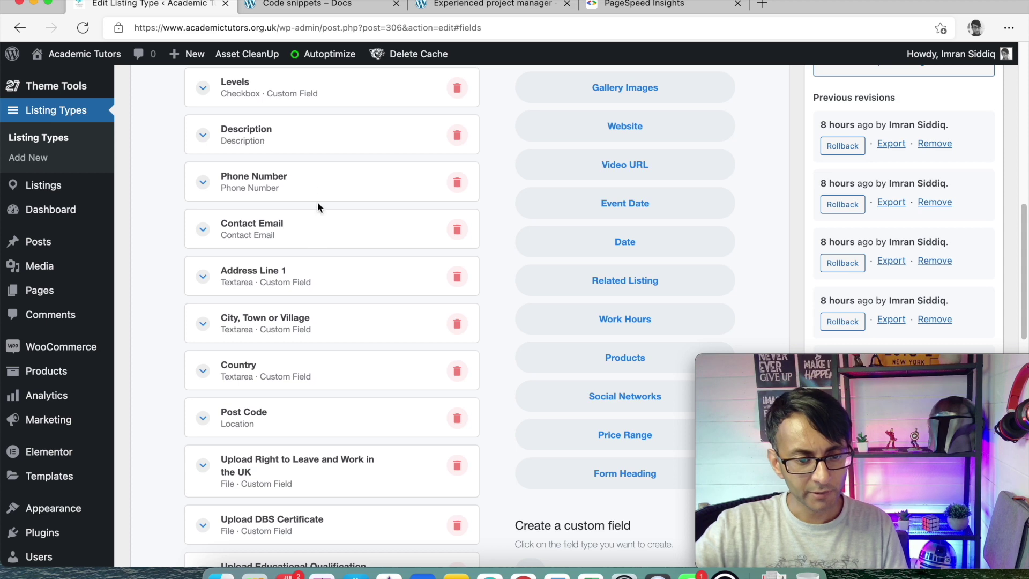
scroll(311, 192, "up", 5)
Expand the Subjects field, open its options for editing and read through the full list of subjects
left_click(221, 185)
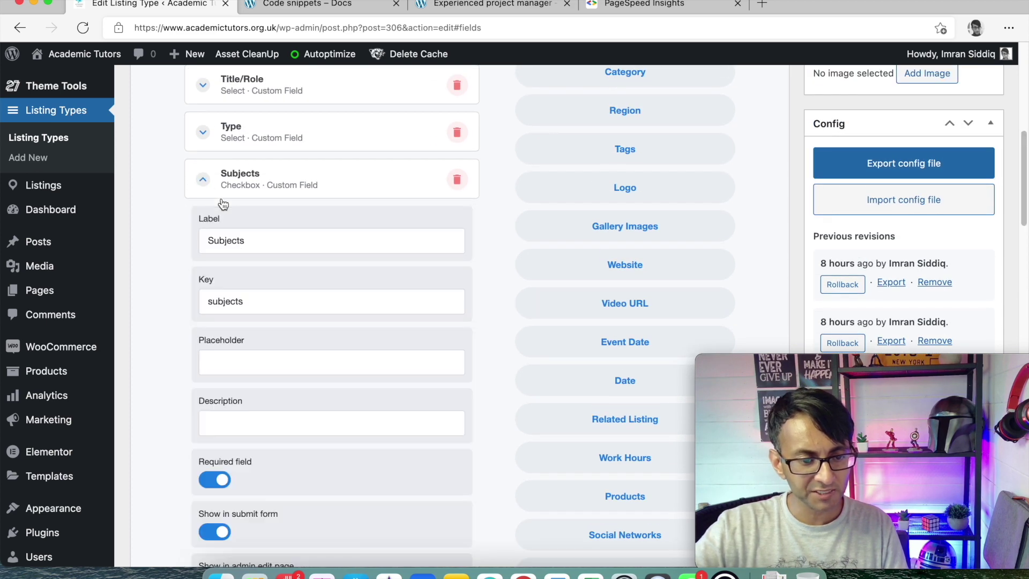
scroll(358, 316, "down", 1)
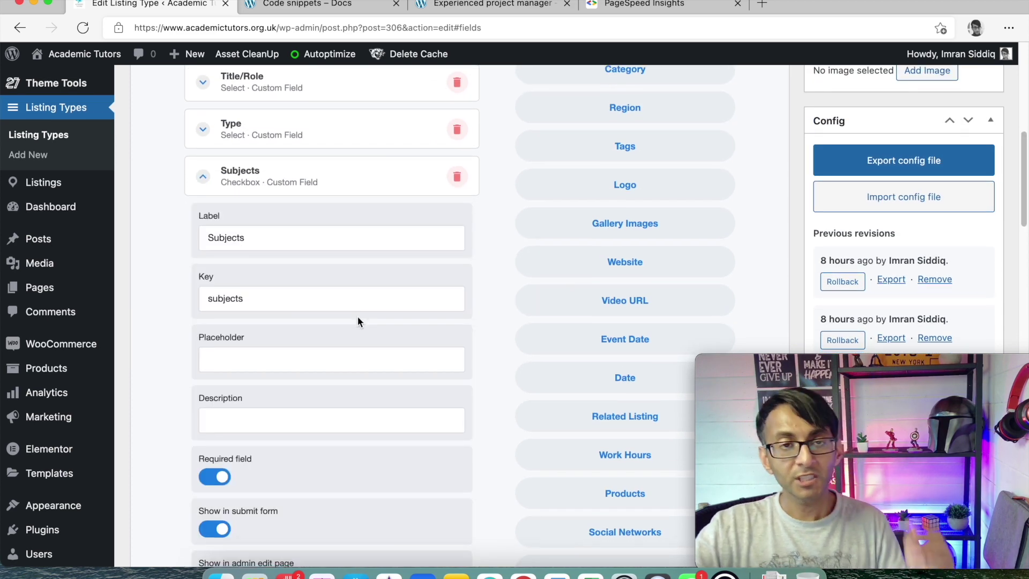
scroll(357, 321, "down", 5)
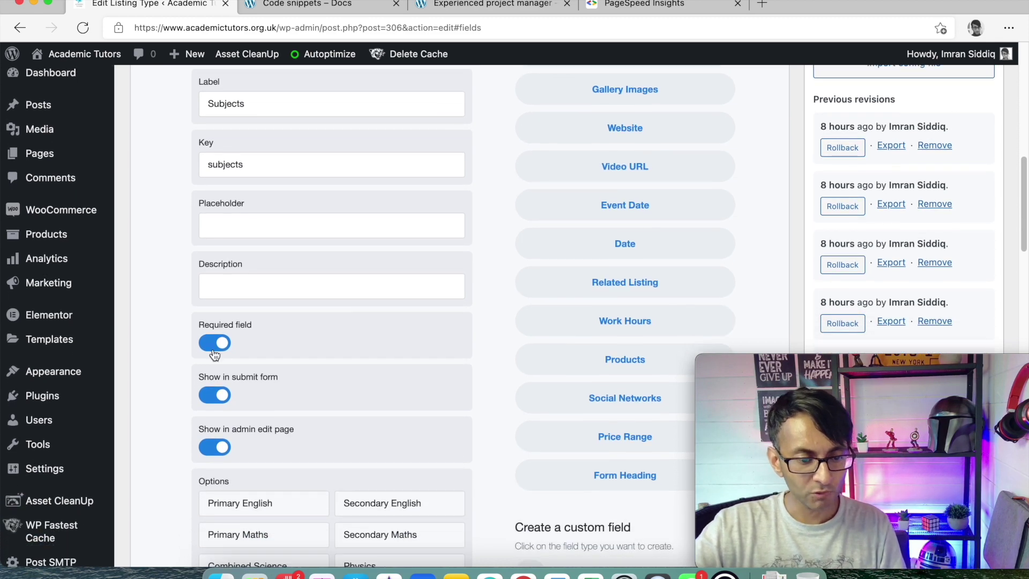
scroll(255, 413, "down", 12)
left_click(280, 483)
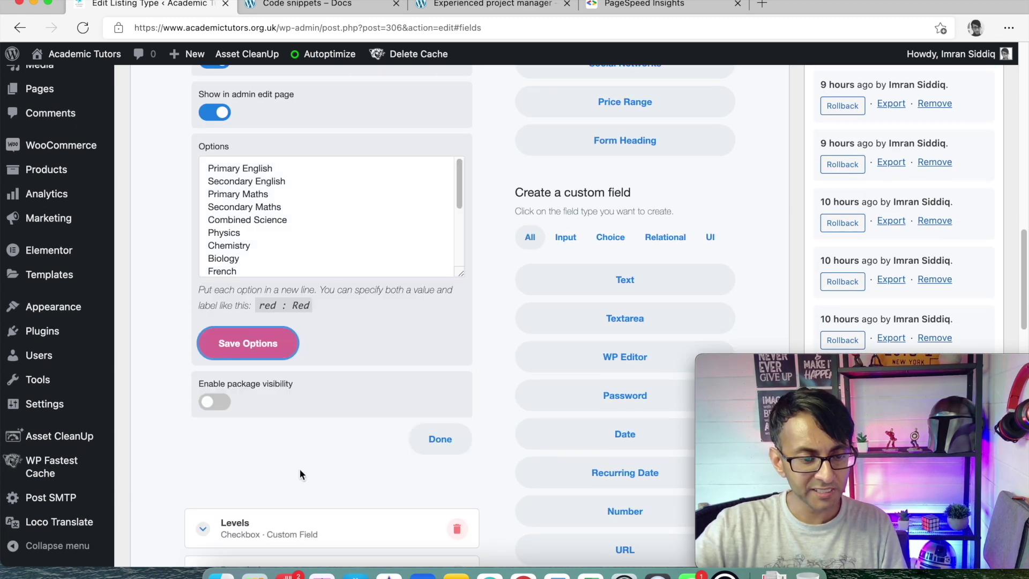
left_click(458, 223)
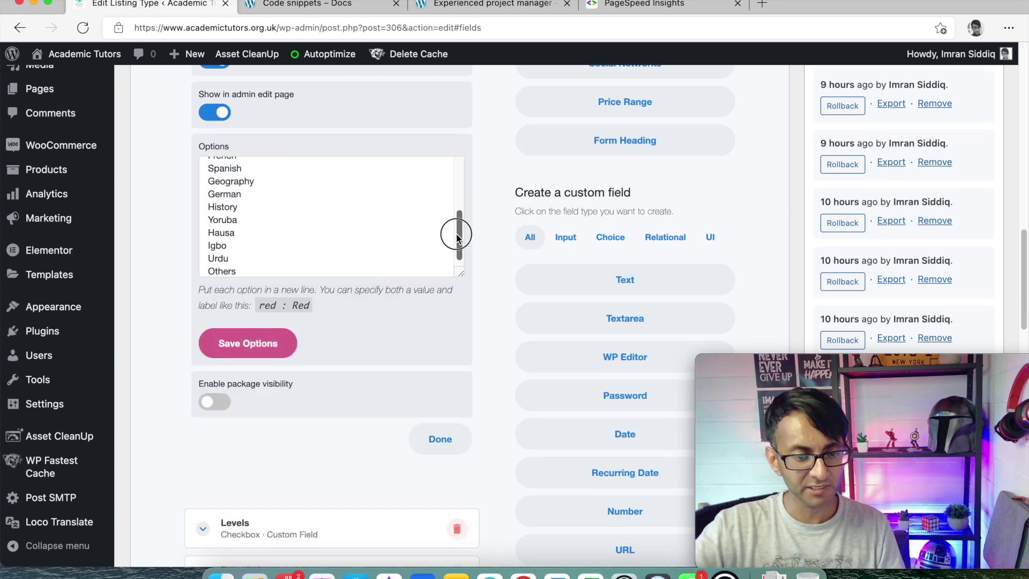
left_click_drag(461, 208, 461, 164)
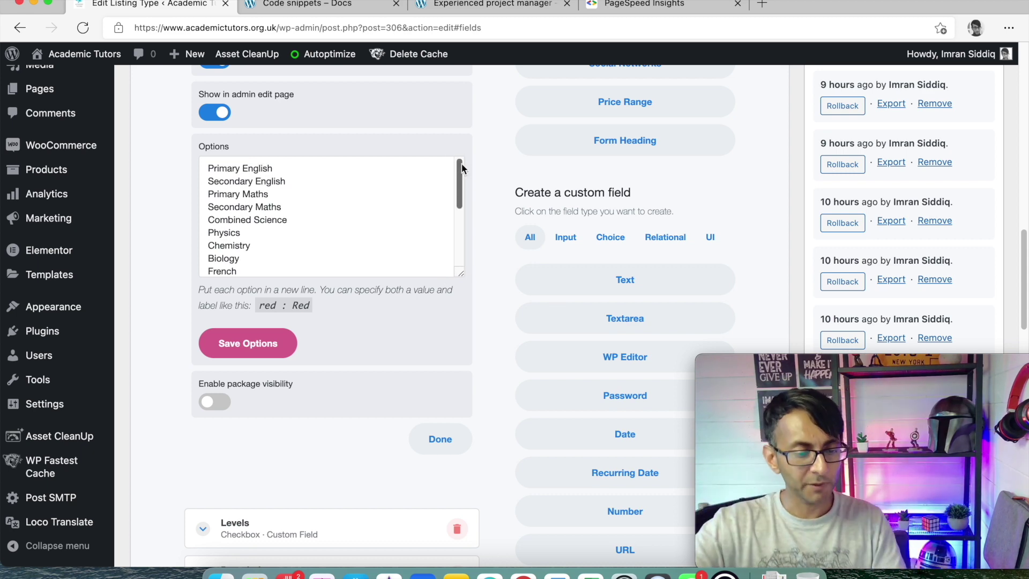
Expand the Levels field and review its education level options and visibility settings
scroll(417, 238, "down", 3)
scroll(298, 540, "down", 3)
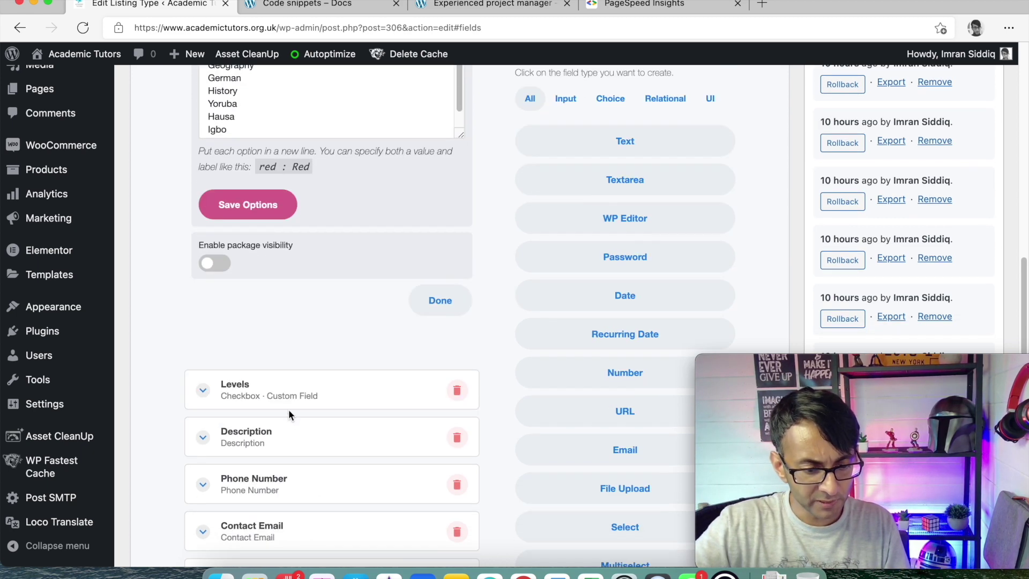
left_click(292, 403)
scroll(329, 239, "up", 2)
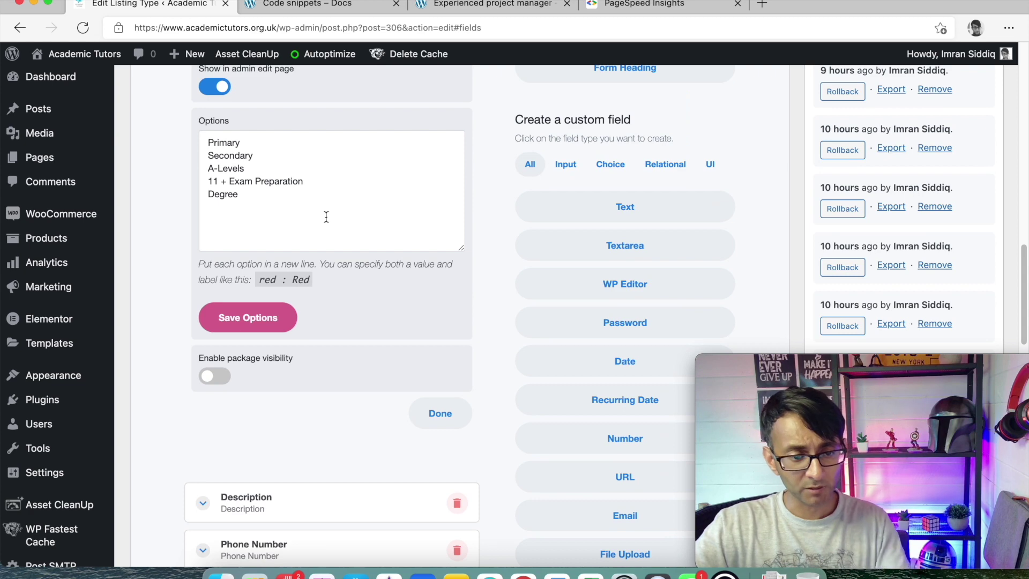
scroll(326, 219, "up", 2)
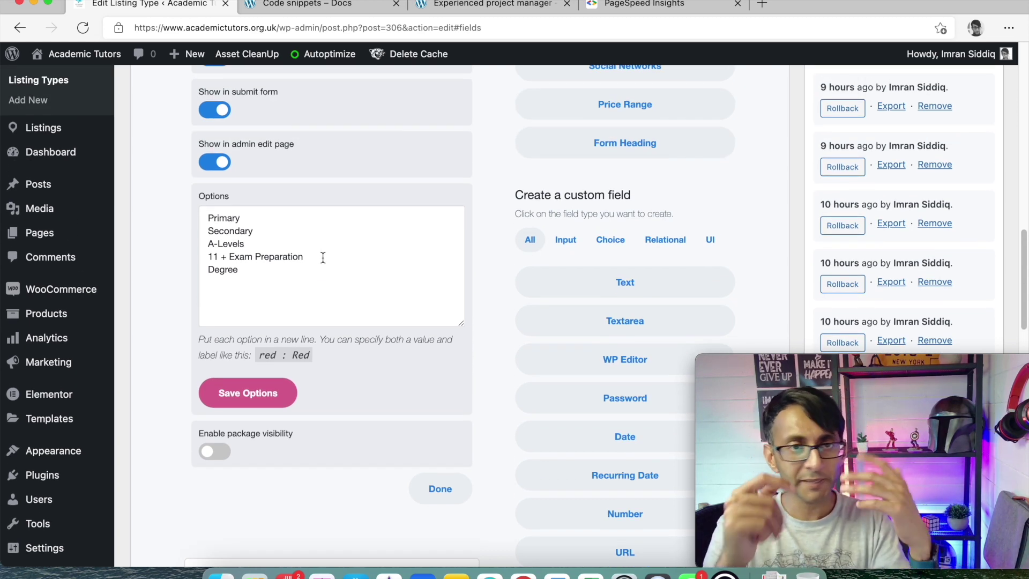
Expand the Post Code location field, examine its label and placeholder text, and collapse it again
scroll(369, 258, "down", 10)
scroll(343, 322, "down", 2)
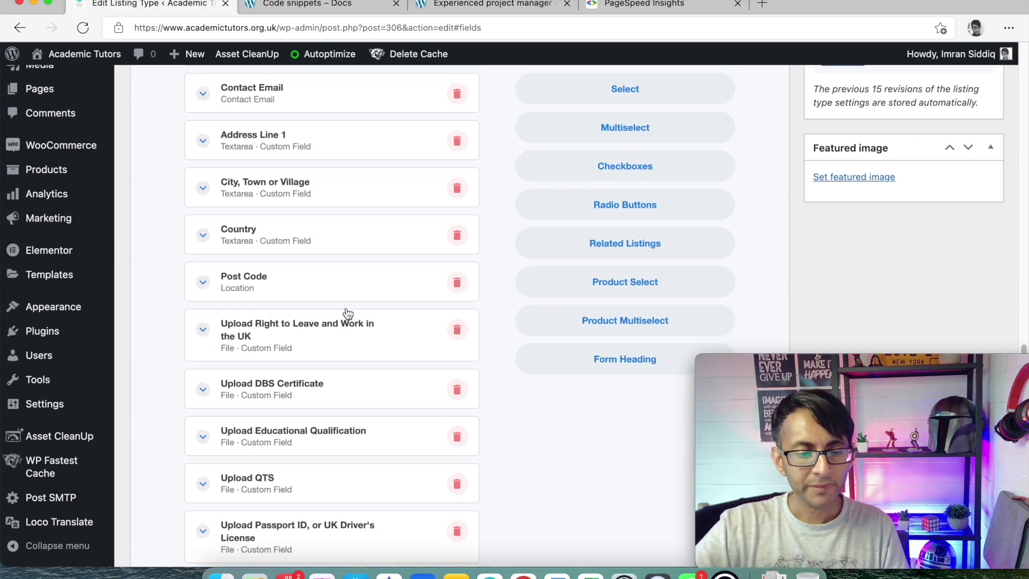
left_click(204, 286)
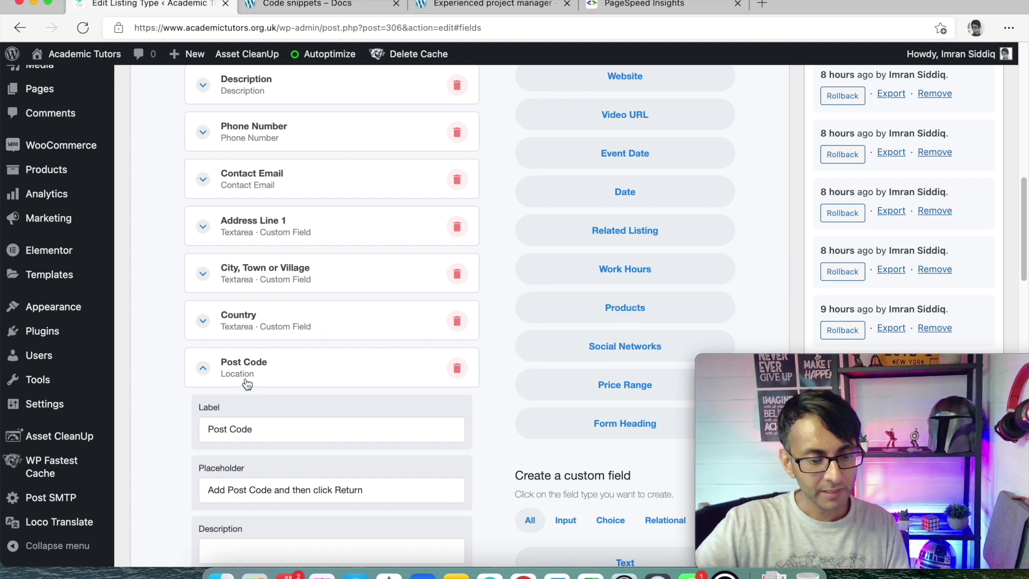
scroll(267, 427, "down", 1)
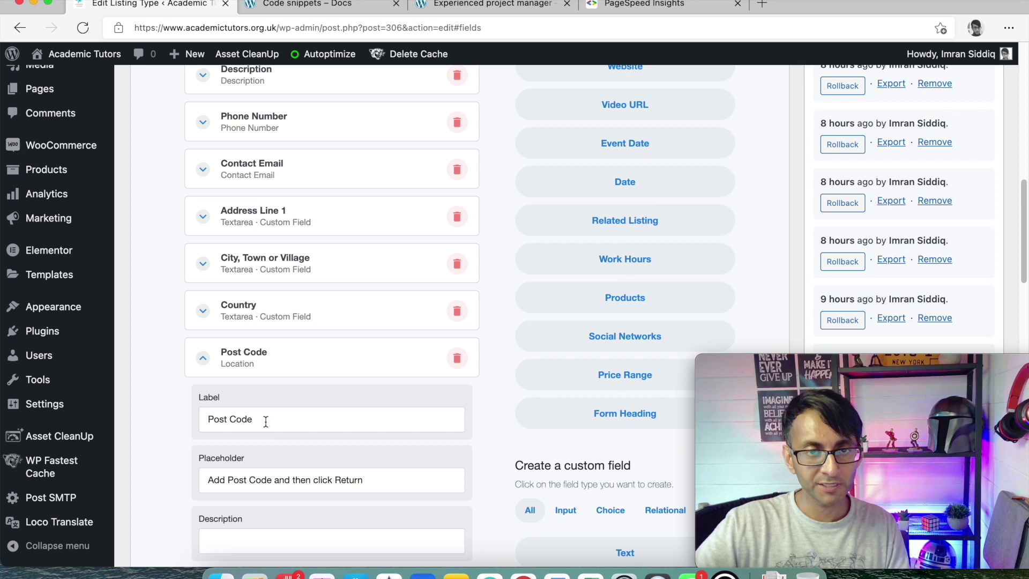
scroll(267, 420, "down", 3)
left_click_drag(367, 444, 206, 442)
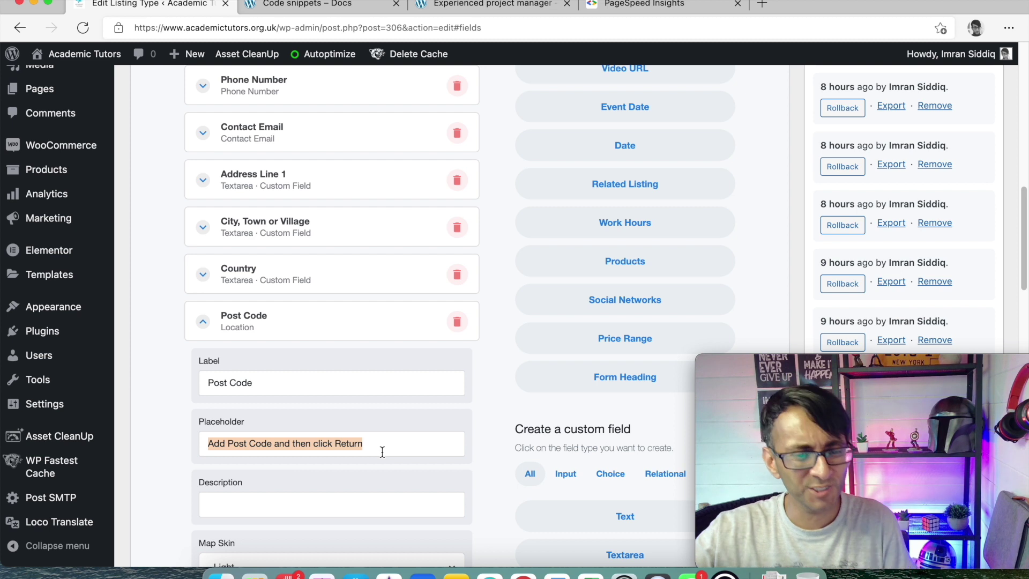
left_click(204, 324)
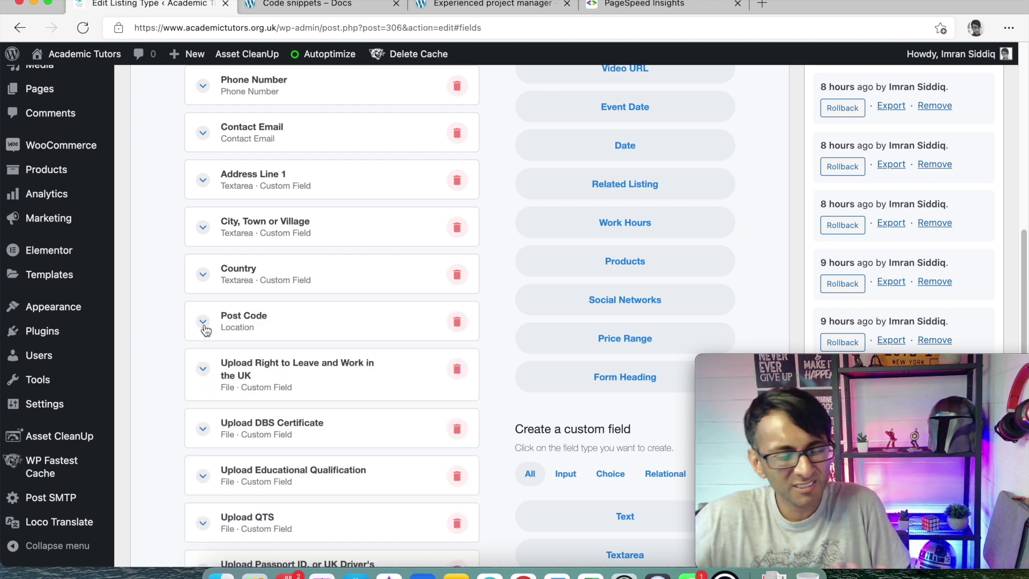
Expand the Upload Educational Qualification field and examine its allowed file types, multiple-file and upload limit settings
scroll(328, 360, "down", 2)
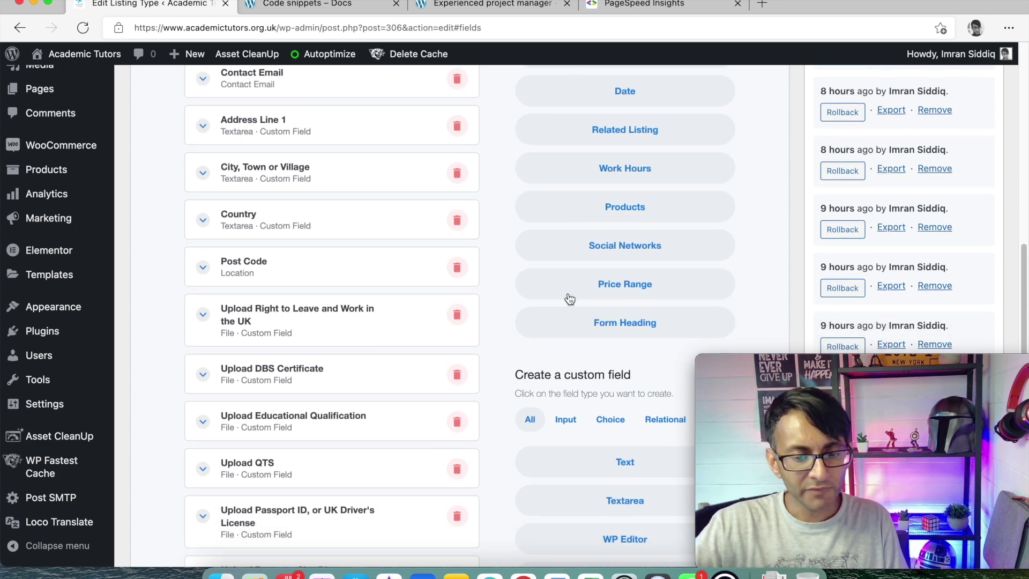
scroll(620, 477, "down", 15)
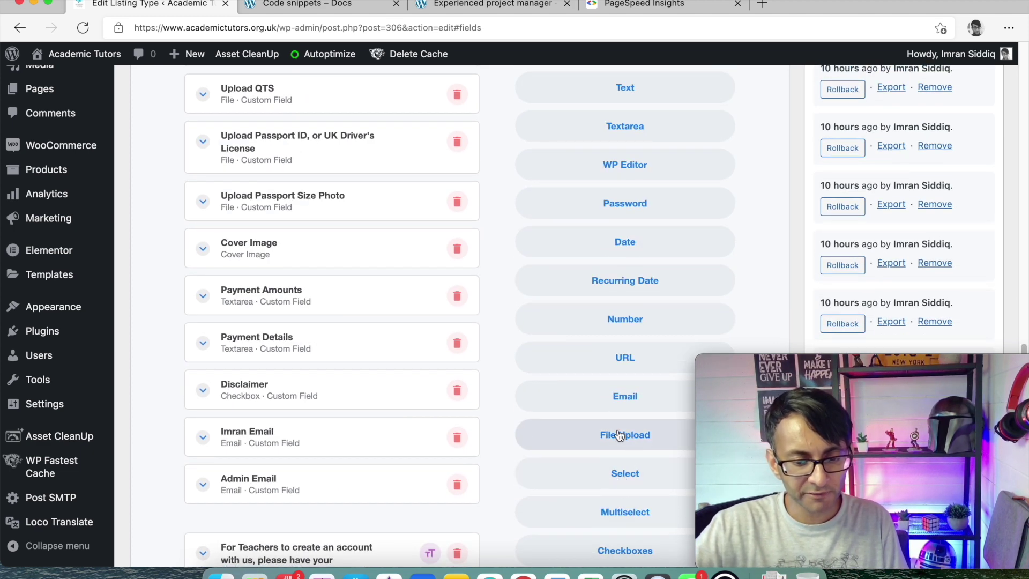
scroll(275, 251, "up", 4)
scroll(276, 244, "up", 5)
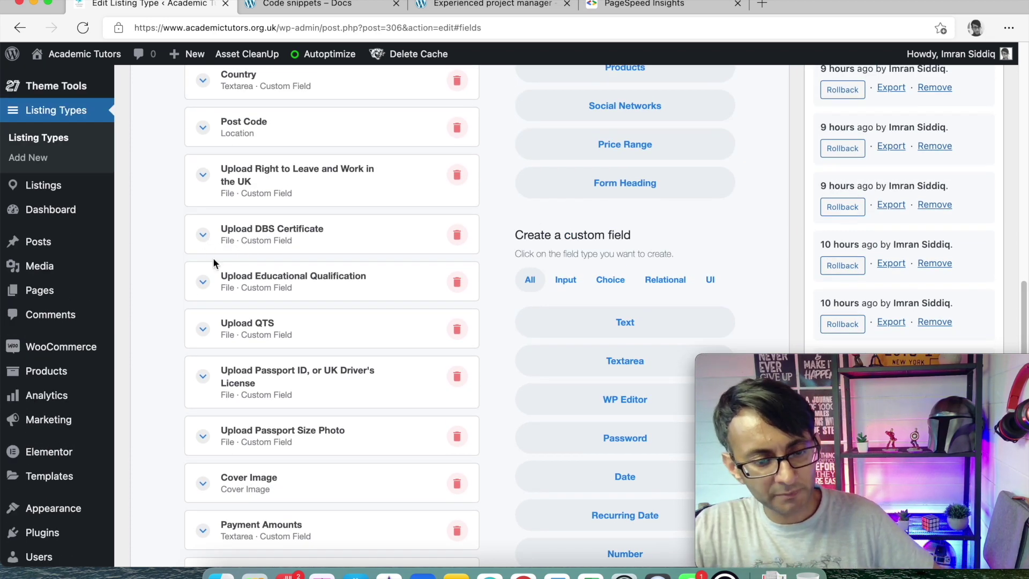
left_click(202, 281)
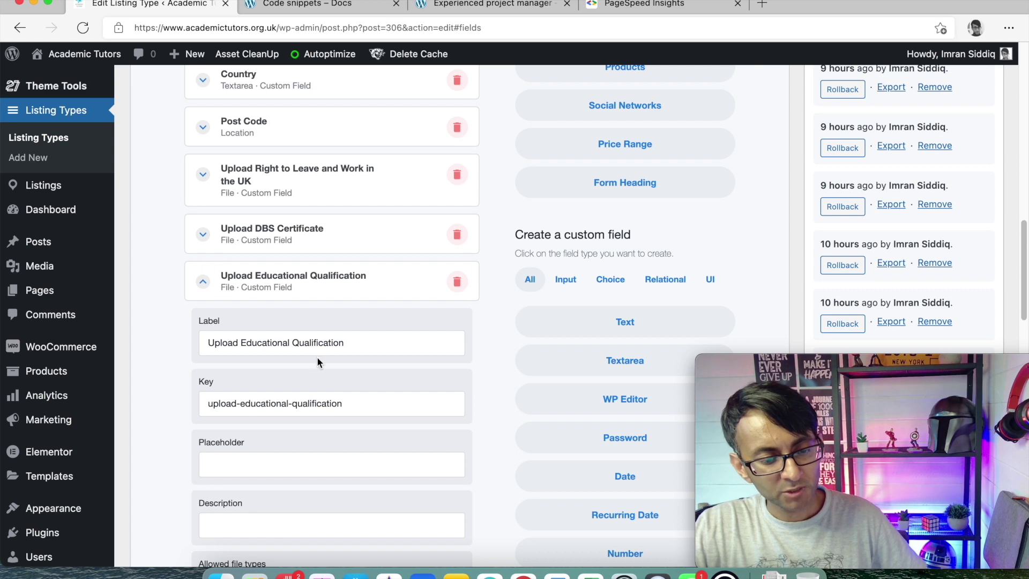
scroll(374, 350, "down", 3)
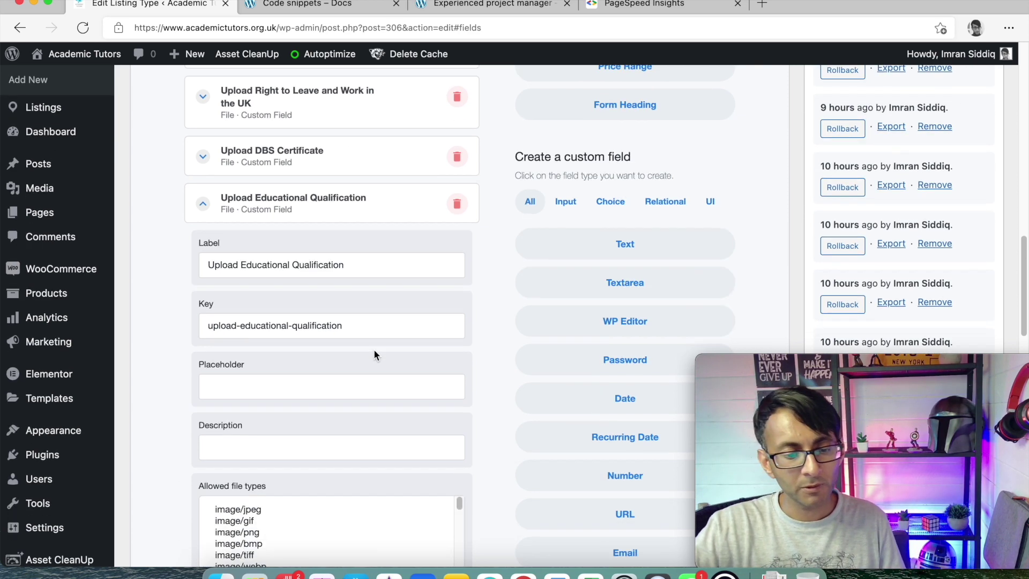
scroll(374, 350, "down", 10)
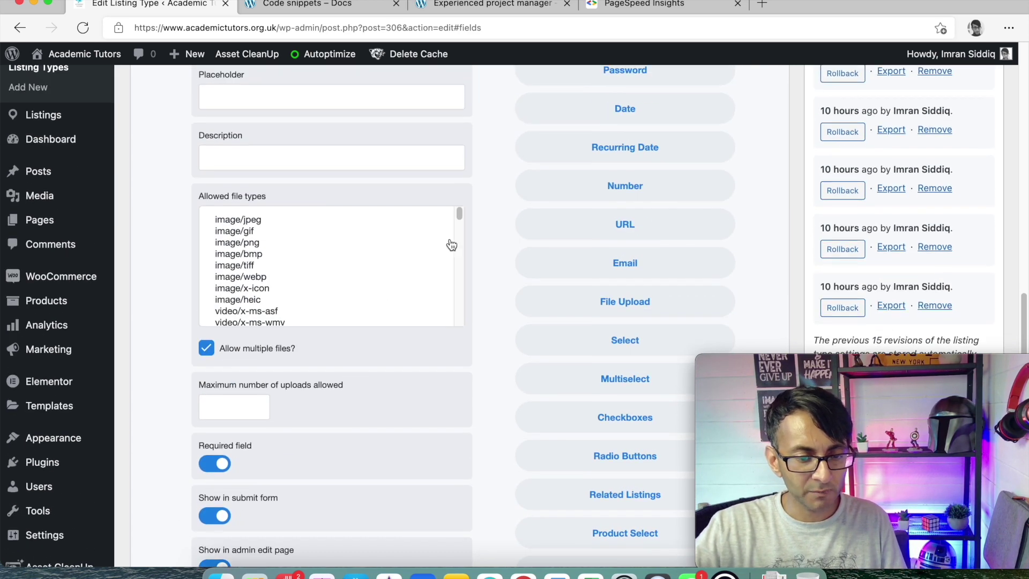
left_click_drag(458, 211, 413, 291)
scroll(278, 339, "up", 1)
scroll(279, 341, "up", 5)
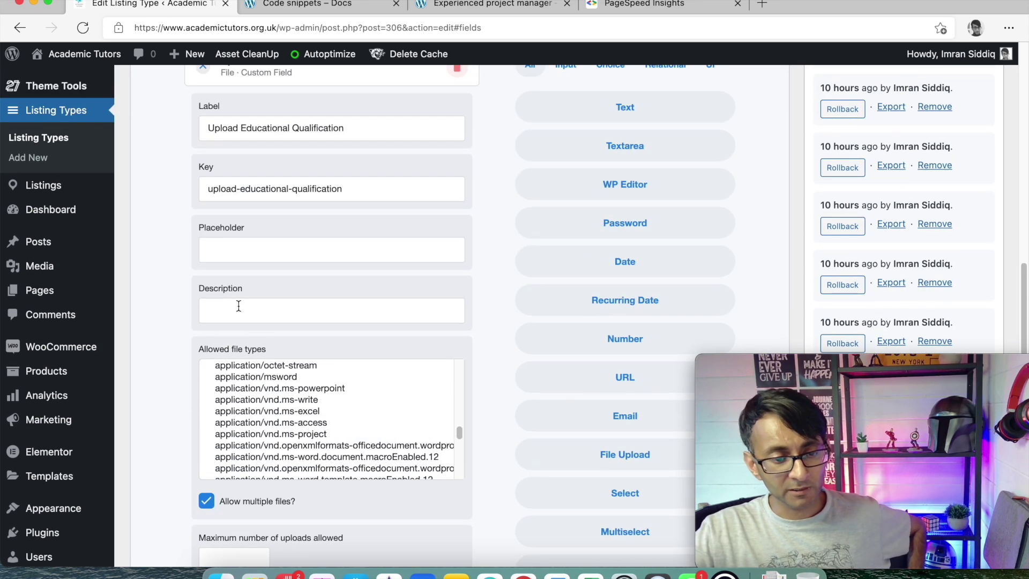
Collapse the Upload Educational Qualification field and look over the remaining upload, payment and email fields in the list
left_click(215, 248)
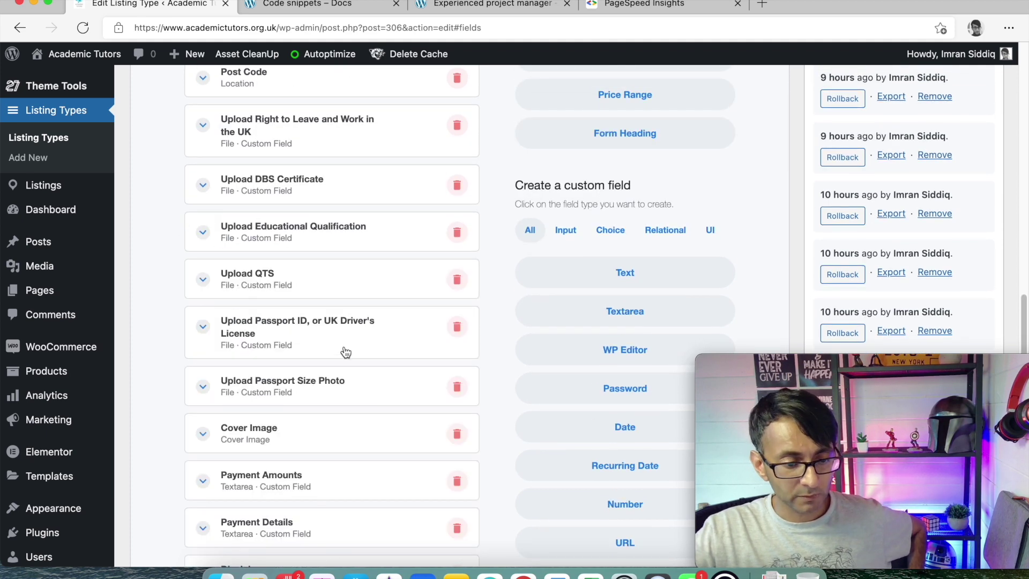
scroll(305, 321, "down", 7)
scroll(351, 356, "up", 4)
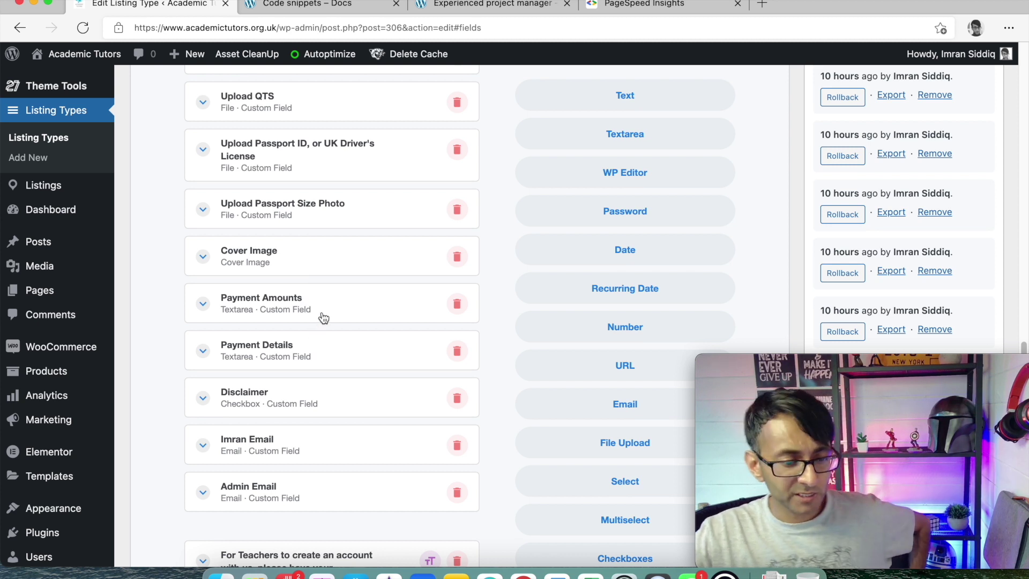
Expand the Disclaimer checkbox field, read its placeholder text through to the end and collapse the field again
left_click(202, 406)
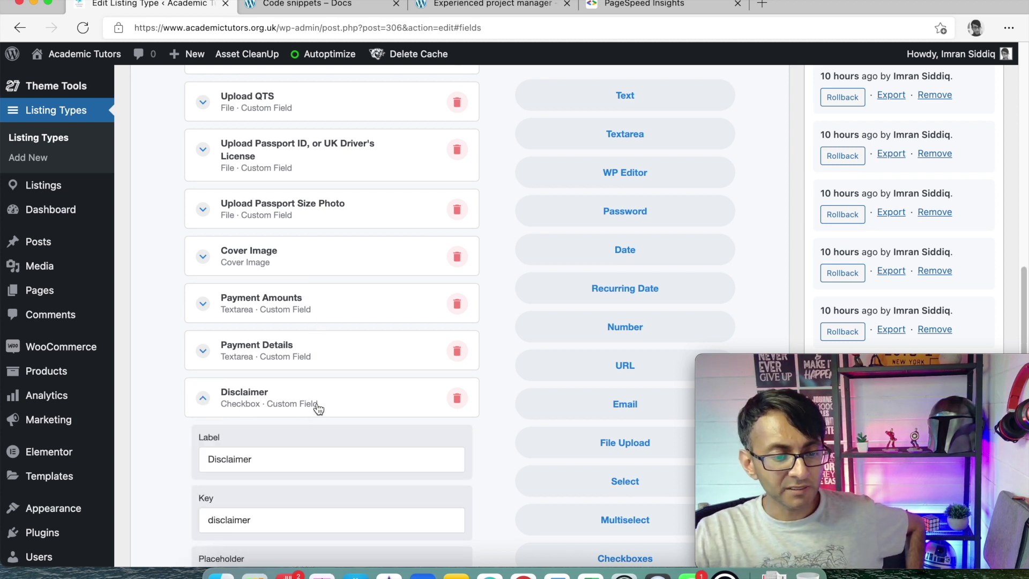
scroll(295, 401, "down", 5)
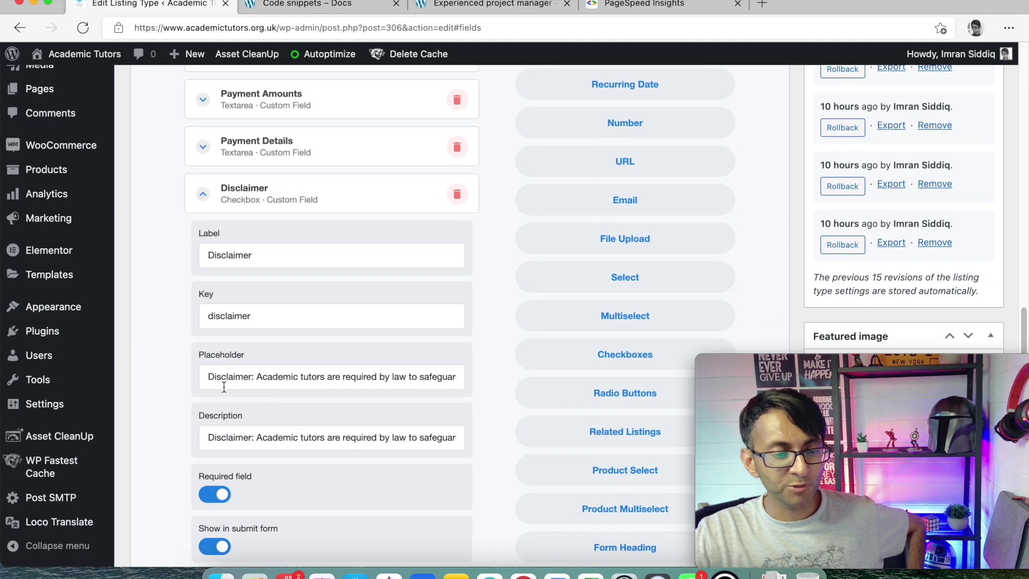
left_click_drag(209, 378, 480, 382)
scroll(254, 416, "down", 1)
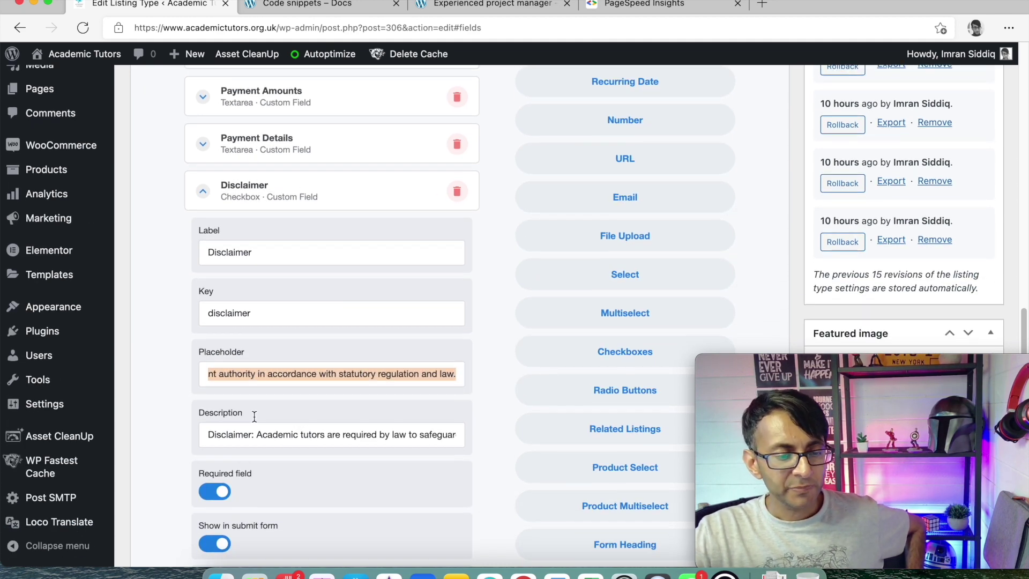
left_click(203, 194)
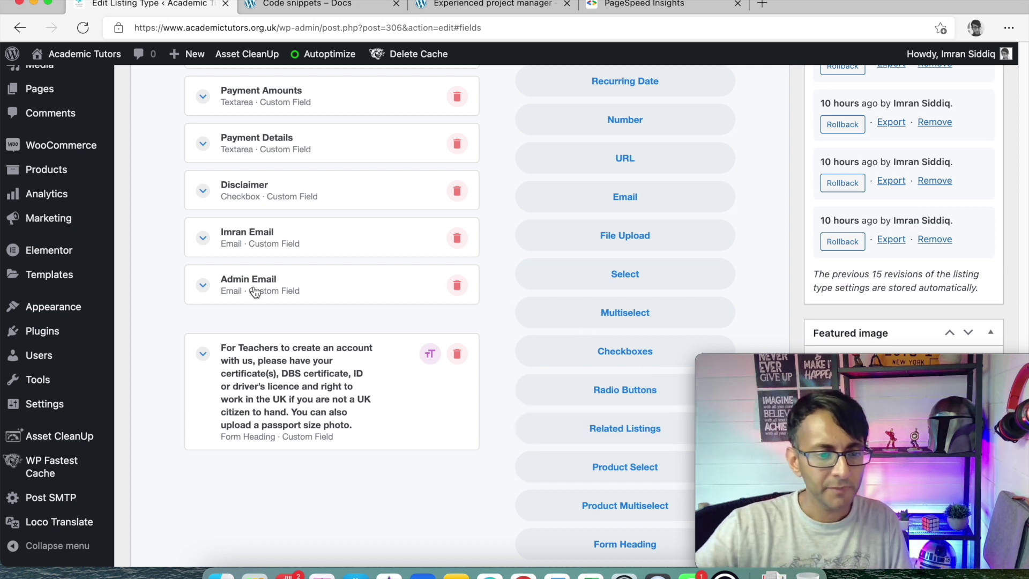
Expand the Admin Email field, examine its placeholder, description, required and visibility settings, and close it without changes
left_click(203, 285)
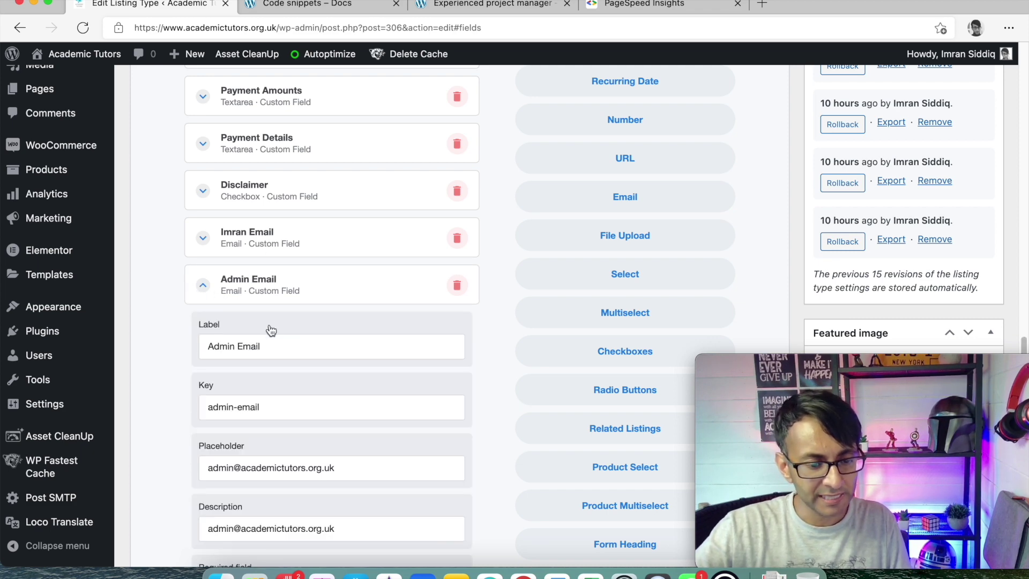
scroll(268, 327, "down", 5)
scroll(323, 303, "down", 3)
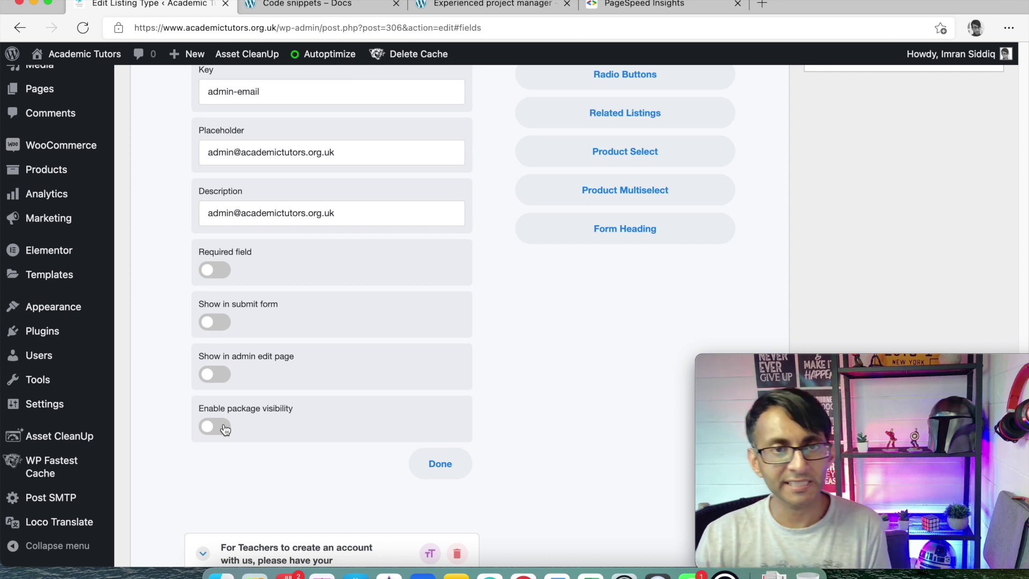
left_click(433, 465)
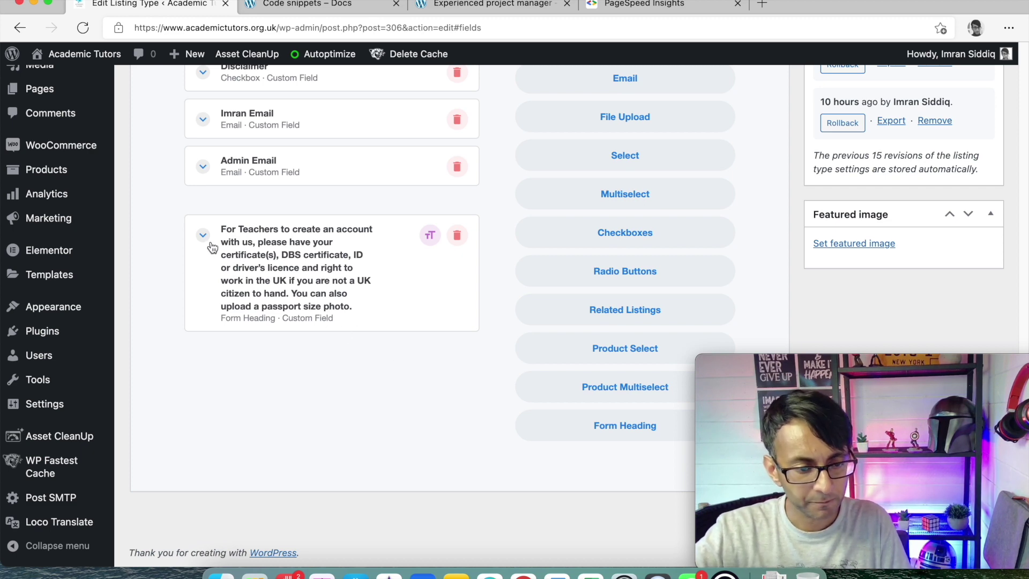
Look over the Fields section of the Tutor listing type, including its used and preset fields
scroll(322, 278, "up", 15)
scroll(416, 298, "down", 5)
scroll(395, 328, "up", 5)
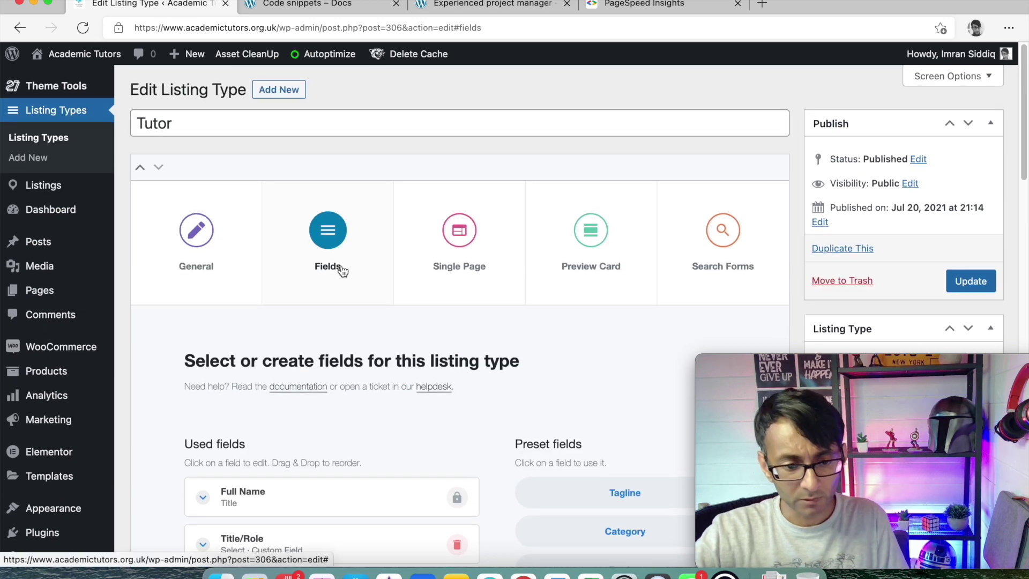
left_click(159, 167)
left_click(212, 245)
left_click(318, 249)
scroll(533, 287, "down", 10)
scroll(533, 287, "up", 10)
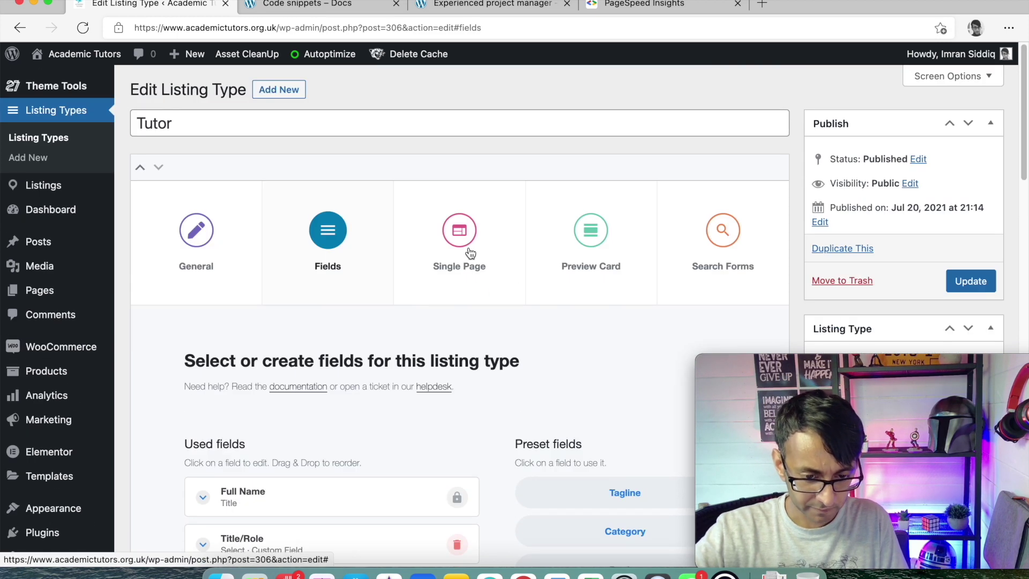
Open the Single Page settings of the Tutor listing type and set the cover background to Cover Image
left_click(474, 262)
scroll(533, 276, "down", 5)
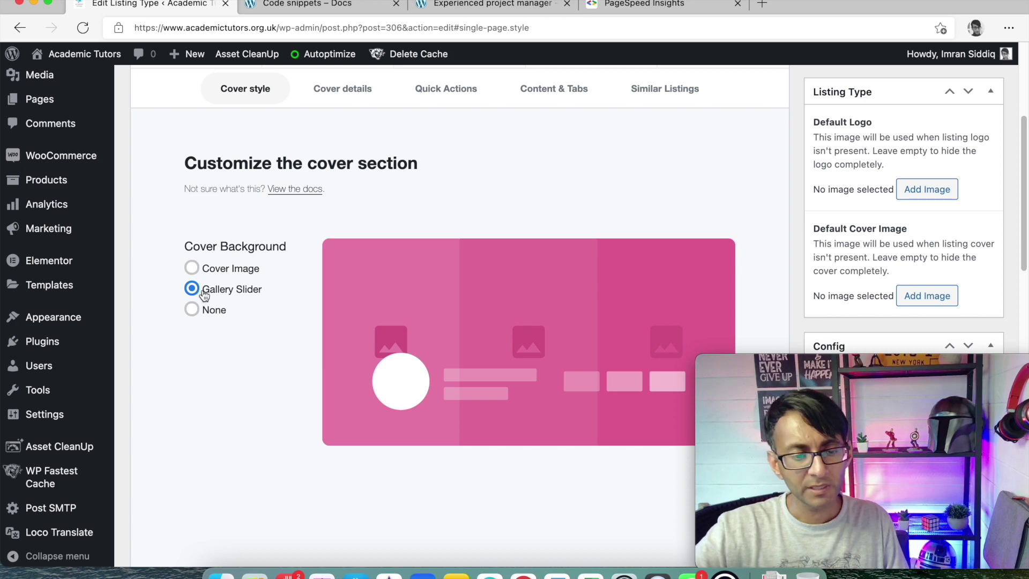
left_click(192, 268)
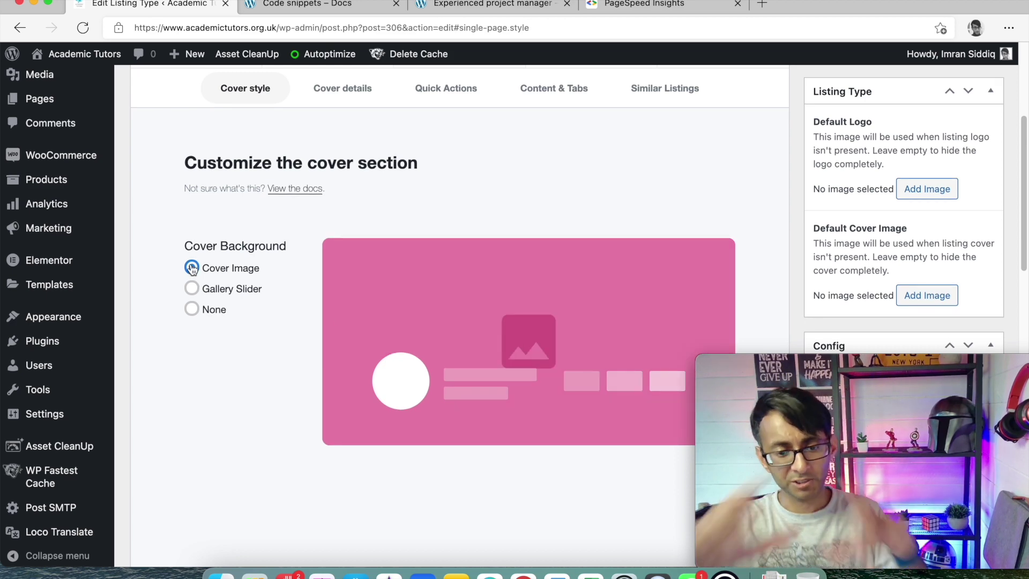
Compare the example project manager listing with the cover settings, trying None and returning the cover background to Cover Image
left_click(472, 5)
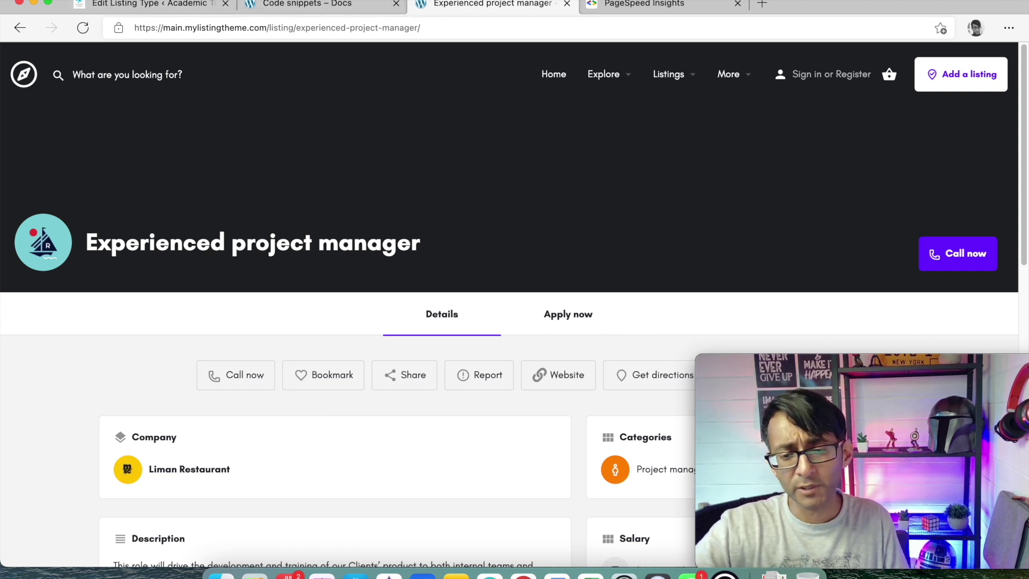
left_click(211, 8)
left_click(192, 309)
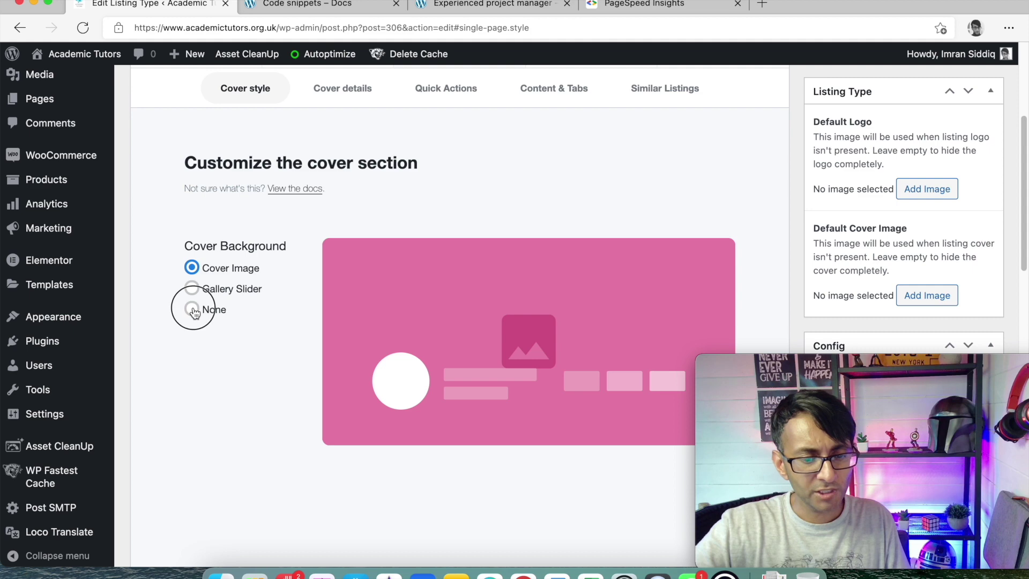
left_click(468, 7)
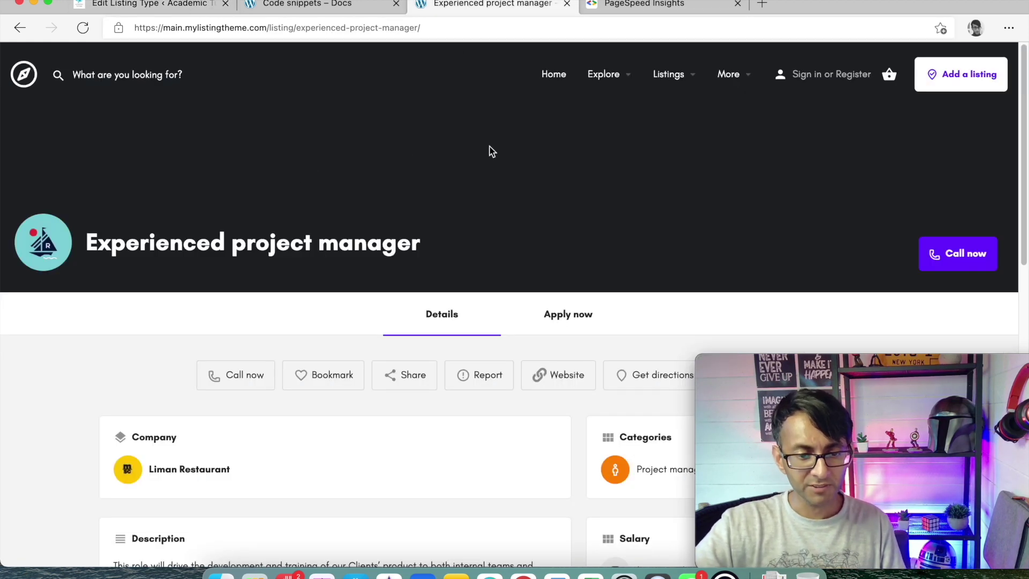
left_click(127, 7)
left_click(192, 269)
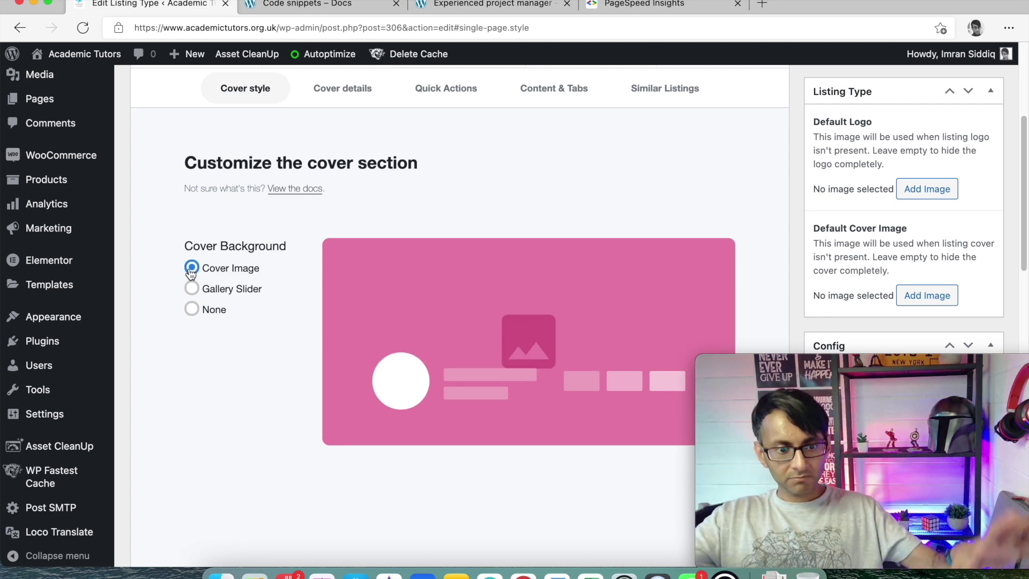
Set the cover background of the single listing page to Gallery Slider
left_click(191, 289)
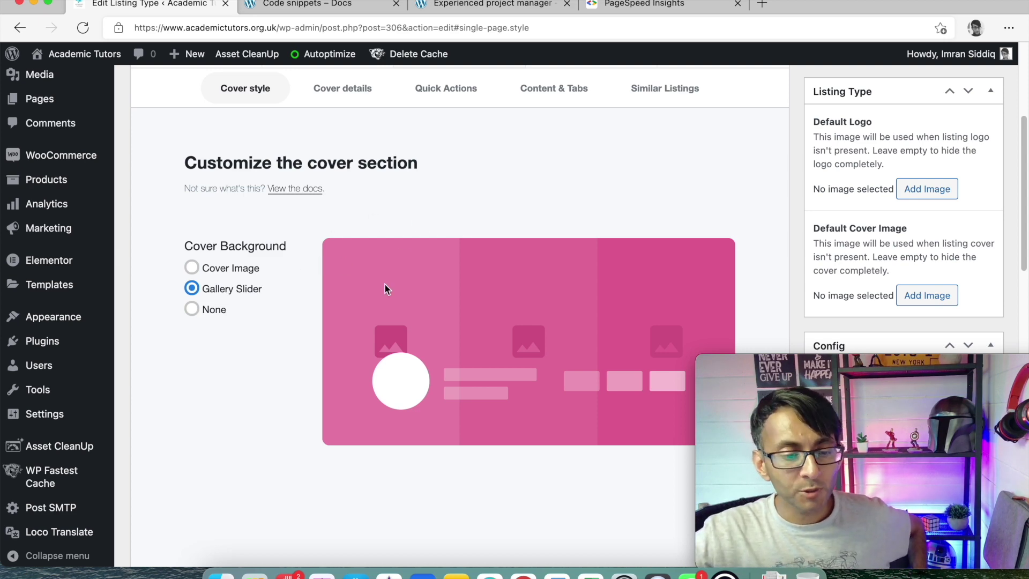
scroll(469, 330, "down", 3)
scroll(468, 328, "up", 5)
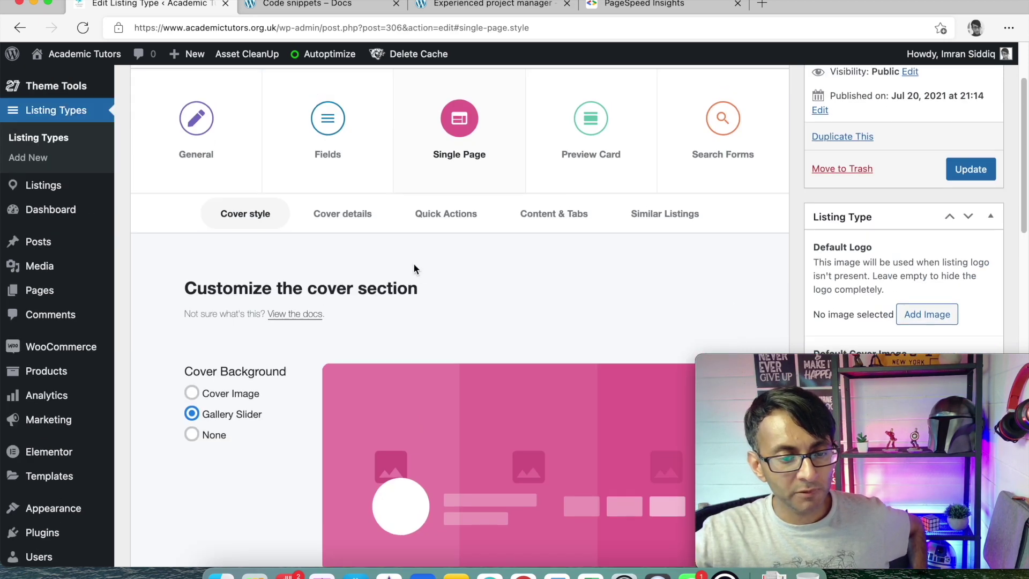
Examine the cover details and call-to-action options for the single listing page
left_click(343, 222)
scroll(533, 337, "down", 4)
scroll(532, 339, "down", 10)
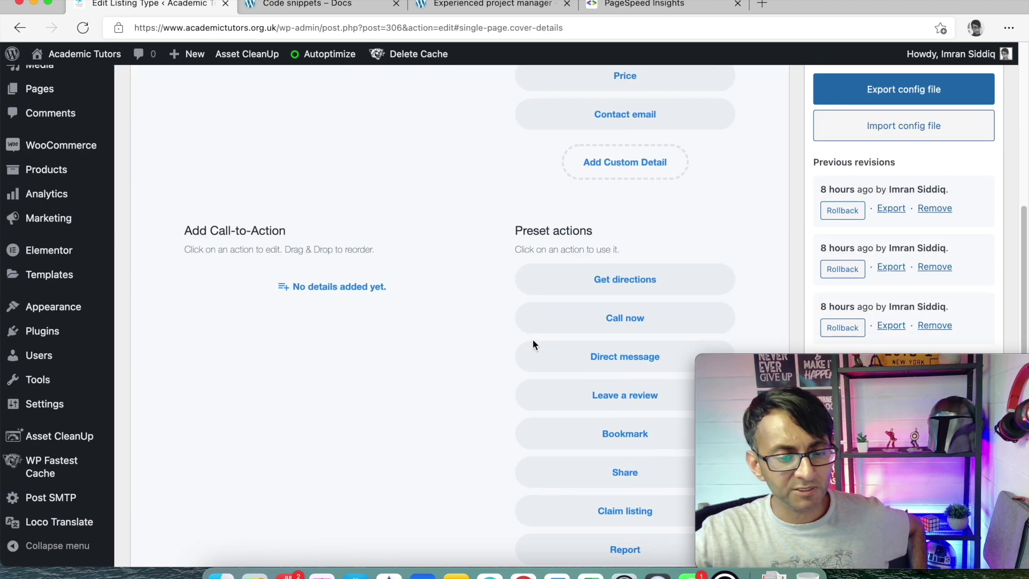
scroll(532, 339, "up", 8)
scroll(533, 343, "up", 6)
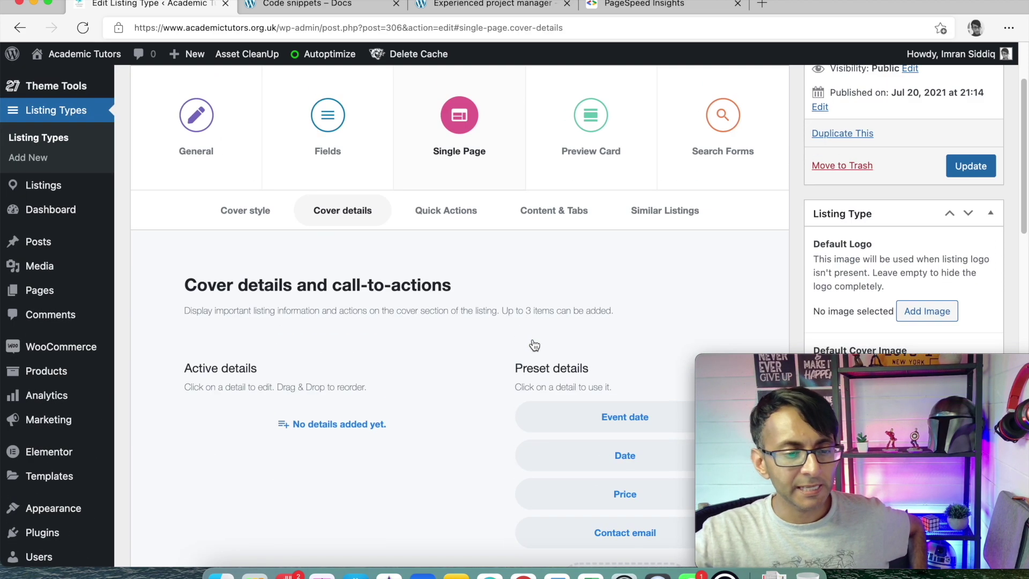
Examine the active quick actions and the preset actions available for the single listing page
left_click(462, 212)
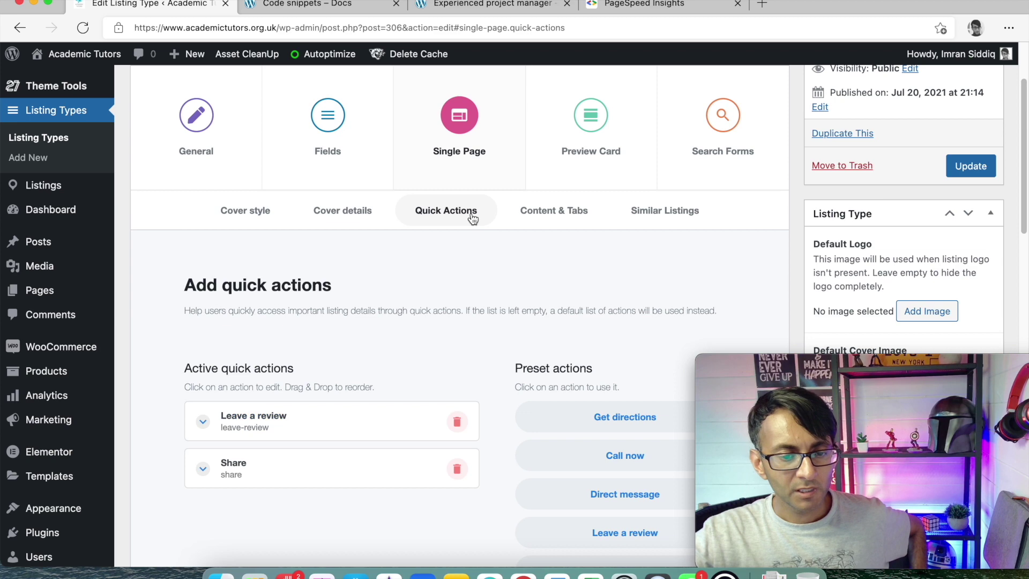
scroll(524, 302, "down", 1)
scroll(490, 300, "down", 4)
scroll(490, 303, "up", 1)
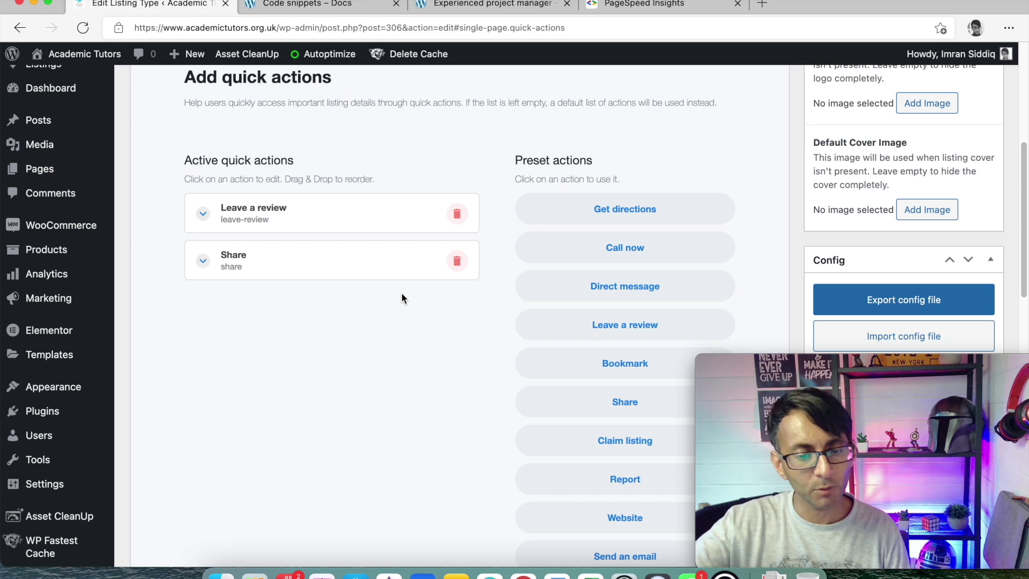
scroll(428, 257, "up", 5)
scroll(579, 357, "down", 9)
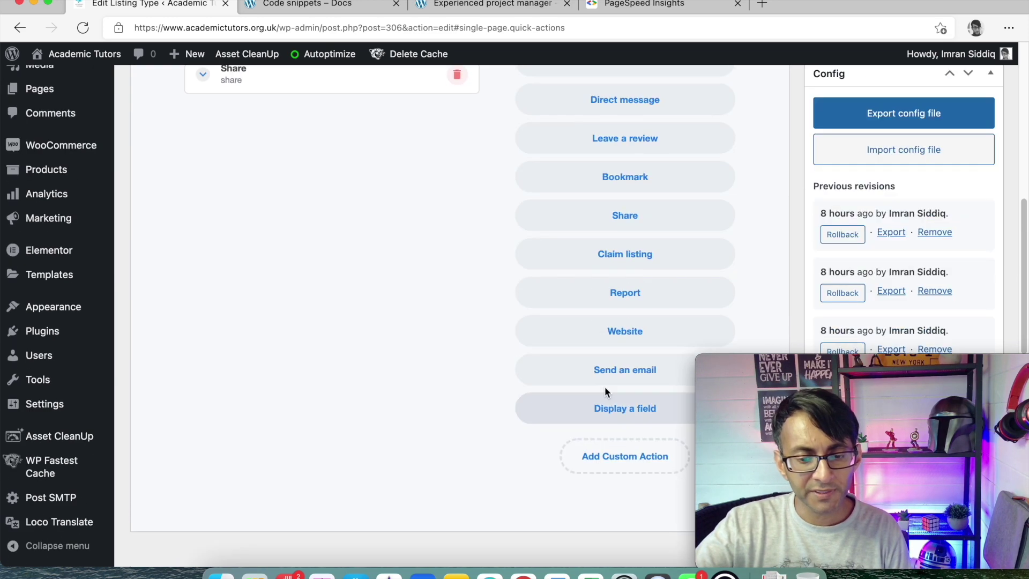
scroll(622, 241, "up", 5)
scroll(643, 375, "down", 3)
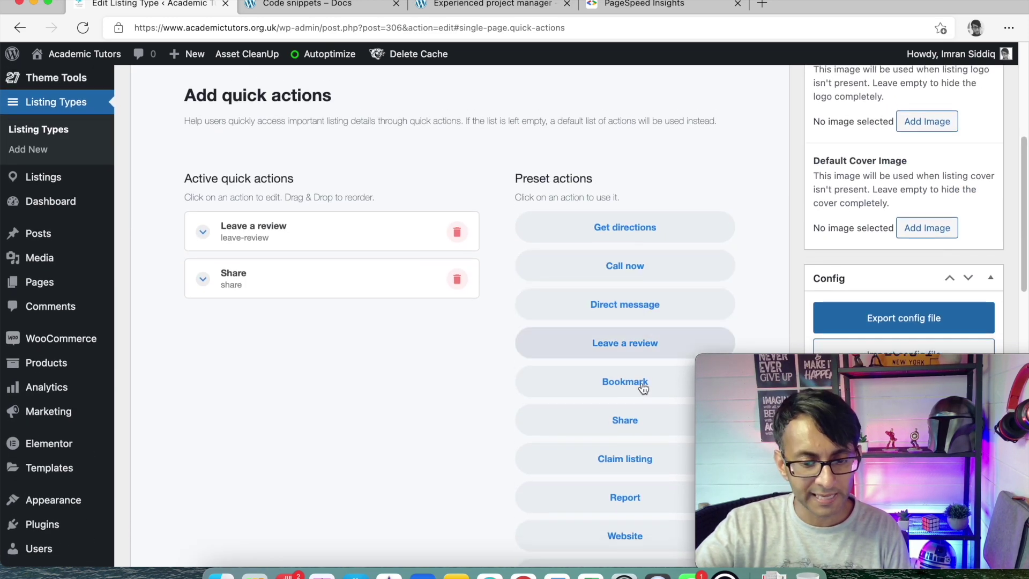
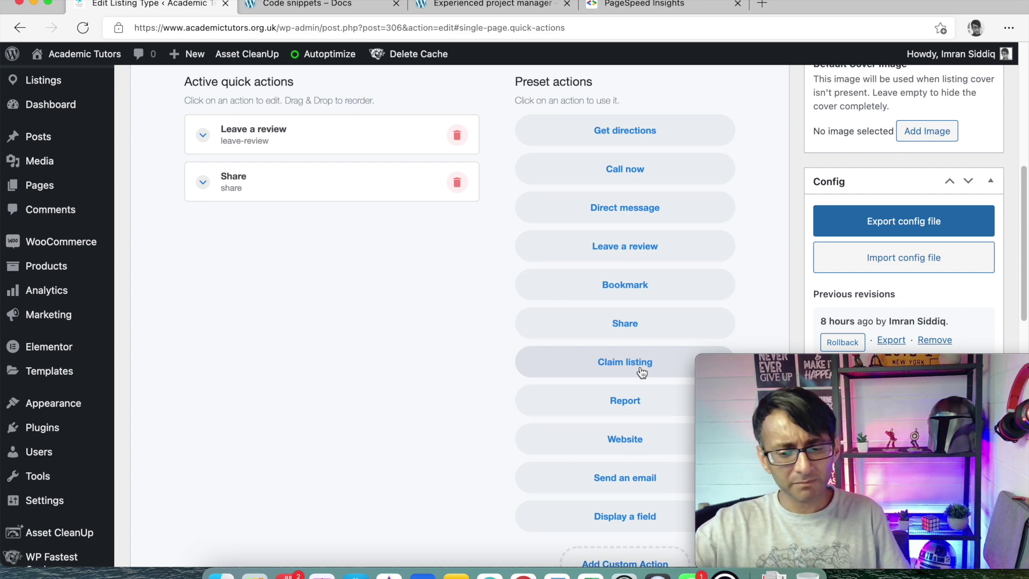
Review the content tabs and preset tabs of the single listing page and open the Reviews tab's settings
scroll(461, 172, "up", 5)
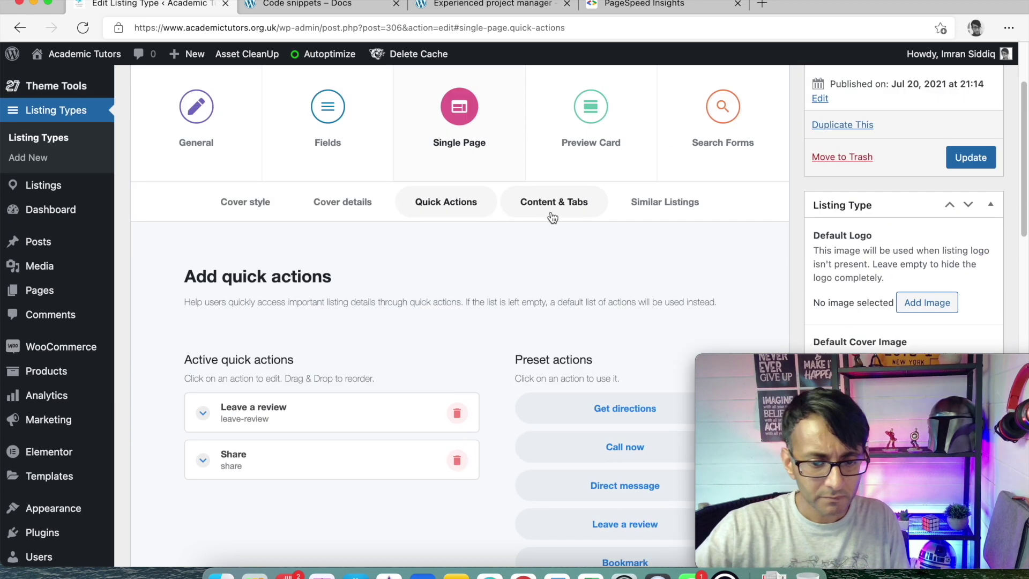
left_click(563, 213)
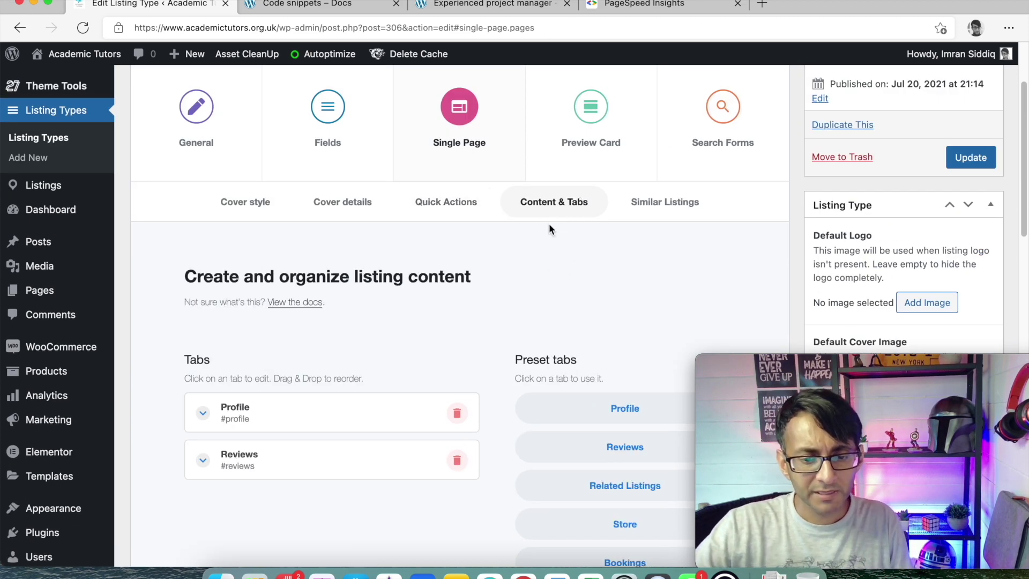
scroll(562, 252, "down", 1)
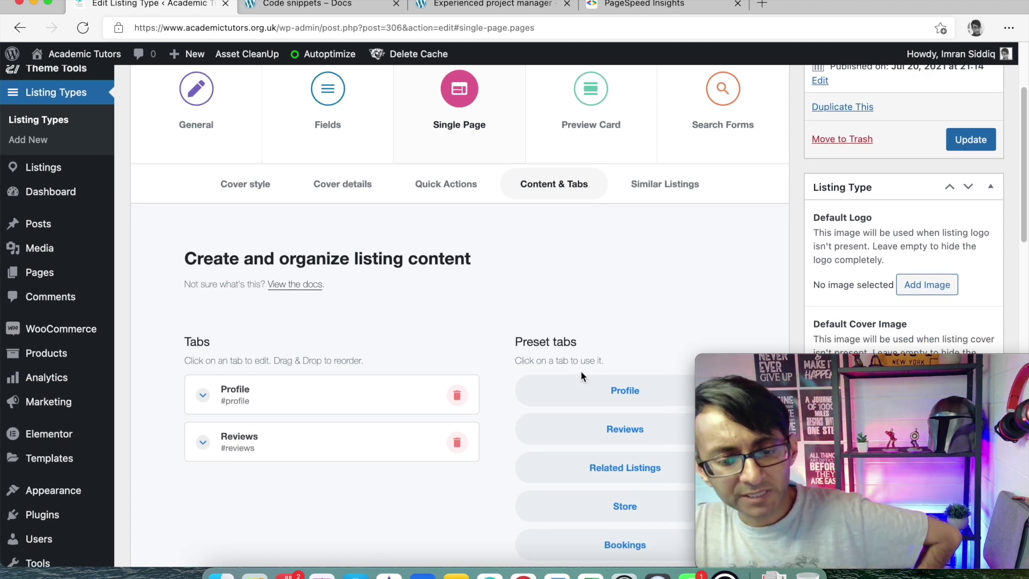
scroll(584, 375, "down", 1)
scroll(652, 417, "down", 5)
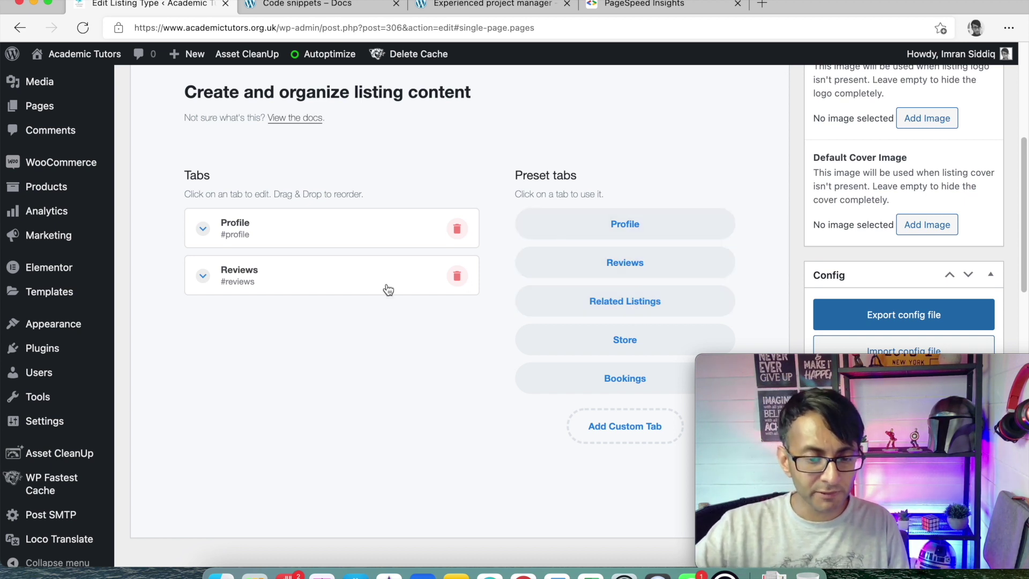
left_click(206, 276)
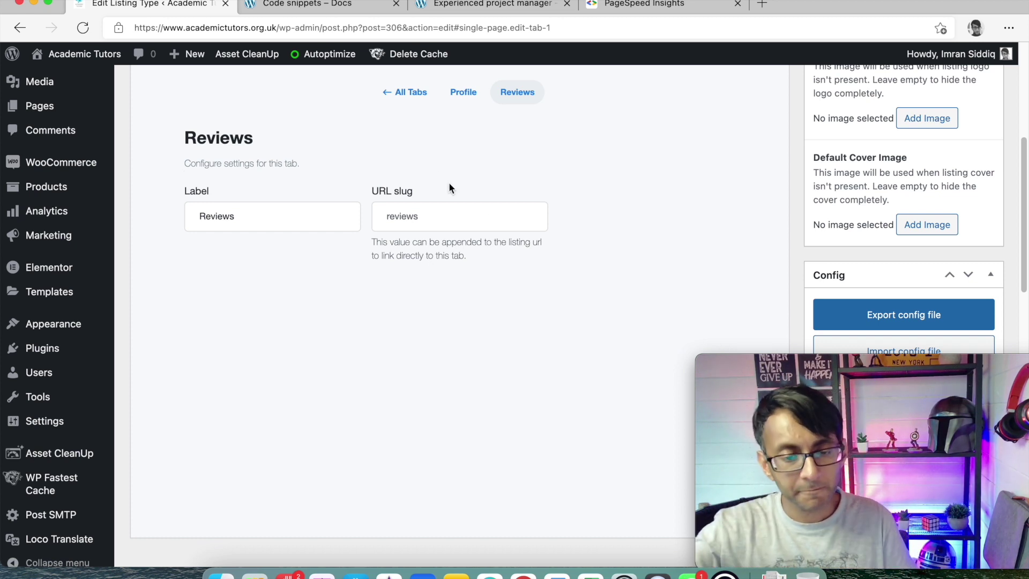
Open the Profile tab's settings and examine its main column, sidebar column and the blocks that can be inserted
left_click(463, 93)
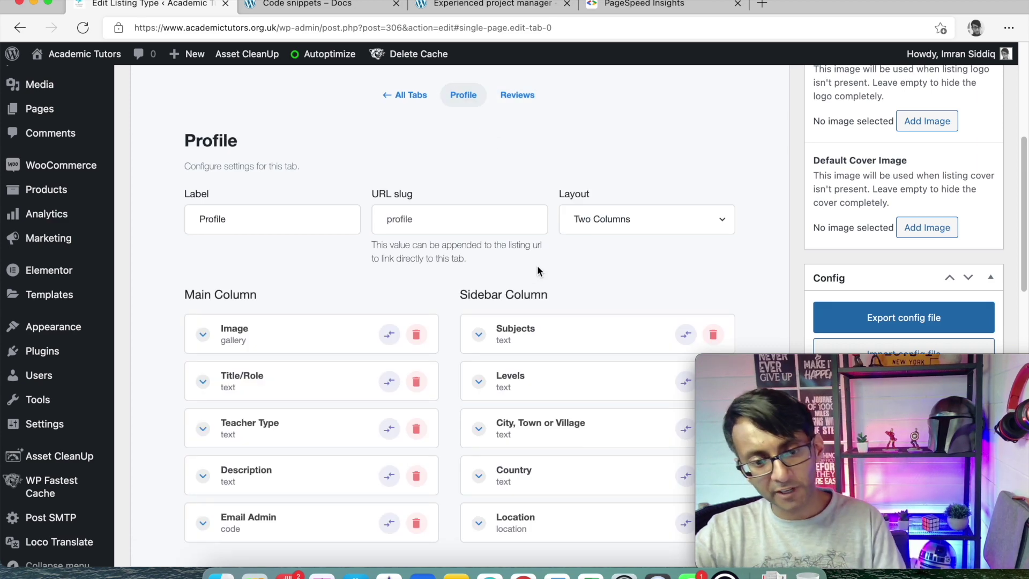
left_click(408, 94)
left_click(209, 224)
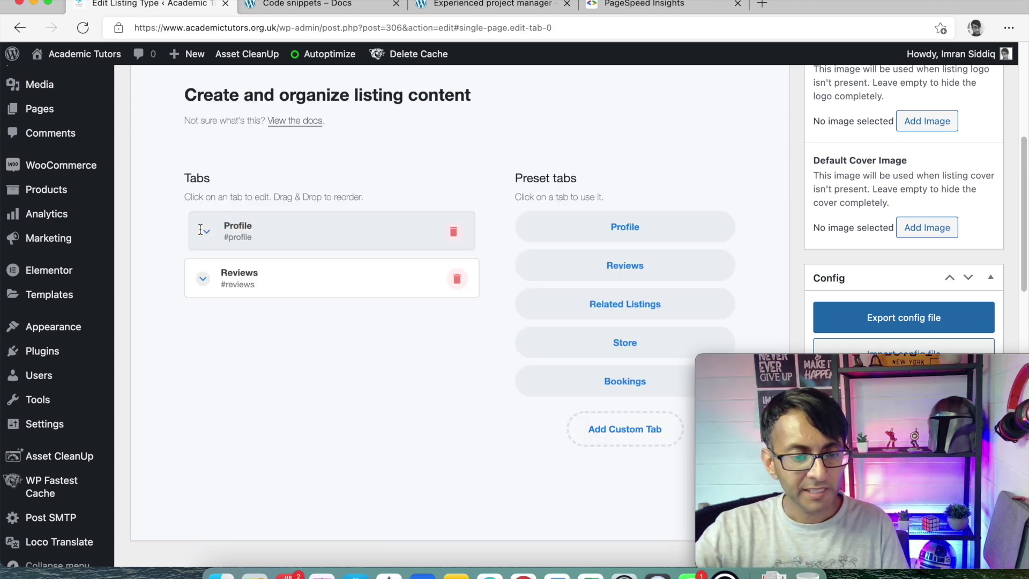
scroll(402, 321, "down", 4)
scroll(404, 323, "up", 1)
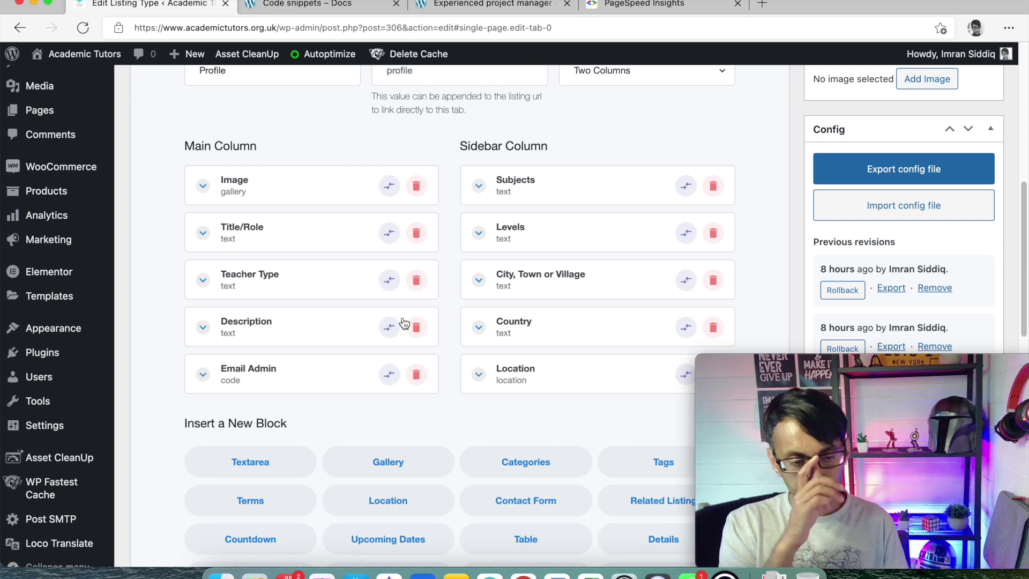
scroll(405, 320, "up", 3)
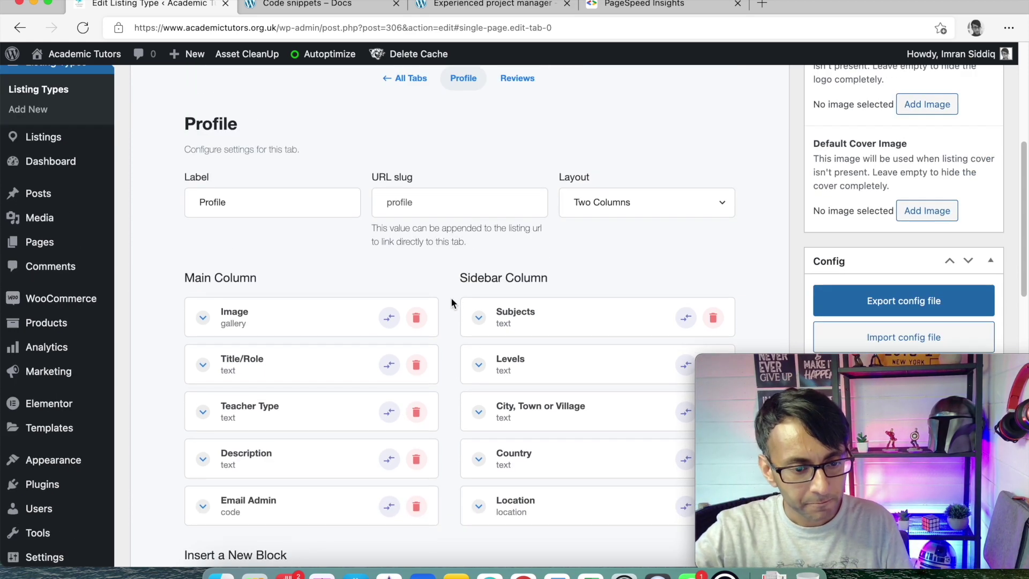
scroll(396, 268, "down", 3)
scroll(338, 428, "down", 4)
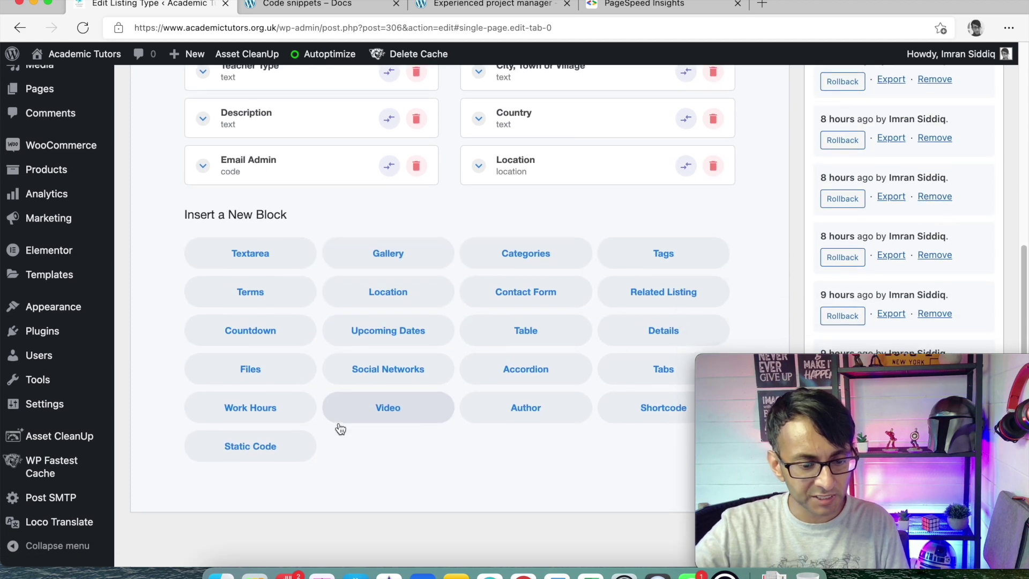
Look through the Profile tab's layout options and keep Two Columns selected
scroll(339, 427, "up", 9)
scroll(339, 423, "down", 1)
scroll(563, 364, "down", 3)
left_click(626, 225)
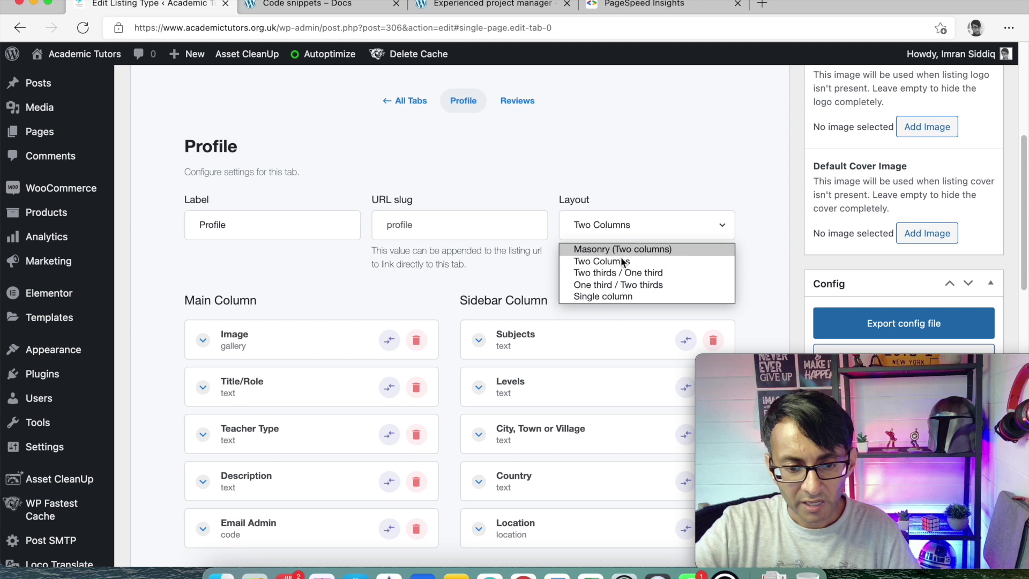
left_click(621, 258)
left_click(646, 232)
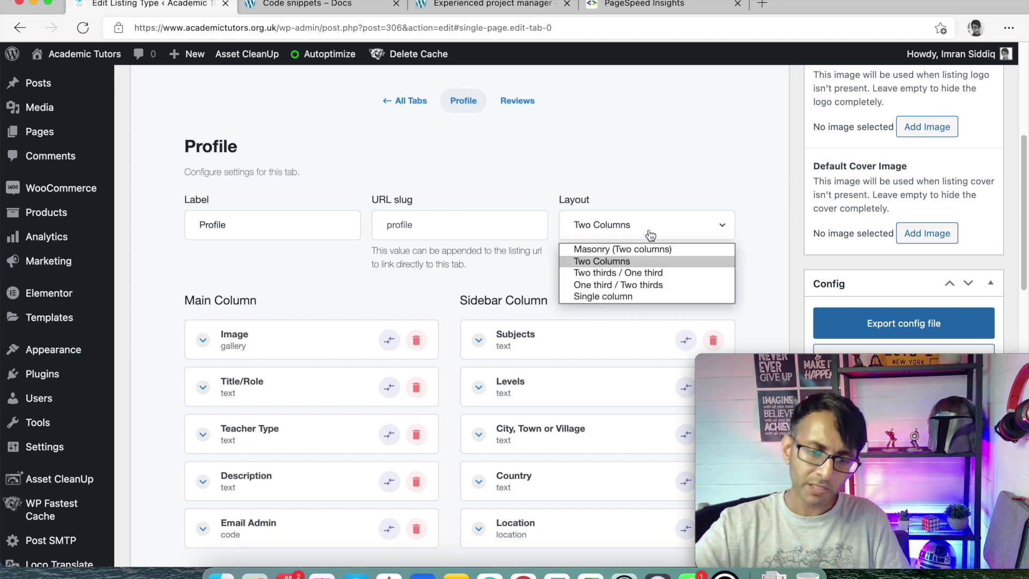
left_click(647, 260)
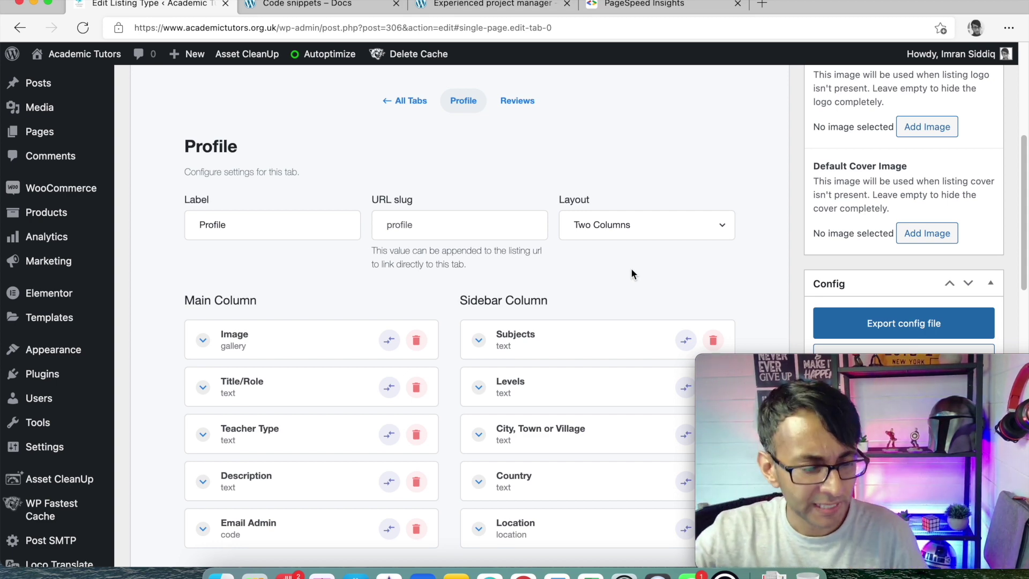
Move the Title/Role block to the sidebar column and back, restoring its place below the Image block
scroll(631, 271, "down", 3)
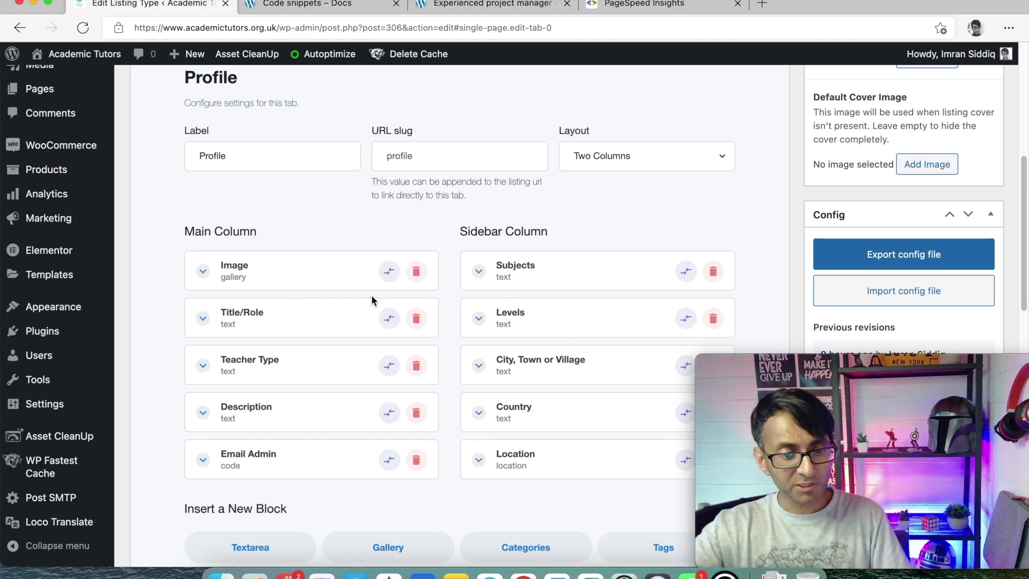
scroll(508, 384, "down", 3)
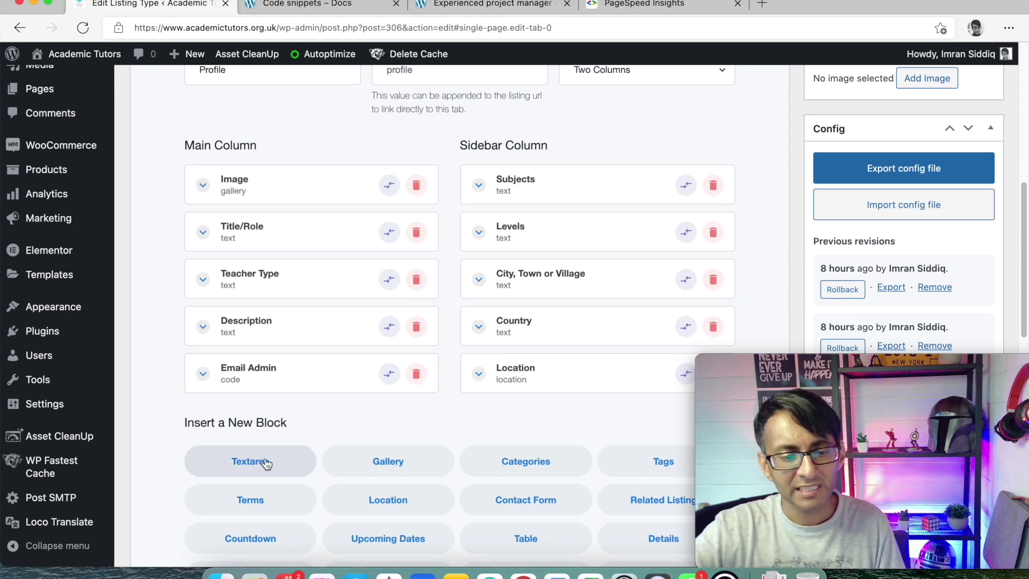
left_click(390, 232)
left_click(681, 423)
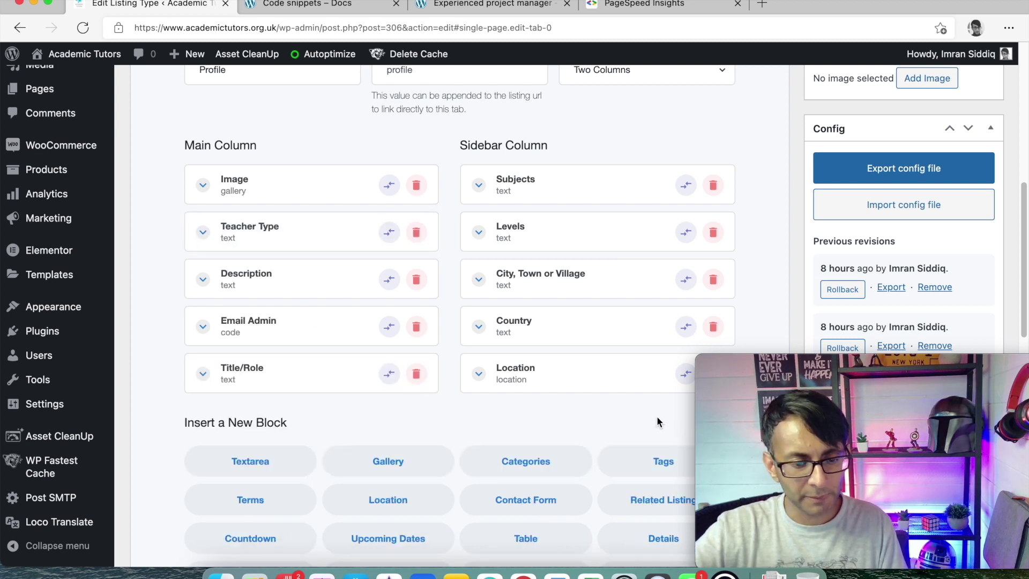
left_click_drag(266, 375, 265, 229)
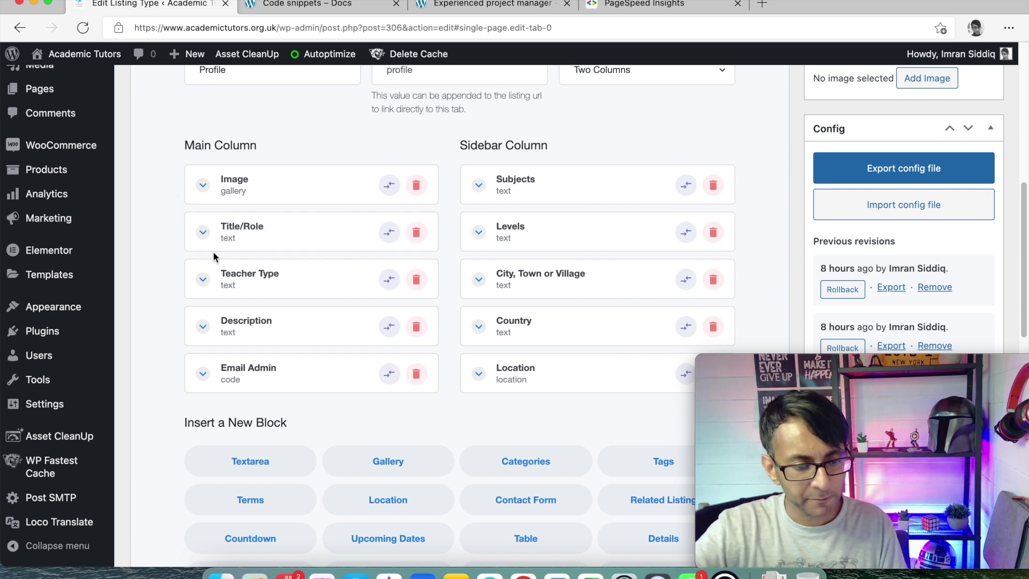
Look through the field options of the Profile tab's Teacher Type block, keep Type selected and collapse the block
left_click(202, 279)
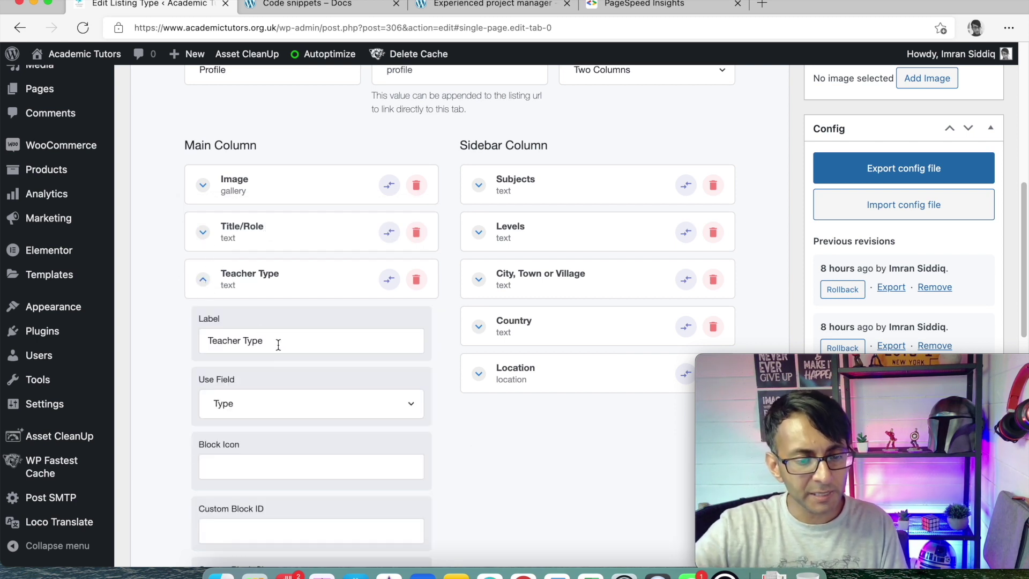
left_click(283, 412)
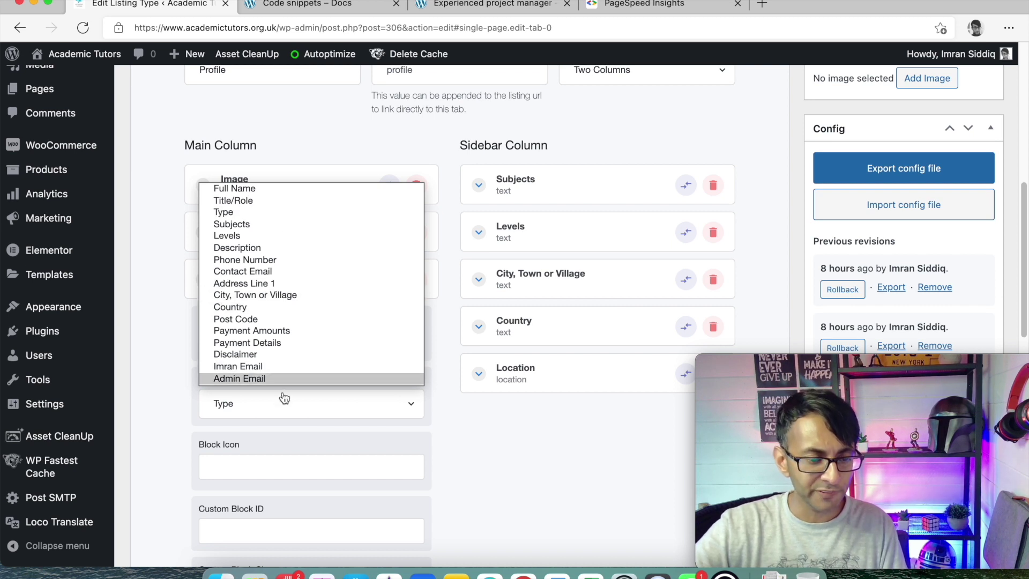
left_click(289, 212)
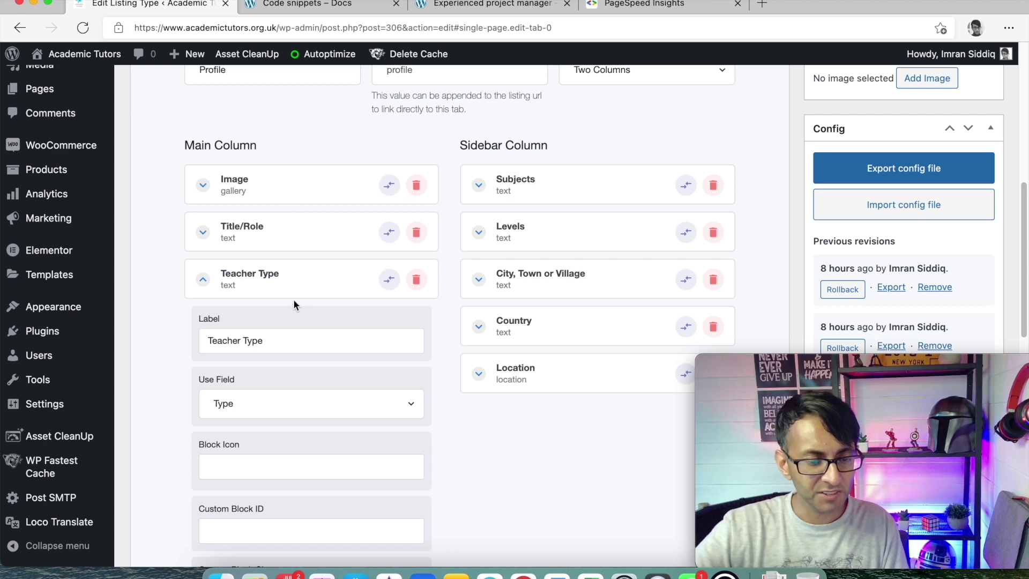
left_click(202, 280)
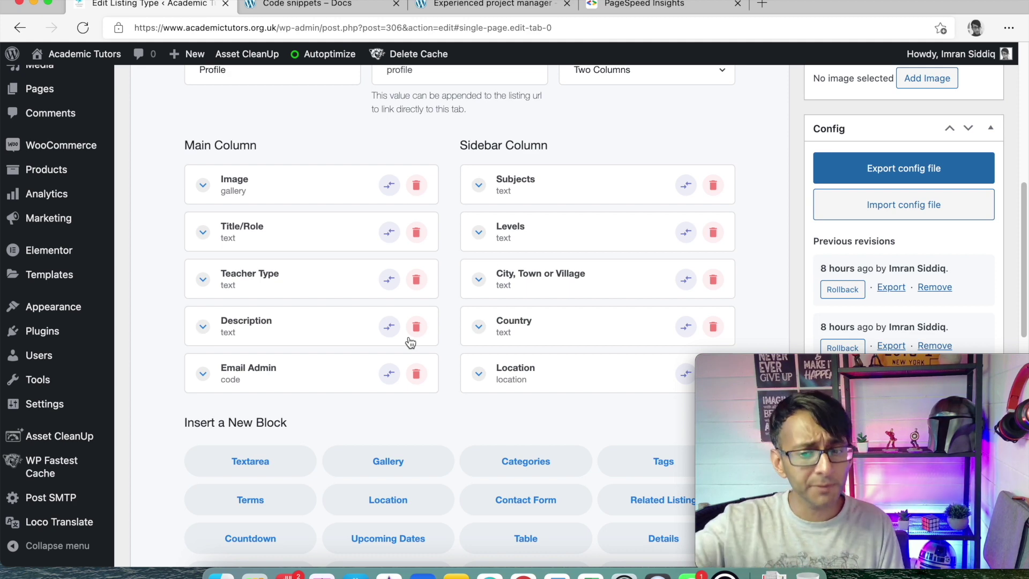
Open the single page's Similar Listings settings and review the matching and display options
scroll(578, 176, "up", 2)
scroll(577, 175, "up", 5)
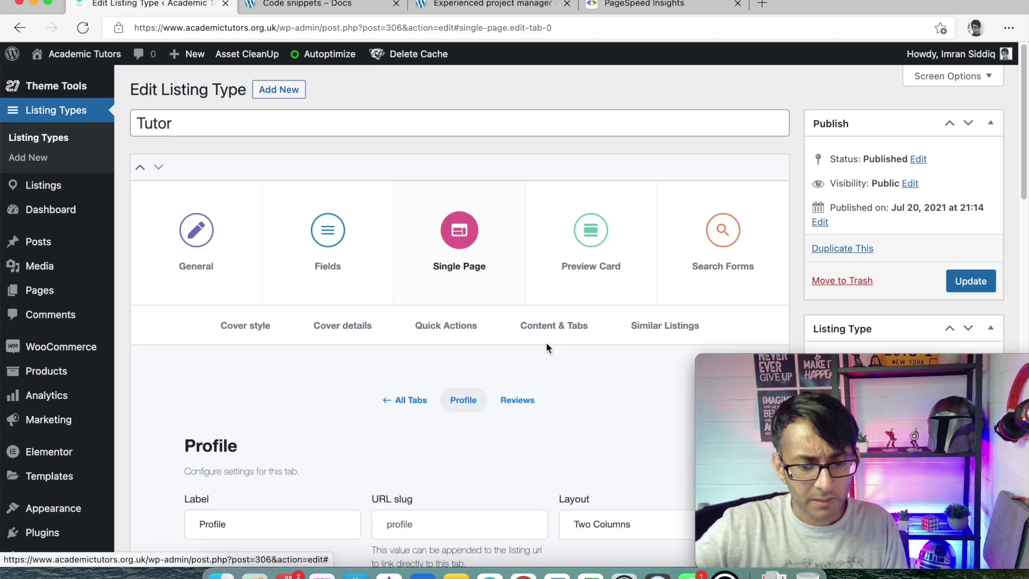
scroll(545, 342, "down", 1)
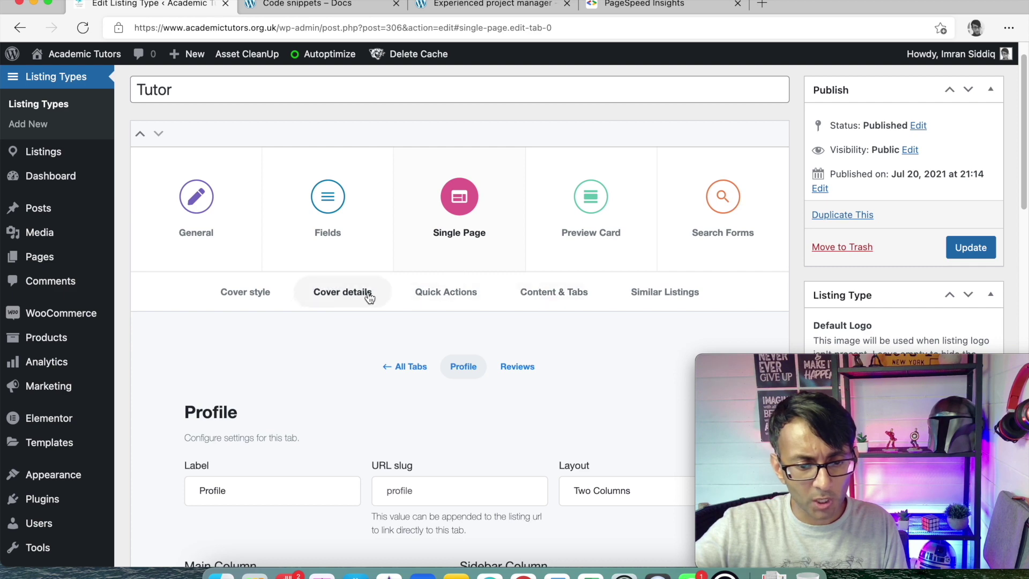
left_click(665, 302)
scroll(541, 394, "down", 4)
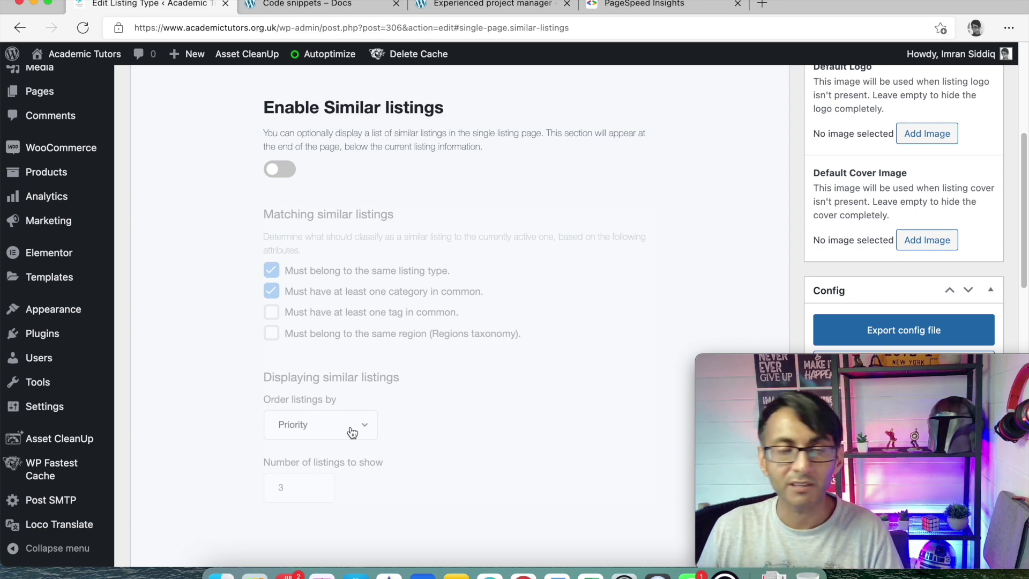
Open the Tutor listing type's Preview Card settings and review the design, head buttons and fields below the title
scroll(429, 205, "up", 5)
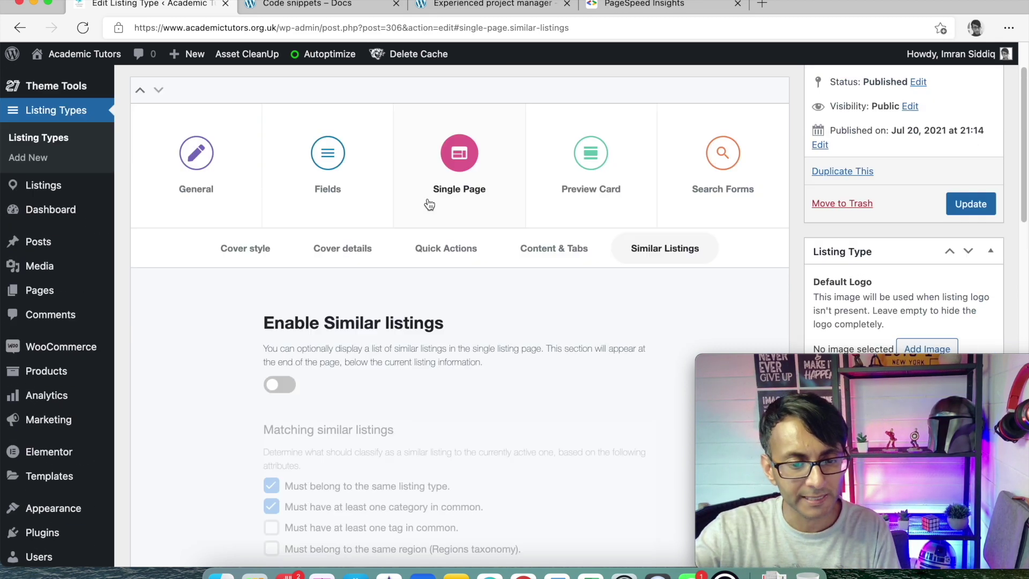
scroll(429, 205, "up", 2)
left_click(602, 236)
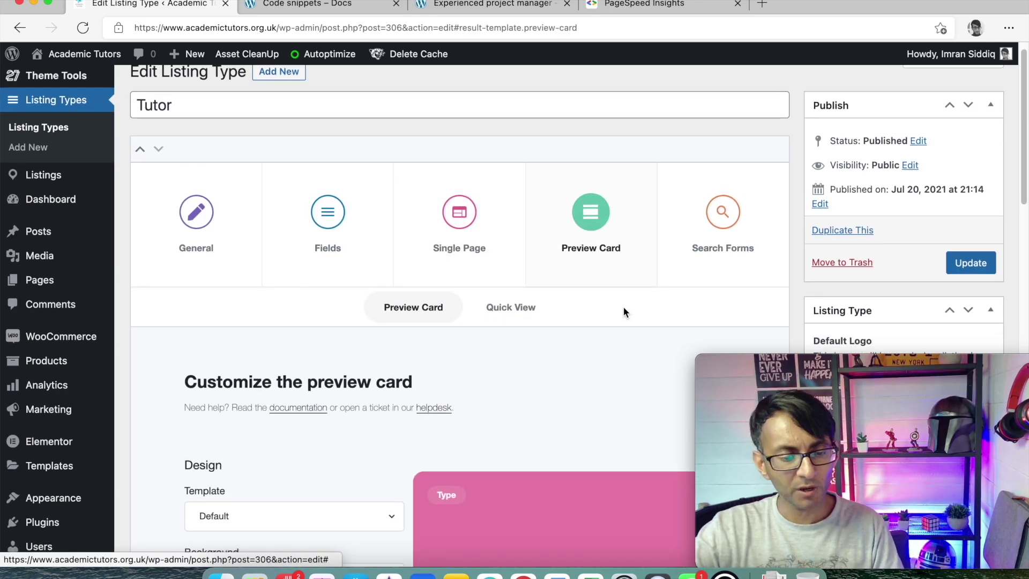
scroll(624, 312, "down", 8)
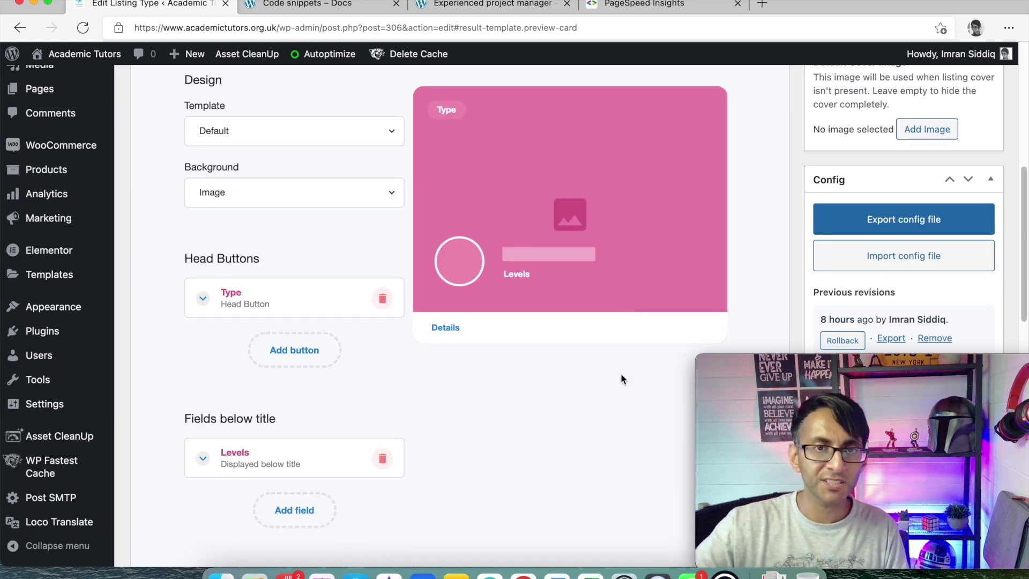
Switch to the MyListing demo, go back to the jobs Explore results to view the listing cards, and return to the listing type editor
left_click(481, 6)
left_click(15, 32)
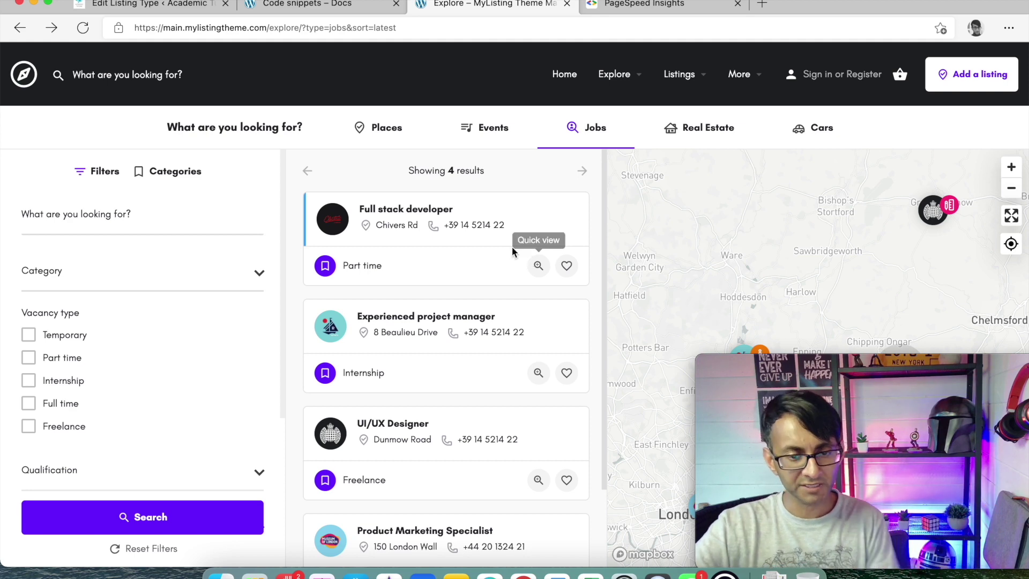
left_click(176, 8)
scroll(464, 381, "up", 1)
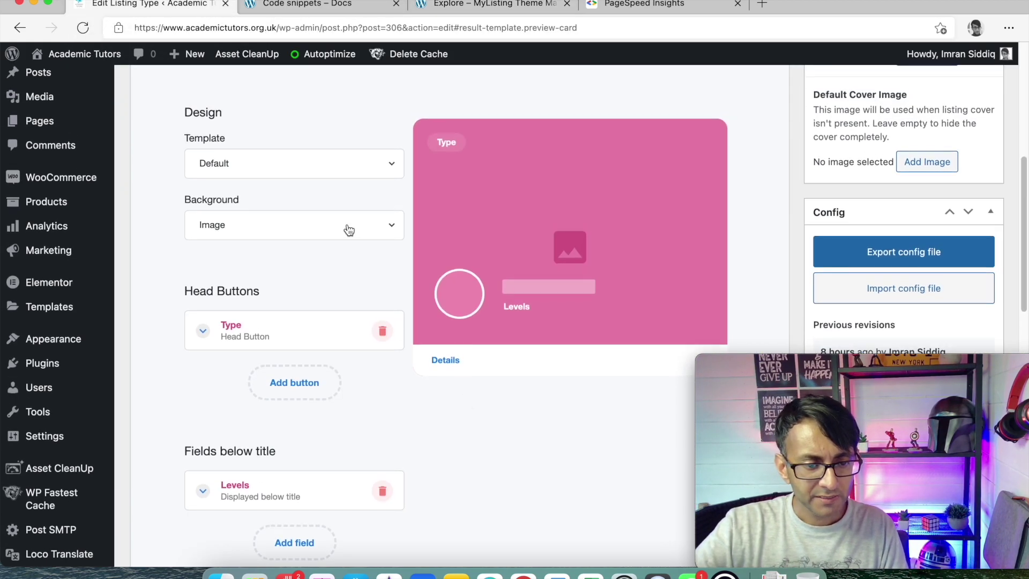
Try the Alternate and List view templates for the preview card, and set the template back to Default
left_click(371, 171)
left_click(362, 199)
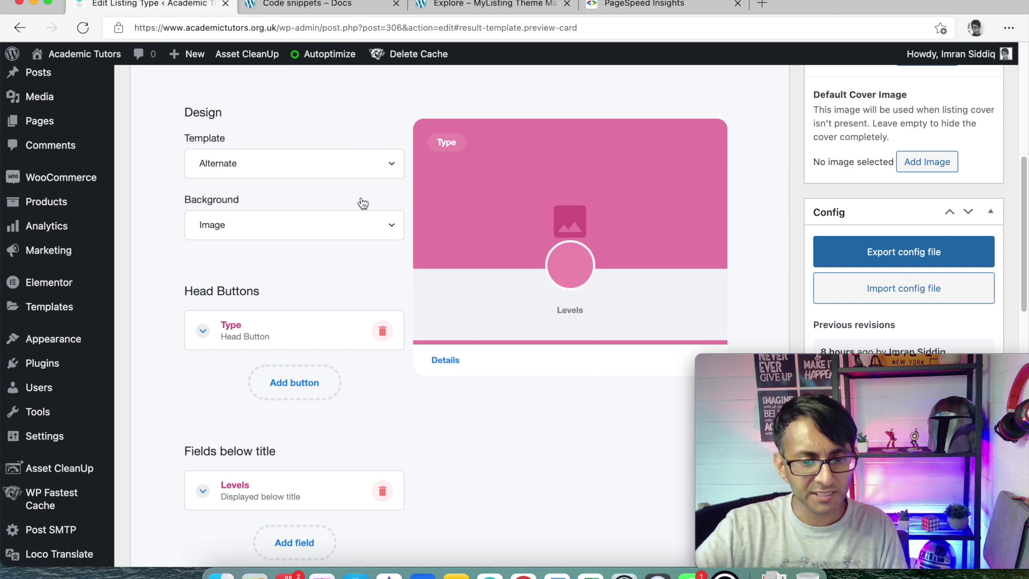
left_click(369, 179)
left_click(362, 211)
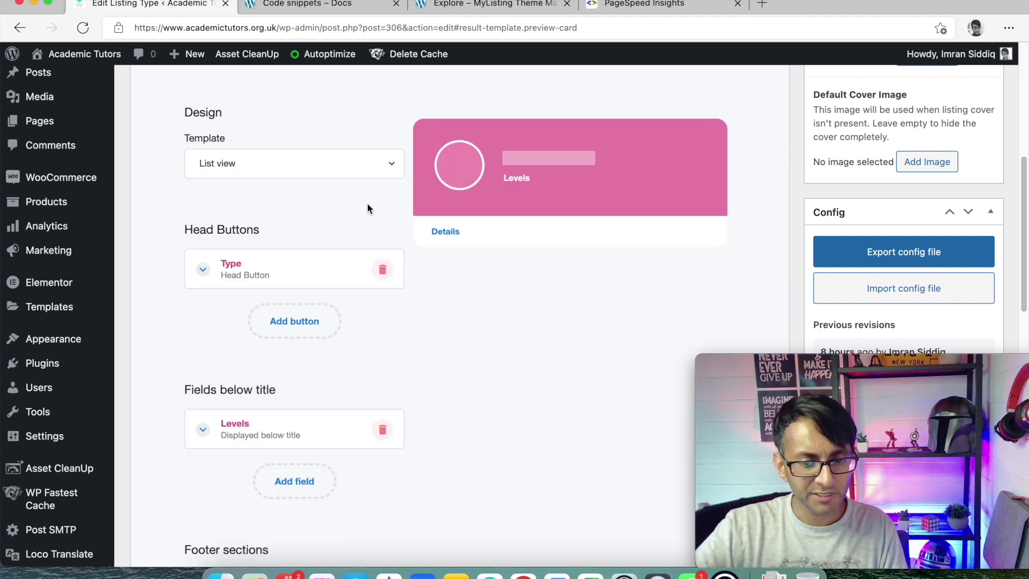
left_click(349, 162)
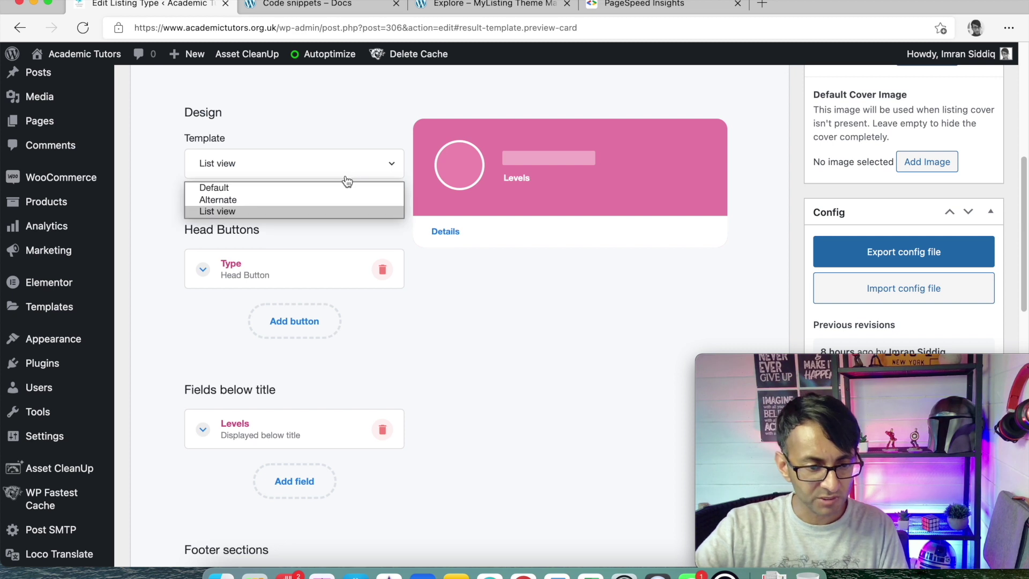
left_click(346, 188)
left_click(360, 165)
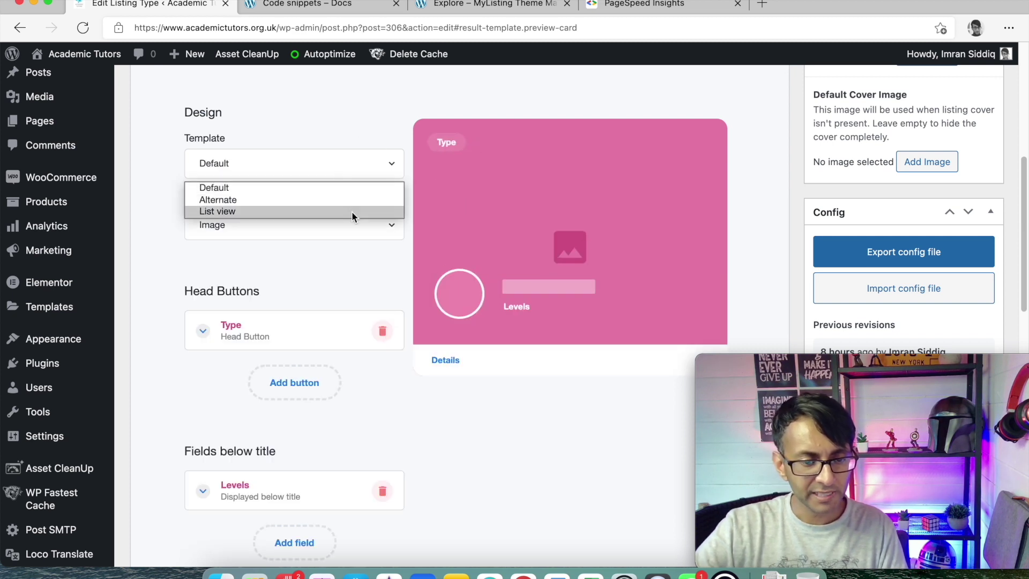
left_click(359, 189)
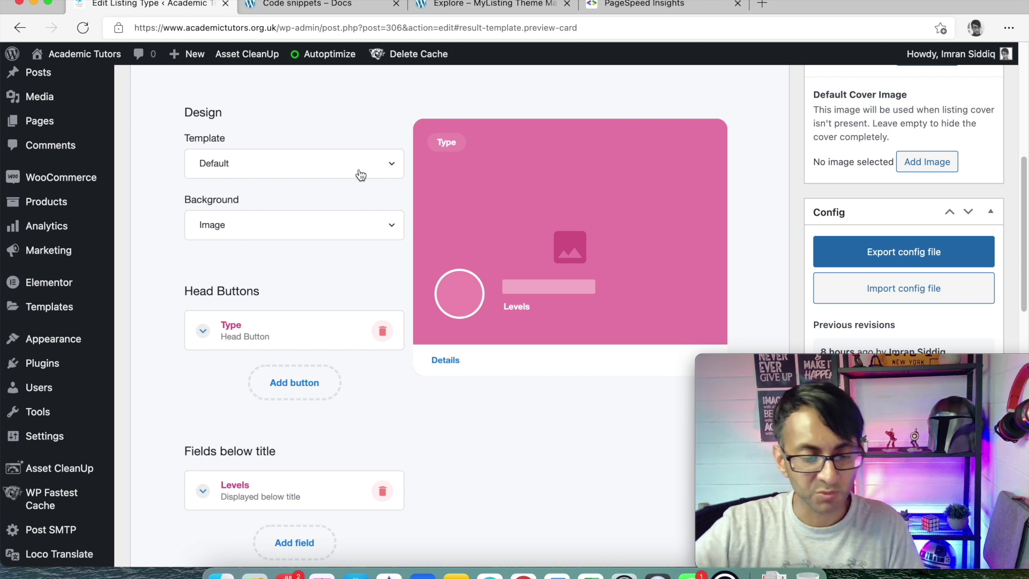
Try the Gallery background for the preview card, and set the background back to Image
left_click(361, 214)
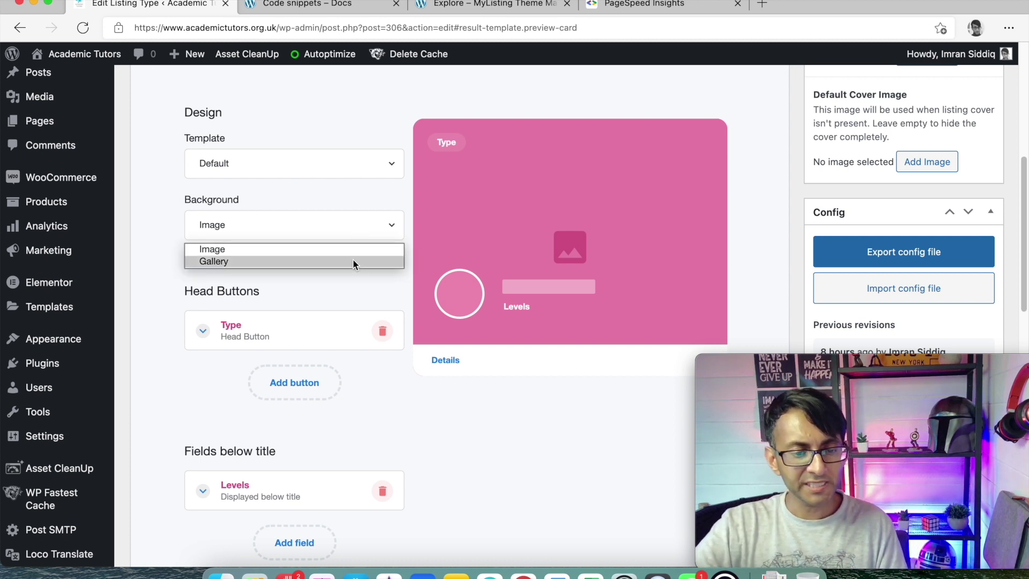
left_click(353, 260)
left_click(361, 238)
left_click(354, 249)
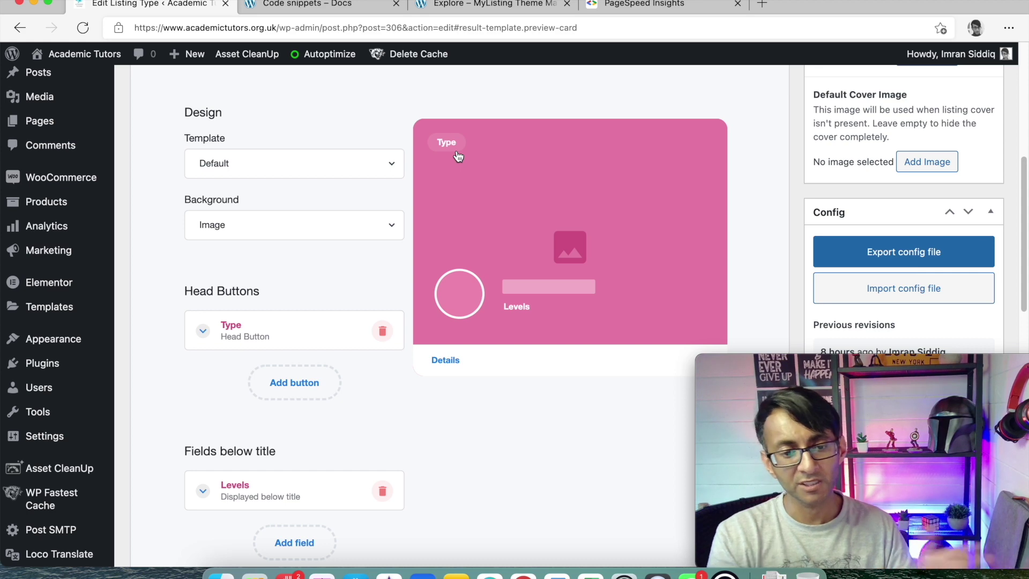
Re-enter the Subjects detail's label in the preview card's Details footer section using the [[subjects]] field tag, and collapse the detail
scroll(402, 327, "down", 3)
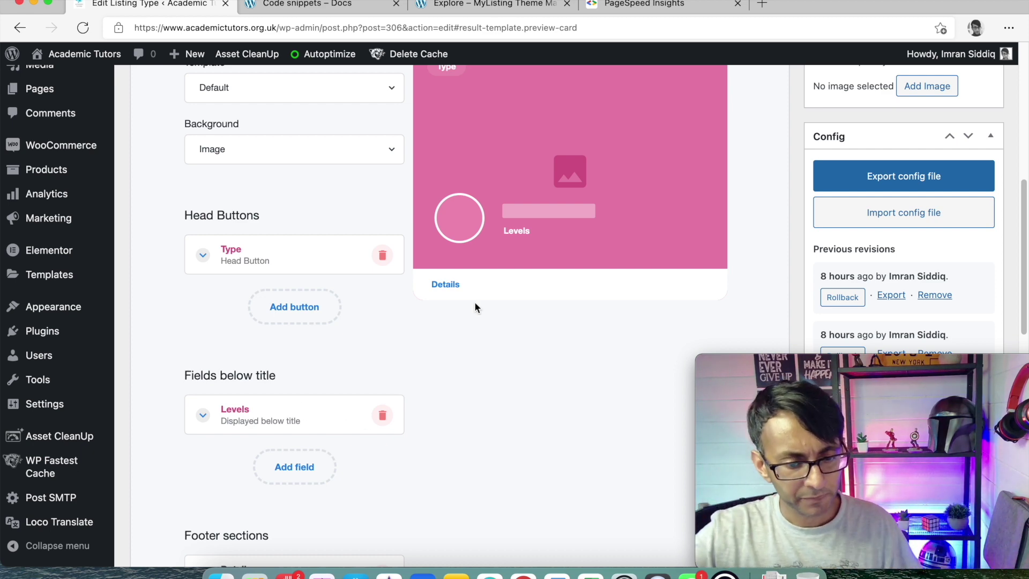
scroll(537, 291, "down", 5)
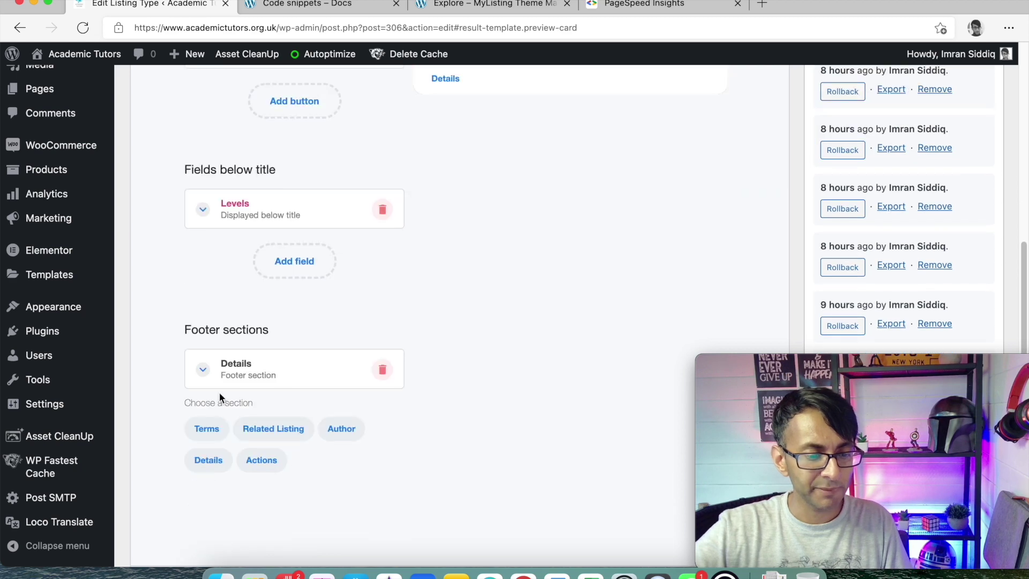
left_click(204, 370)
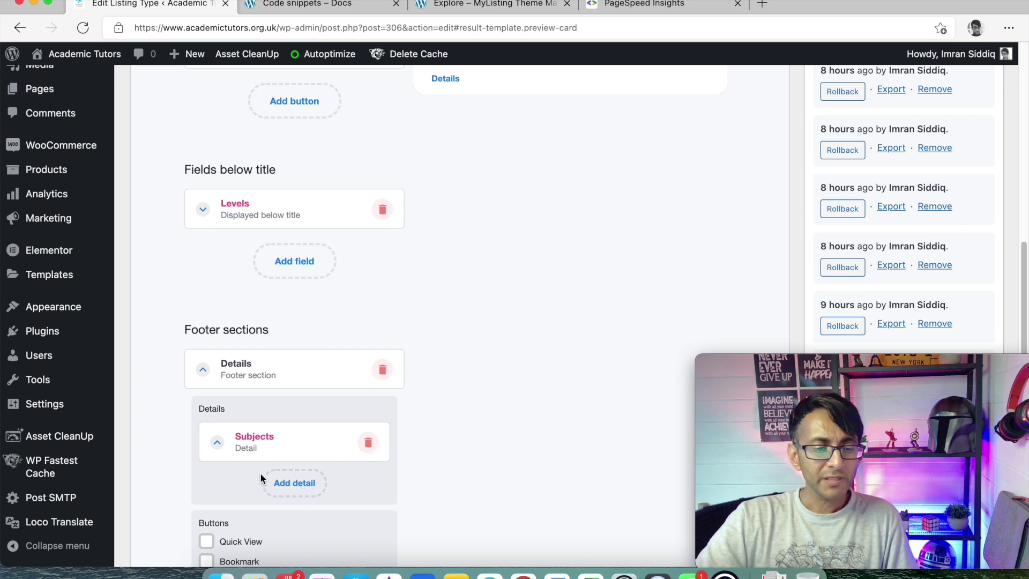
left_click(218, 444)
scroll(279, 471, "down", 3)
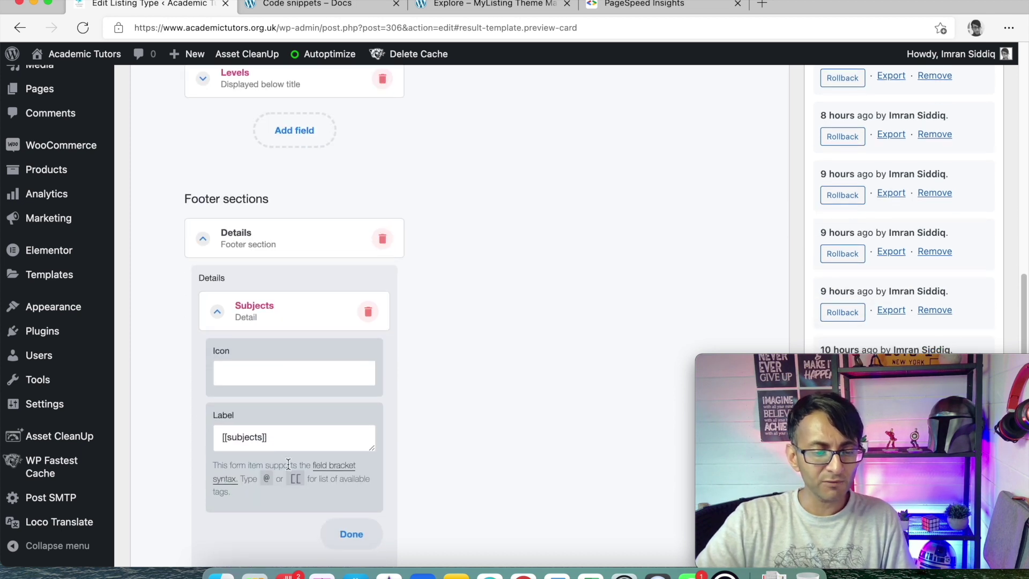
left_click_drag(302, 442, 211, 436)
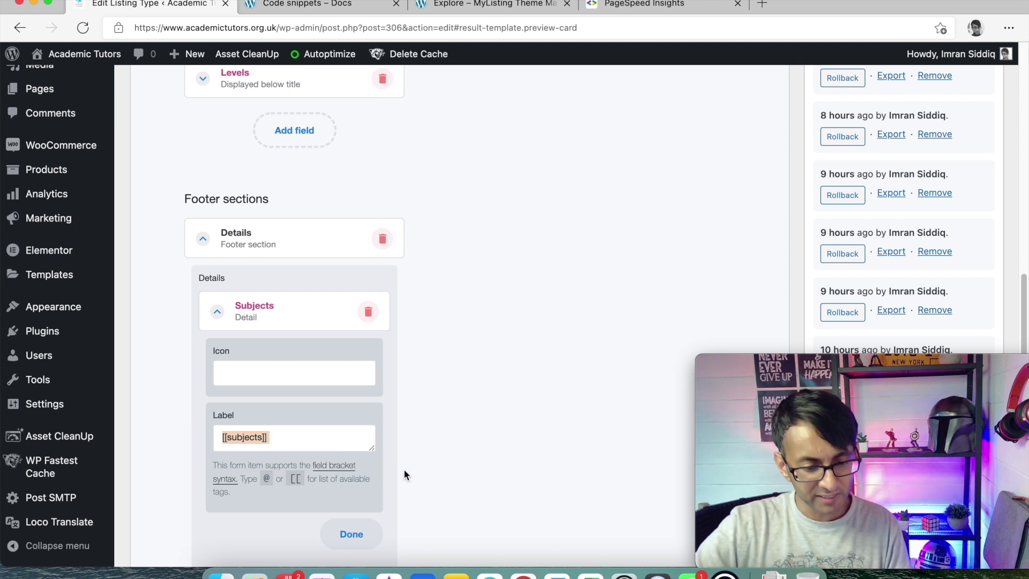
type("[[sub")
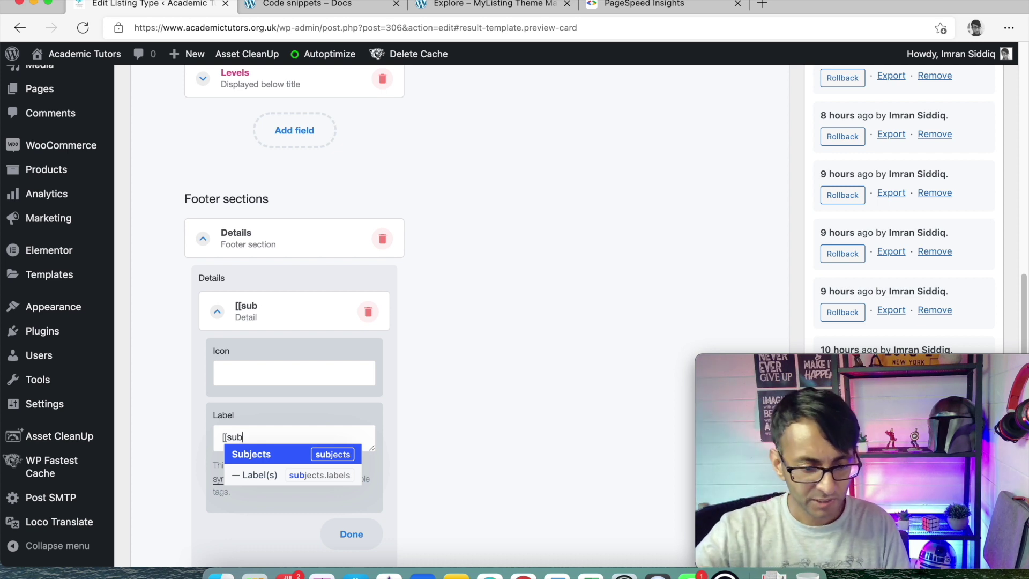
left_click(294, 453)
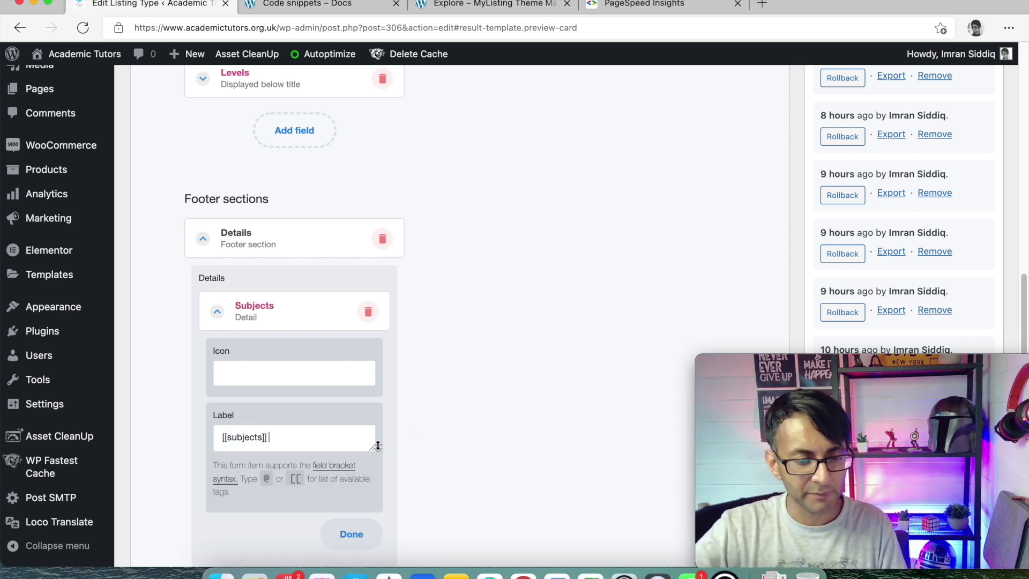
left_click(217, 311)
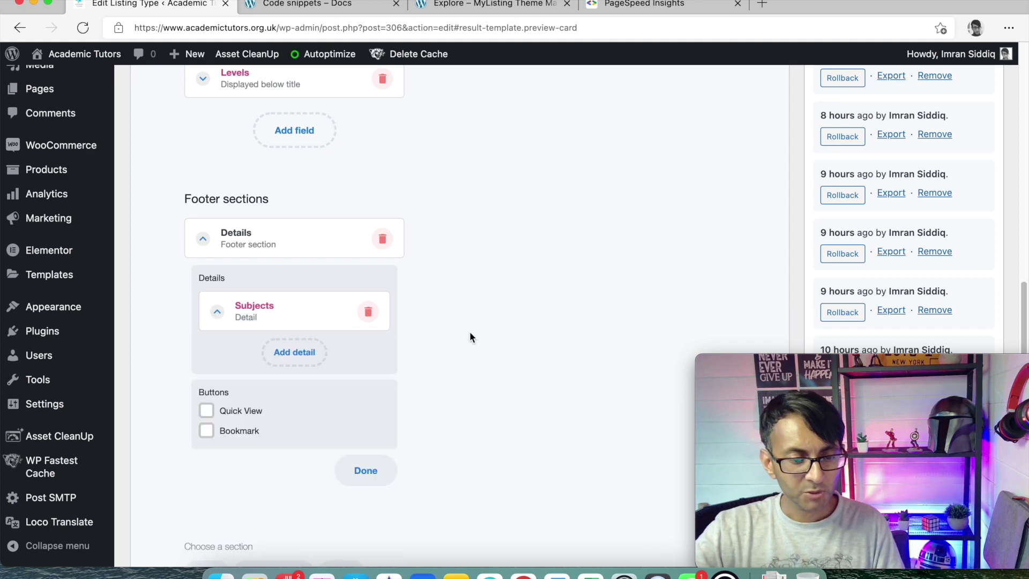
Open the Quick View settings and look through the map skin options, keeping Light selected
scroll(483, 327, "up", 8)
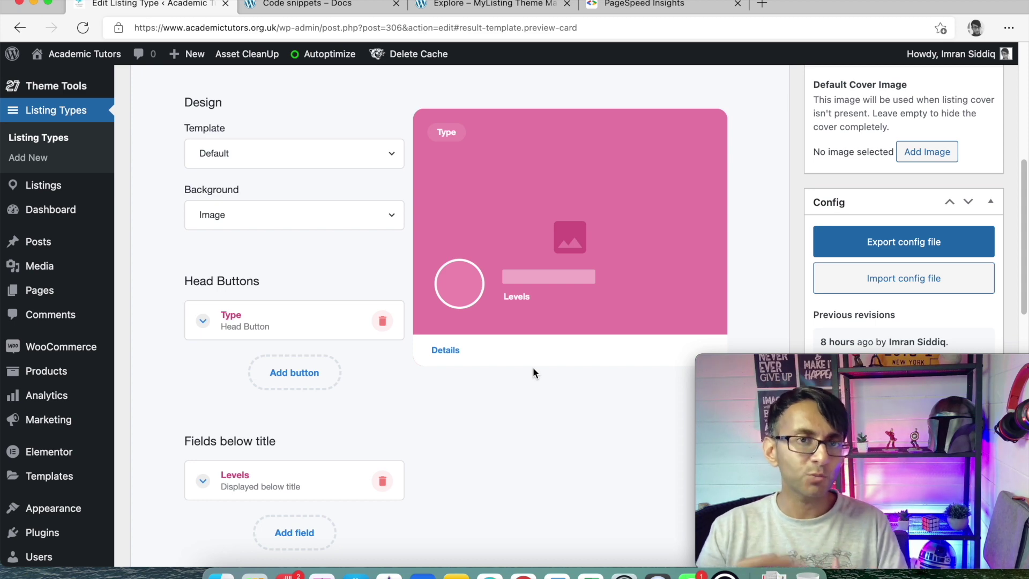
scroll(632, 305, "up", 7)
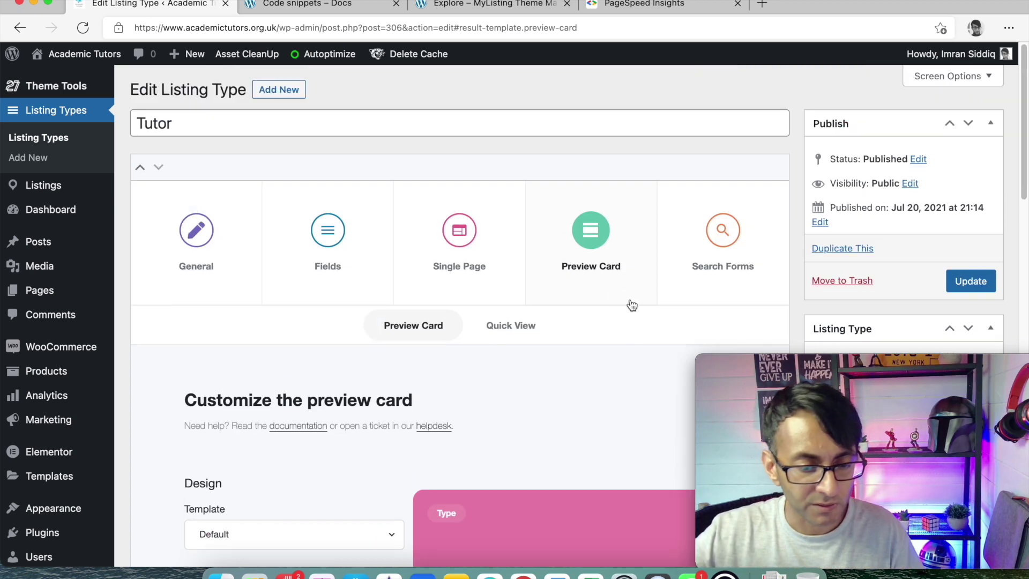
left_click(513, 327)
scroll(558, 363, "down", 5)
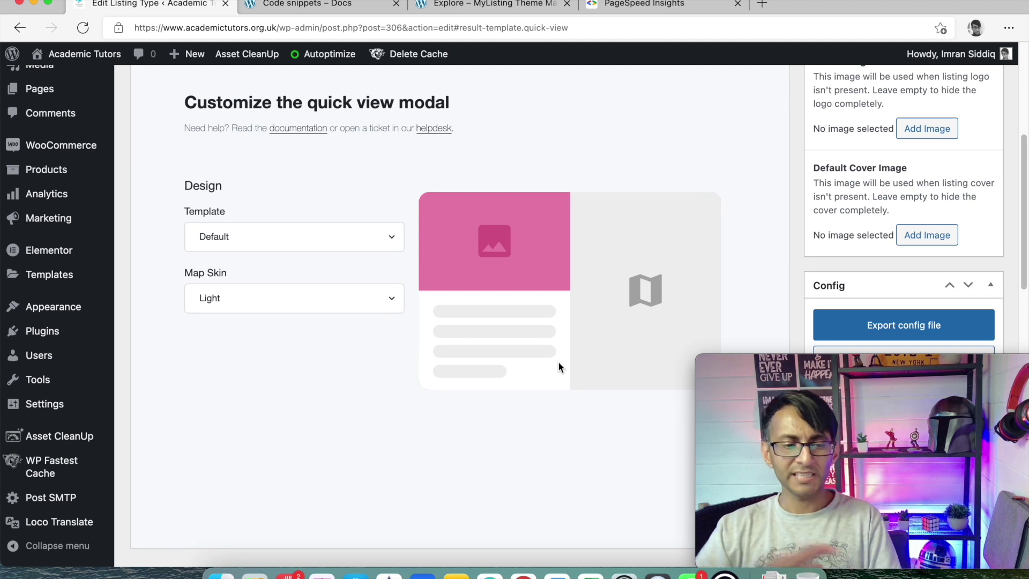
left_click(306, 299)
left_click(293, 332)
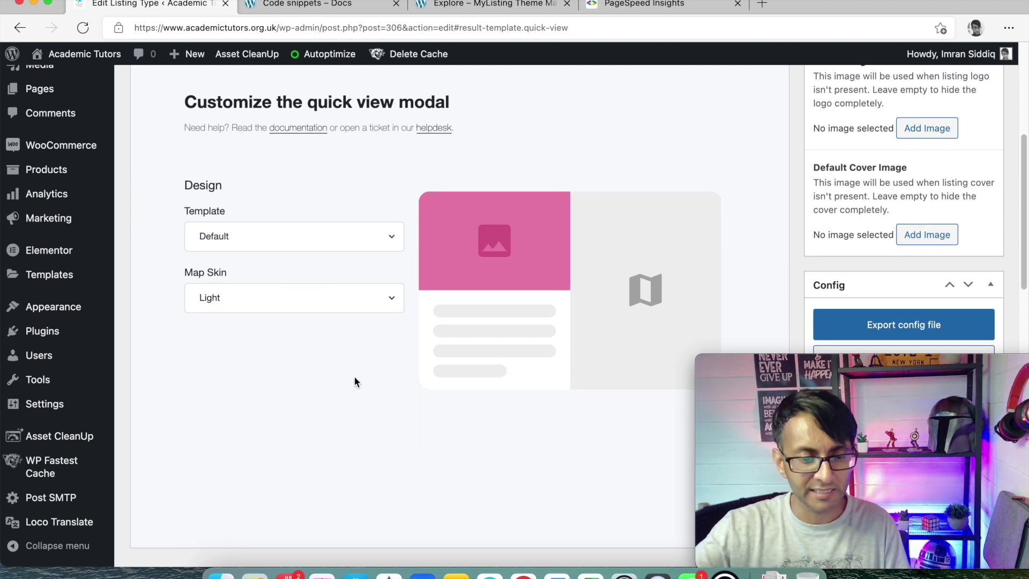
left_click(340, 310)
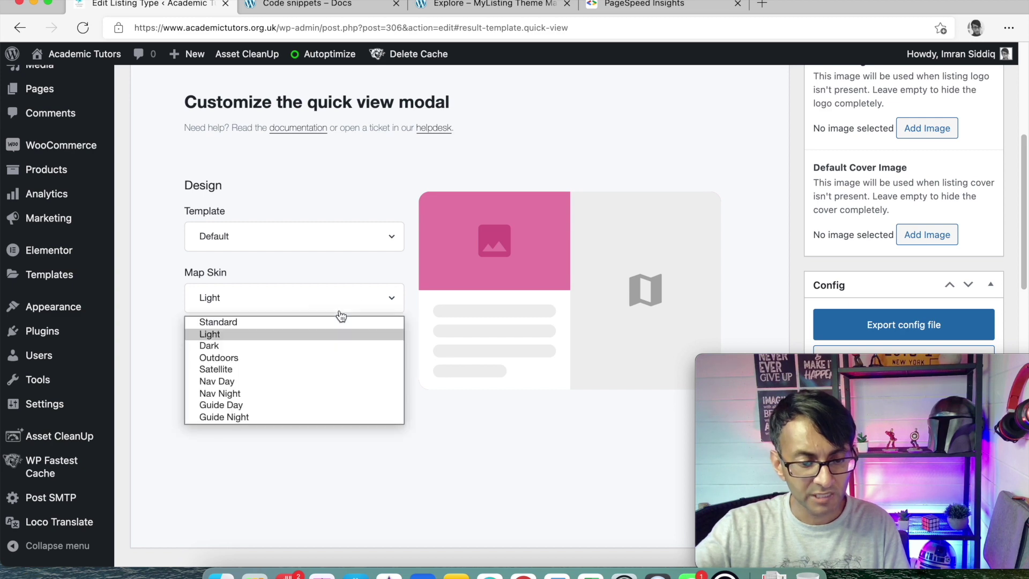
left_click(445, 492)
Open the Search Forms settings and review the advanced form's active and available filters
scroll(504, 454, "up", 6)
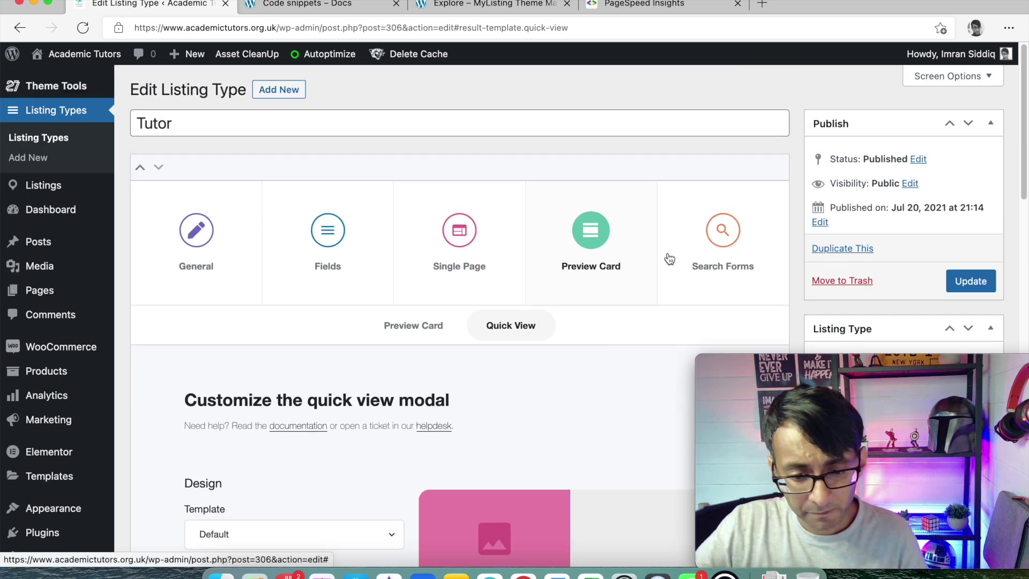
left_click(718, 250)
scroll(655, 305, "down", 4)
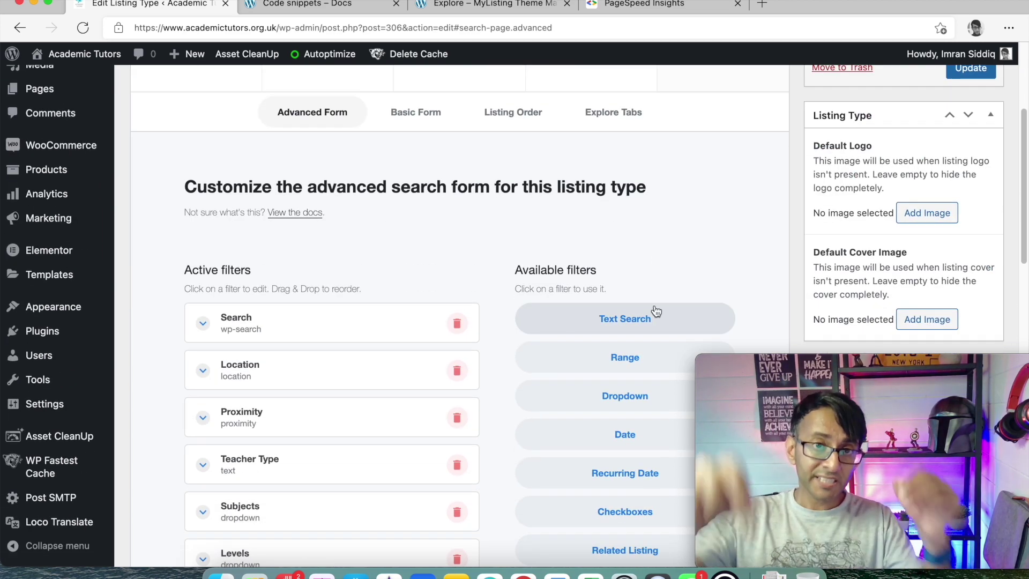
scroll(643, 291, "down", 3)
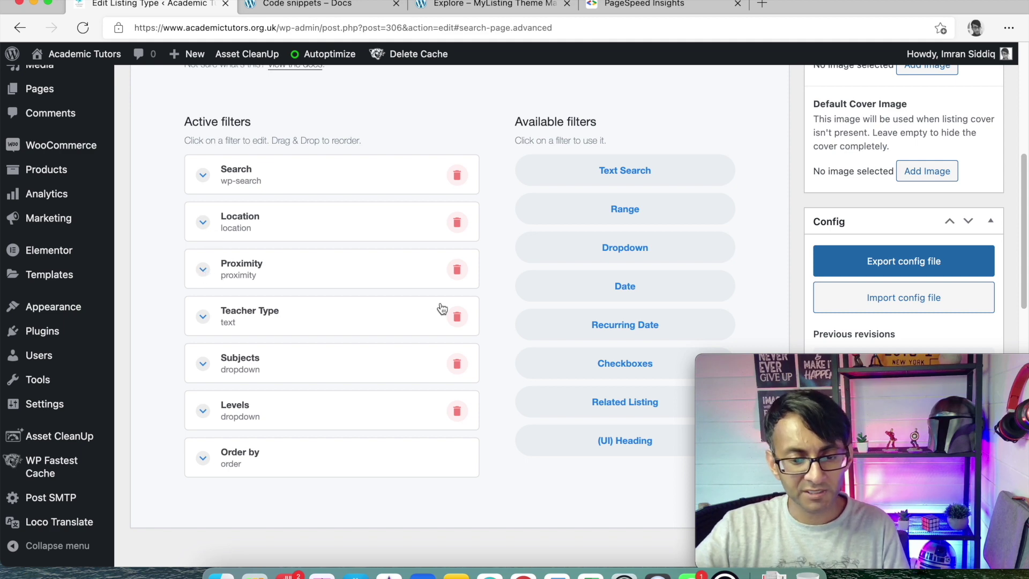
Review the Proximity filter's label, units, step size, maximum and default values in the advanced form's active filters, and collapse it
scroll(434, 303, "down", 8)
scroll(441, 305, "up", 10)
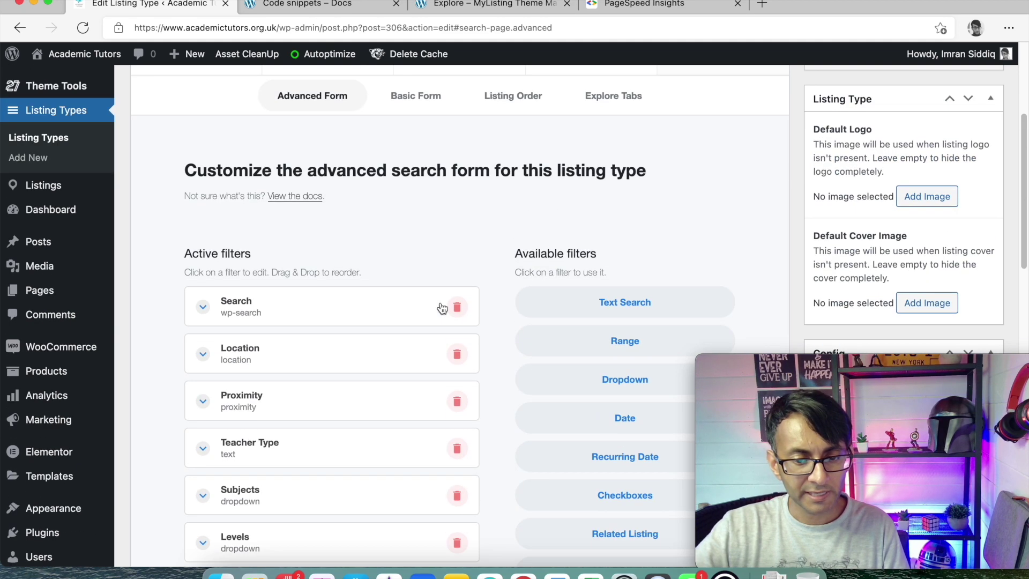
left_click(208, 406)
left_click(206, 405)
scroll(237, 371, "down", 1)
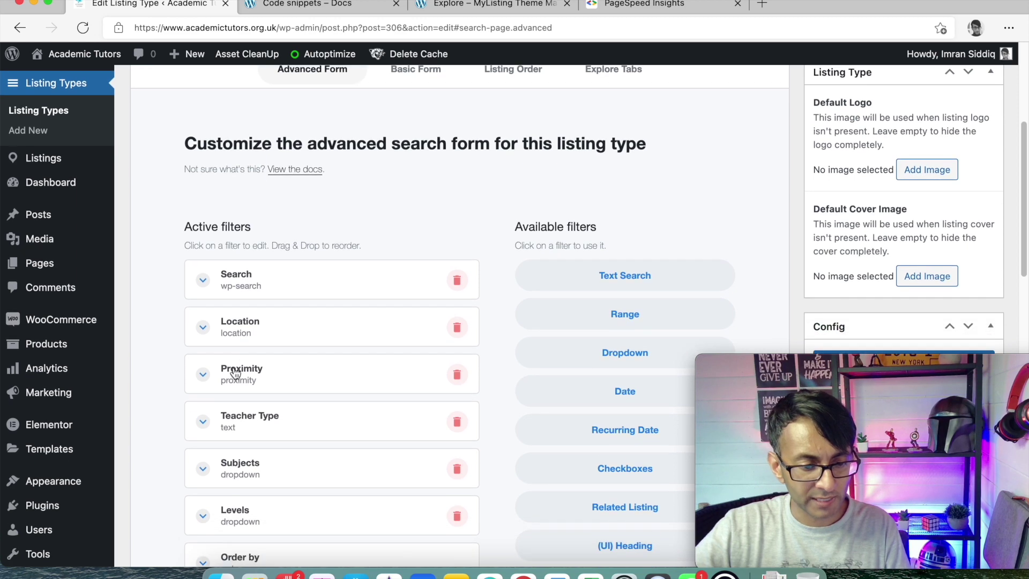
left_click(238, 372)
scroll(300, 359, "down", 5)
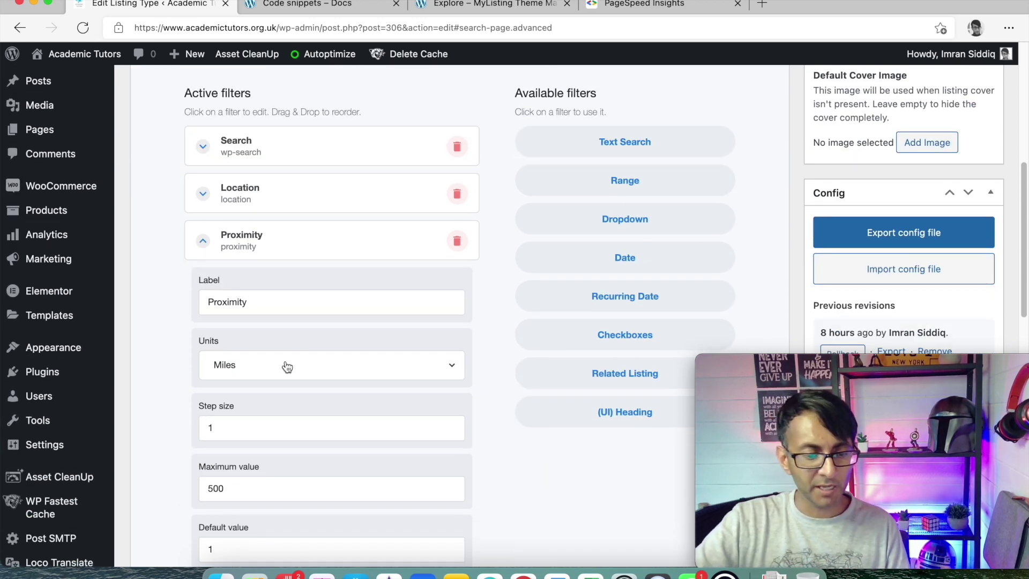
scroll(287, 366, "down", 4)
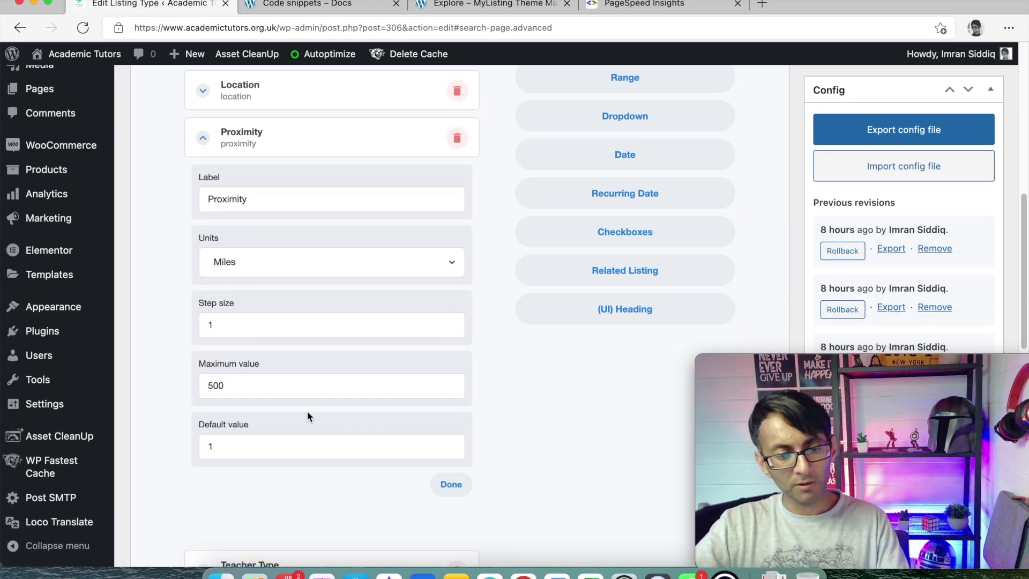
scroll(268, 321, "up", 3)
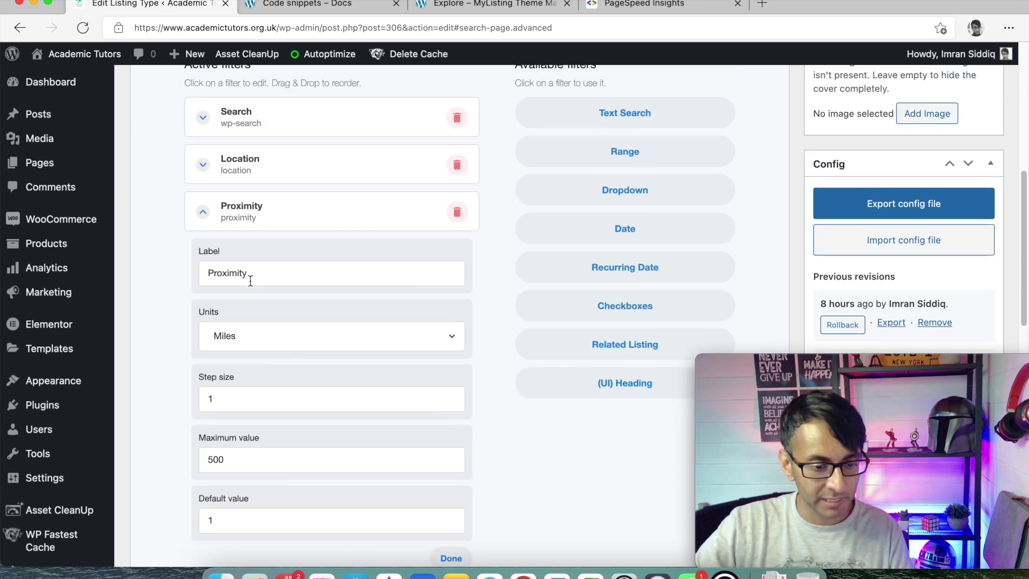
left_click(204, 216)
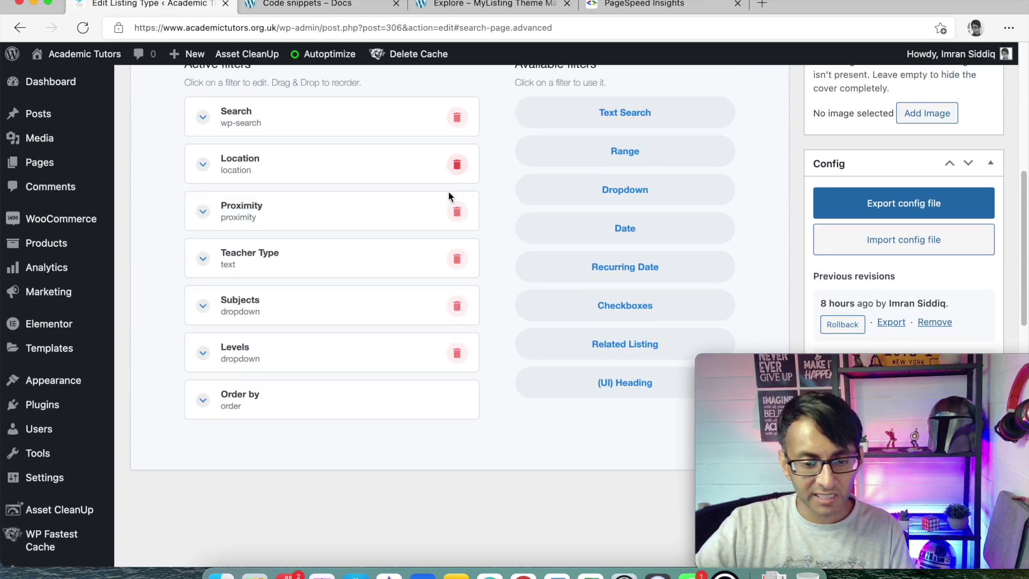
Look through the Teacher Type filter's field options, keeping Type selected, and inspect the Subjects filter's settings, collapsing both
left_click(207, 260)
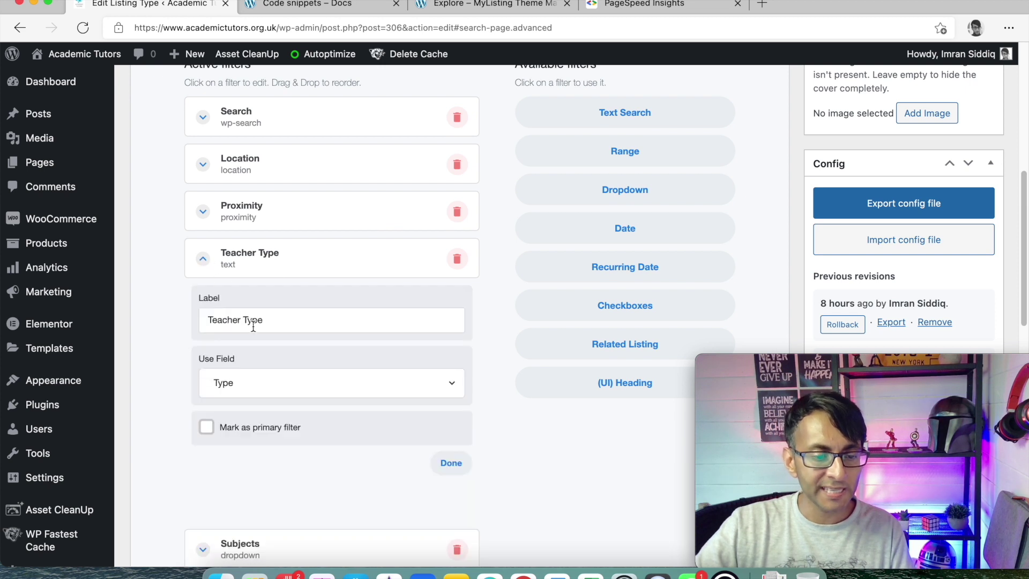
left_click(330, 382)
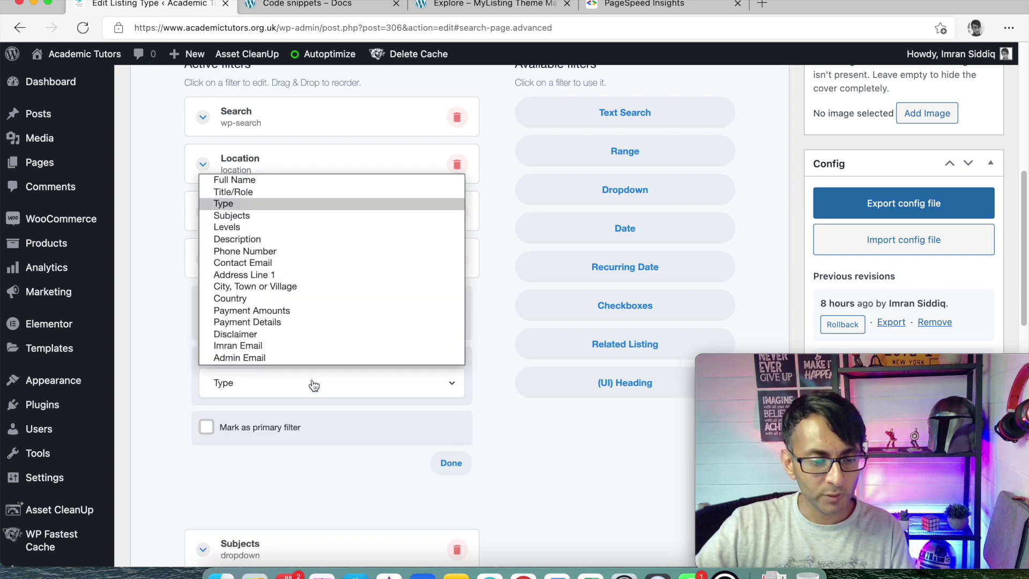
left_click(302, 204)
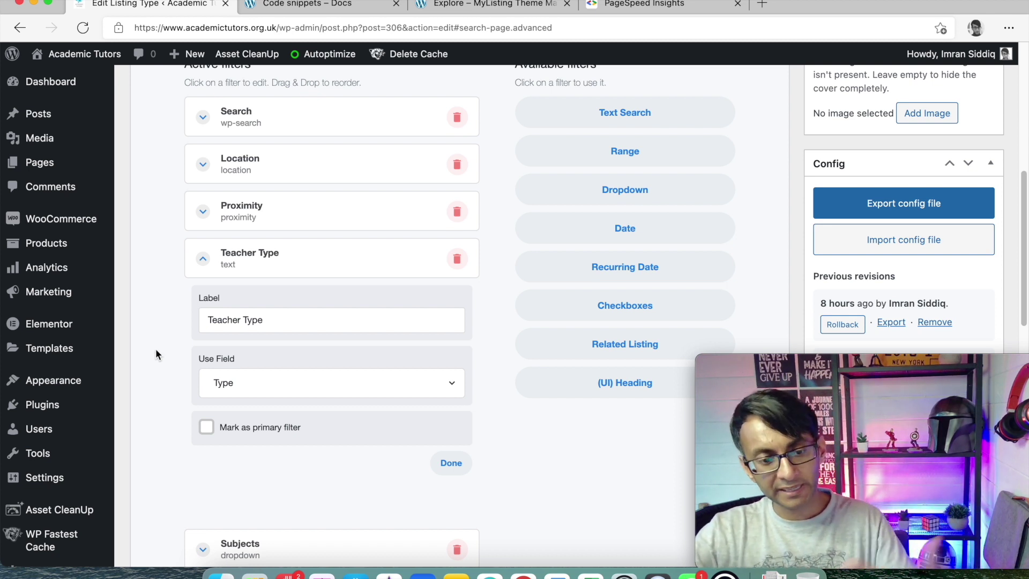
left_click(203, 259)
left_click(266, 312)
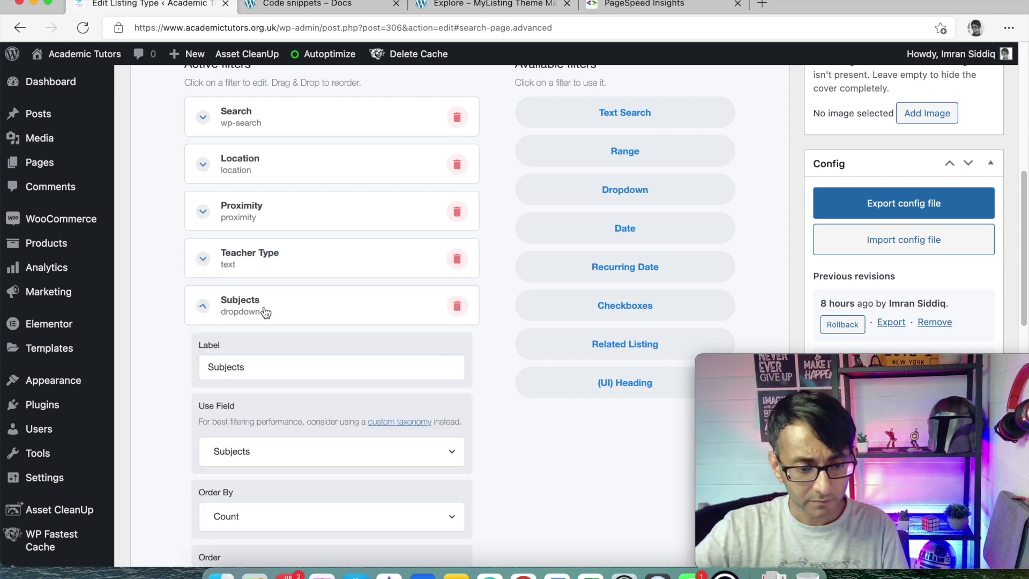
left_click(202, 305)
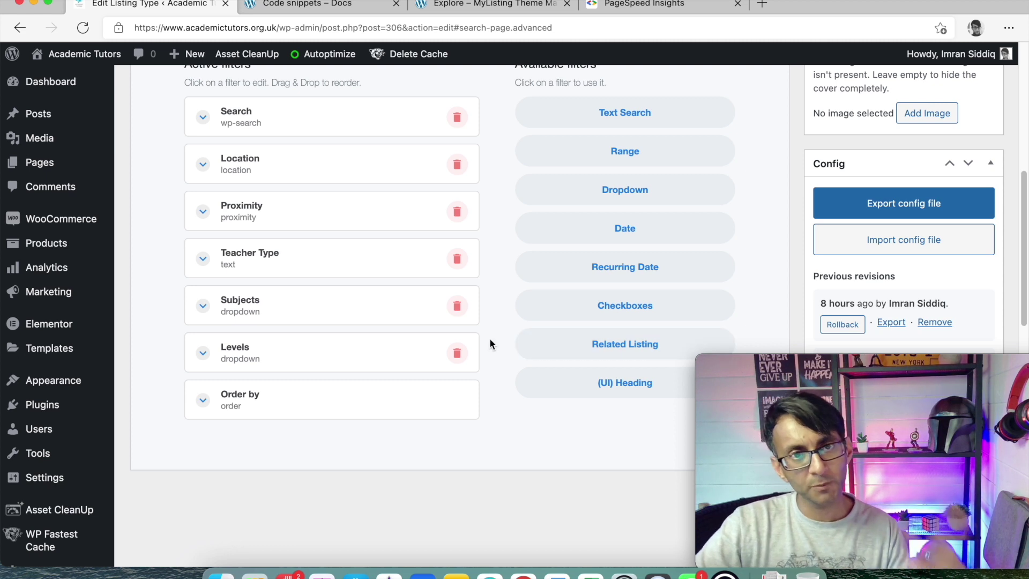
Open the Basic Form search settings and review its active and available filters
scroll(384, 341, "up", 2)
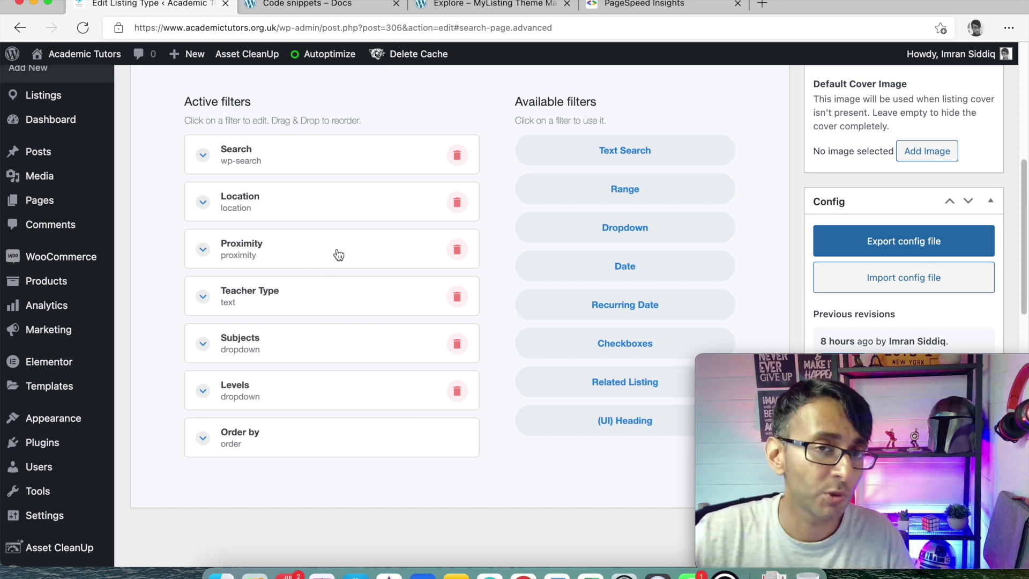
scroll(356, 255, "up", 7)
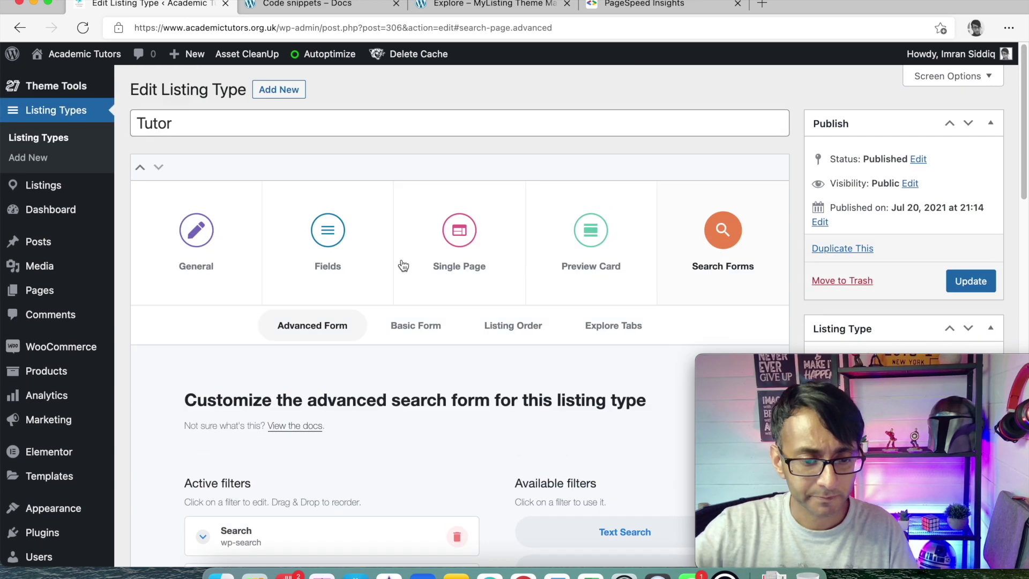
left_click(413, 326)
scroll(513, 363, "down", 5)
scroll(530, 322, "up", 4)
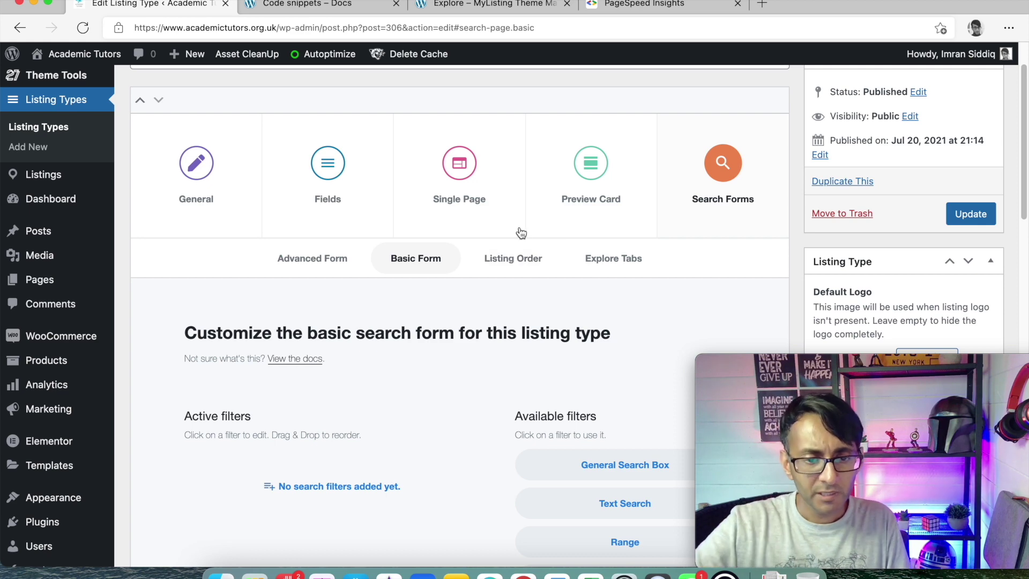
Show the header search suggestions on the MyListing demo's Explore page, and return to the listing type editor
left_click(421, 5)
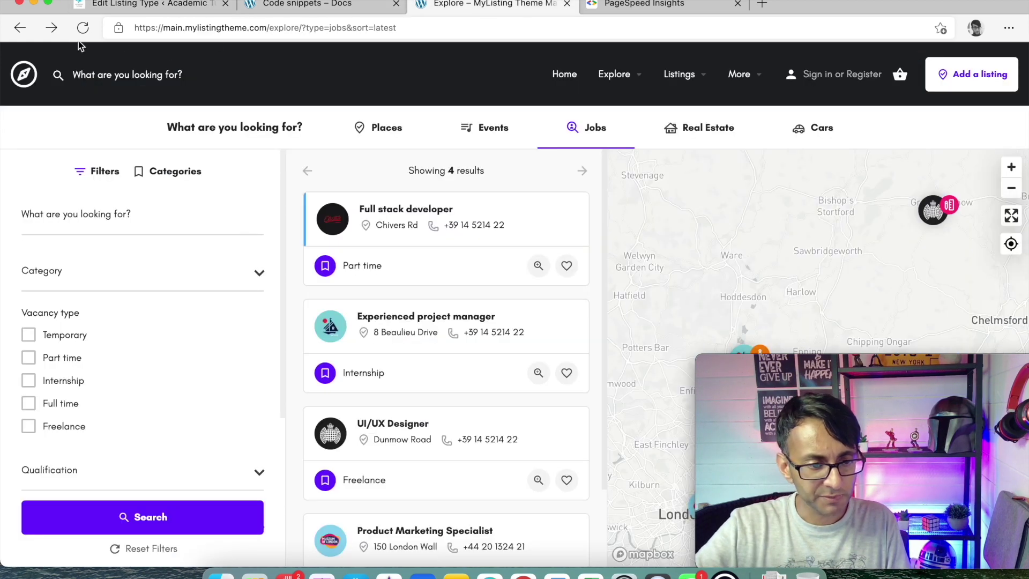
left_click(92, 75)
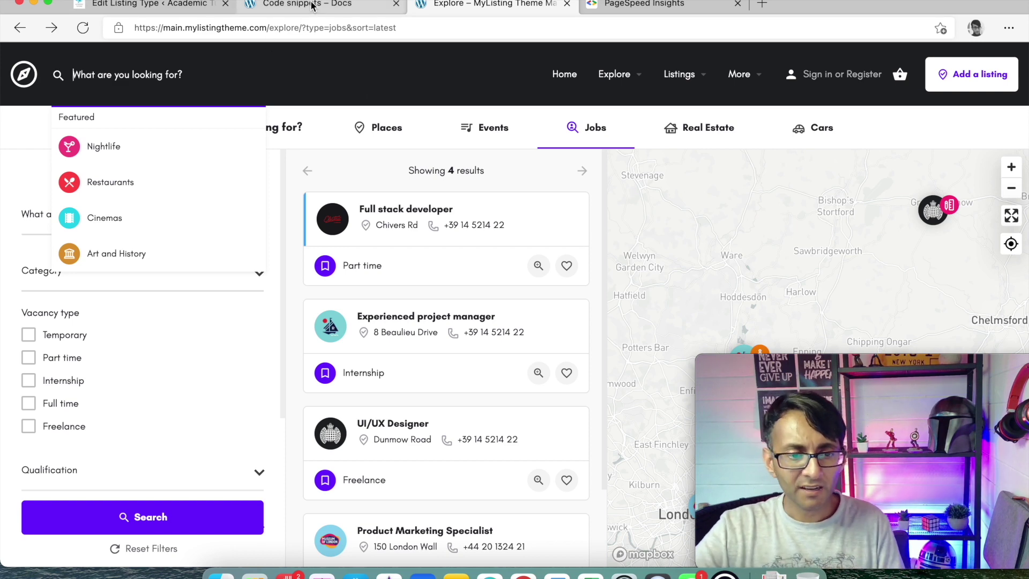
left_click(139, 4)
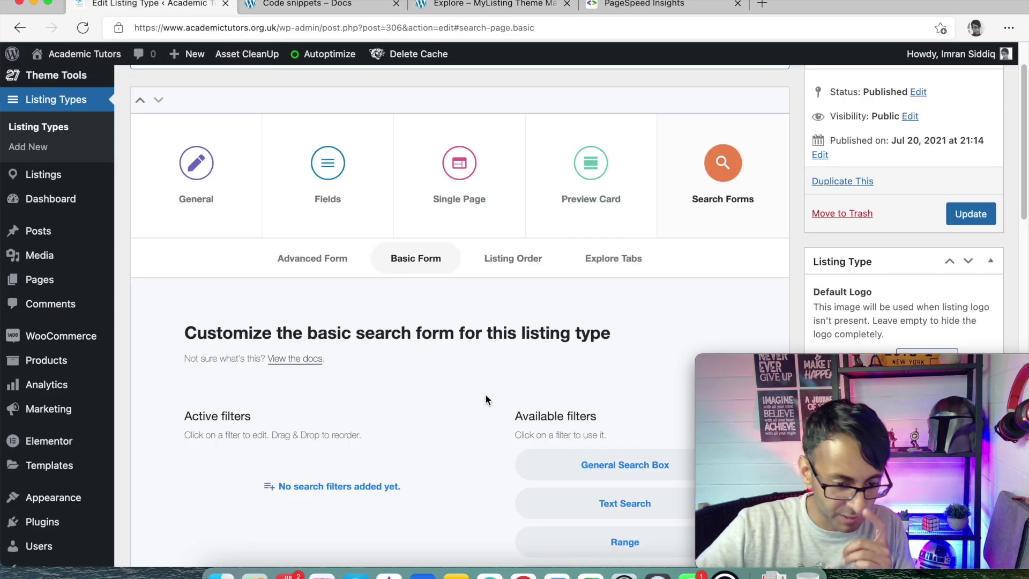
Open the Listing Order settings, inspect the Latest ordering option's label and key, and collapse it
left_click(506, 273)
scroll(452, 385, "down", 3)
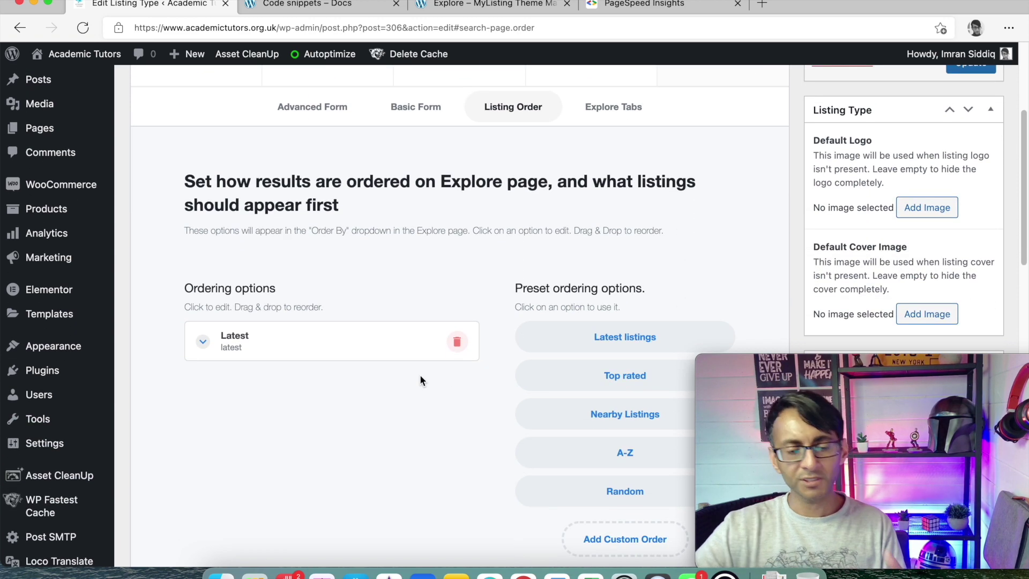
left_click(200, 344)
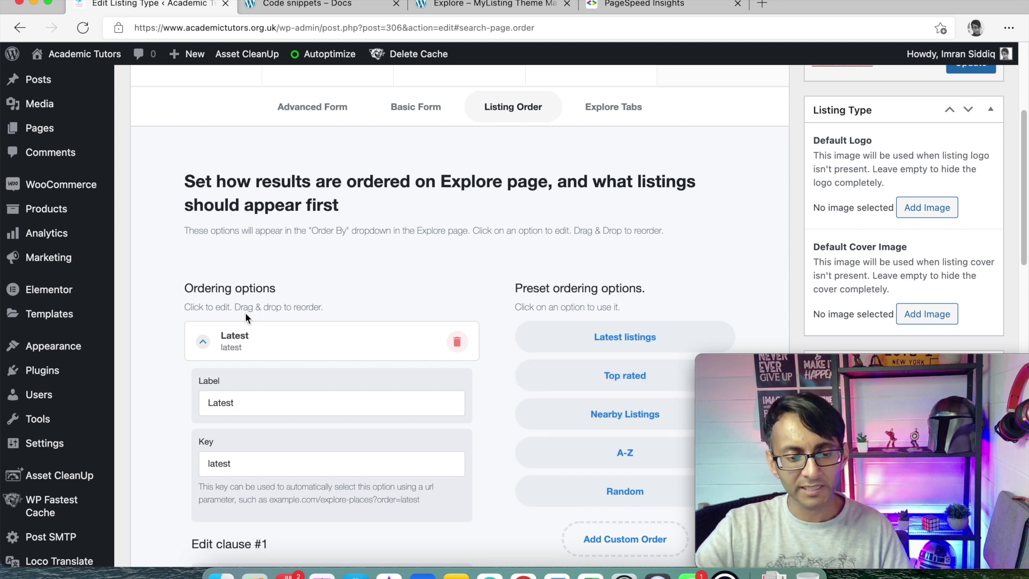
left_click(204, 342)
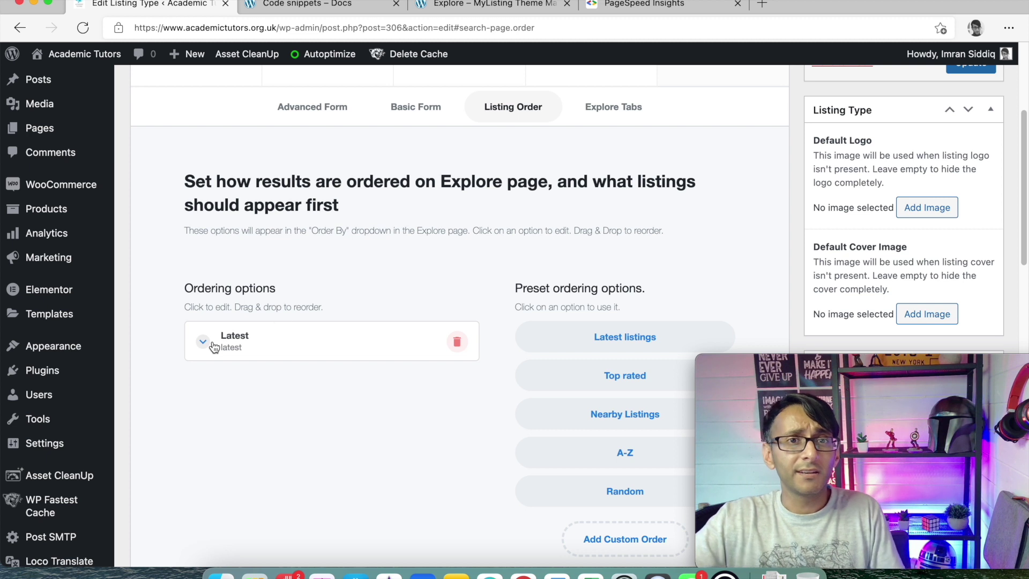
Open the Explore Tabs settings, inspect the Filters tab's label and icon, and collapse it
left_click(613, 111)
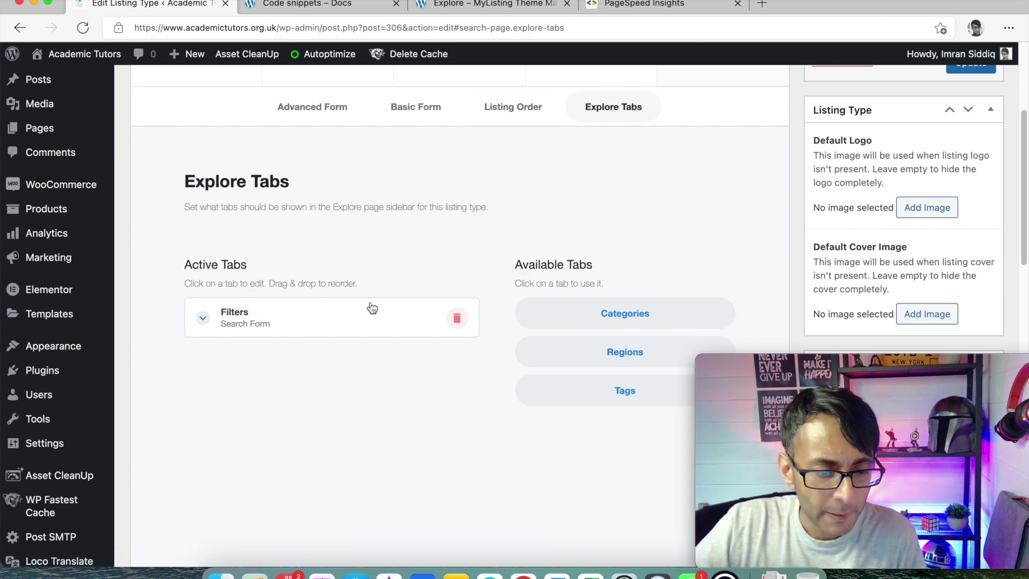
left_click(203, 320)
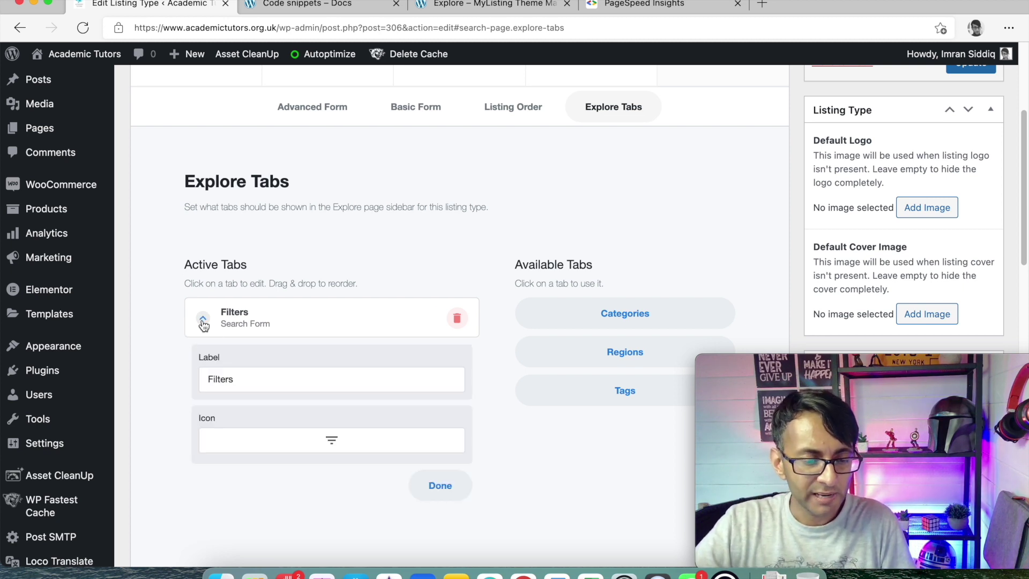
left_click(203, 321)
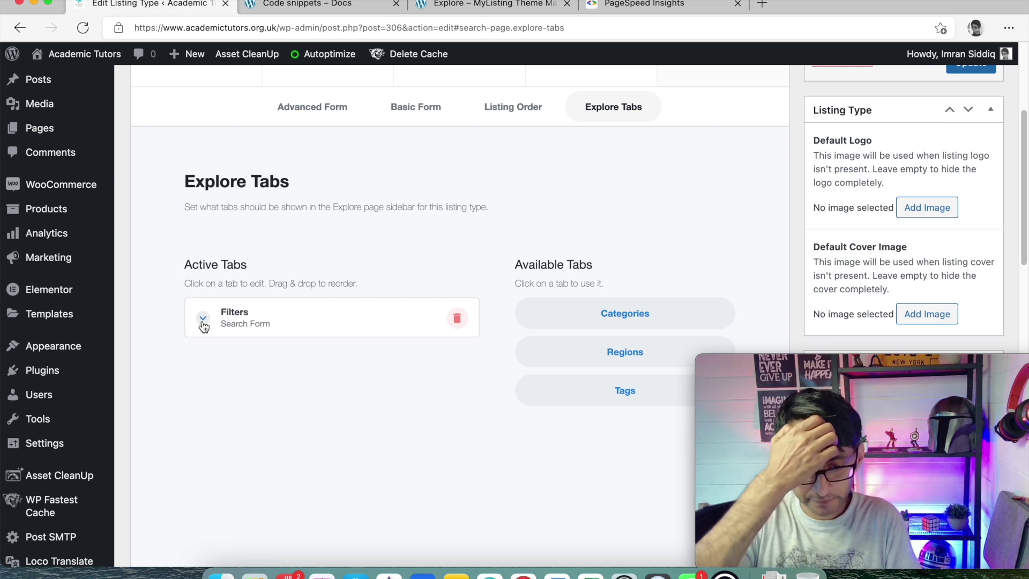
Dismiss the search suggestions on the MyListing demo's Explore page, examine its Filters and Categories tabs, and return to the listing type editor
left_click(475, 6)
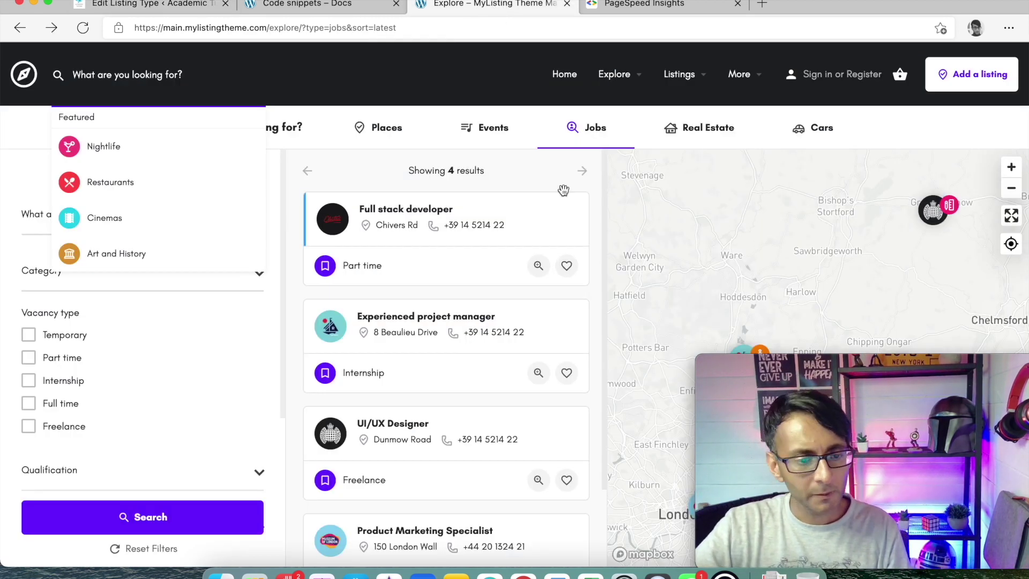
left_click(32, 145)
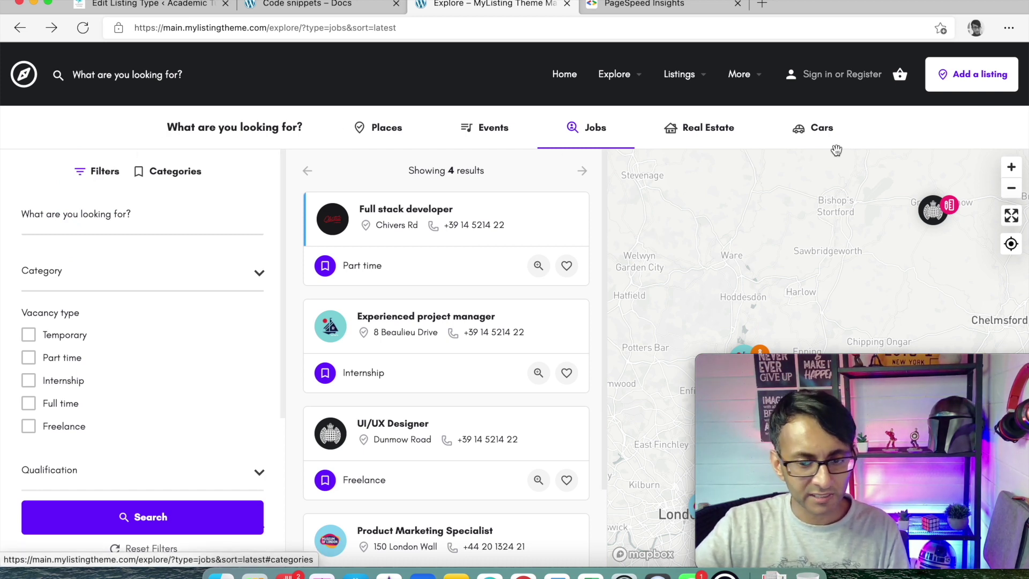
left_click(921, 133)
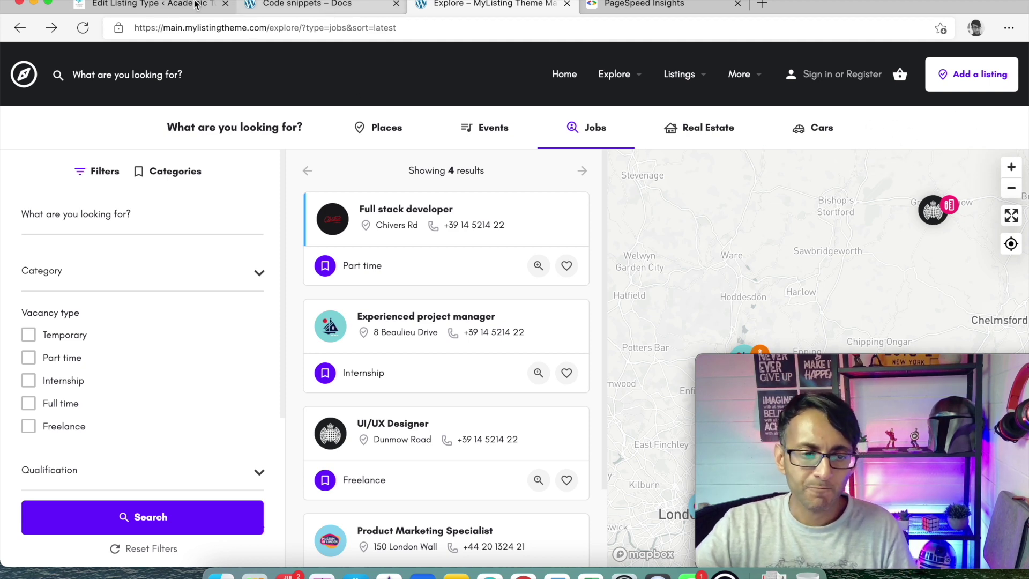
left_click(228, 6)
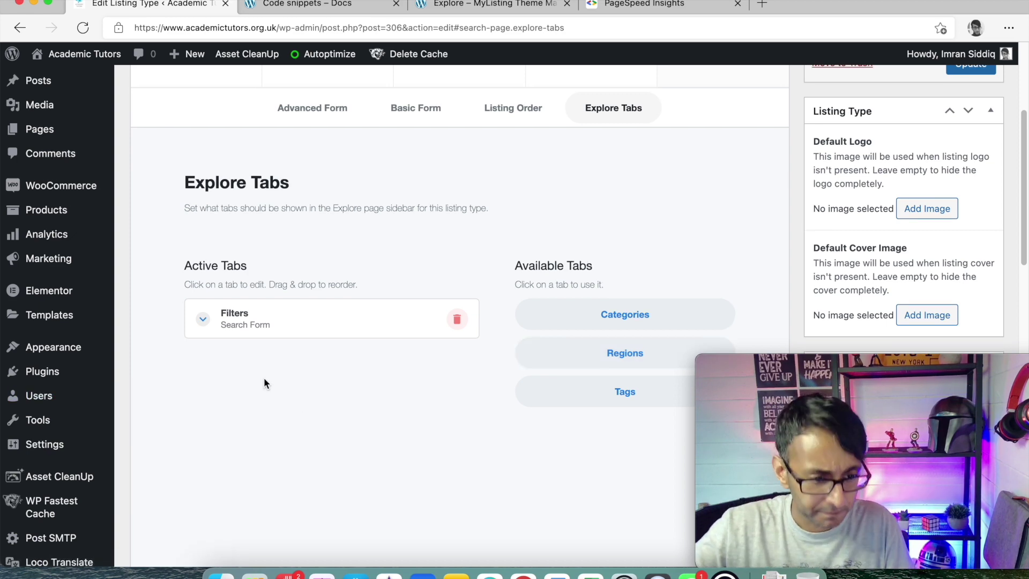
Move the Movie Recording window off the sidebar boxes and review the Config section's export, import and revision options
scroll(263, 383, "up", 5)
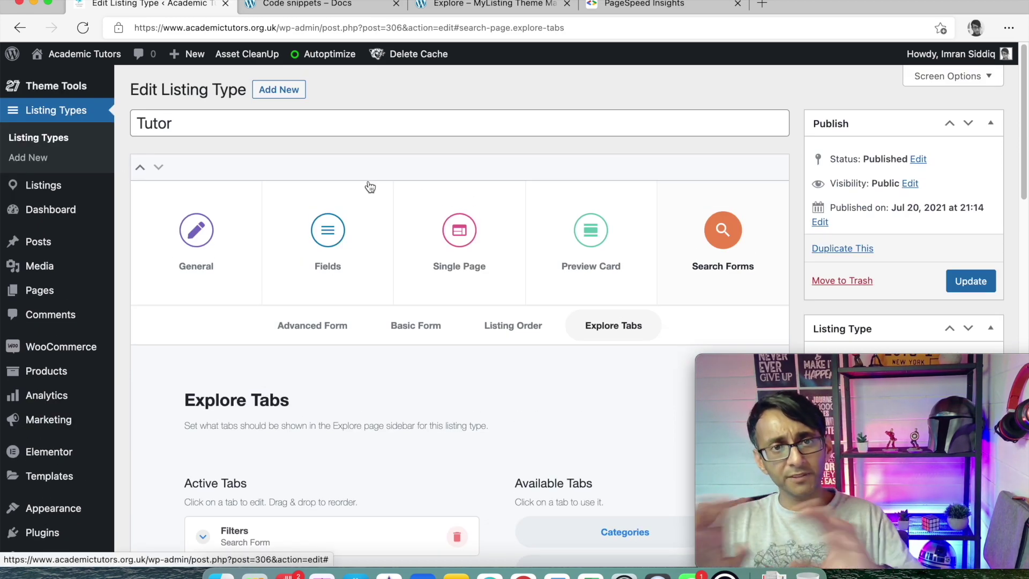
mouse_move(921, 369)
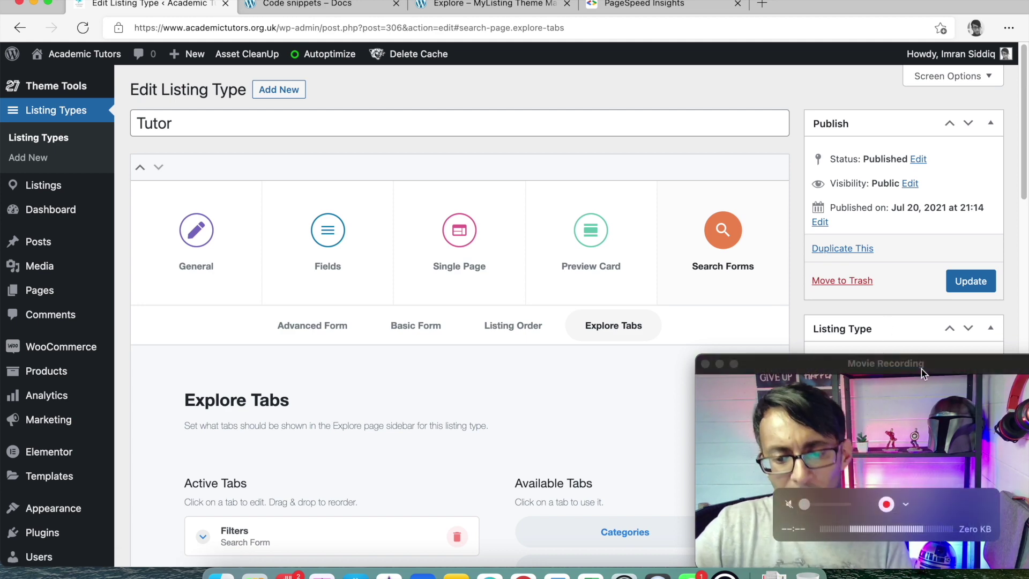
left_click_drag(921, 368, 403, 293)
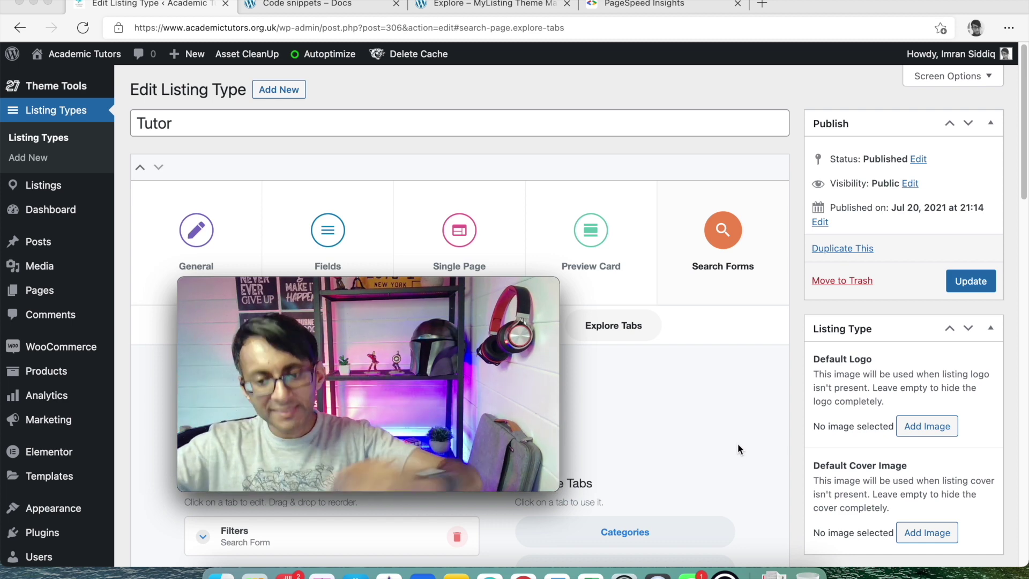
scroll(738, 443, "down", 5)
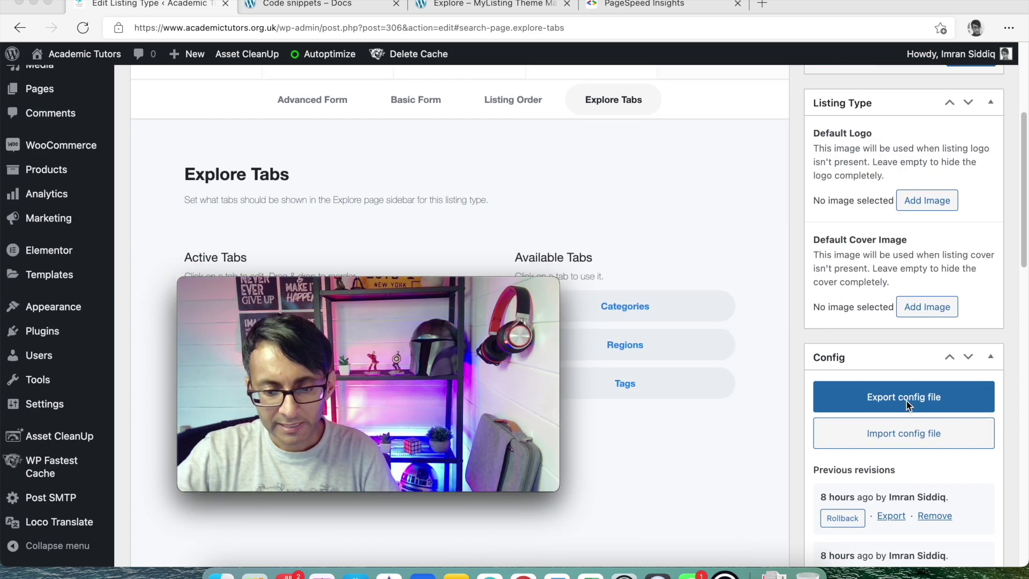
scroll(802, 399, "down", 1)
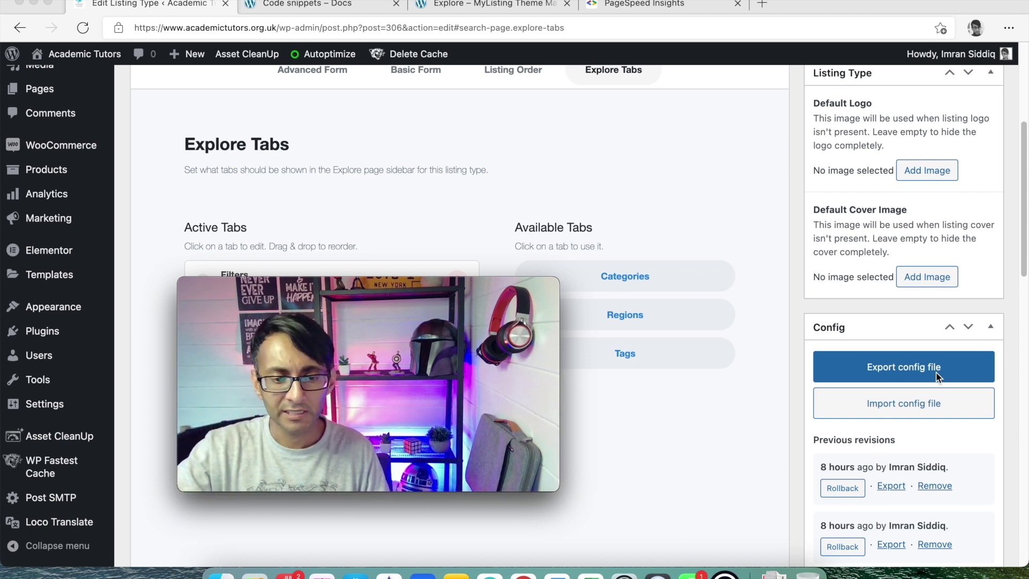
Open the overview of all listing types and move the Movie Recording window to the empty area below the list
scroll(223, 107, "up", 5)
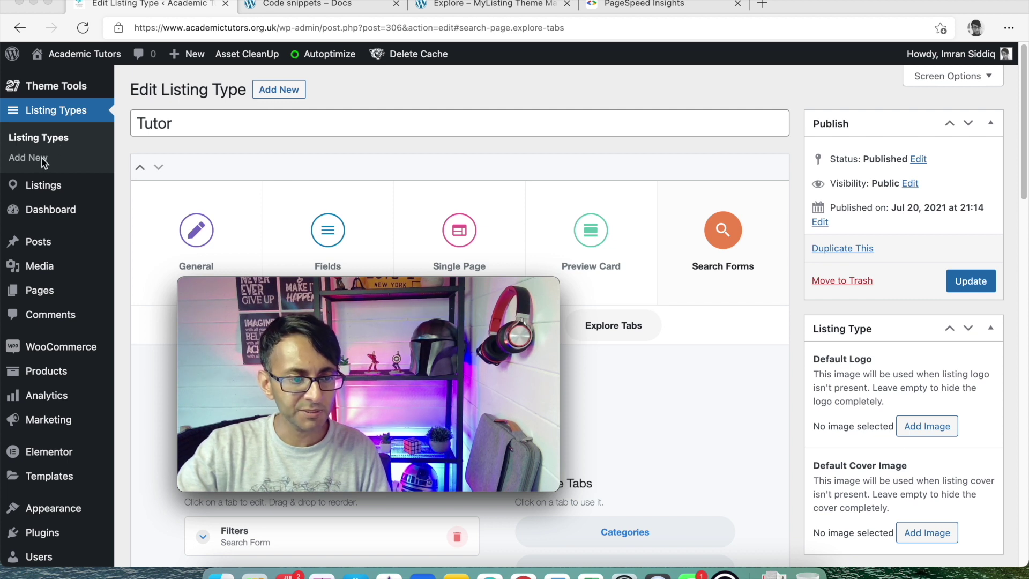
left_click(47, 143)
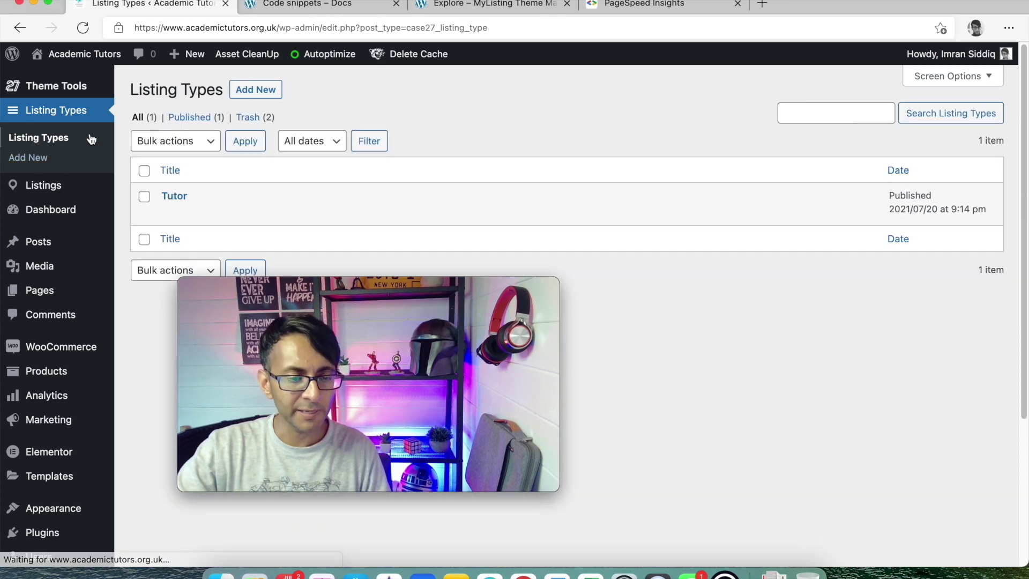
mouse_move(368, 290)
left_click_drag(367, 285, 751, 336)
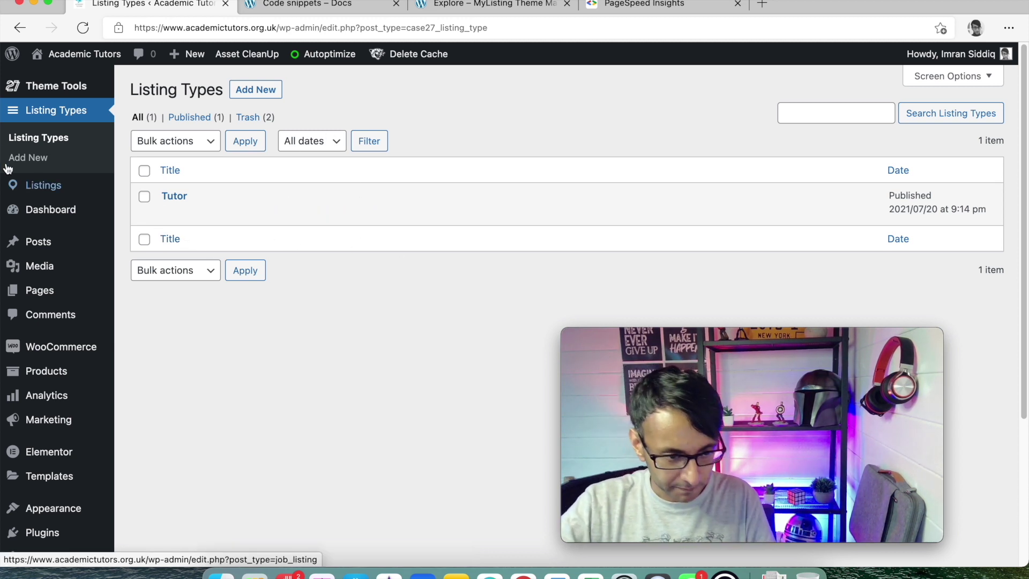
Add a new listing titled with a tutor's name, set its listing type to Tutor and allow the page to reload
mouse_move(47, 196)
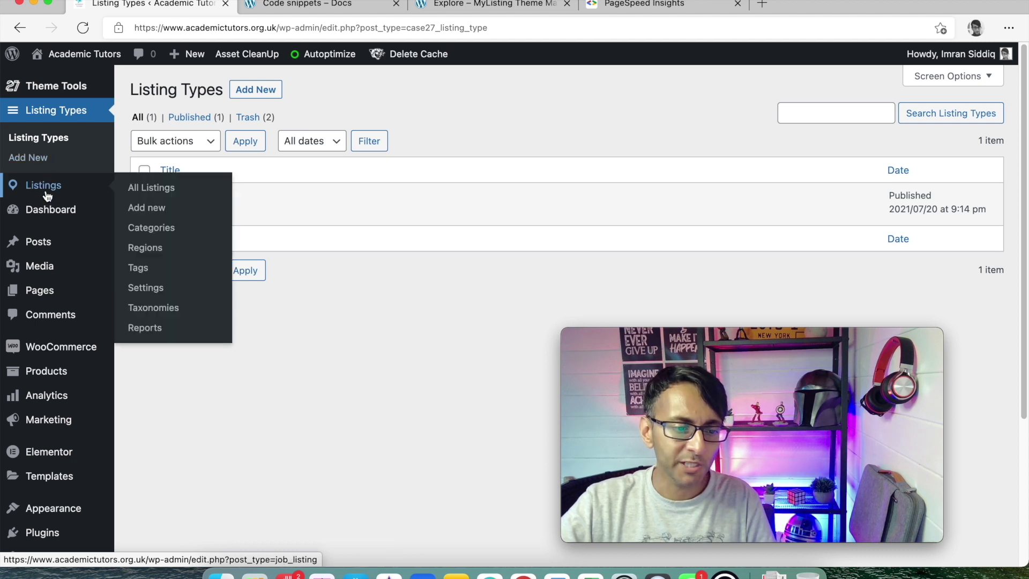
left_click(166, 212)
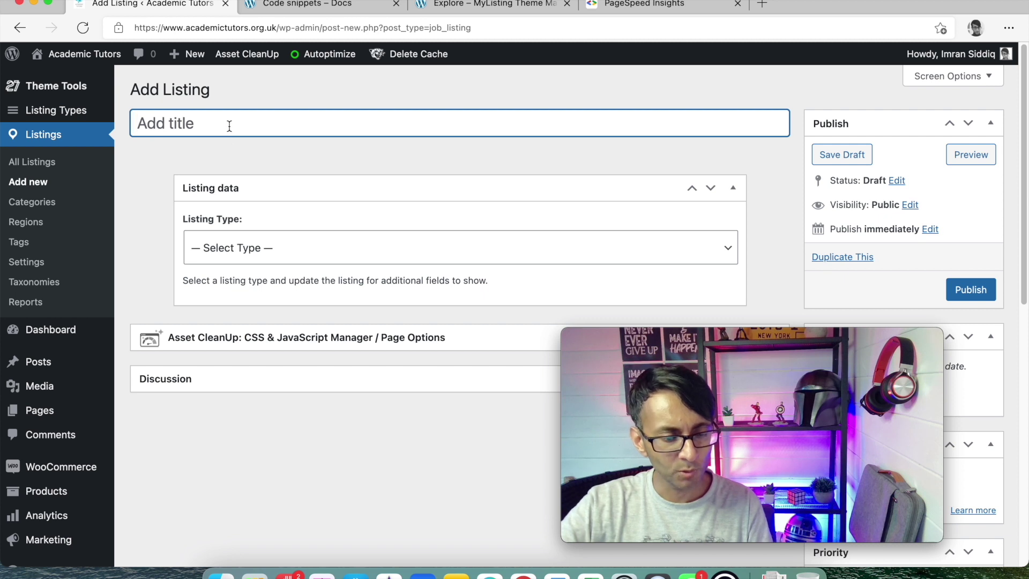
type("Mr Smith")
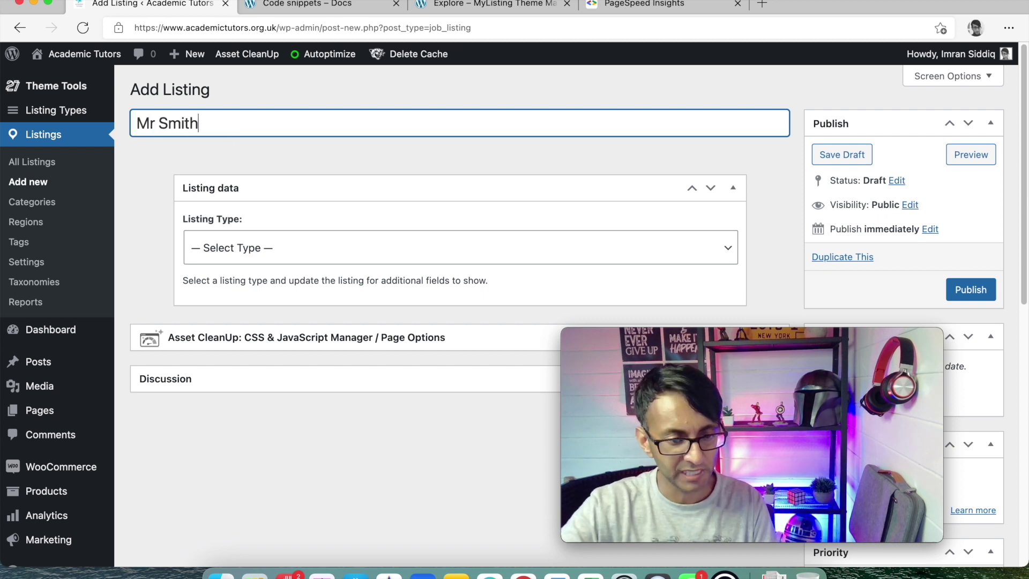
left_click(290, 252)
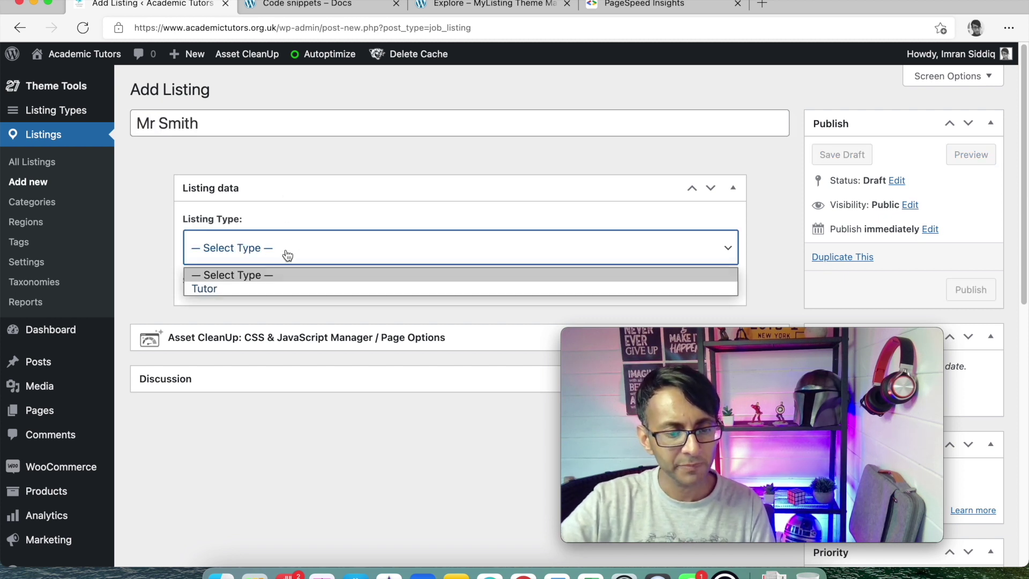
left_click(277, 286)
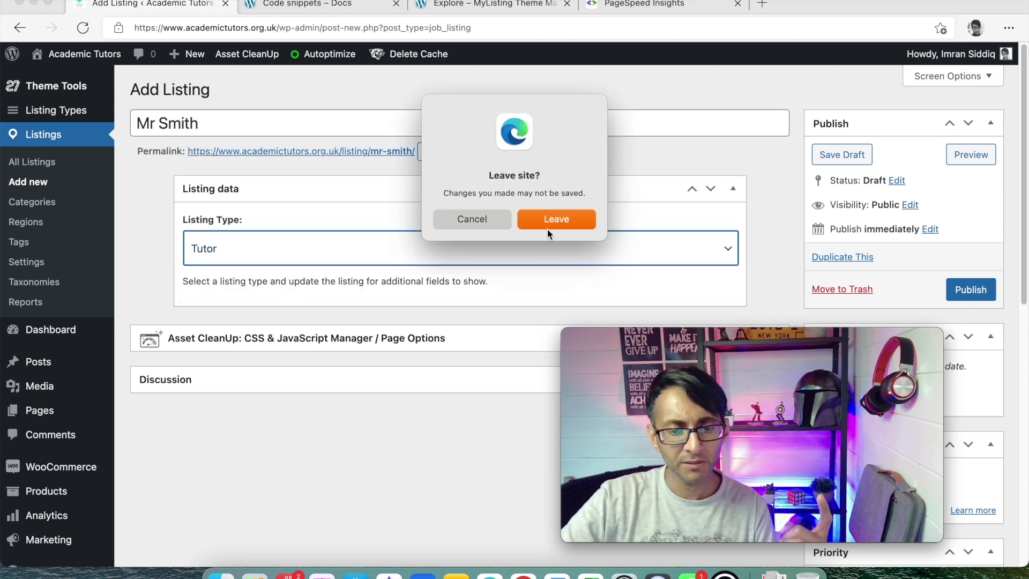
left_click(551, 221)
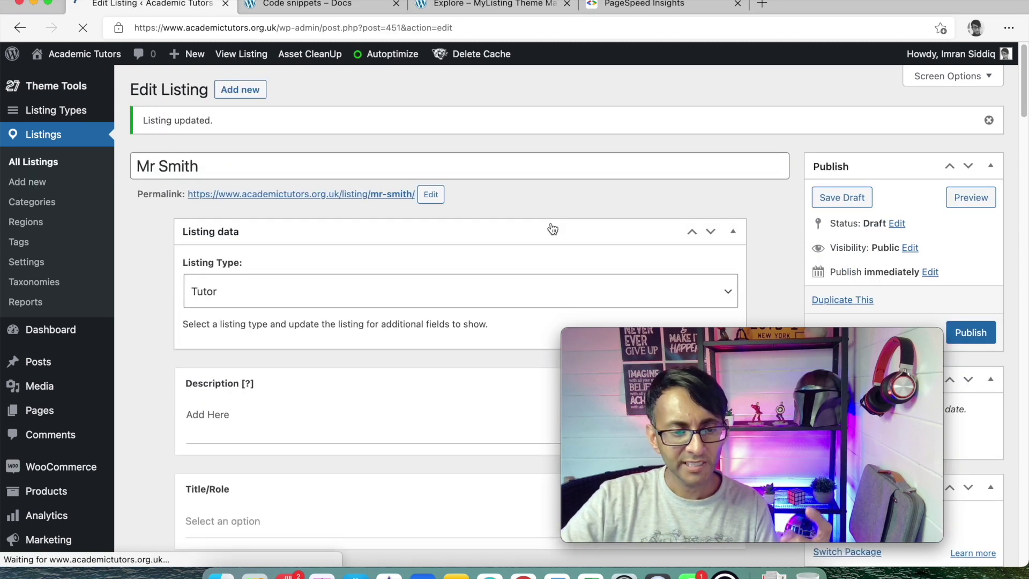
Move the Movie Recording window off the form and look through the listing's fields, including the Title/Role options
left_click_drag(750, 334, 909, 336)
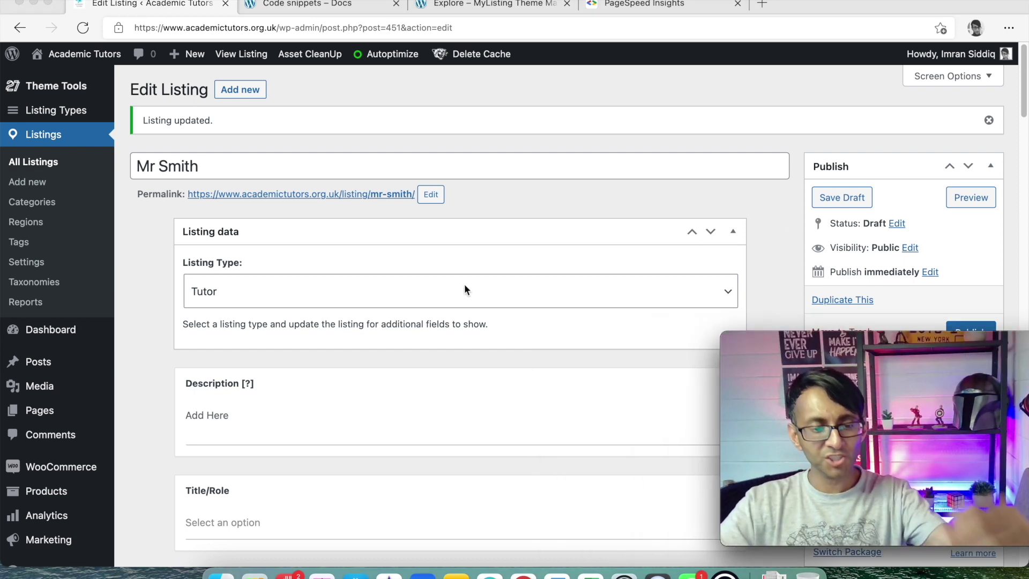
scroll(463, 285, "down", 6)
scroll(463, 289, "down", 15)
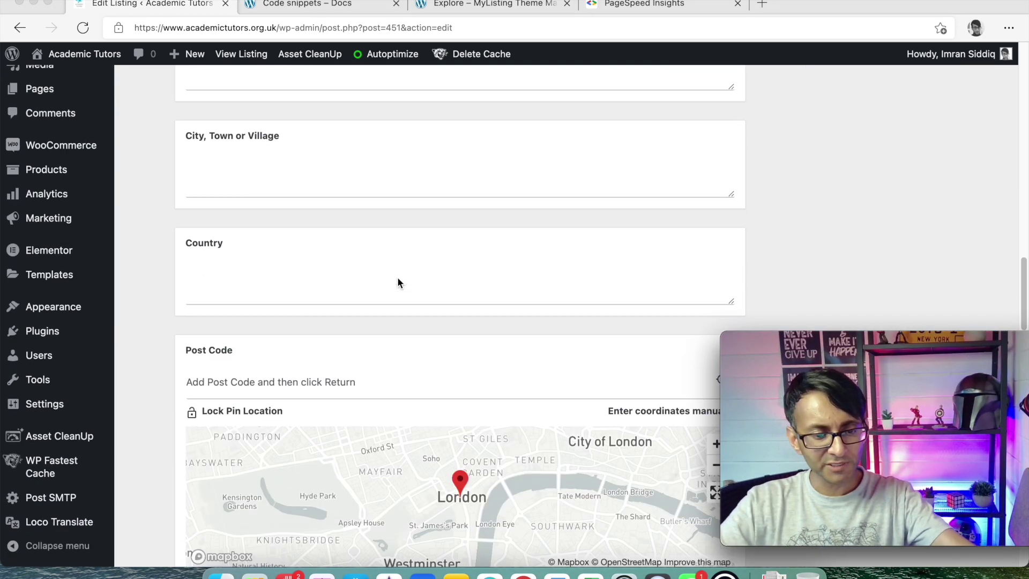
scroll(397, 276, "down", 7)
scroll(410, 309, "up", 20)
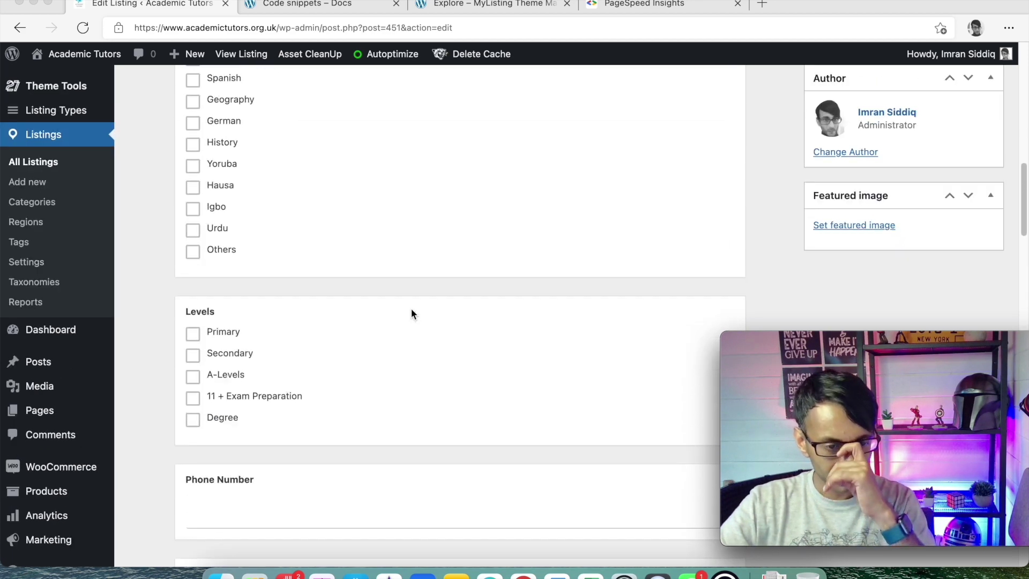
scroll(397, 300, "up", 3)
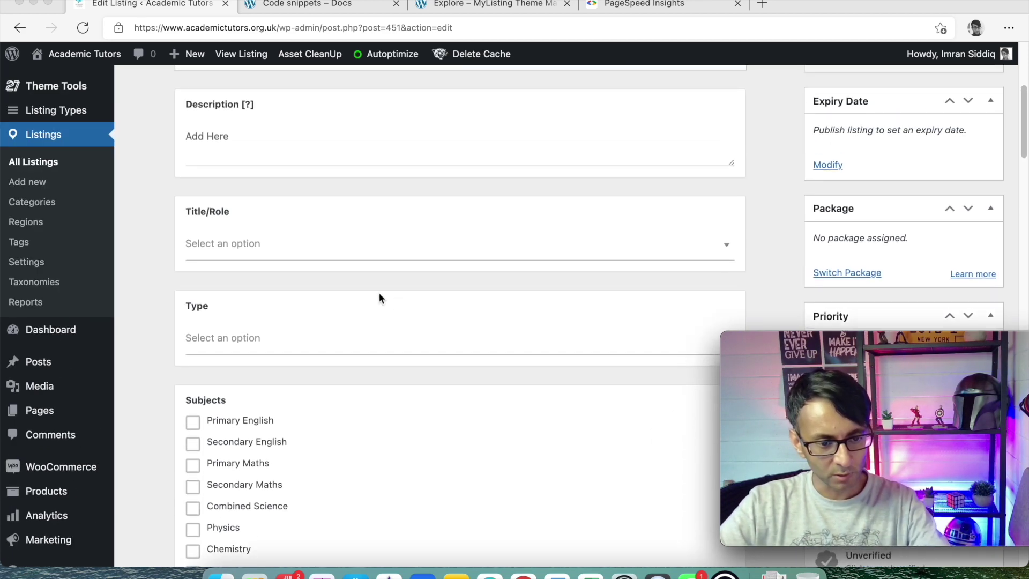
left_click(362, 252)
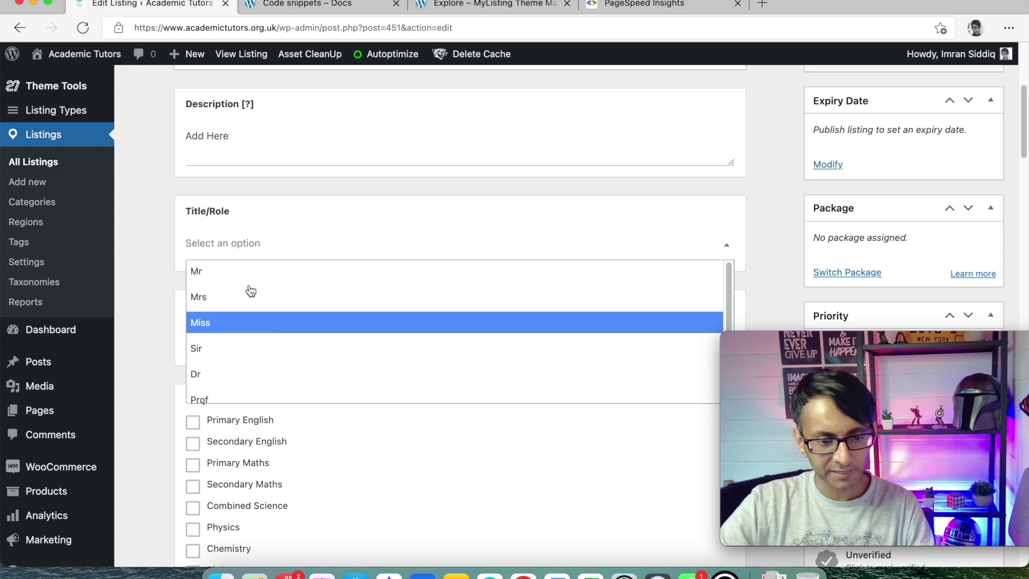
left_click(148, 233)
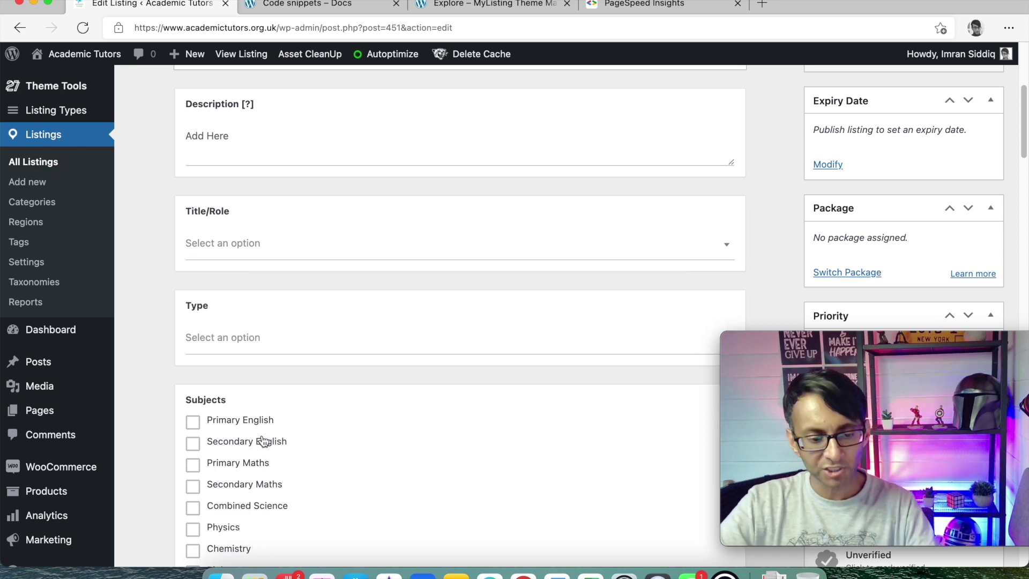
scroll(262, 433, "up", 10)
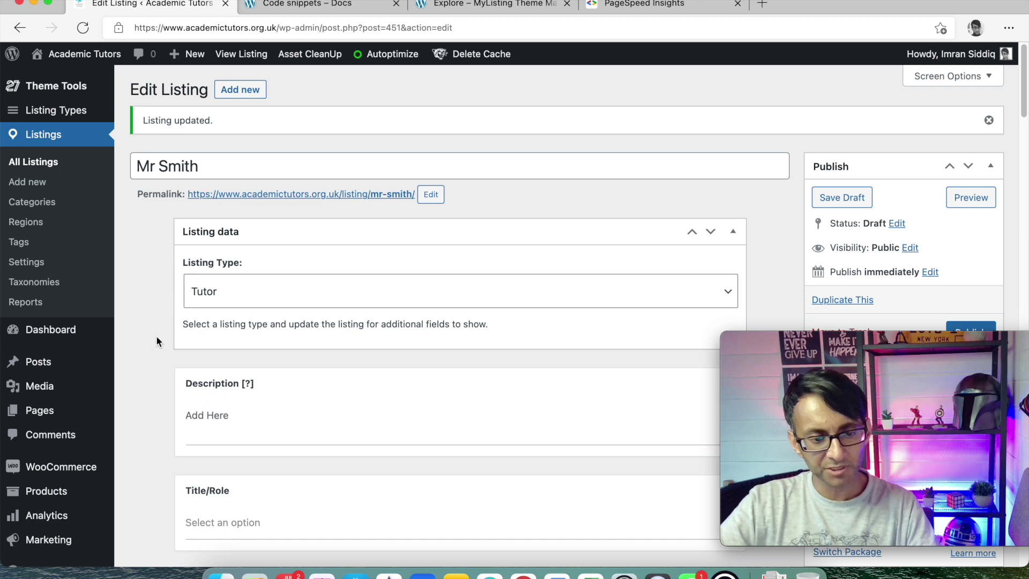
Enter a postcode in the listing's Post Code field, pick a suggested address and check the pin on the map
scroll(303, 395, "down", 15)
left_click(311, 383)
type("LE")
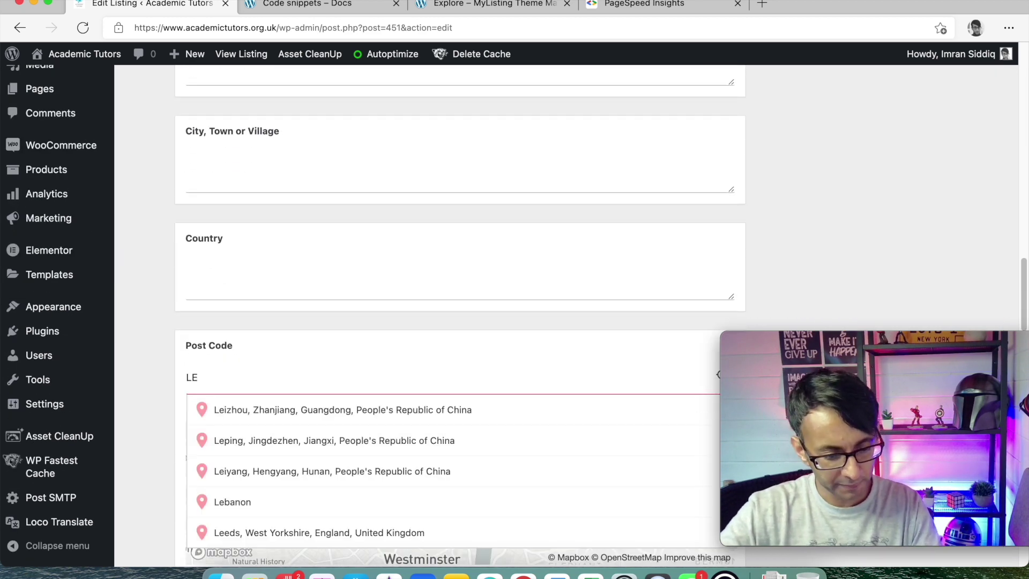
type("1 6NB")
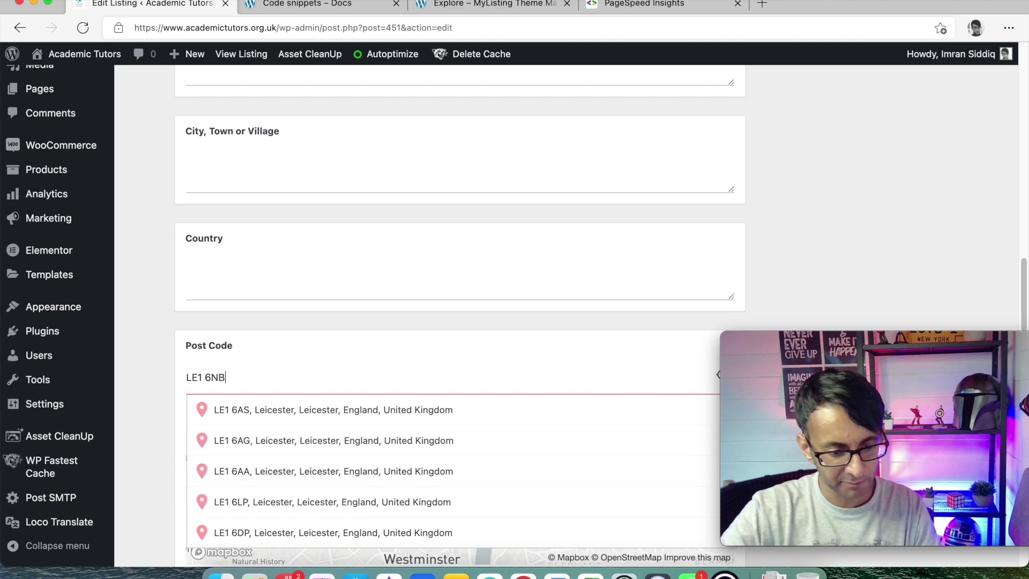
left_click(385, 409)
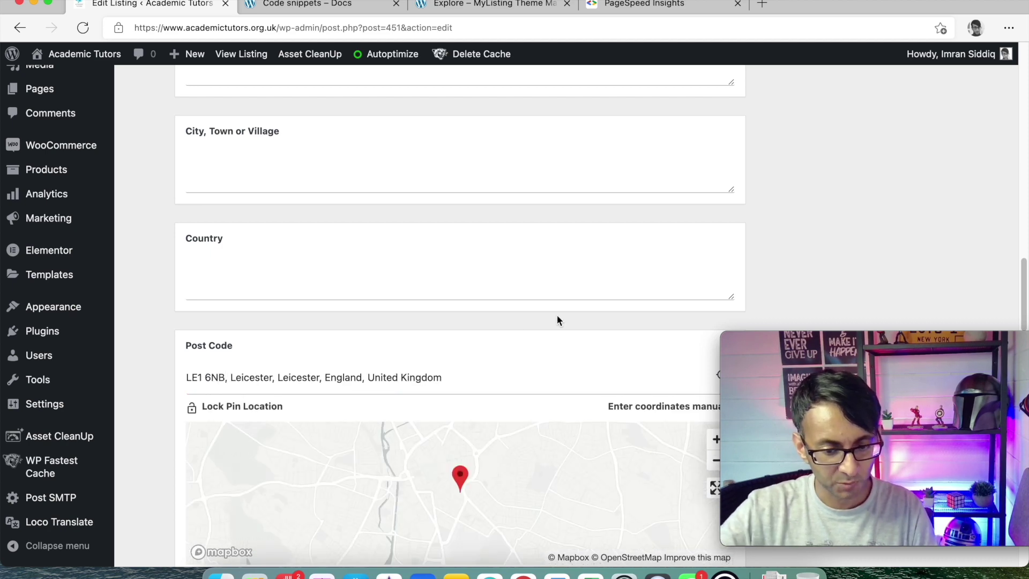
scroll(710, 278, "down", 3)
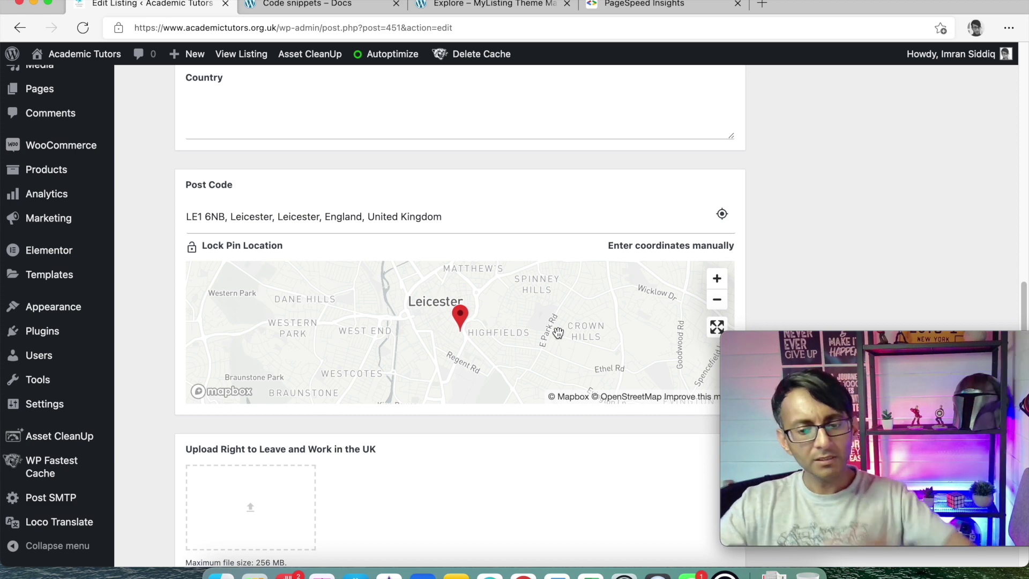
Review the listing's document upload fields, payment fields and the Disclaimer checkbox with its help note
scroll(562, 287, "down", 2)
scroll(369, 487, "down", 7)
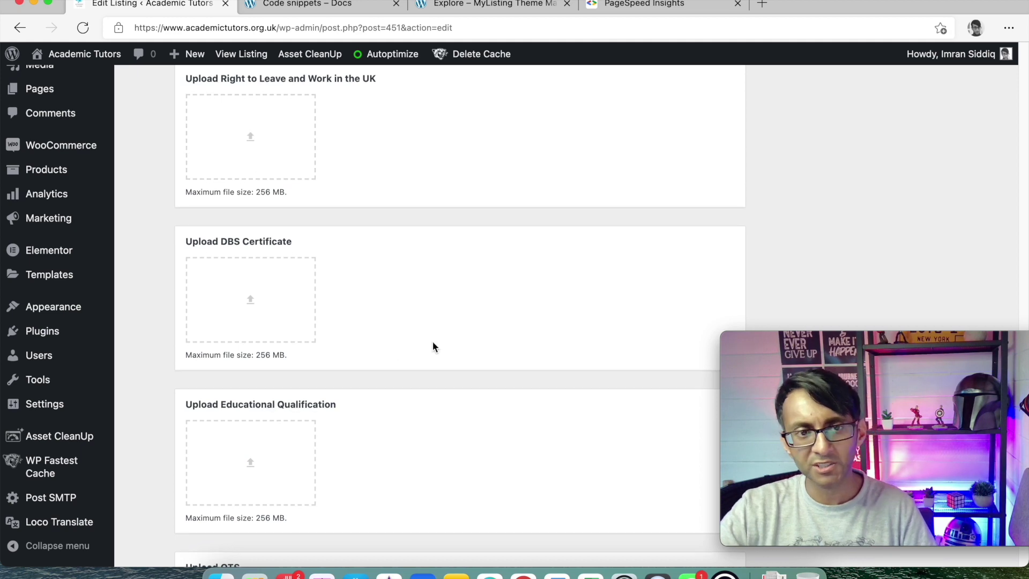
scroll(432, 343, "down", 10)
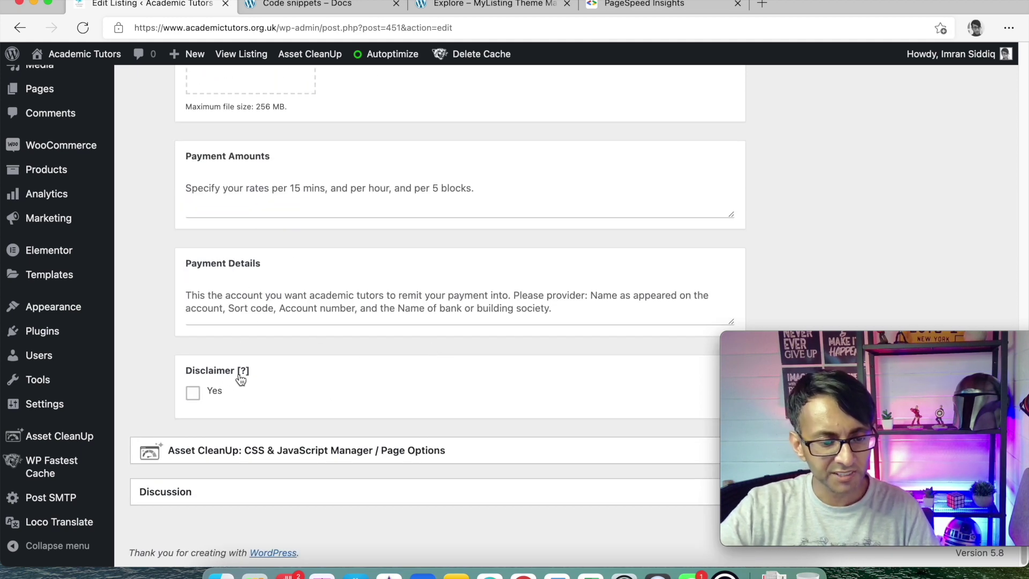
mouse_move(243, 378)
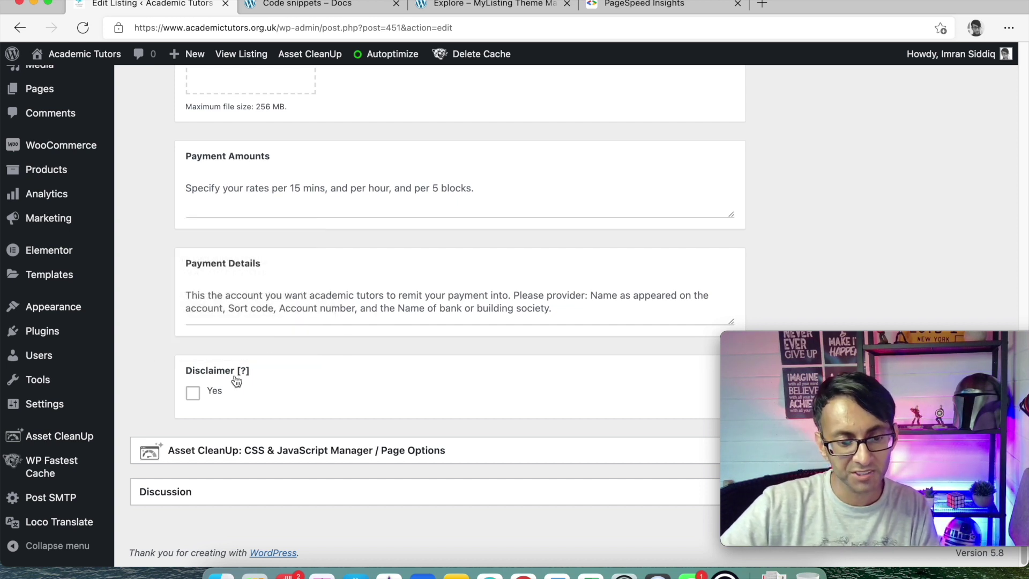
mouse_move(247, 375)
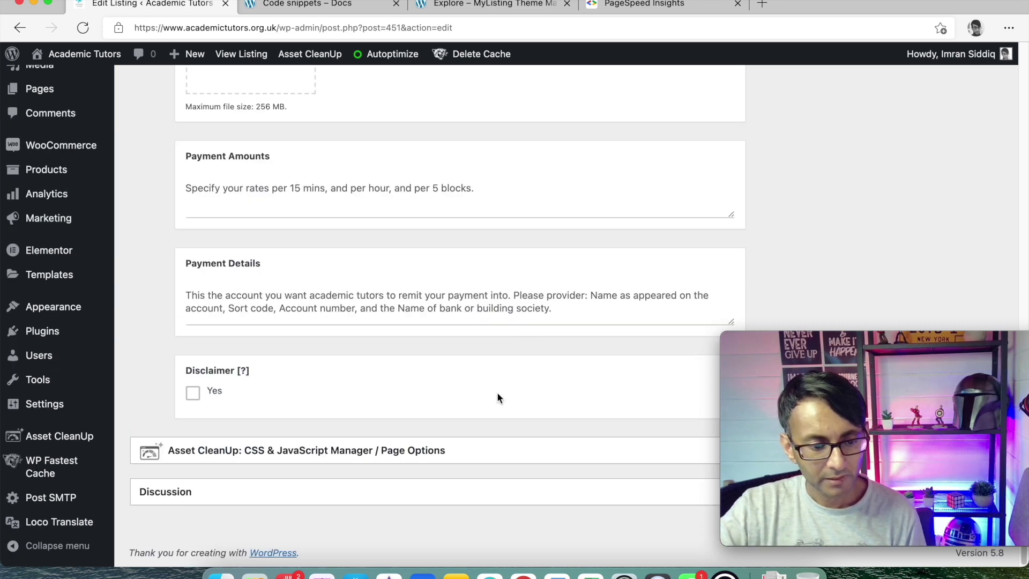
Inspect the Discussion options, toggling Allow comments off and on, and the Asset CleanUp section, then return to the listing's title
left_click(505, 492)
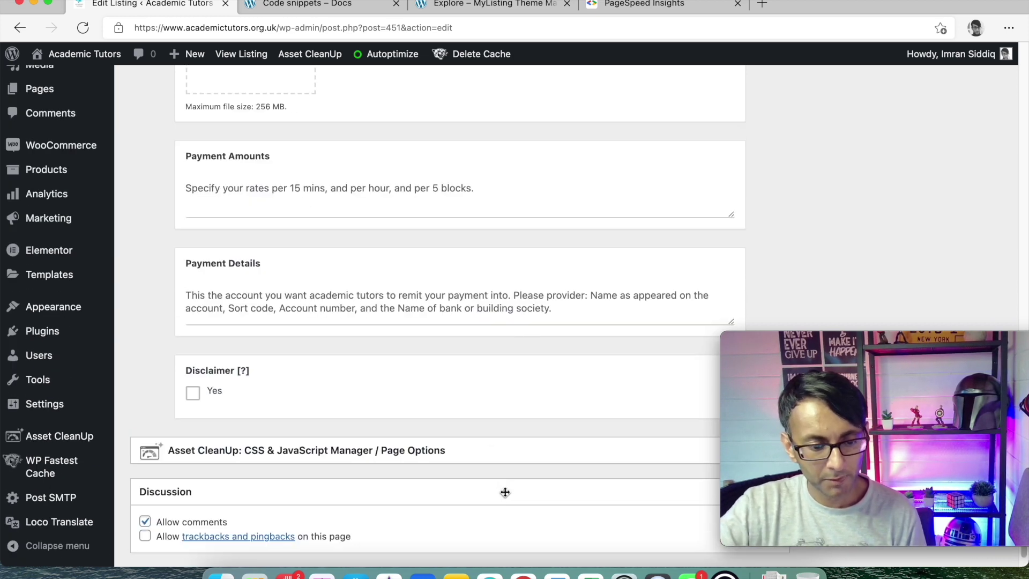
left_click(145, 522)
left_click(145, 521)
left_click(377, 451)
scroll(747, 278, "up", 10)
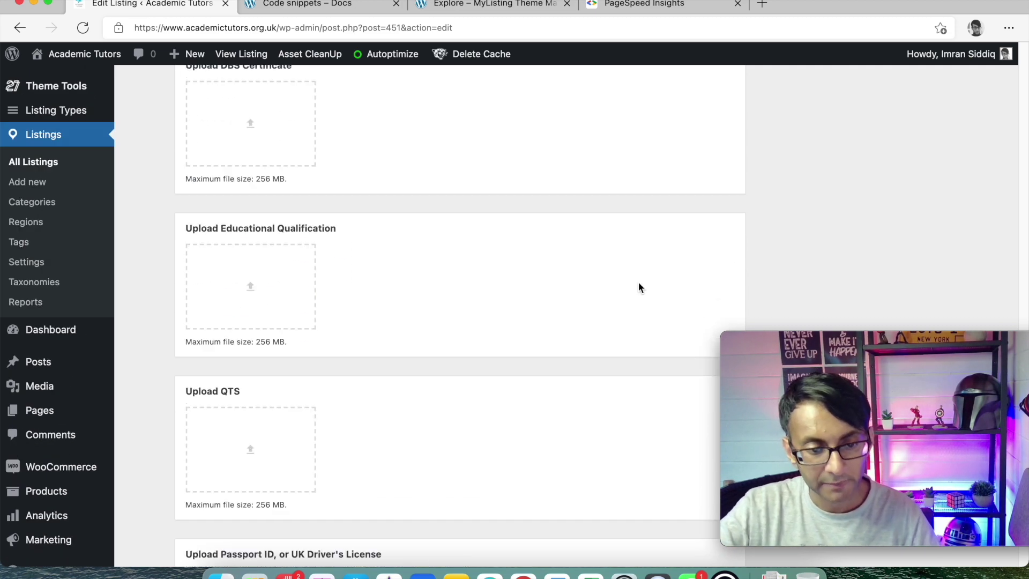
scroll(638, 283, "up", 15)
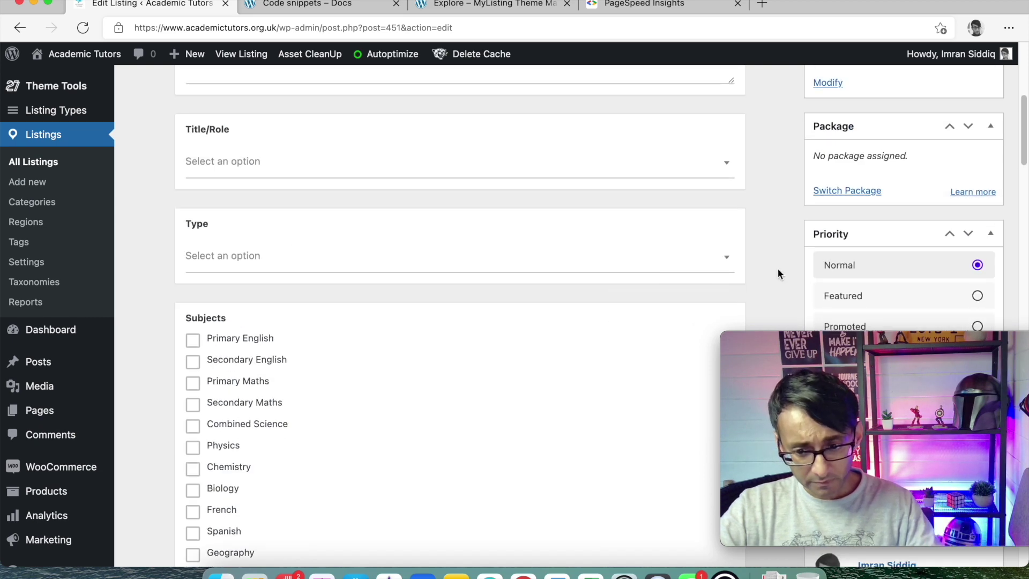
scroll(778, 273, "up", 7)
scroll(952, 294, "down", 3)
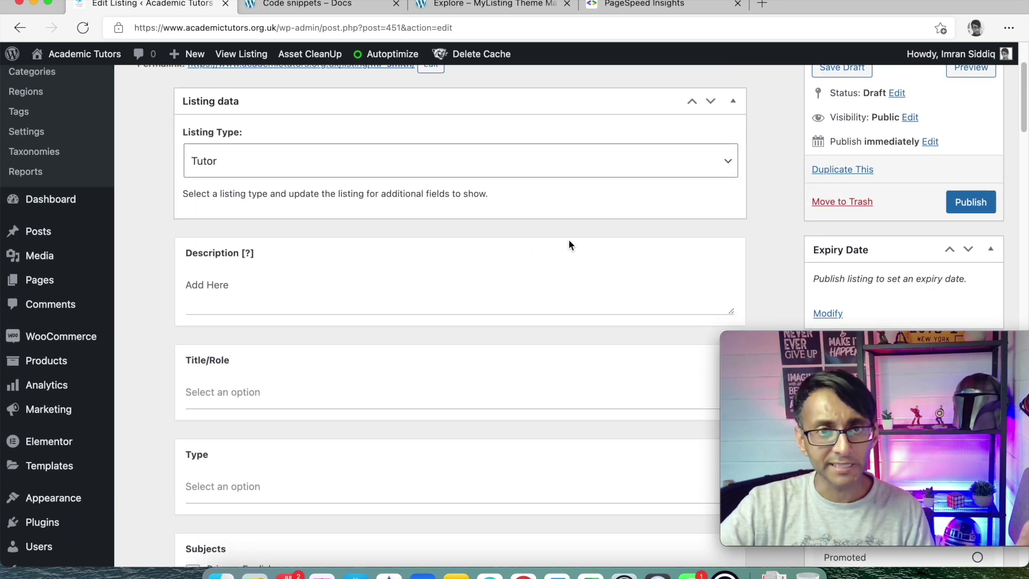
scroll(55, 230, "up", 3)
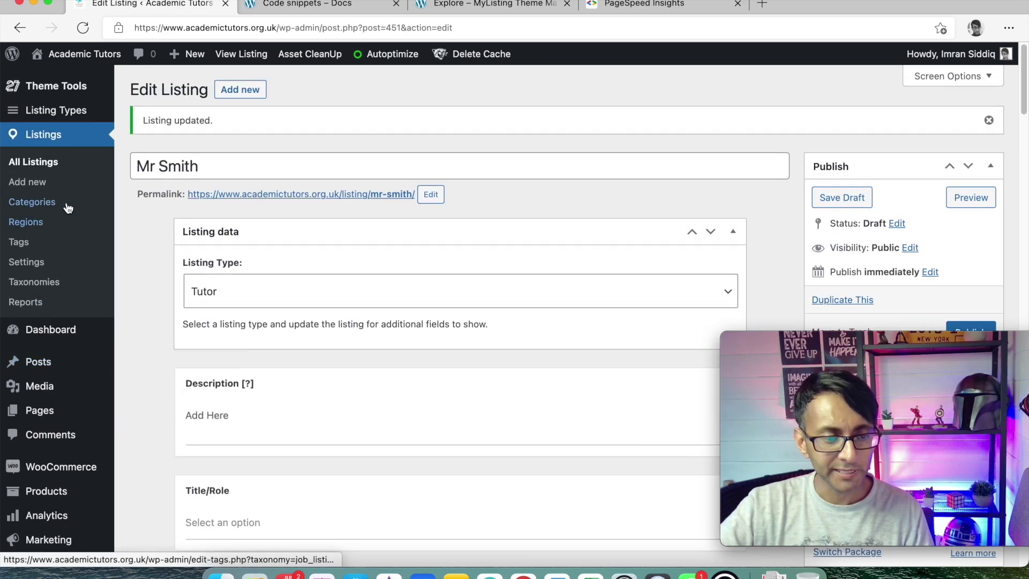
Open the overview of all listings, move the Movie Recording window off the row actions, and delete the draft tutor listing
left_click(45, 167)
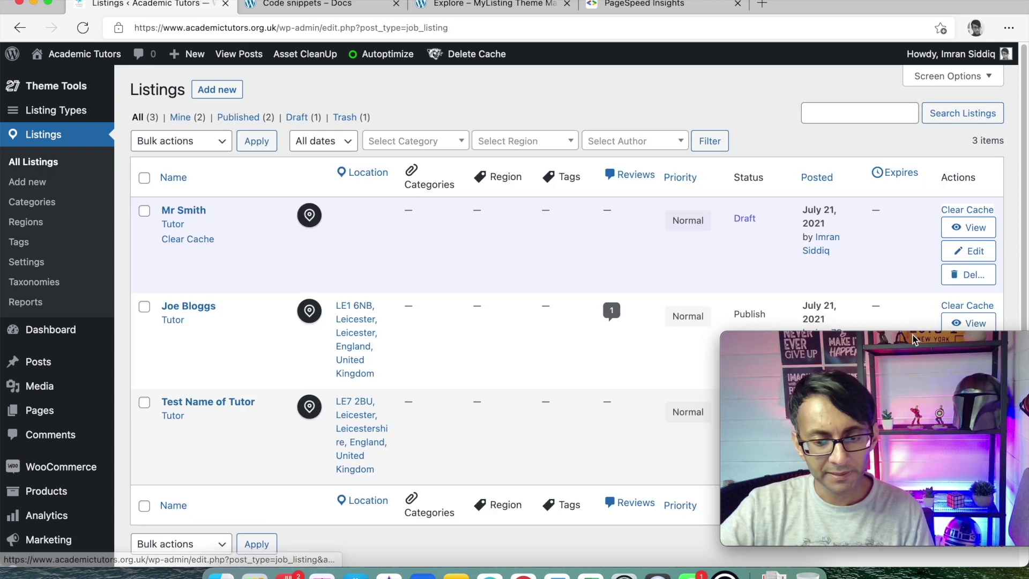
left_click_drag(910, 347, 831, 408)
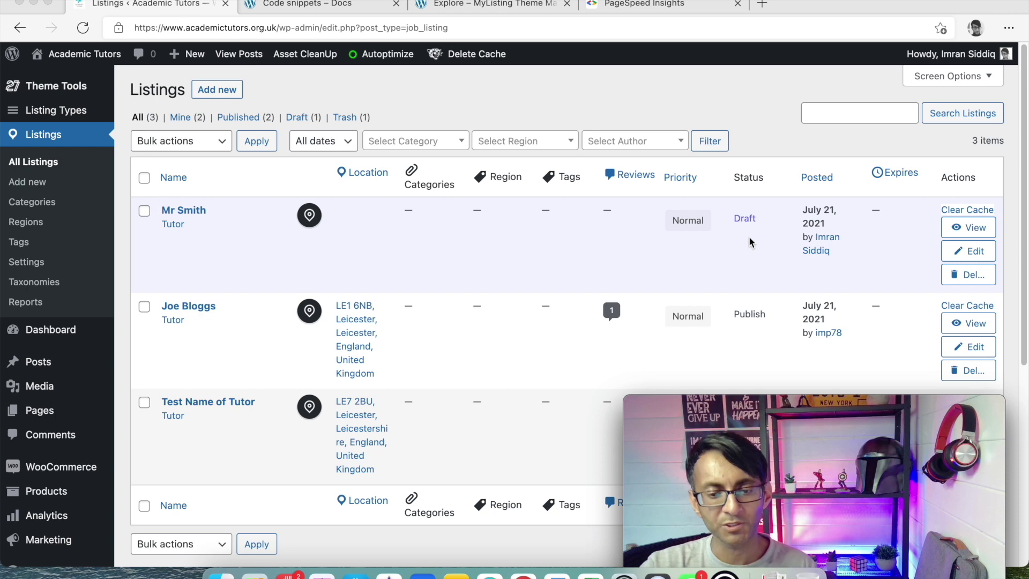
left_click(956, 275)
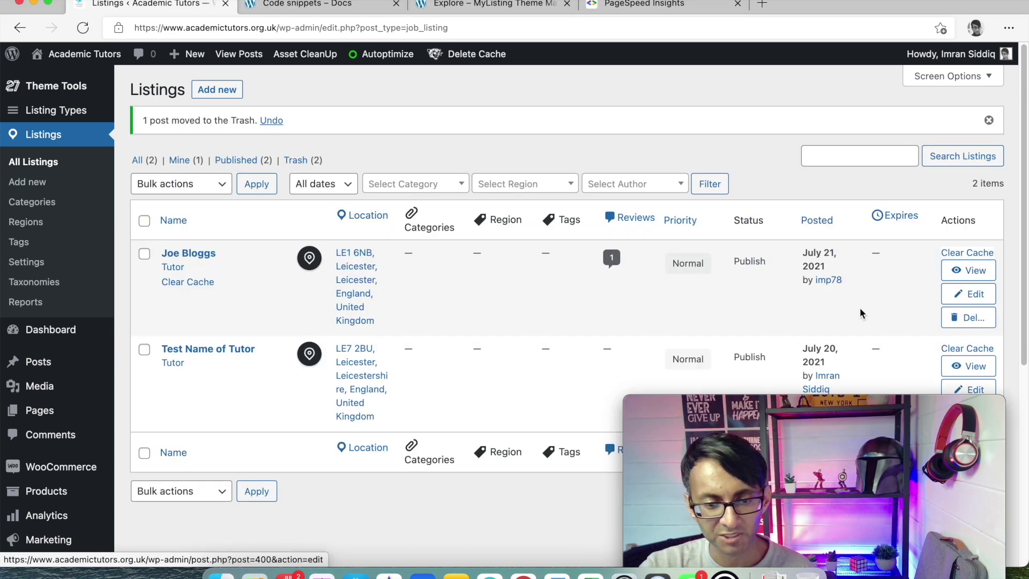
Move the Movie Recording window clear of the row actions and search the listings by a tutor's first name
left_click_drag(845, 413, 593, 355)
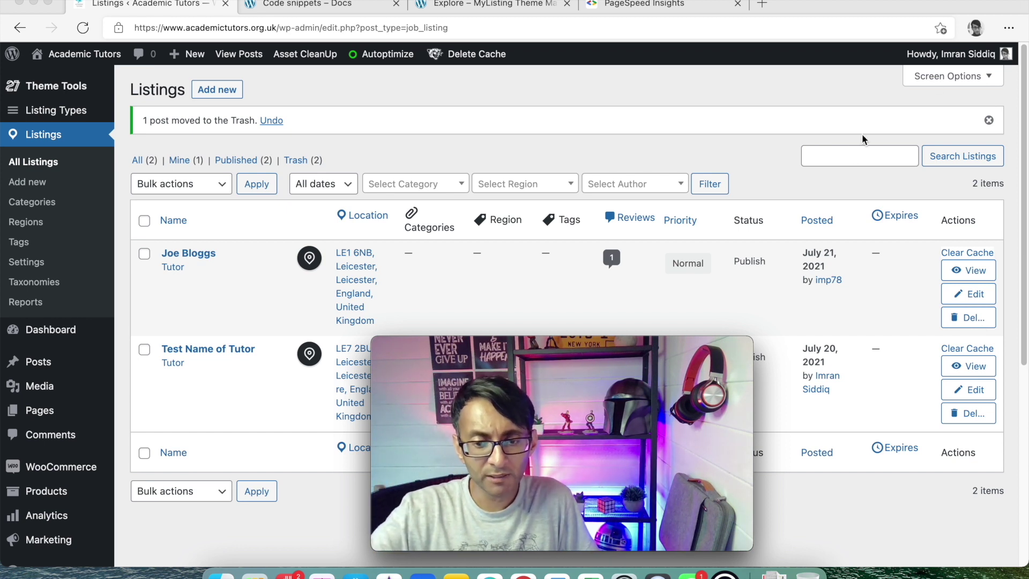
left_click(842, 155)
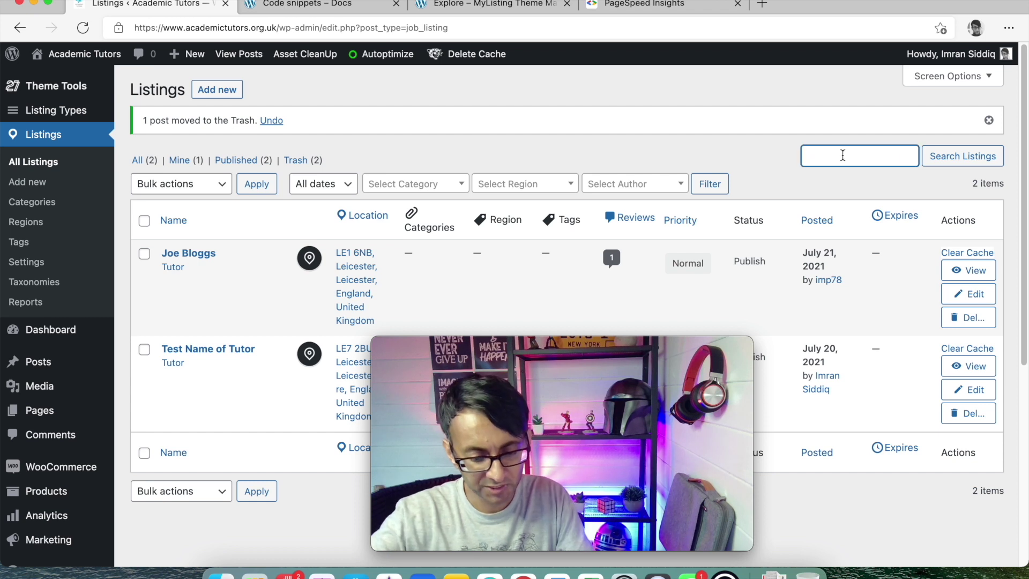
type("joe")
key("Return")
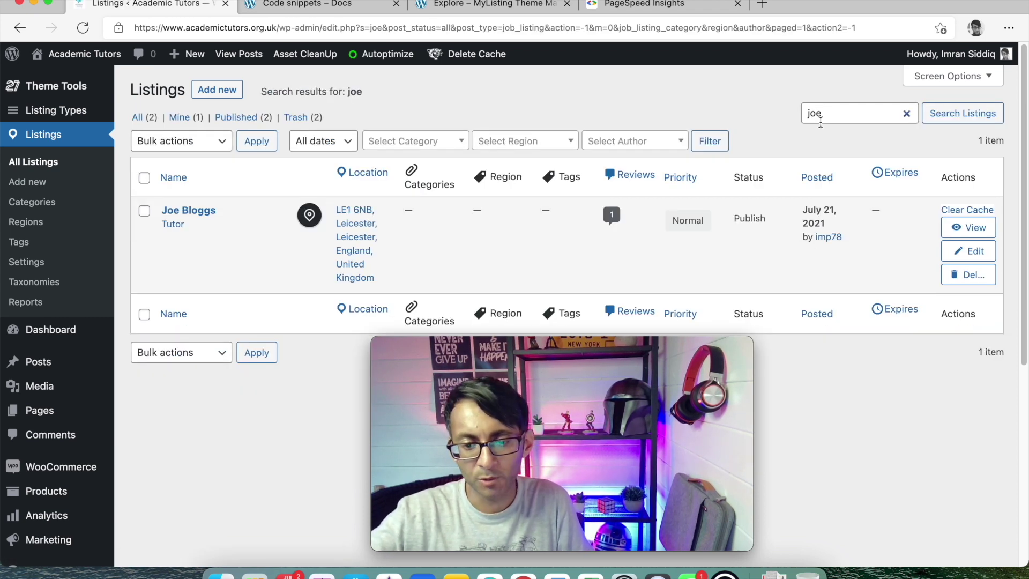
Clear the listing search text and open the overview of all pages
double_click(815, 113)
key("BackSpace")
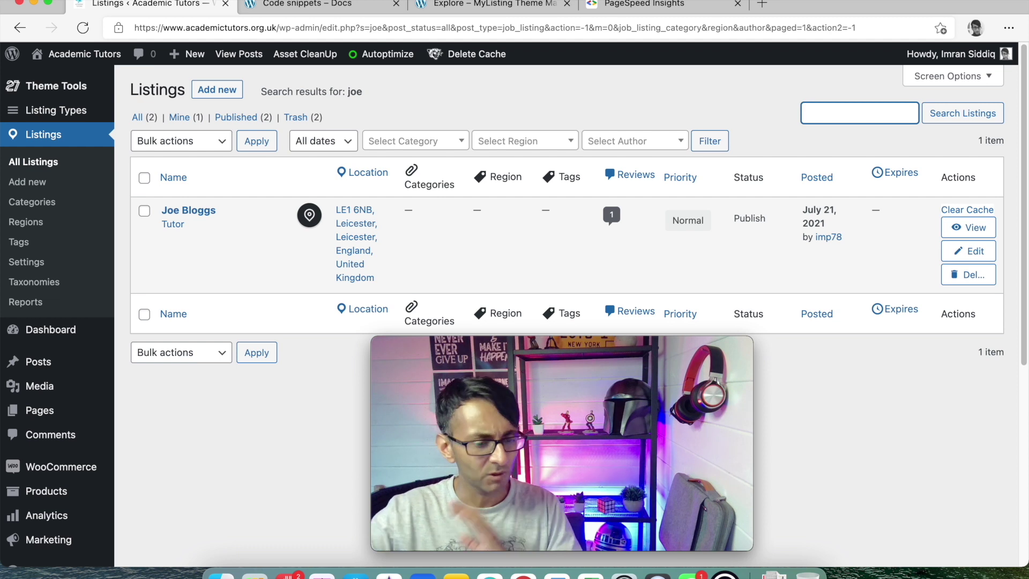
left_click(259, 452)
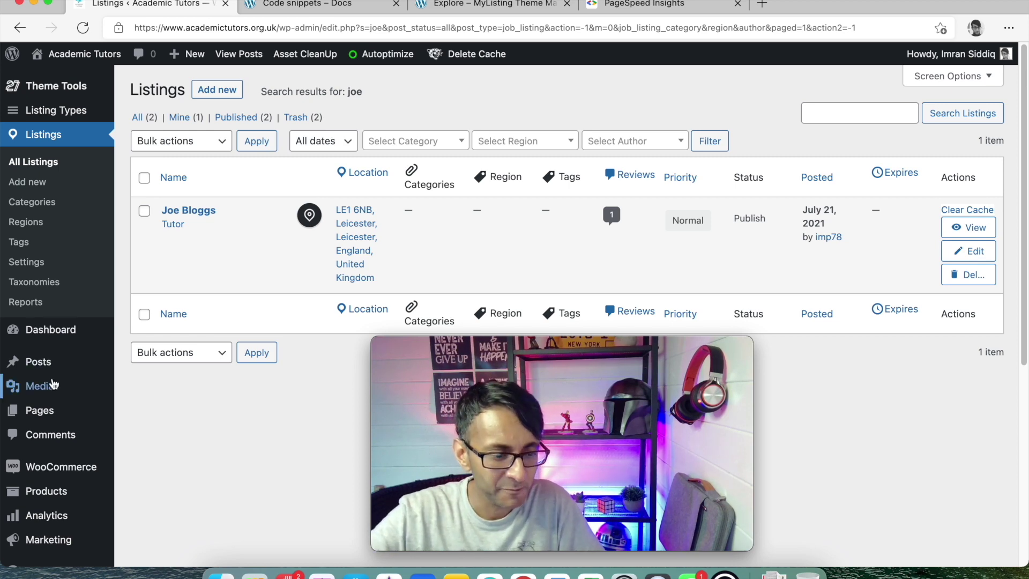
mouse_move(49, 413)
left_click(151, 415)
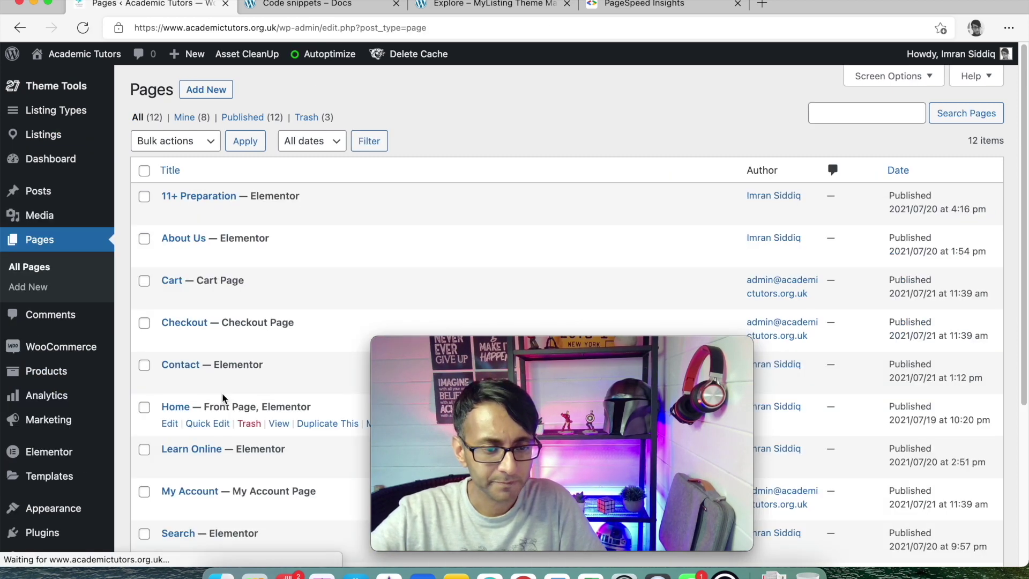
Move the Movie Recording window off the row actions and open the Search and Tutor Registration pages with Elementor in new tabs
left_click_drag(512, 342, 815, 360)
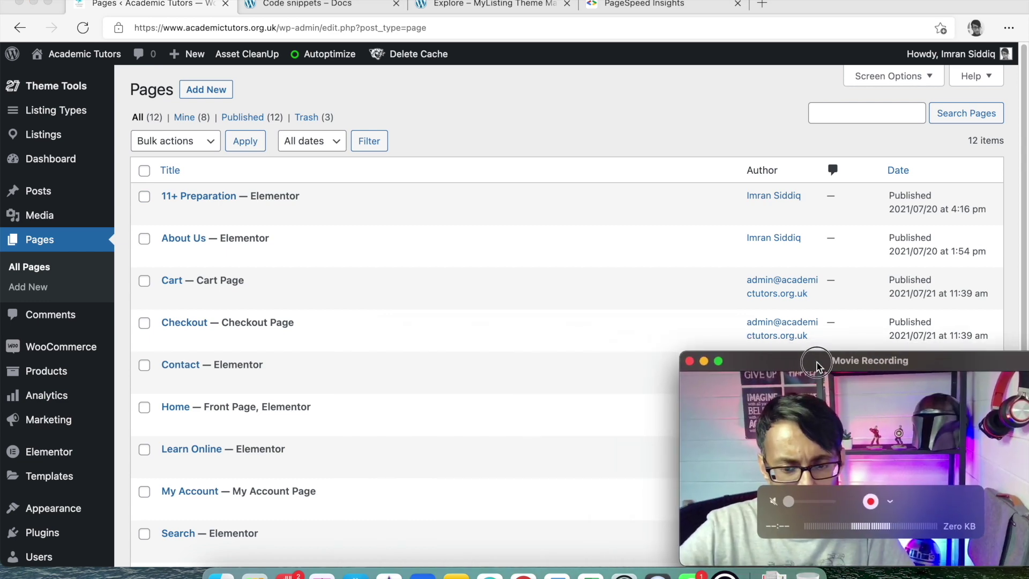
scroll(230, 279, "down", 2)
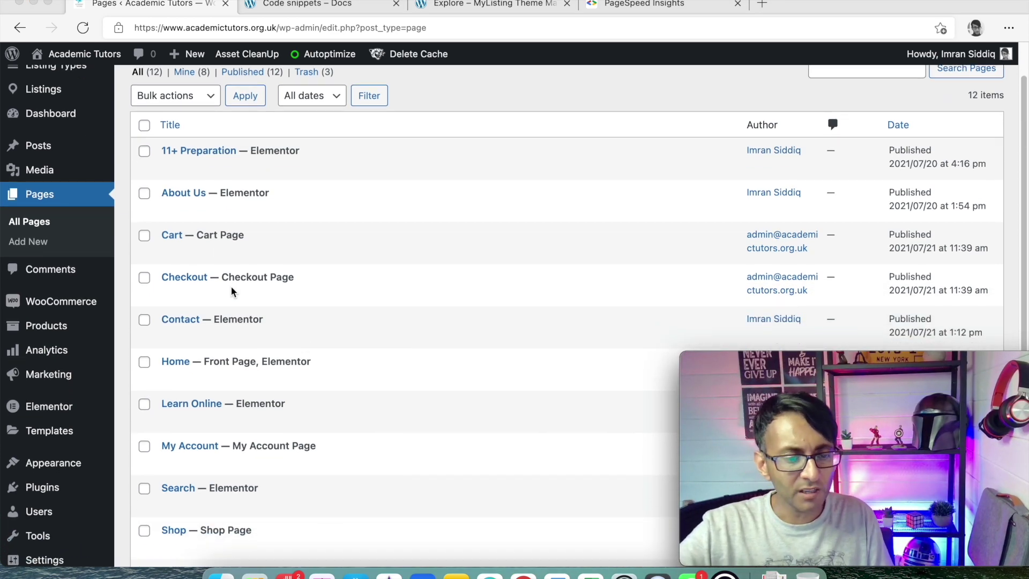
scroll(235, 284, "down", 5)
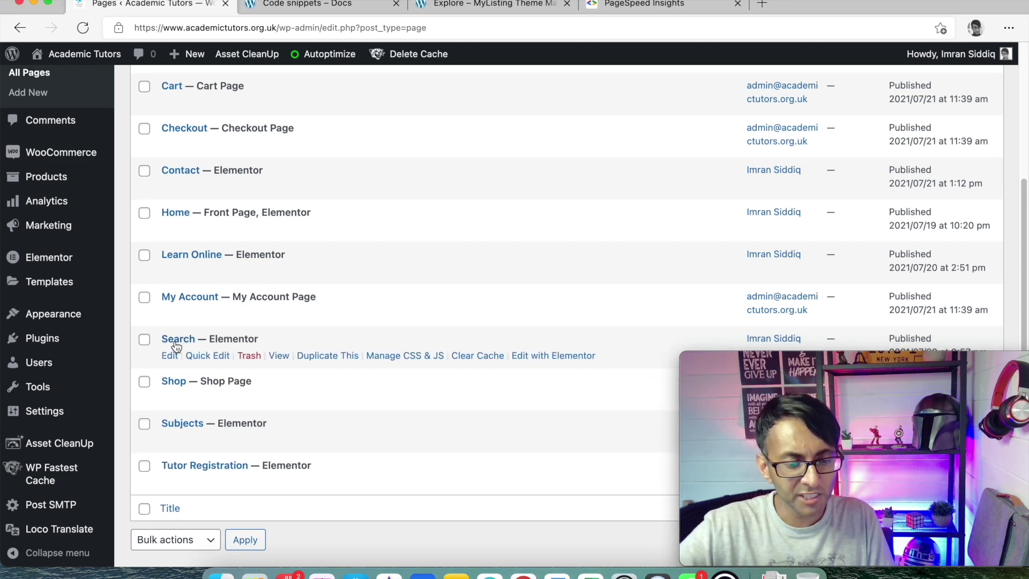
mouse_move(196, 452)
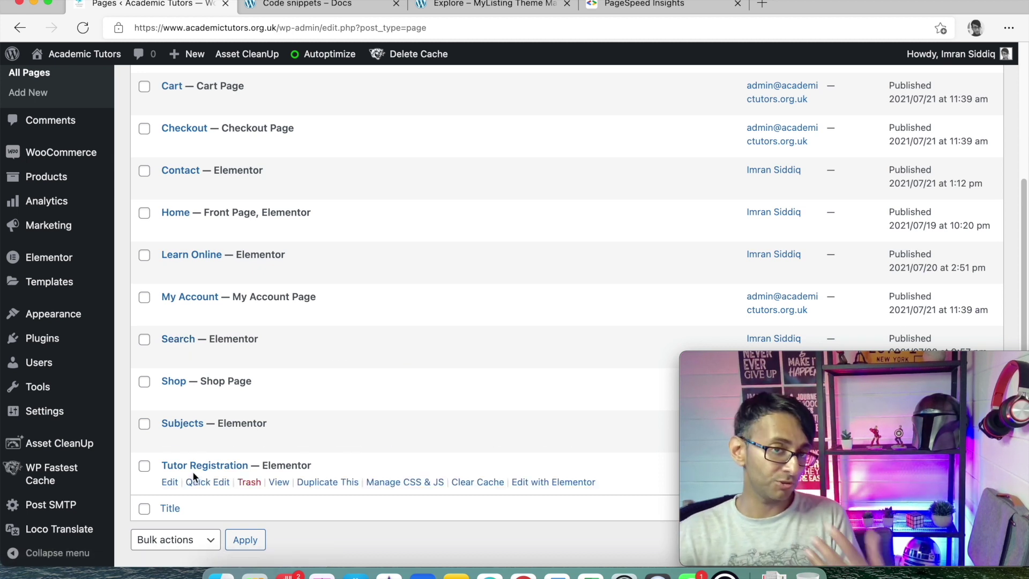
mouse_move(281, 394)
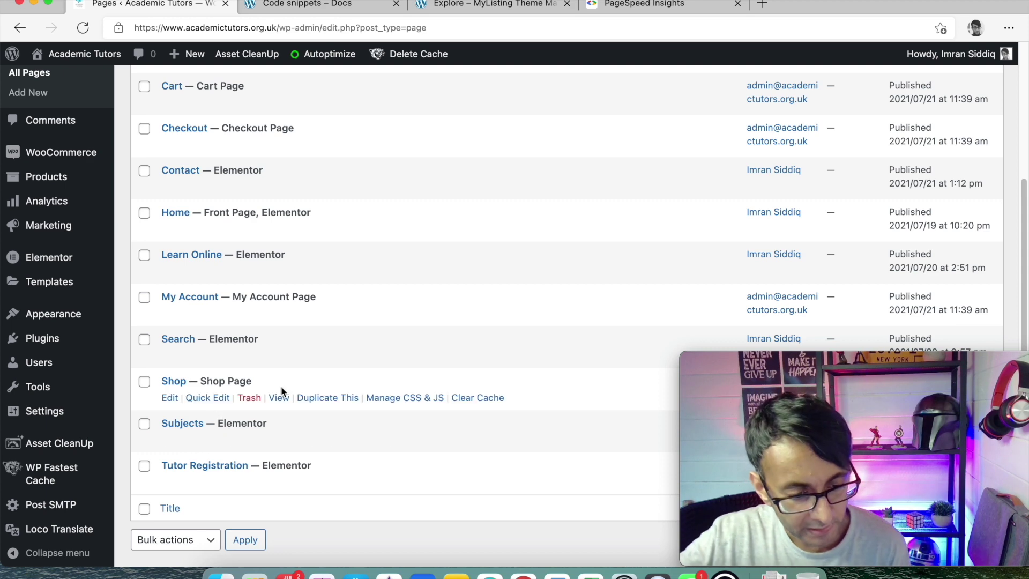
right_click(516, 356)
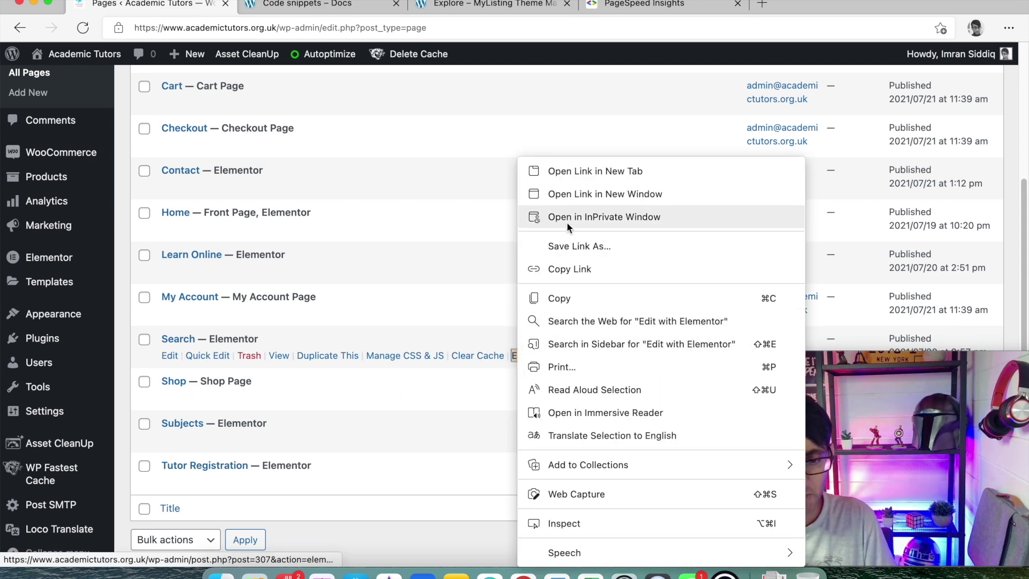
left_click(566, 172)
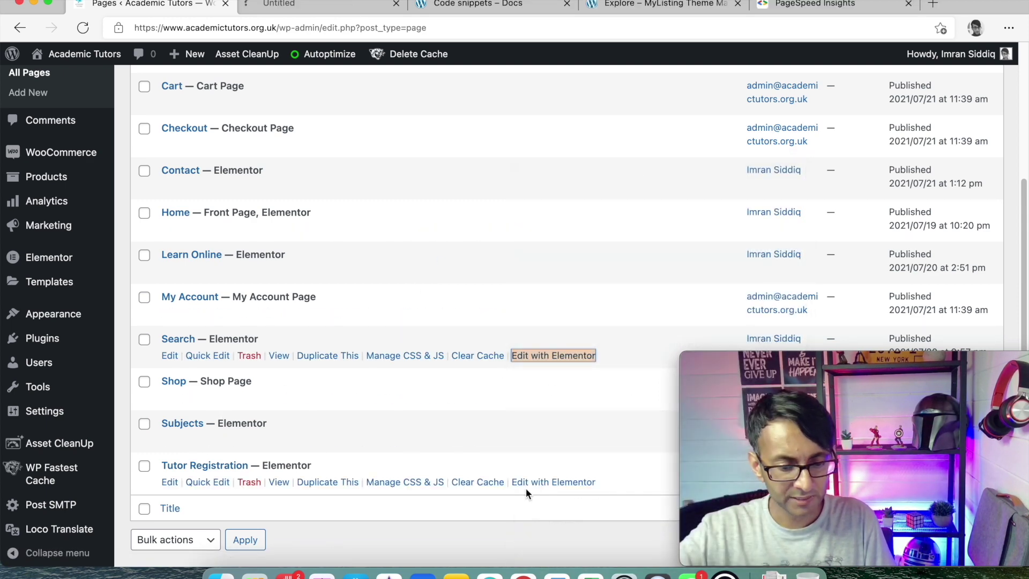
right_click(532, 482)
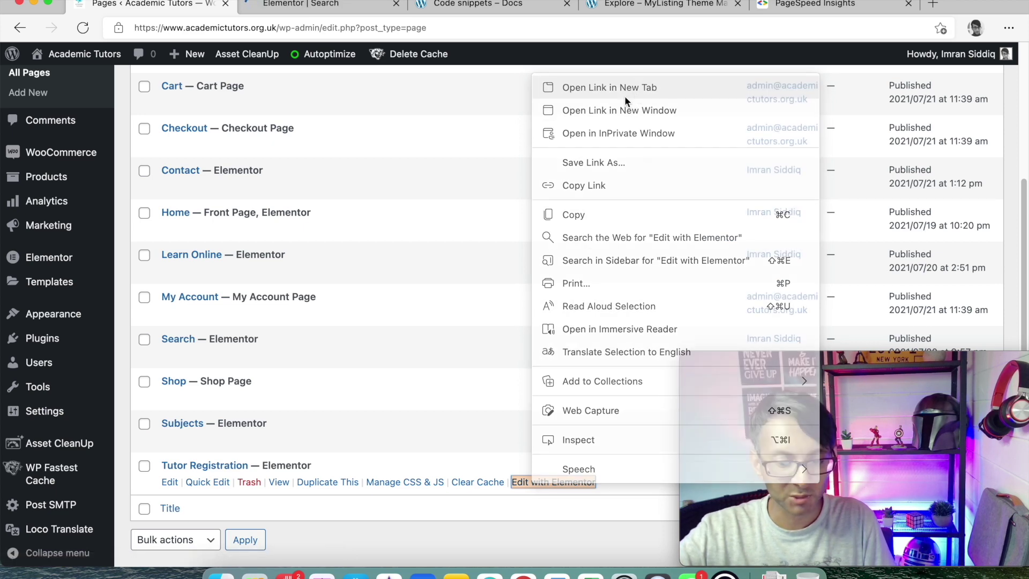
left_click(634, 90)
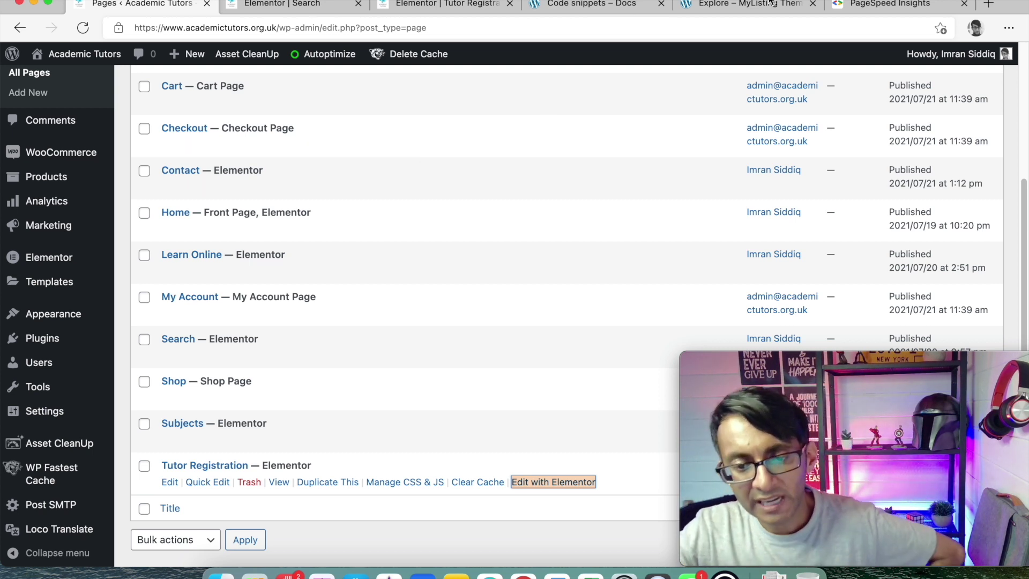
Search the widgets in the Search page's Elementor editor for 27, and view the Jobs listings on the MyListing demo's Explore page
left_click(276, 5)
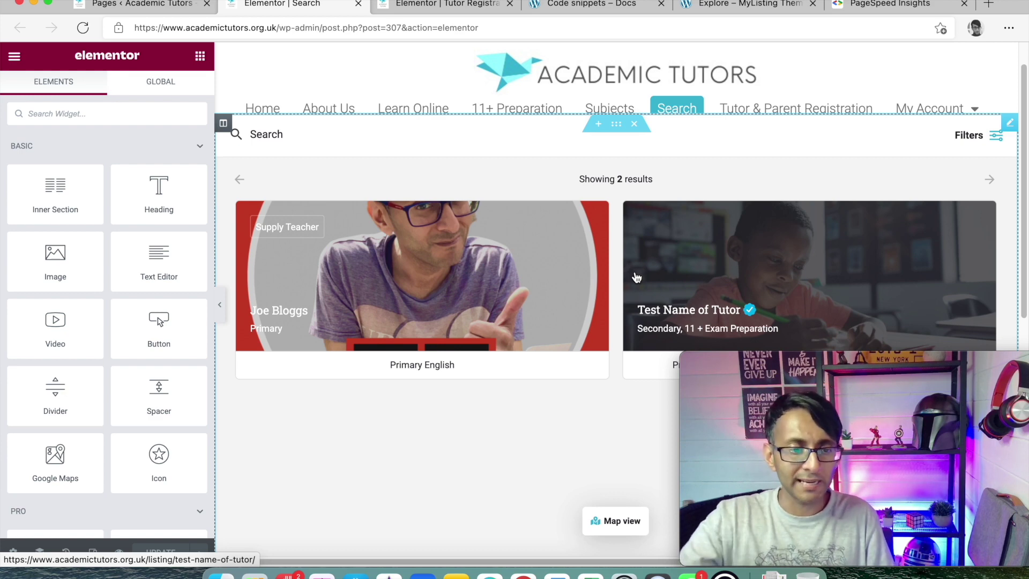
left_click(71, 121)
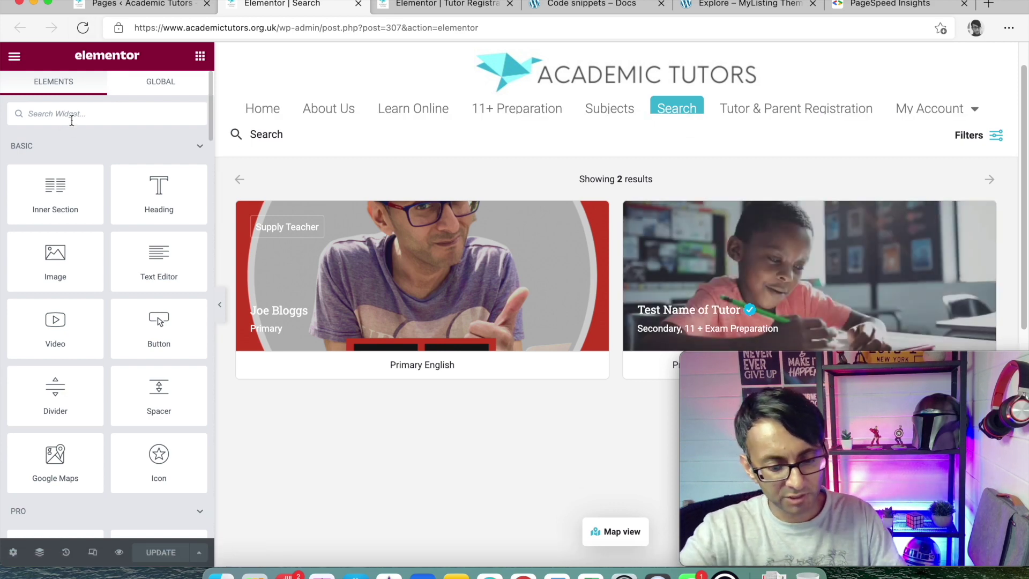
type("27")
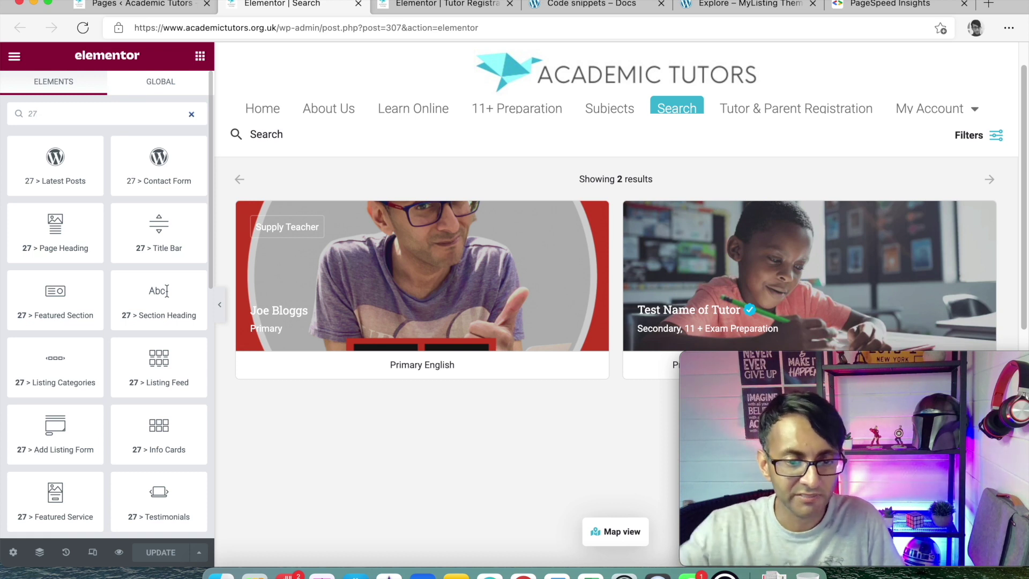
left_click(750, 4)
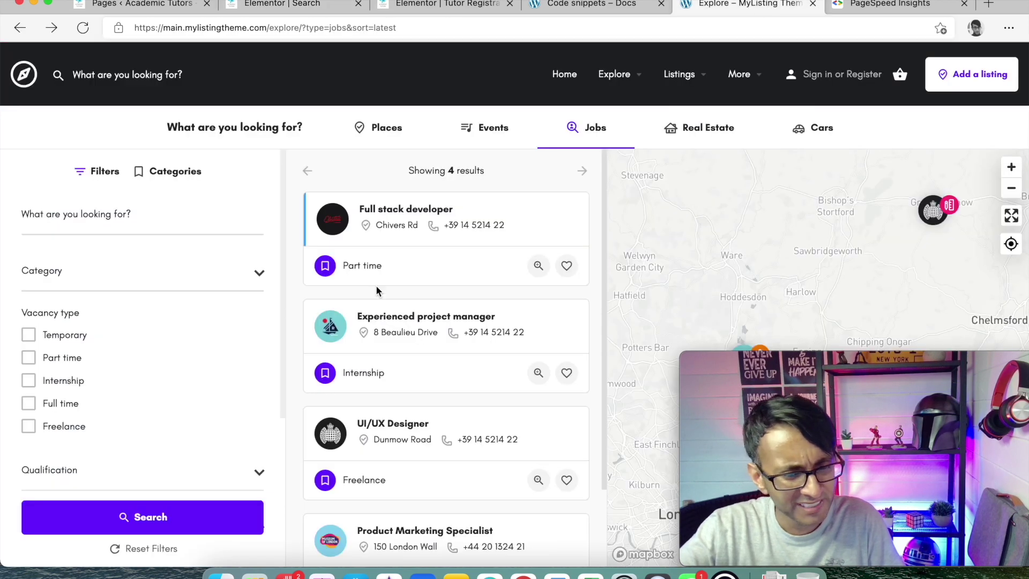
scroll(375, 287, "down", 2)
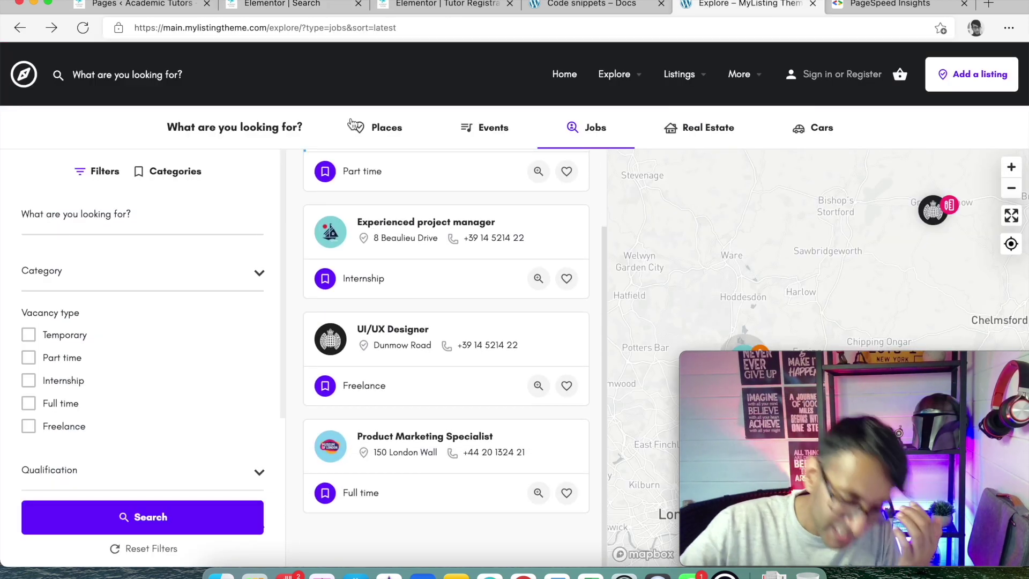
Return to the Search page's Elementor editor and open the Explore Listings widget's settings
left_click(293, 6)
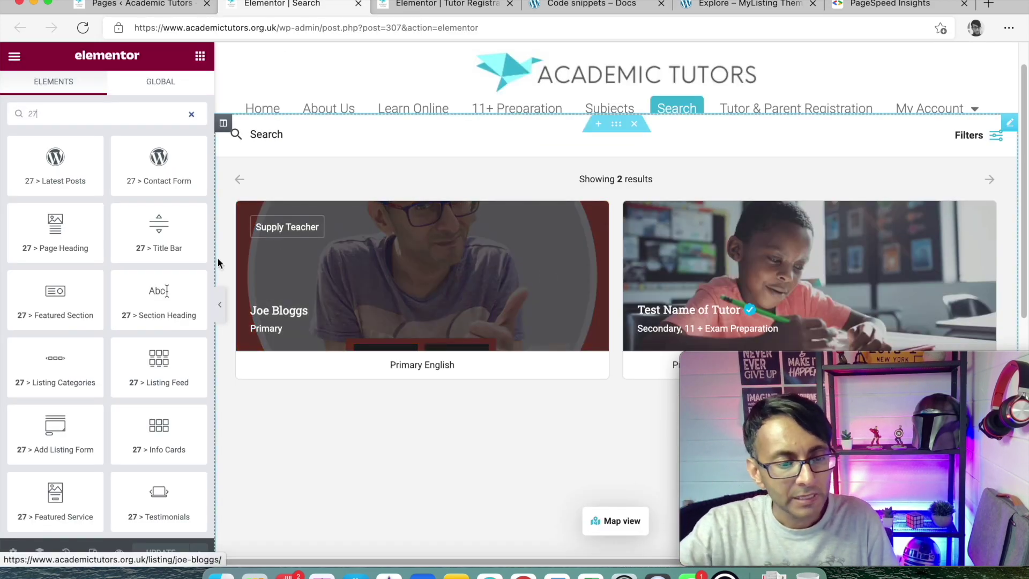
scroll(142, 215, "down", 2)
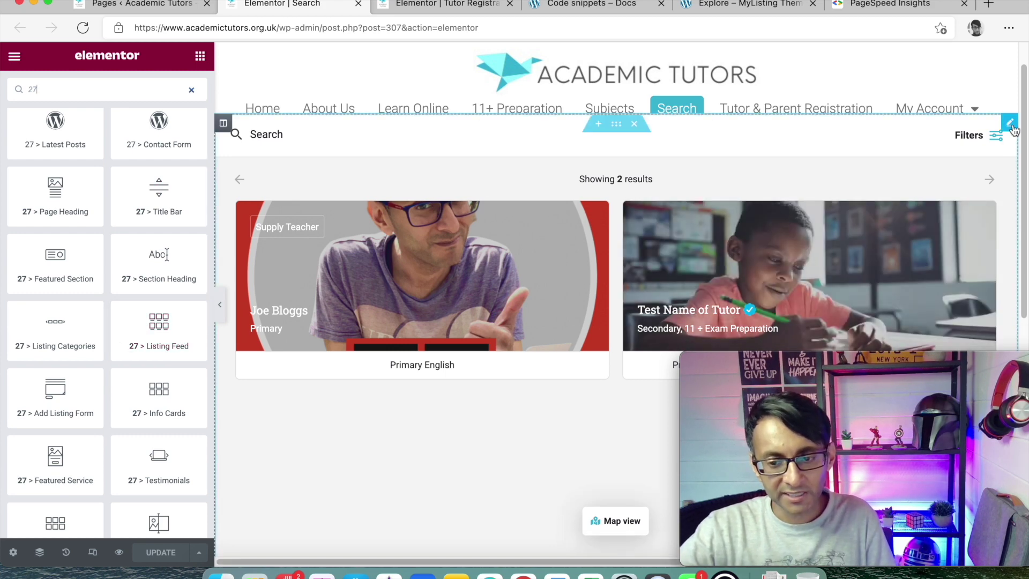
left_click(1011, 125)
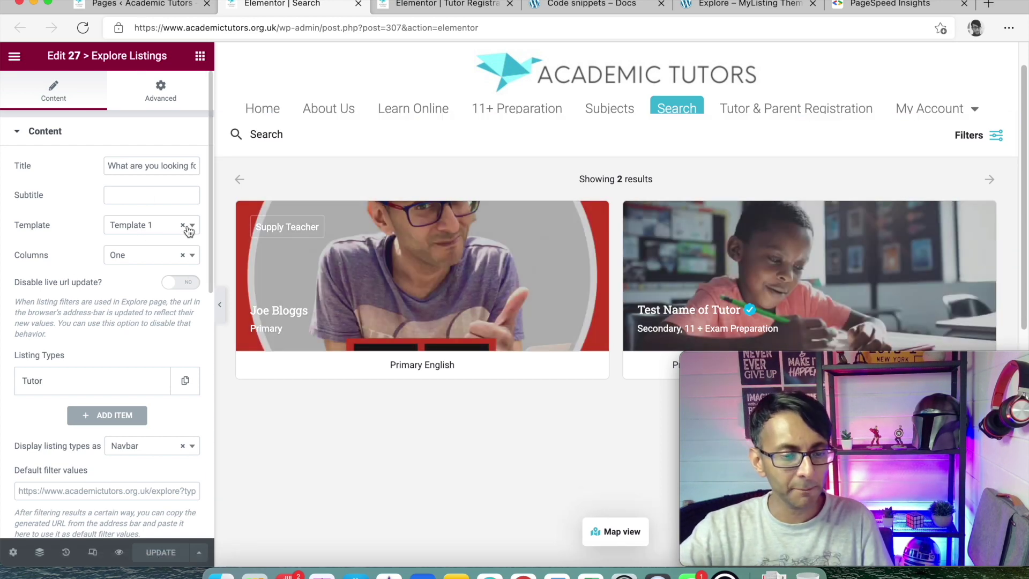
Try Template 2, Template 3 and Template 4 for the Explore Listings widget and set it back to Template 1
left_click(188, 230)
left_click(156, 281)
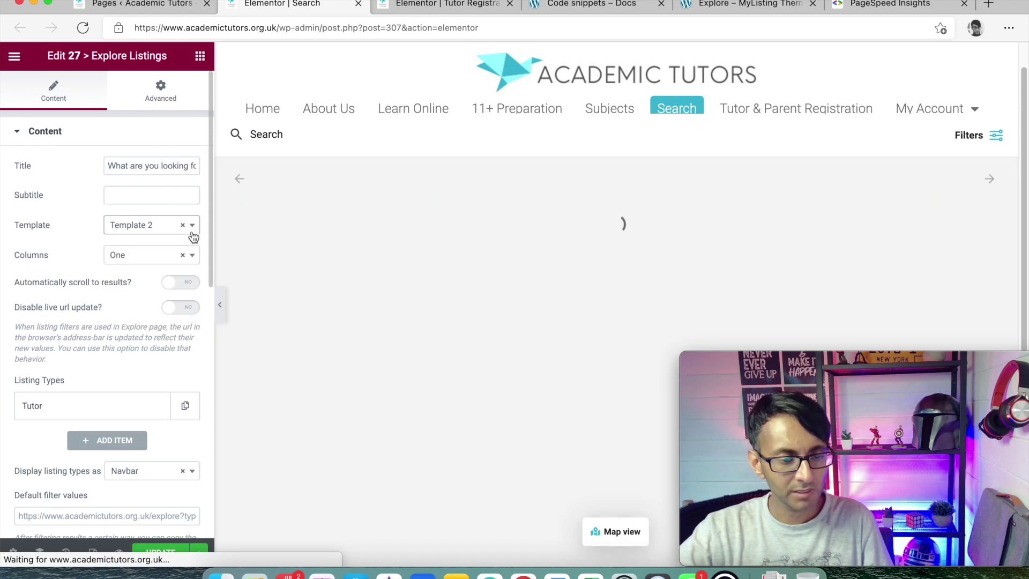
left_click(192, 232)
left_click(161, 298)
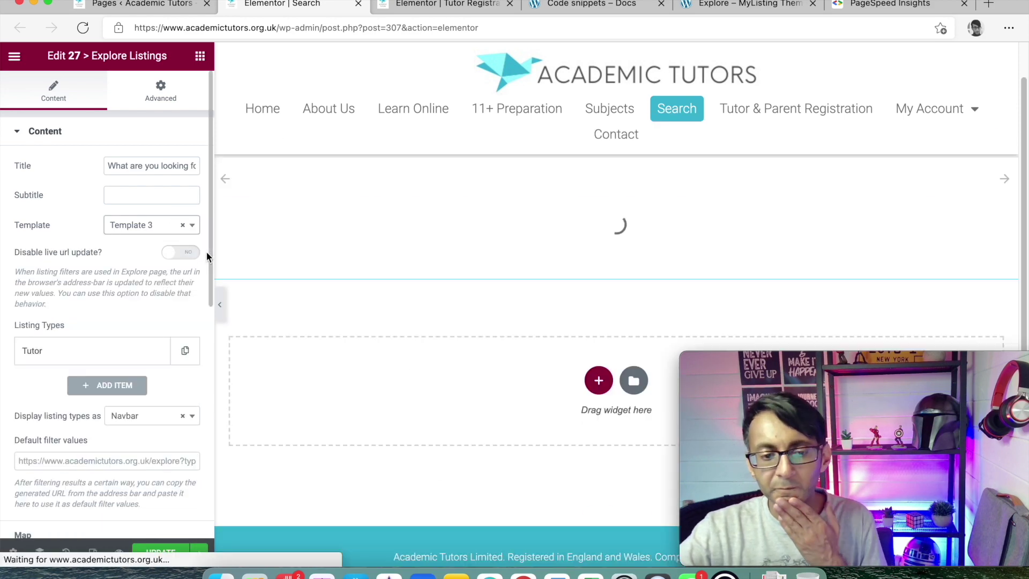
left_click(197, 235)
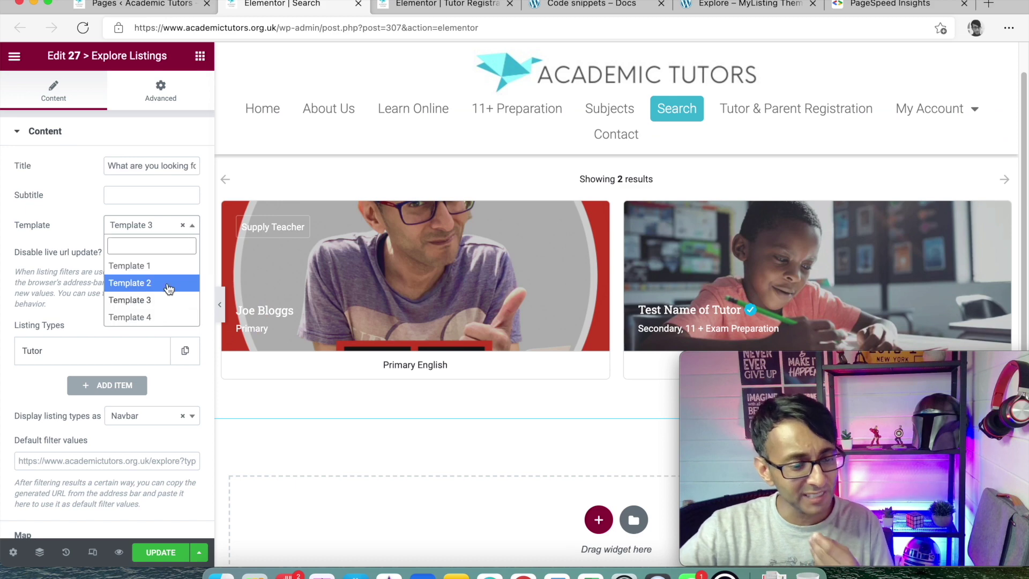
left_click(160, 316)
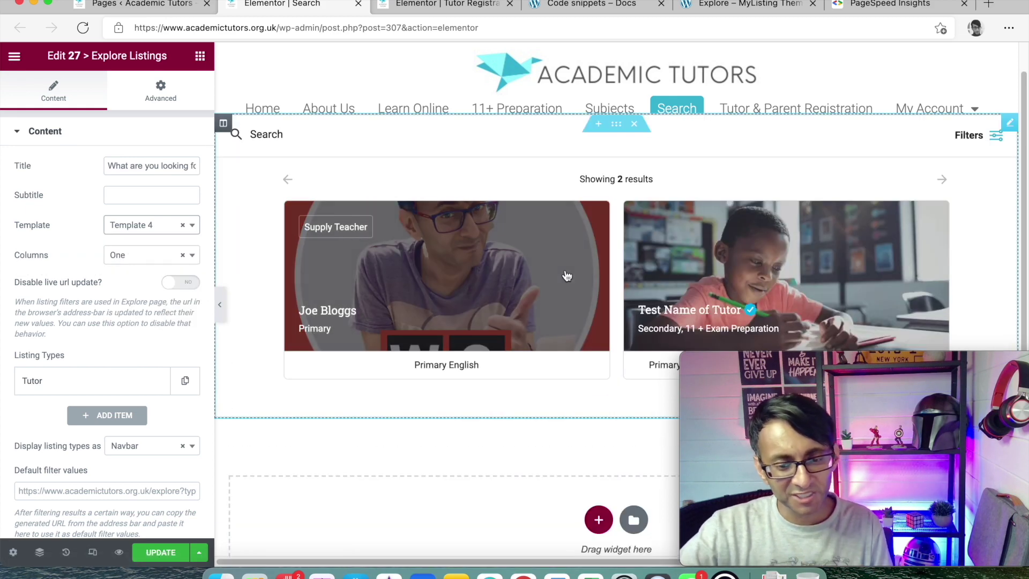
left_click(191, 224)
left_click(148, 267)
Try other column counts for the Explore Listings widget, set Columns back to One and preview the search page at full width
left_click(191, 255)
left_click(148, 317)
left_click(191, 255)
left_click(166, 328)
left_click(164, 256)
left_click(175, 296)
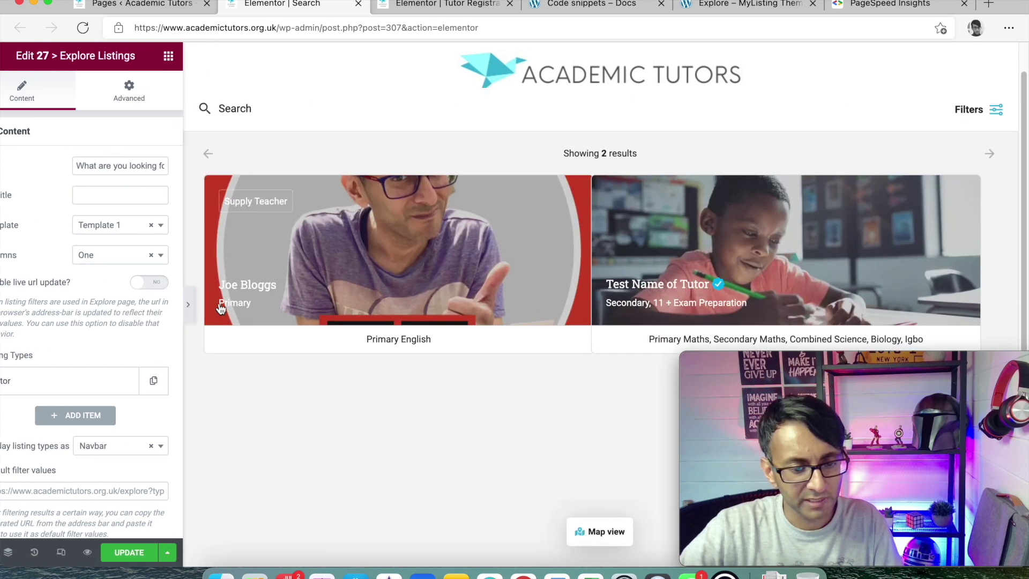
left_click(220, 304)
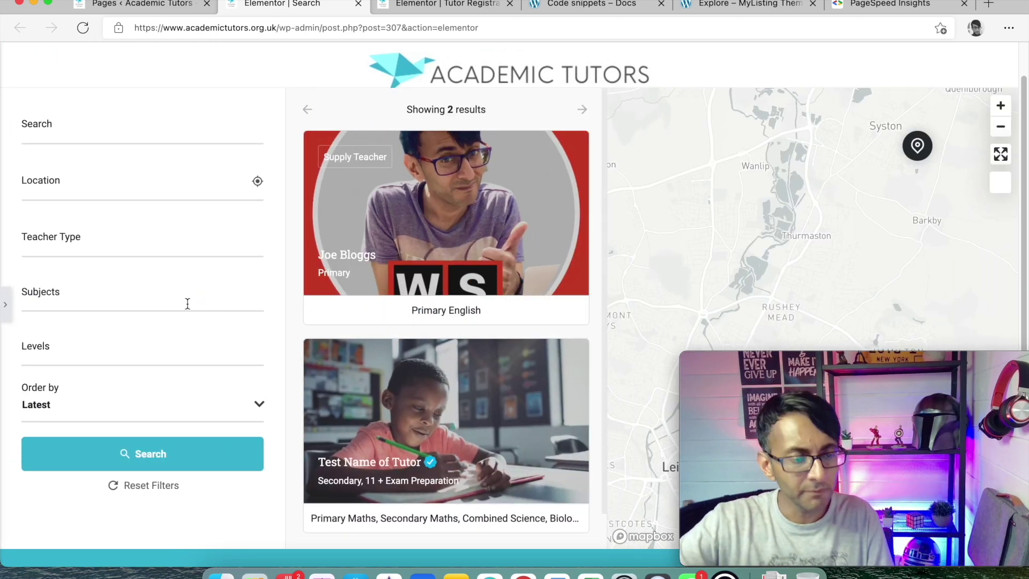
left_click(9, 317)
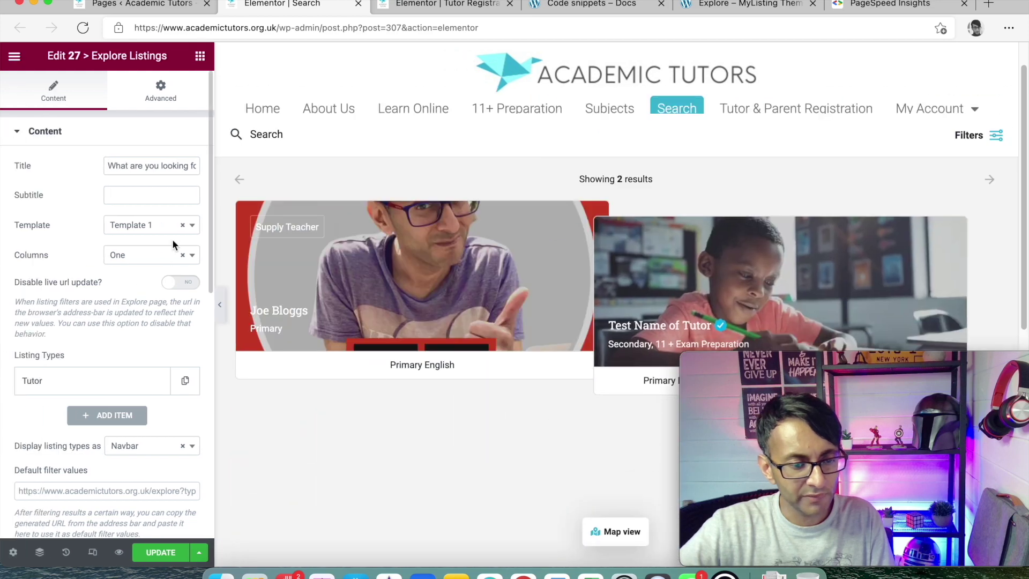
Set the Explore Listings columns to Two, preview the search page at full width, and restore Columns to One
left_click(181, 257)
left_click(149, 313)
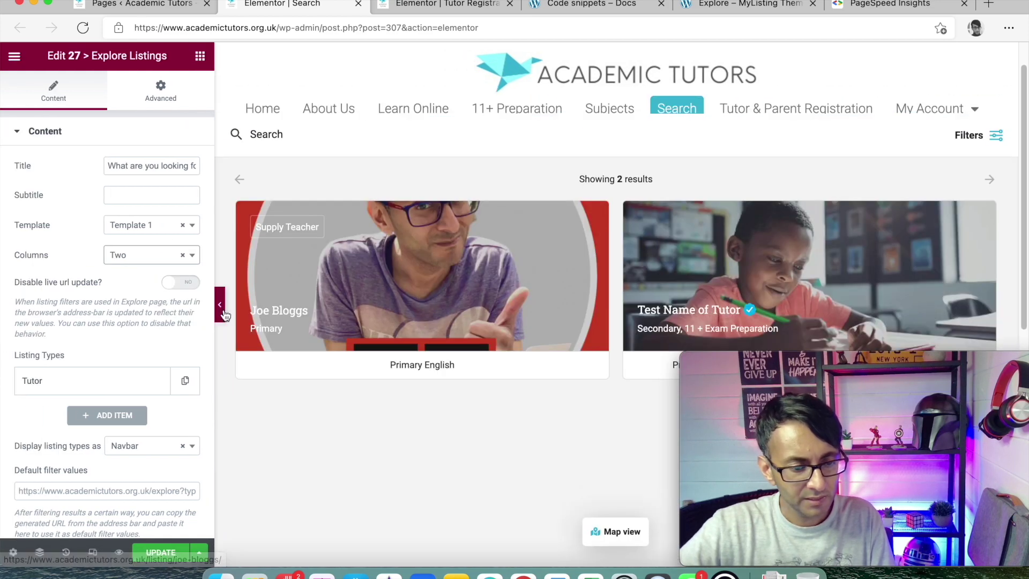
left_click(224, 314)
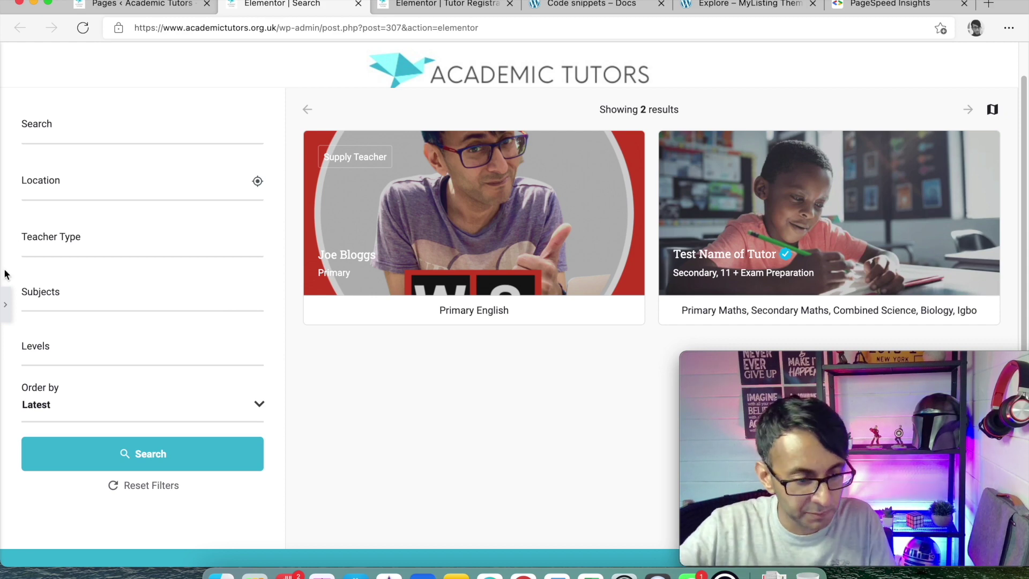
scroll(548, 381, "down", 3)
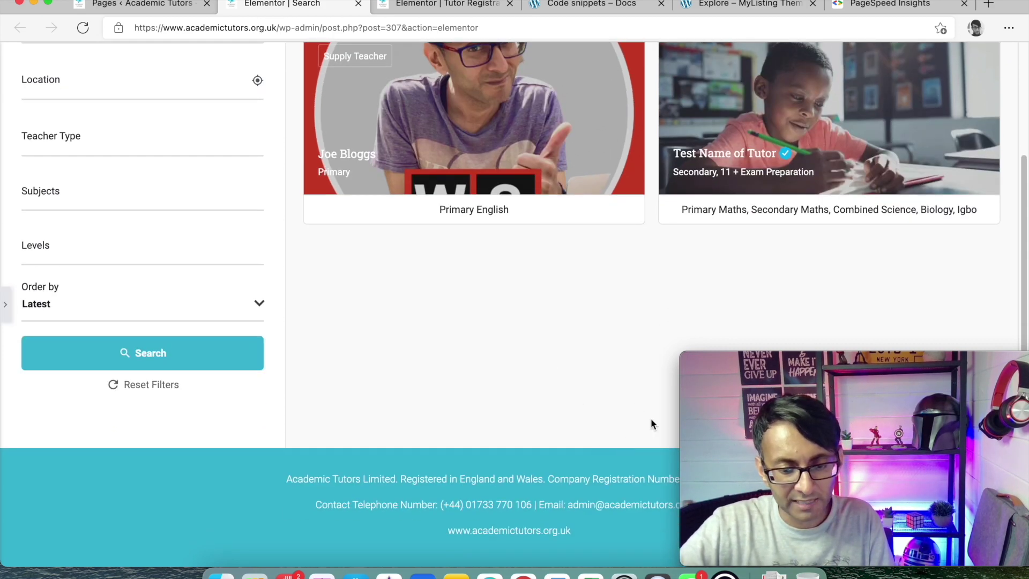
mouse_move(783, 361)
left_mouse_down()
mouse_move(670, 381)
mouse_move(774, 361)
mouse_move(786, 374)
left_mouse_up()
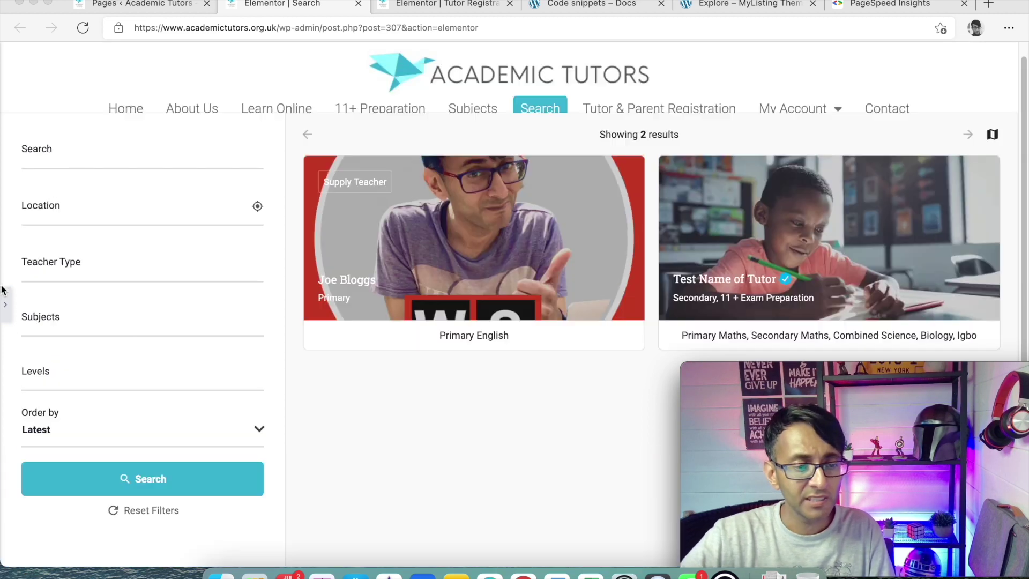
scroll(400, 305, "up", 4)
left_click(4, 309)
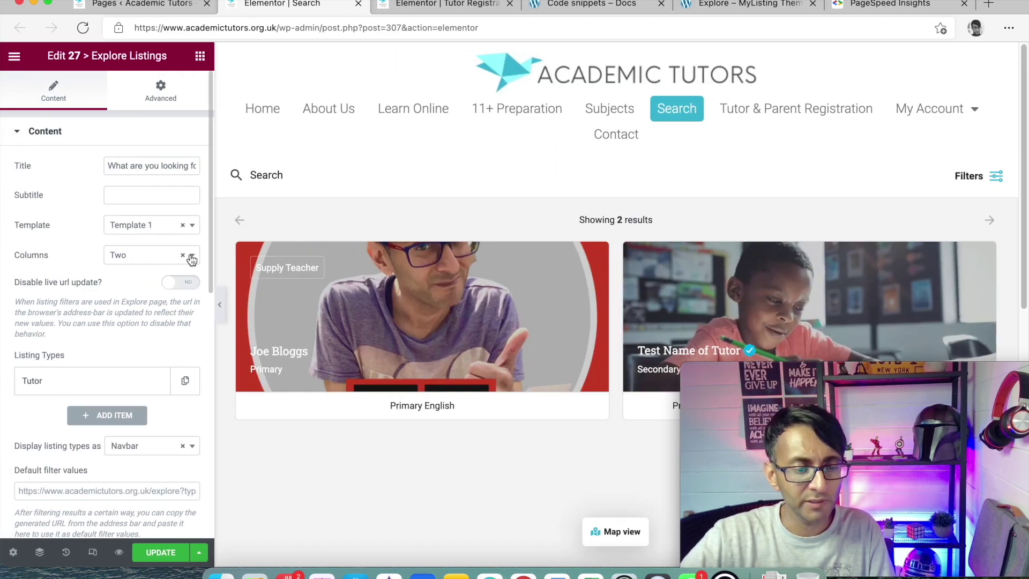
left_click(192, 257)
left_click(152, 294)
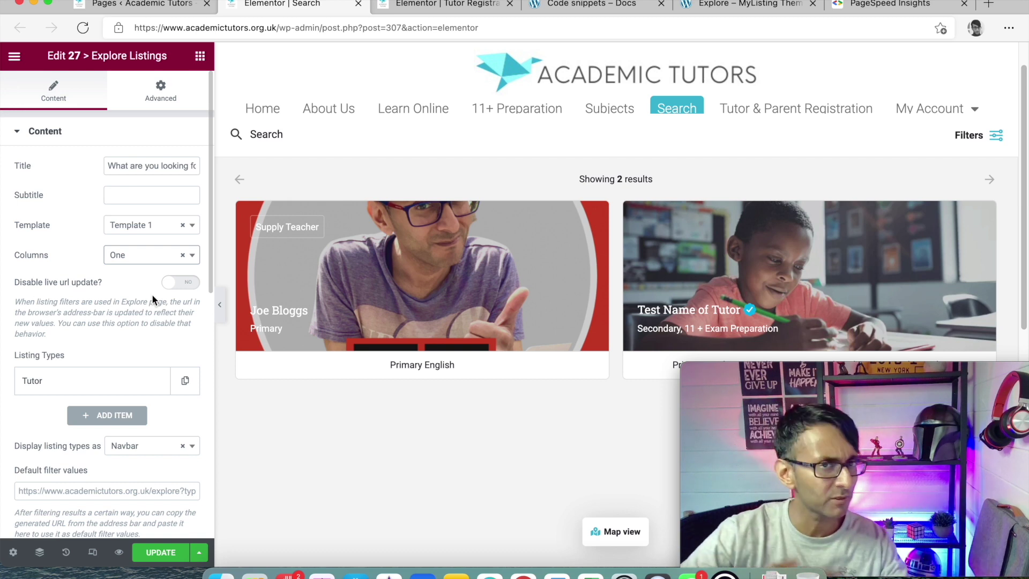
Inspect the Tutor entry under Listing Types with its listing type choices, and examine the widget's default filter and Map settings
left_click(123, 354)
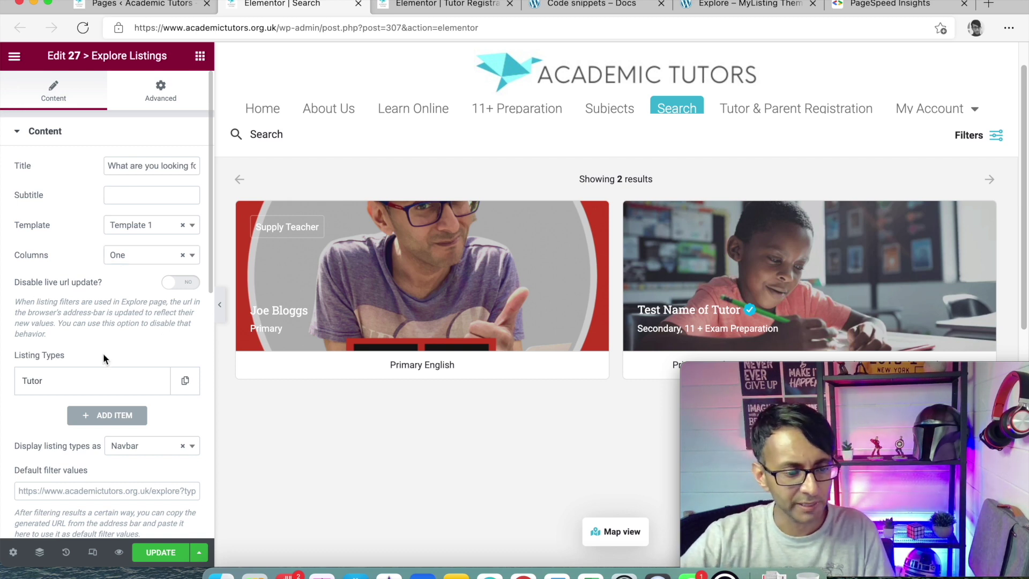
left_click(83, 382)
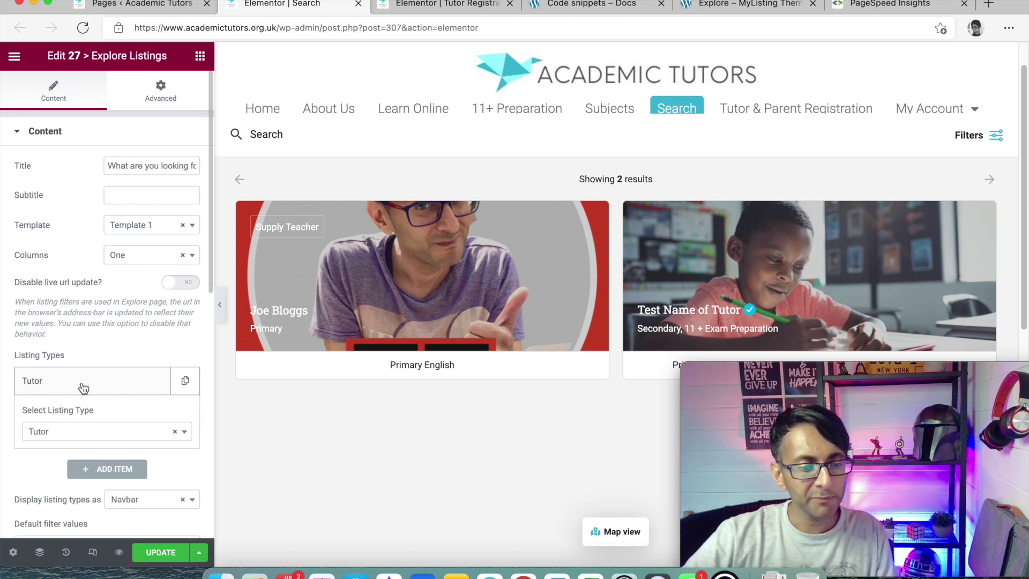
left_click(184, 438)
left_click(120, 473)
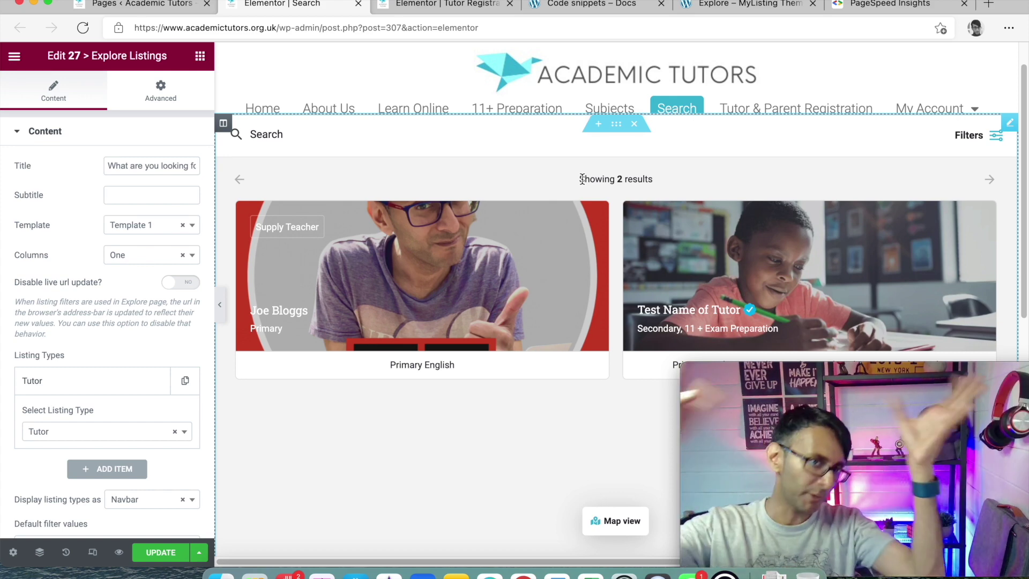
scroll(120, 375, "down", 5)
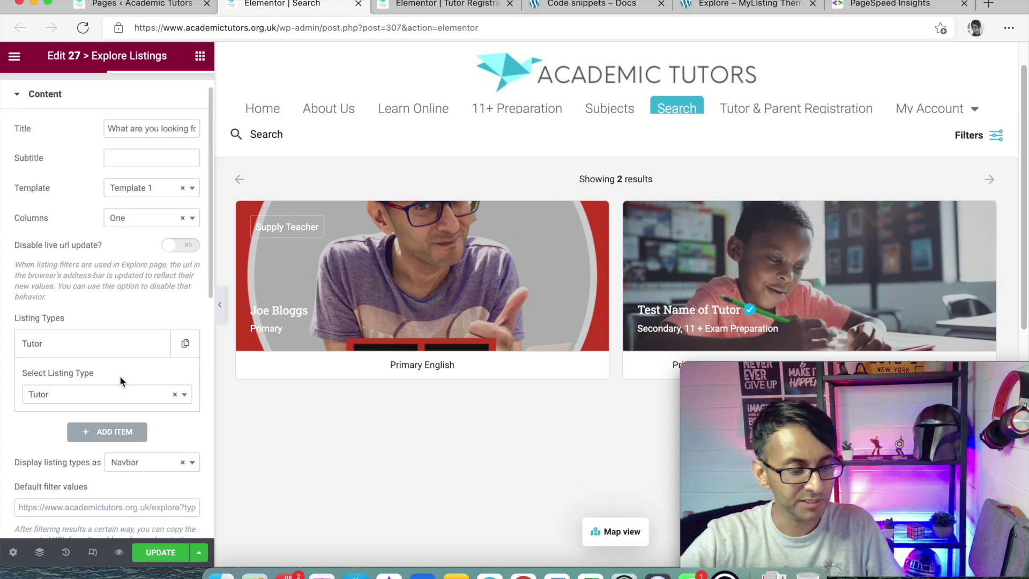
scroll(129, 380, "down", 7)
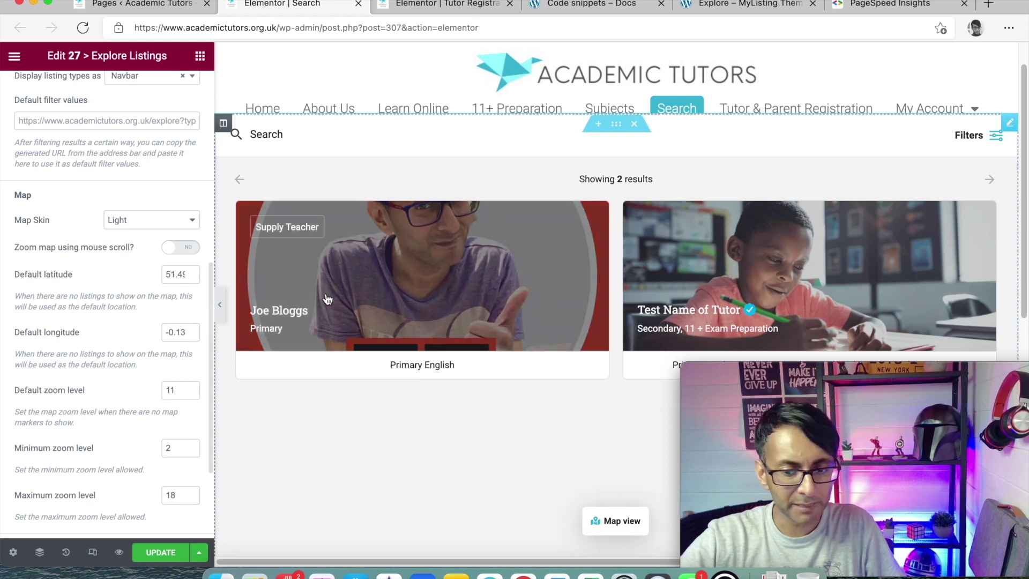
Check the Map Skin choices, keep Light, and review the remaining Map and Categories/Taxonomies Tab settings of the Explore Listings widget
left_click(152, 223)
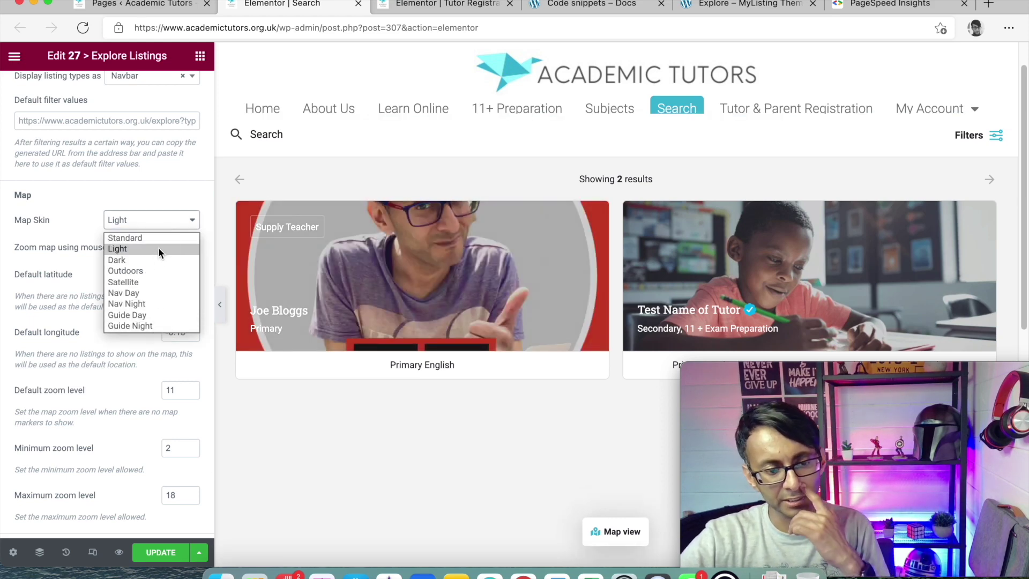
left_click(159, 248)
scroll(174, 403, "down", 4)
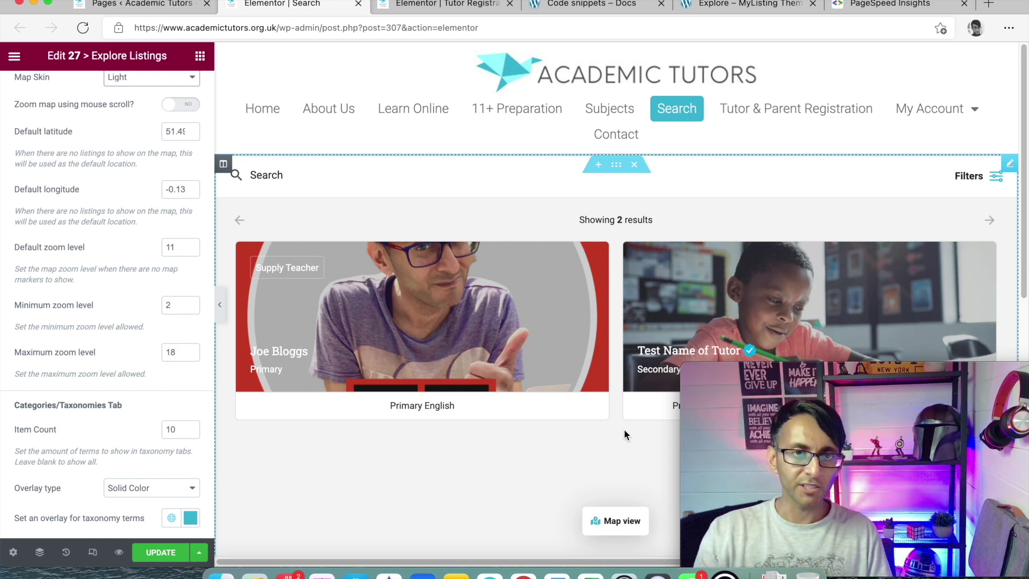
Close the Search page's editor without saving and open the Add Listing Form widget's settings on the Tutor Registration page
left_click(358, 4)
left_click(535, 216)
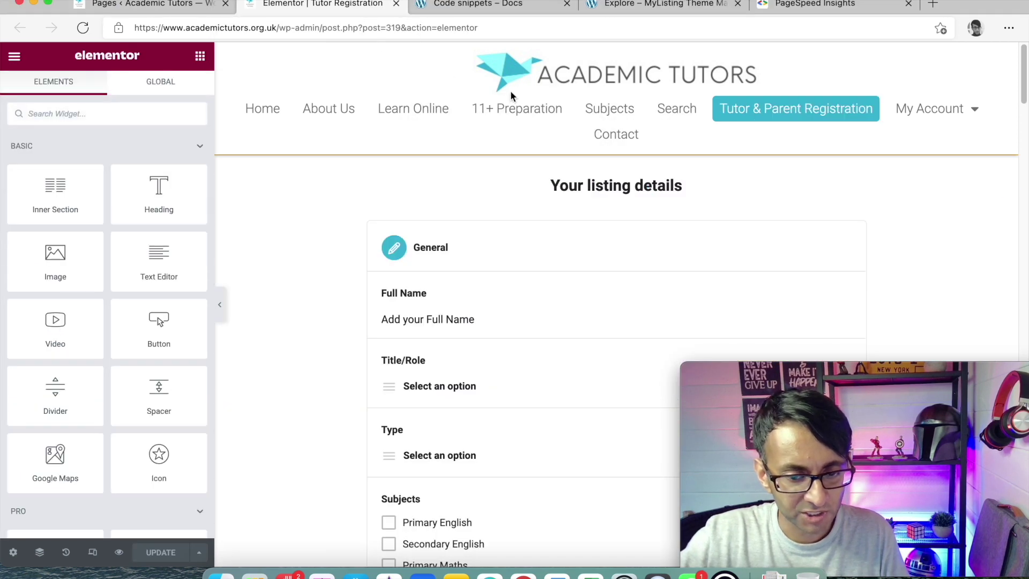
left_click(1006, 186)
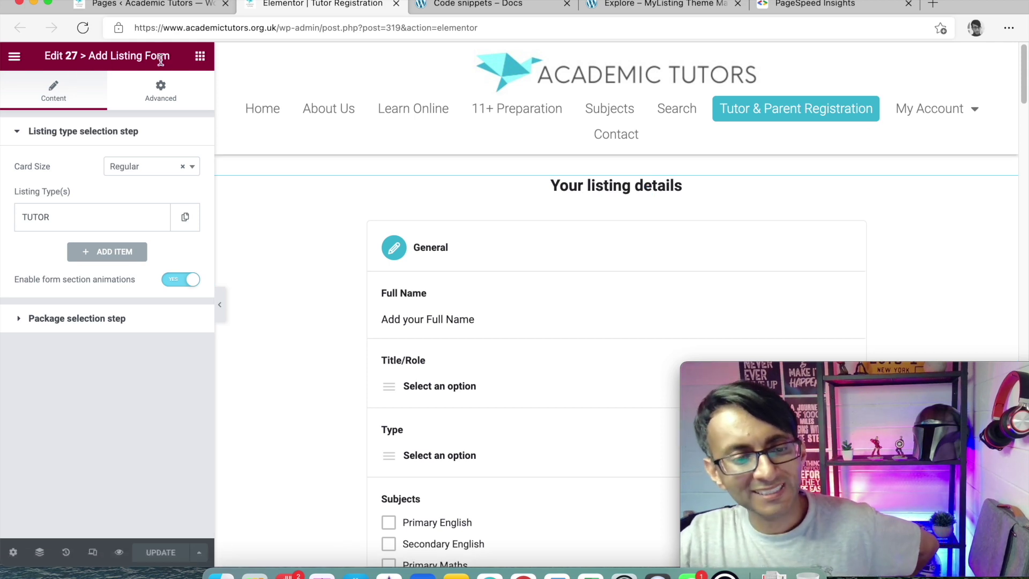
Search the widget library for "27" and browse the MyListing theme's widgets
left_click(200, 56)
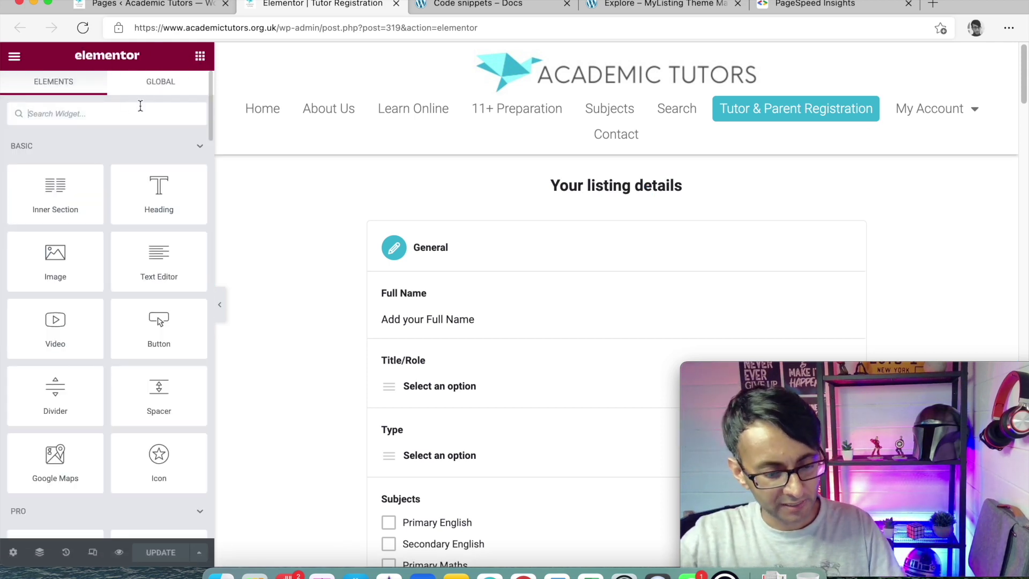
type("27 for")
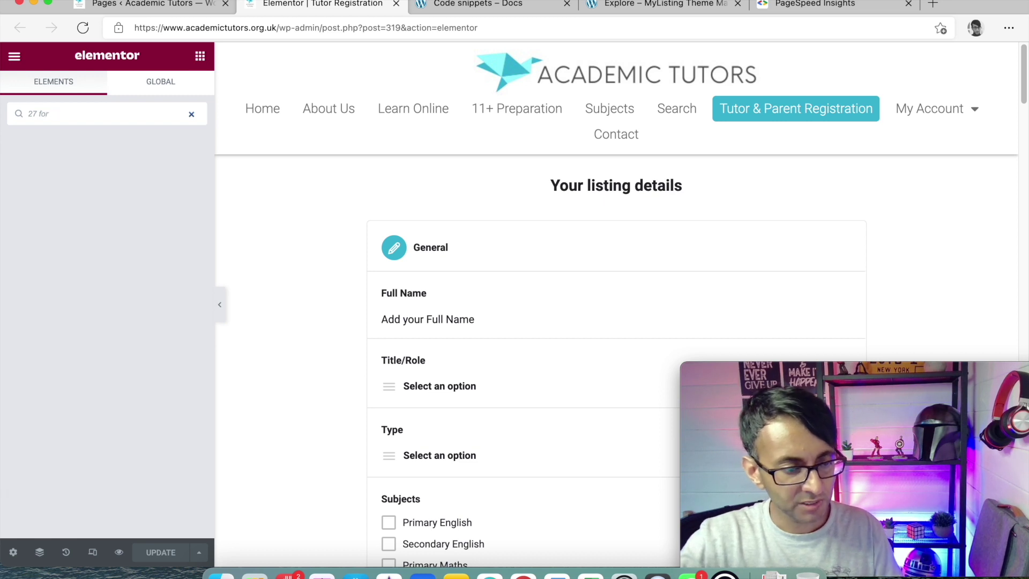
key("BackSpace")
key("BackSpace")
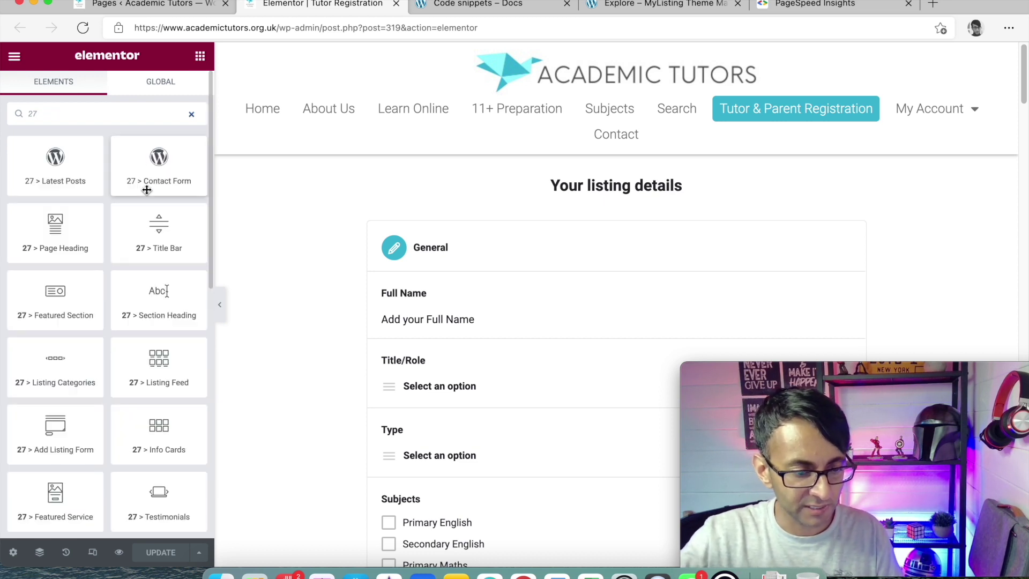
scroll(160, 305, "down", 3)
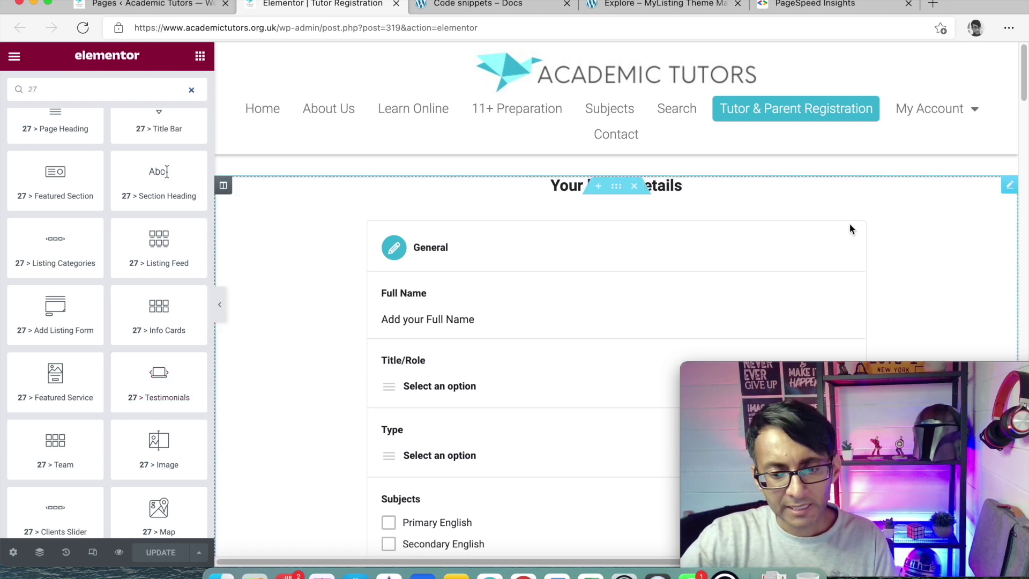
Reopen the Add Listing Form widget's settings and try form section animations off and on, leaving them enabled
left_click(1009, 186)
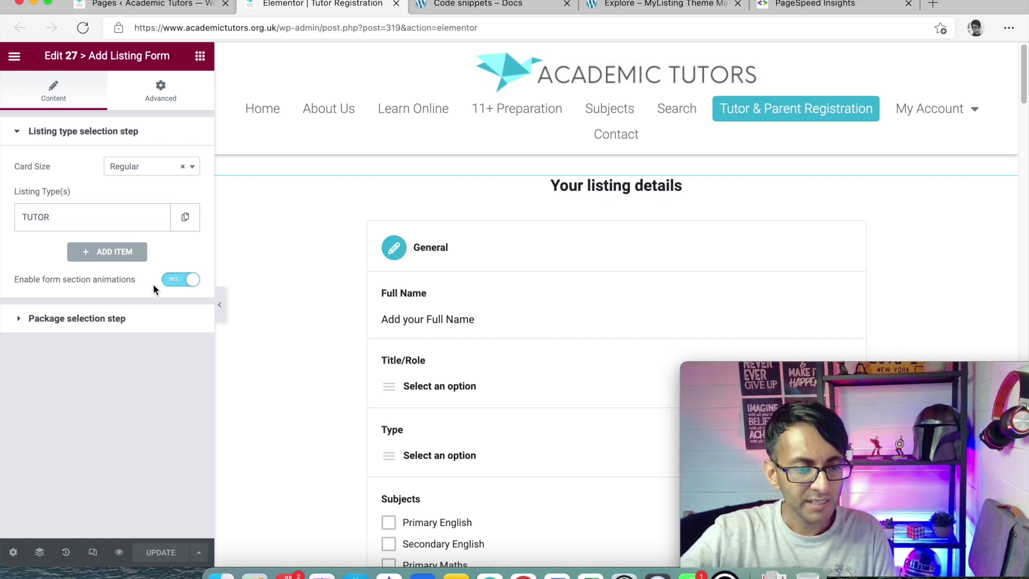
left_click(173, 282)
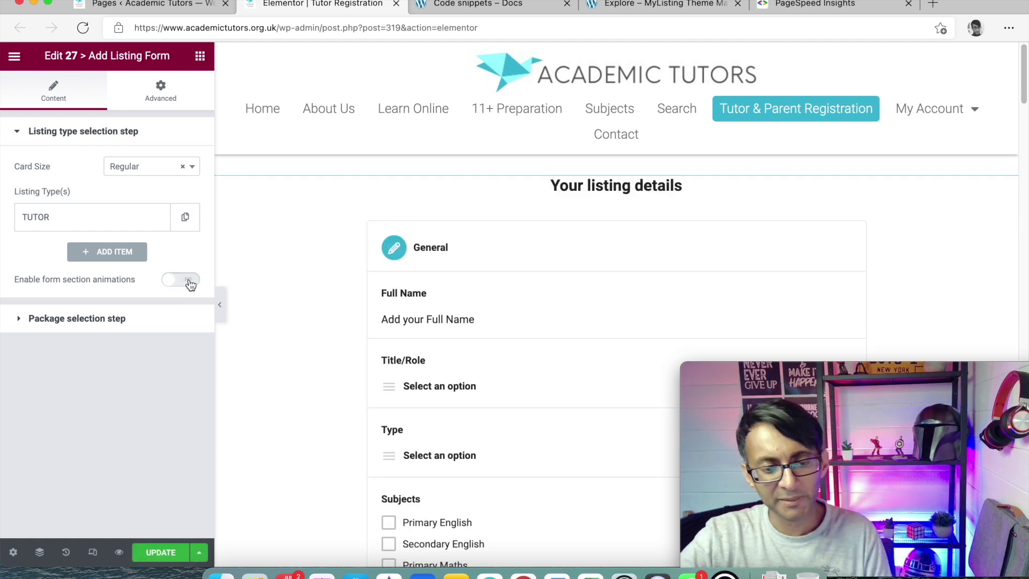
left_click(190, 282)
left_click(189, 283)
left_click(188, 283)
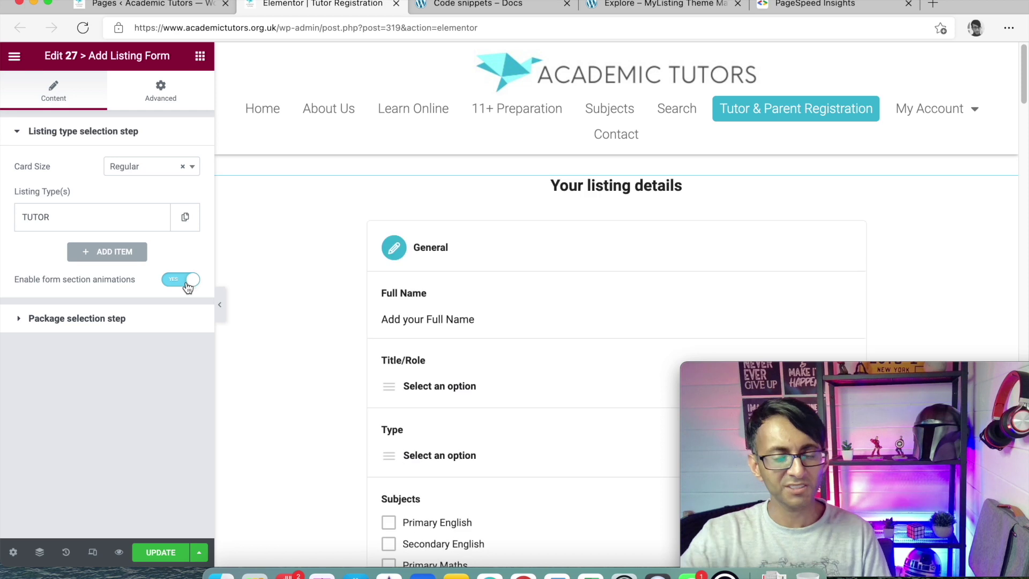
Inspect the package layout choices in the package selection step and return to the listing type selection settings
left_click(136, 331)
left_click(191, 223)
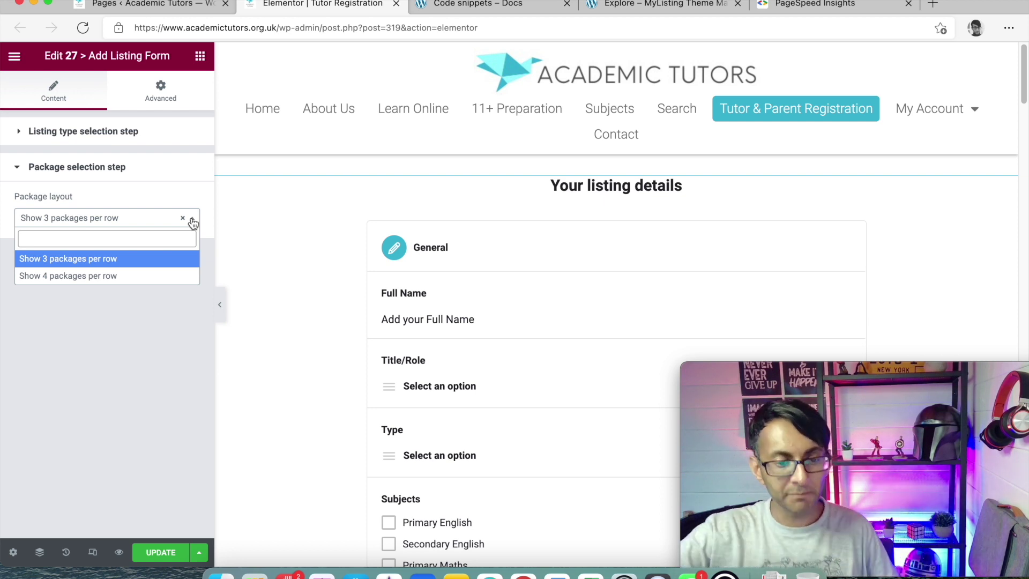
left_click(19, 176)
left_click(21, 140)
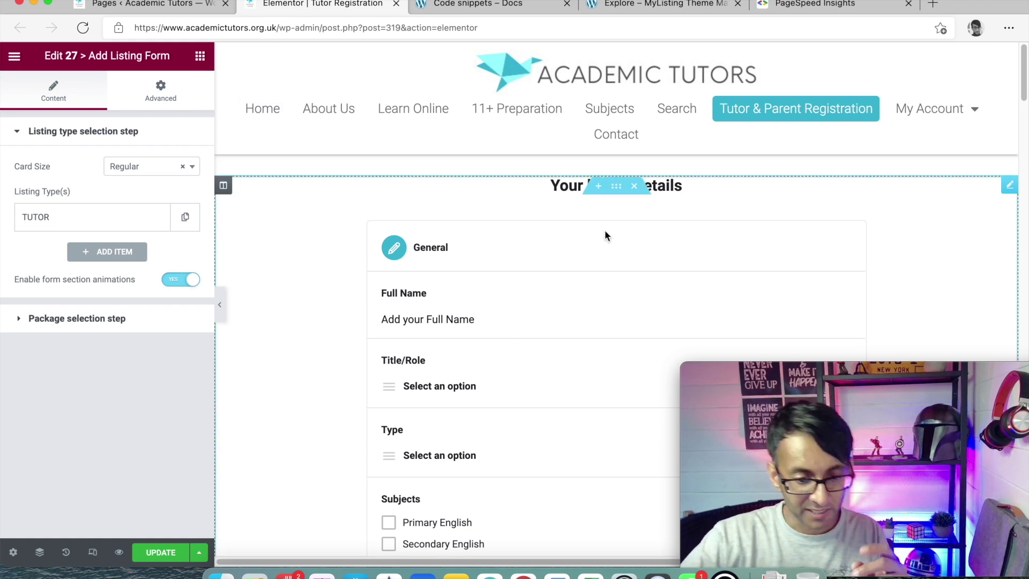
Preview the Tutor Registration page and review its listing form from the full name field down to the disclaimer
left_click(220, 304)
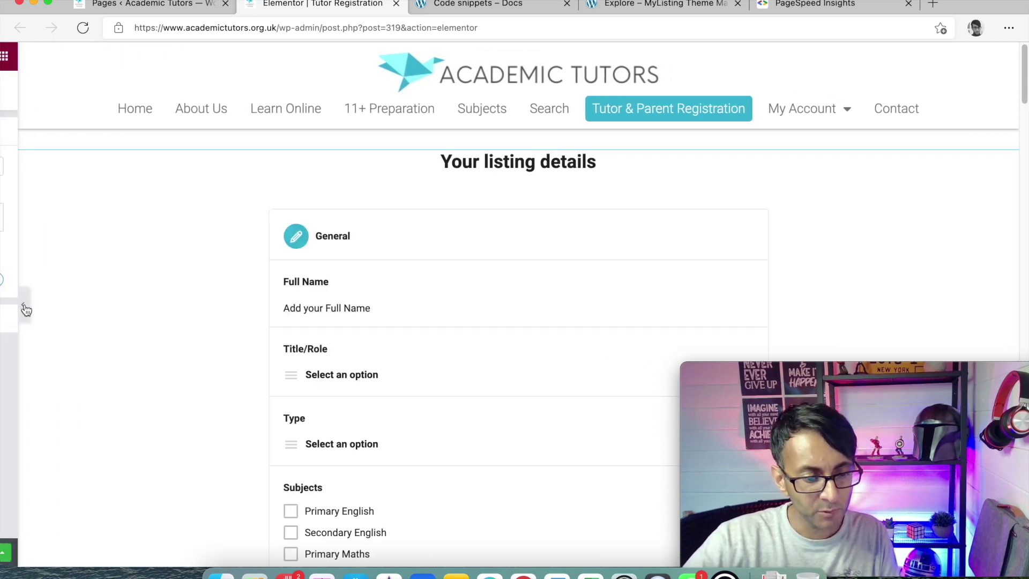
left_click(9, 309)
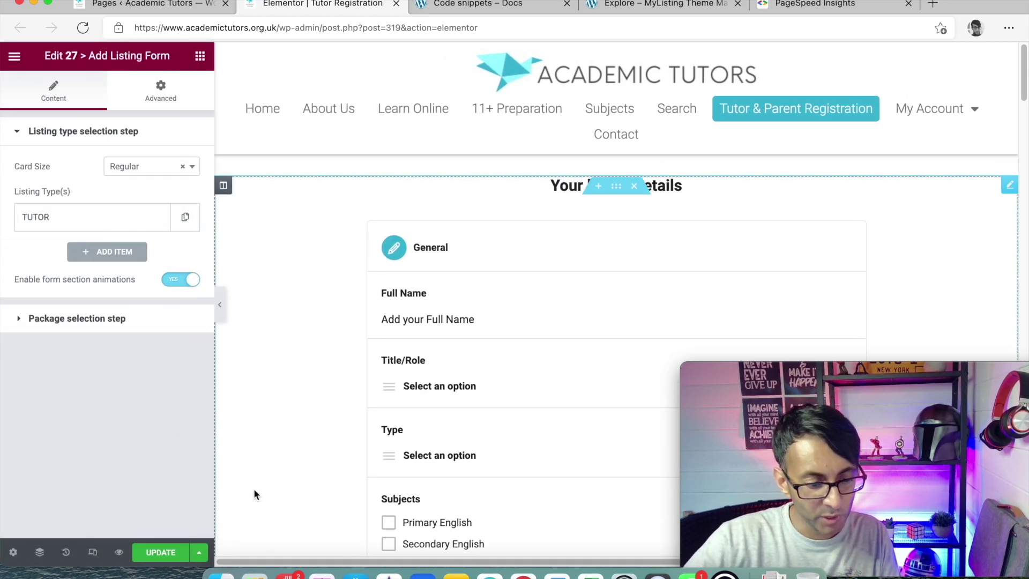
left_click(119, 553)
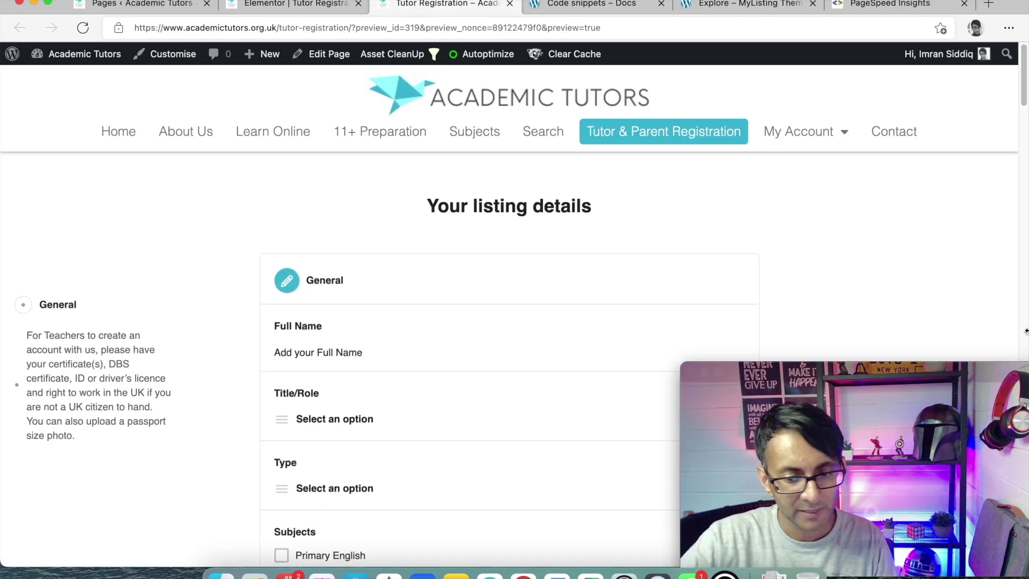
scroll(114, 360, "down", 7)
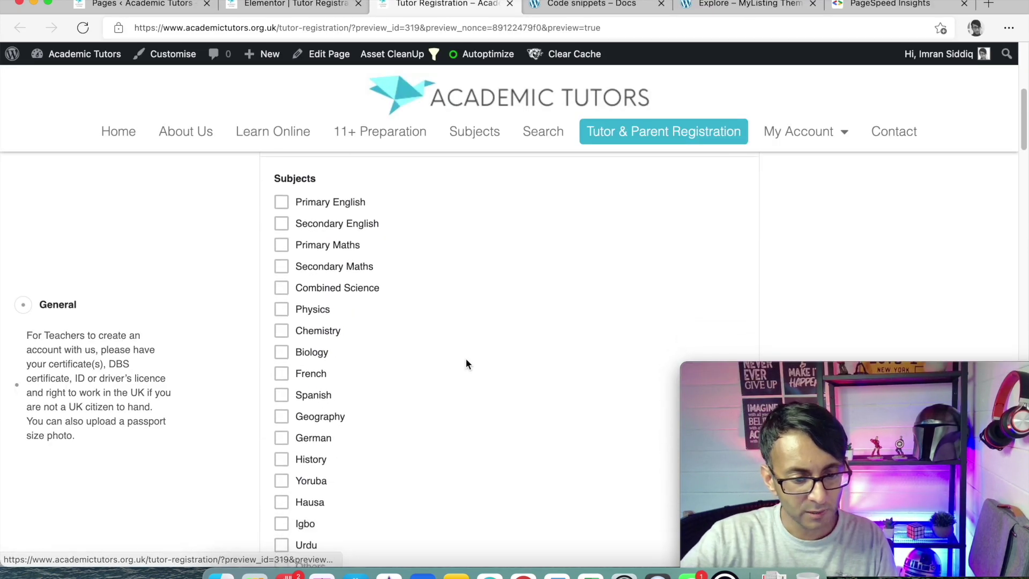
scroll(465, 358, "down", 20)
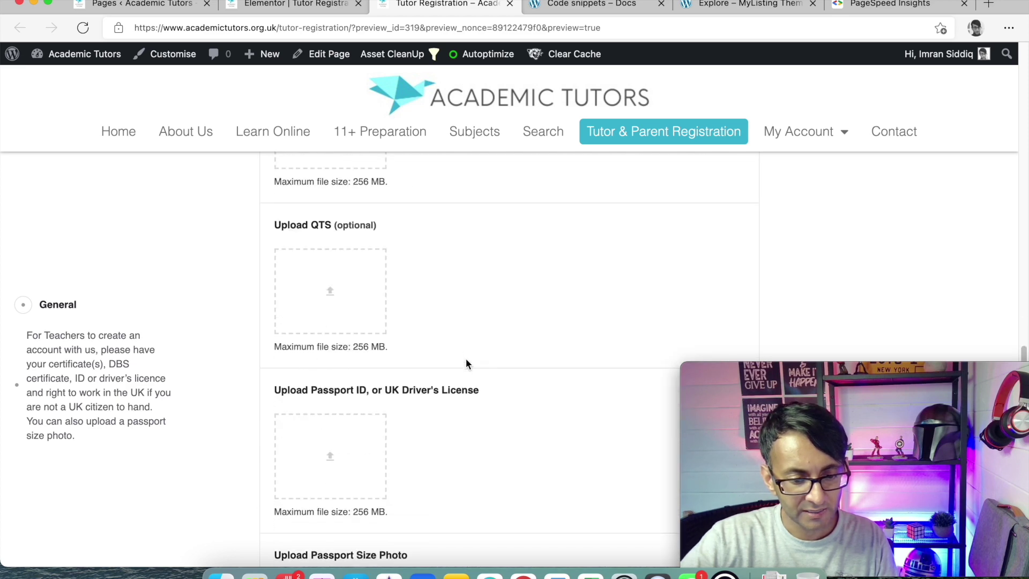
scroll(466, 360, "down", 15)
scroll(466, 360, "up", 3)
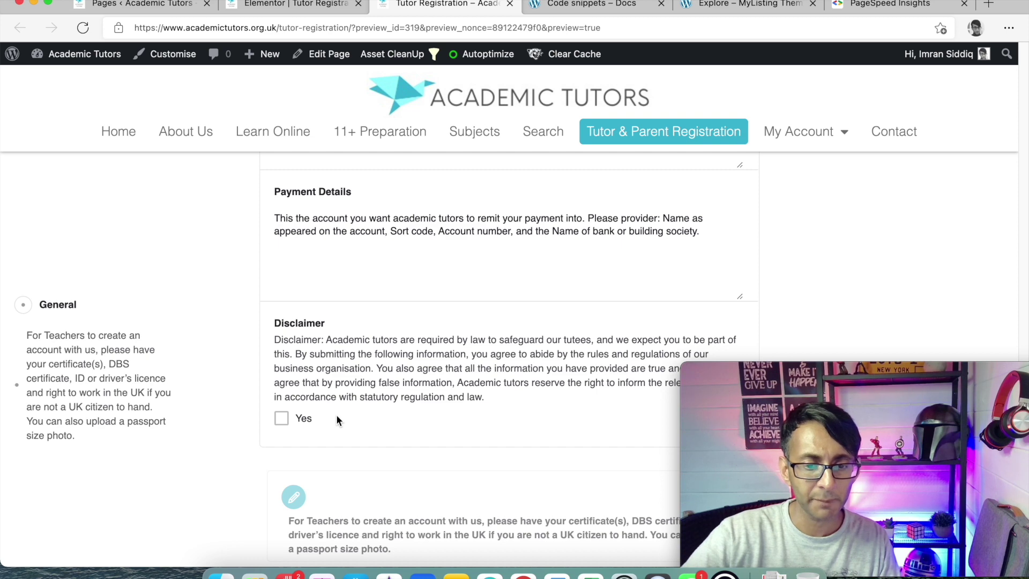
scroll(336, 413, "up", 20)
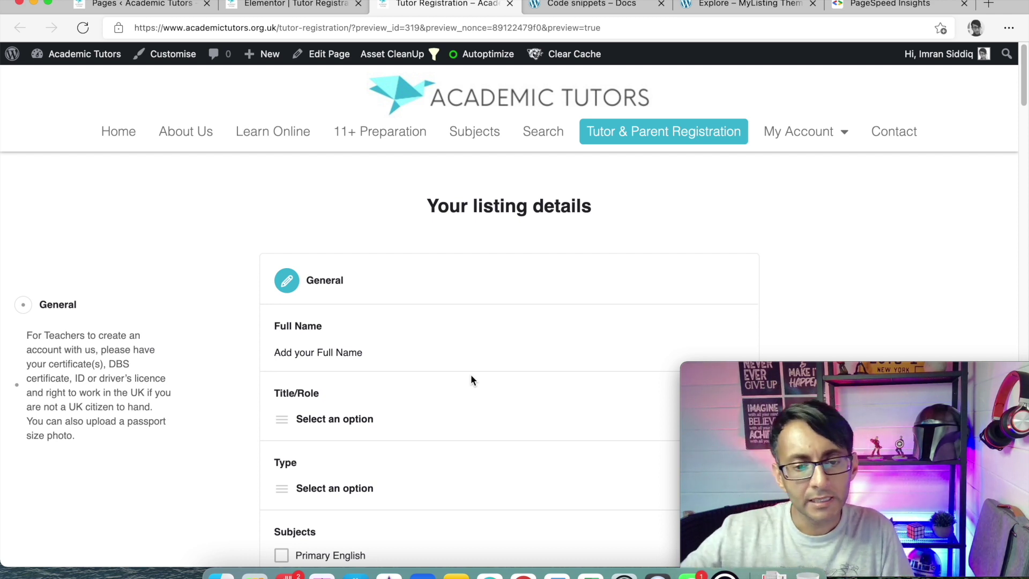
Open the site's My Account page and log out of the account
left_click(814, 144)
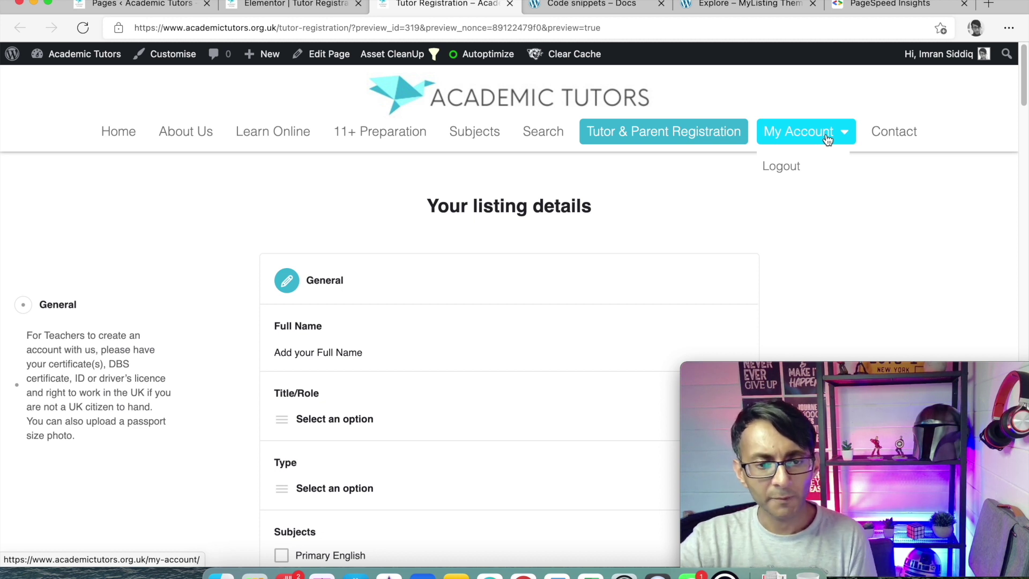
left_click(823, 138)
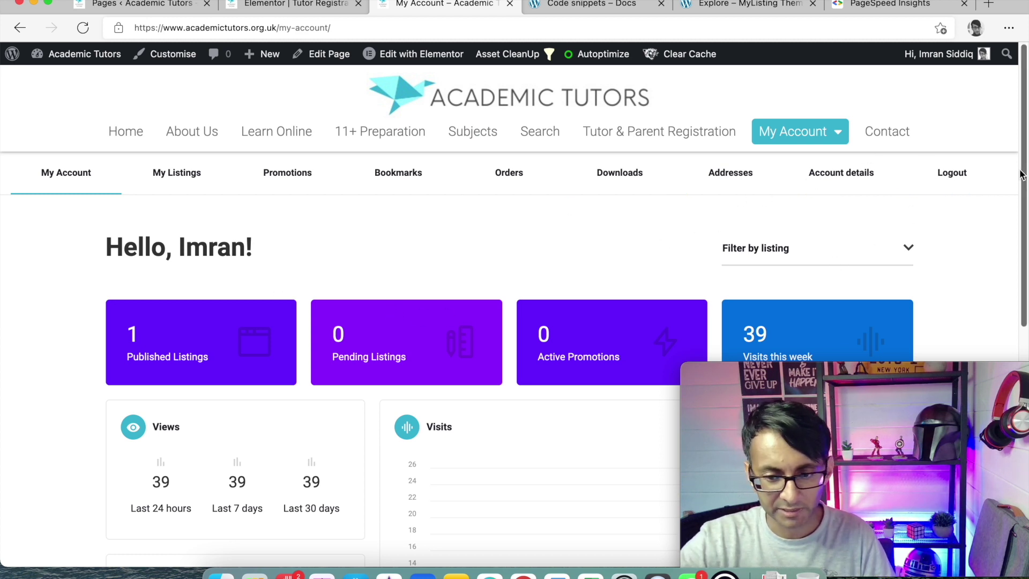
left_click(959, 177)
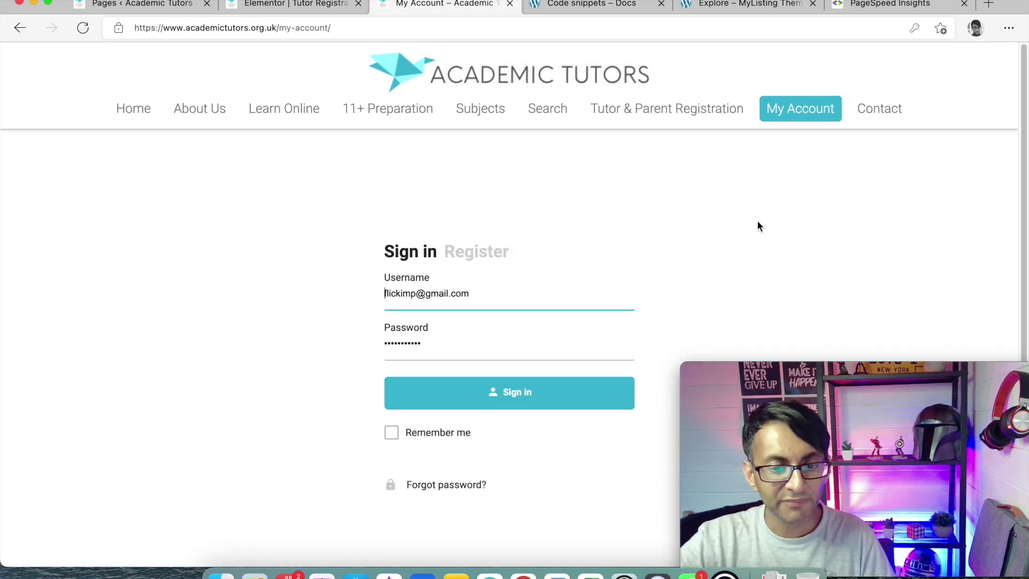
Clear the prefilled username and password from the account sign-in form
left_click(429, 294)
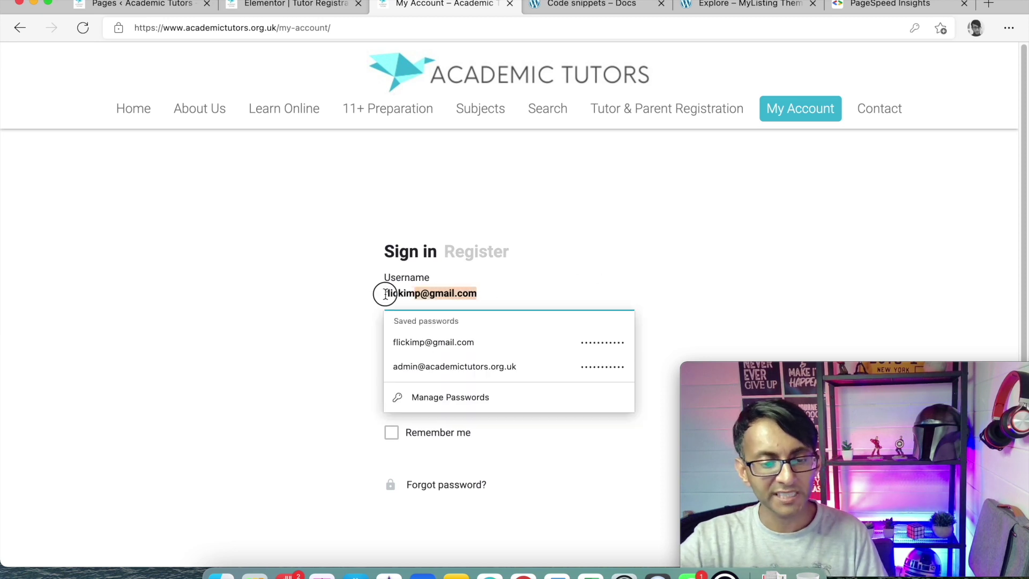
left_click(271, 315)
left_click(429, 339)
key("BackSpace")
left_click(300, 324)
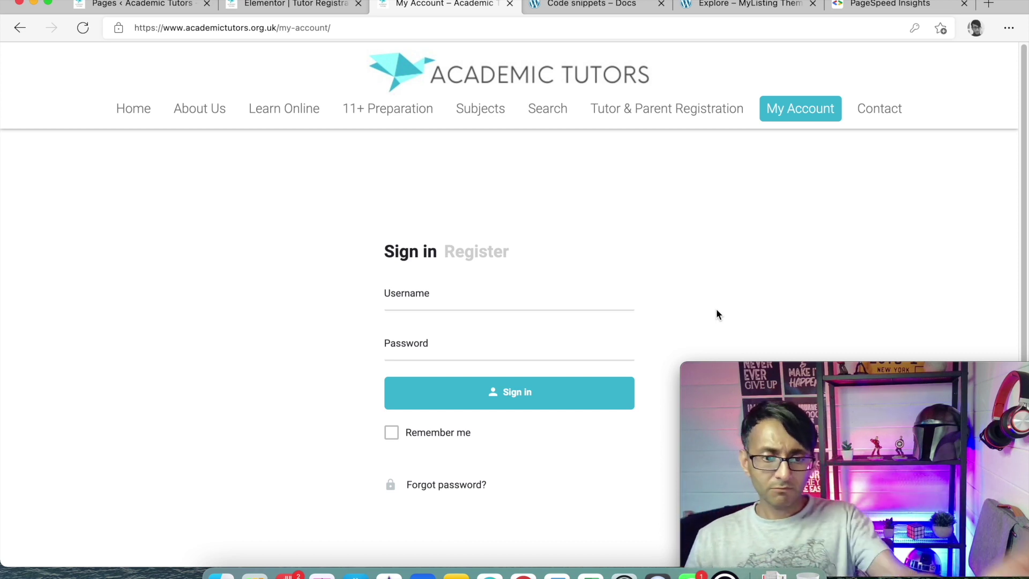
View the public Search page while logged out and zoom its map out until the United Kingdom and Europe show
left_click(556, 119)
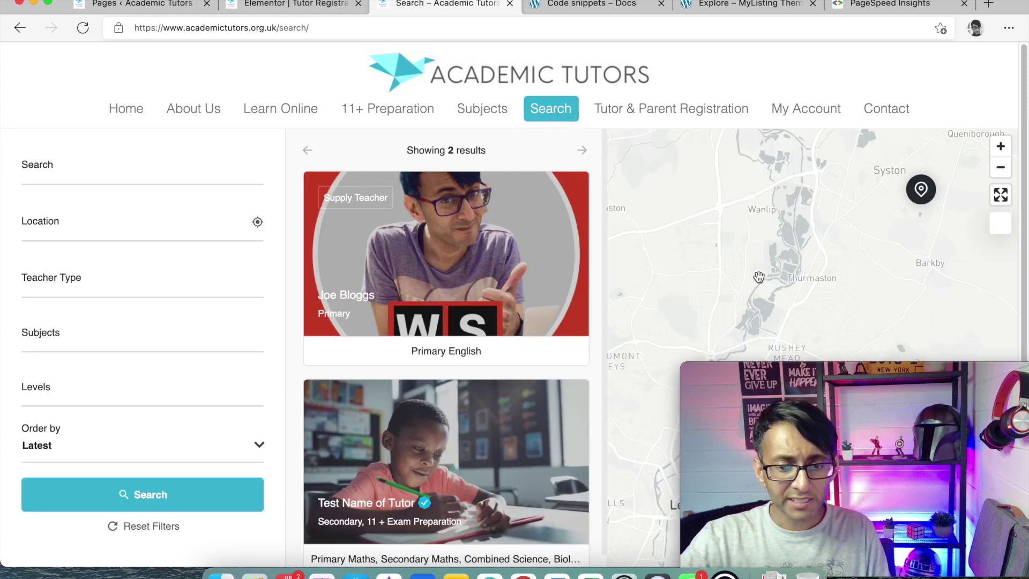
left_click(1000, 168)
left_click(1000, 167)
left_click(1000, 167)
left_click(1001, 167)
left_click(1001, 170)
left_click(1000, 171)
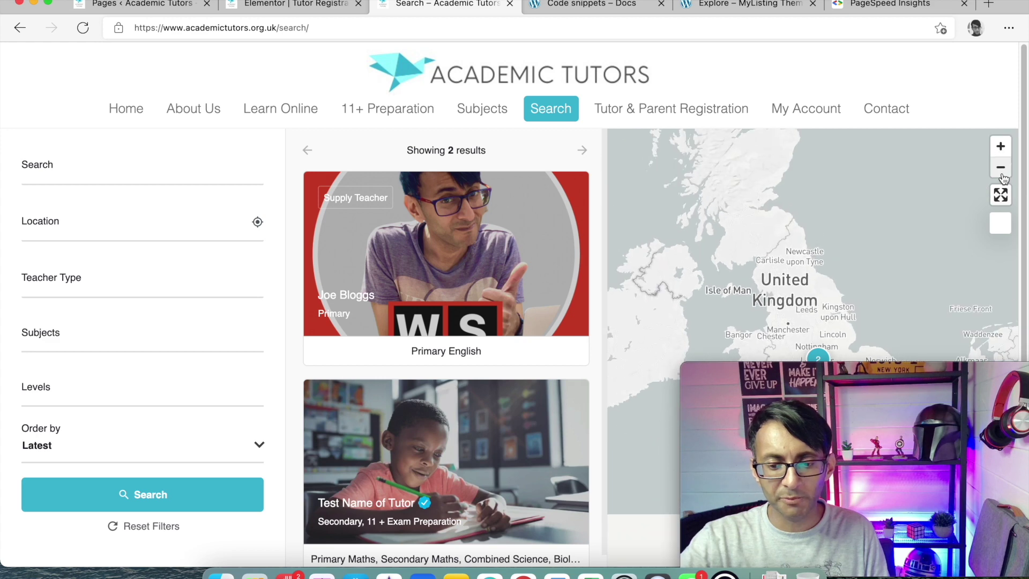
left_click(1001, 170)
left_click_drag(829, 188, 806, 25)
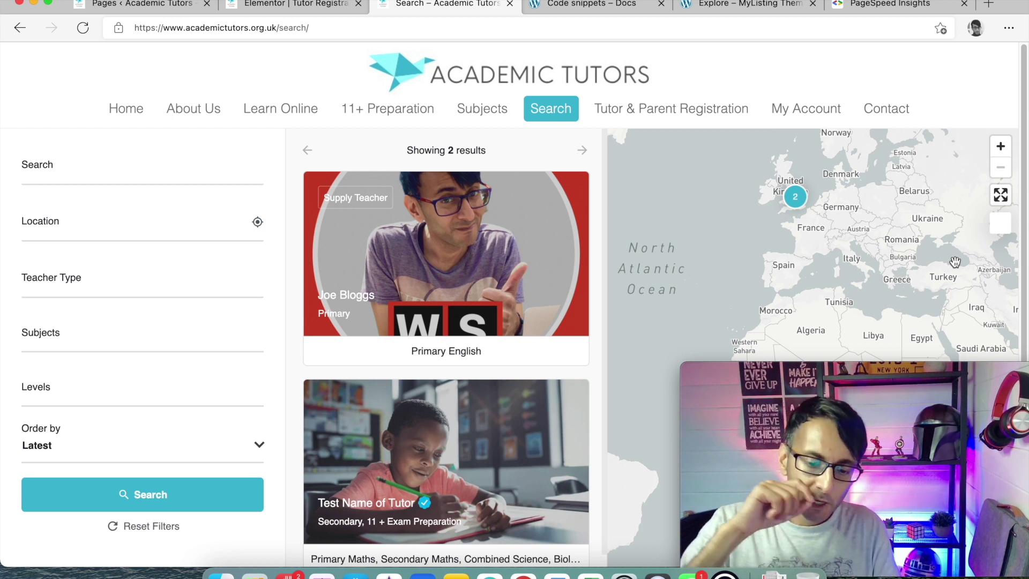
Open the supply teacher's listing from the search results and review the details on its profile page
left_click(557, 289)
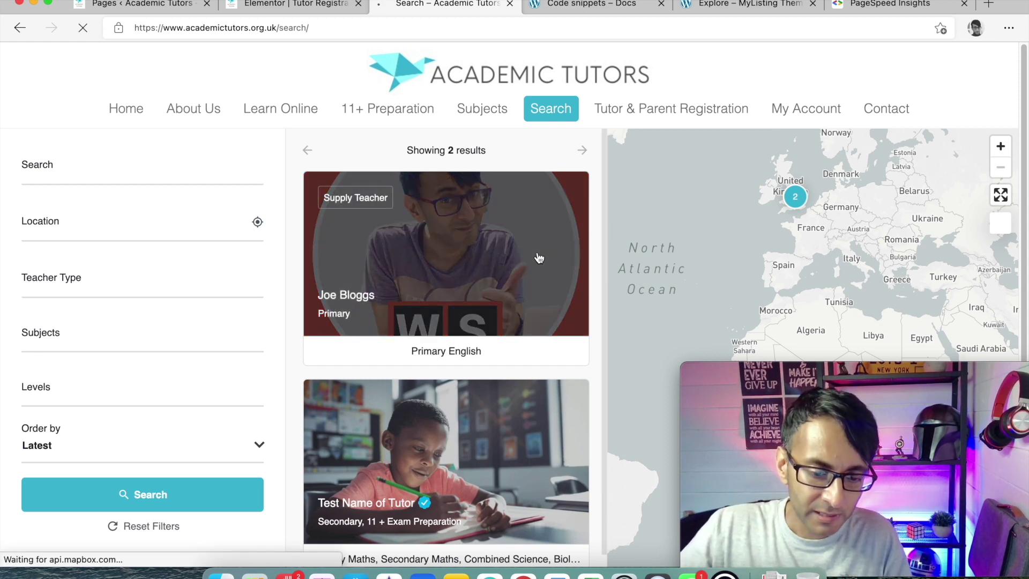
scroll(610, 300, "down", 15)
scroll(643, 289, "up", 6)
scroll(615, 285, "up", 1)
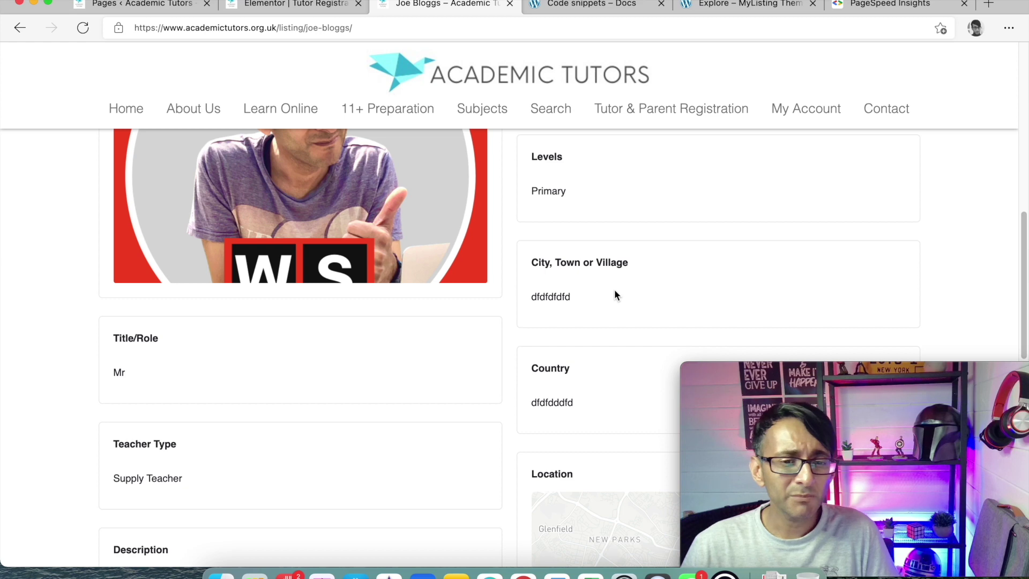
Switch to the MyListing theme demo site and browse its home page
key("super+5")
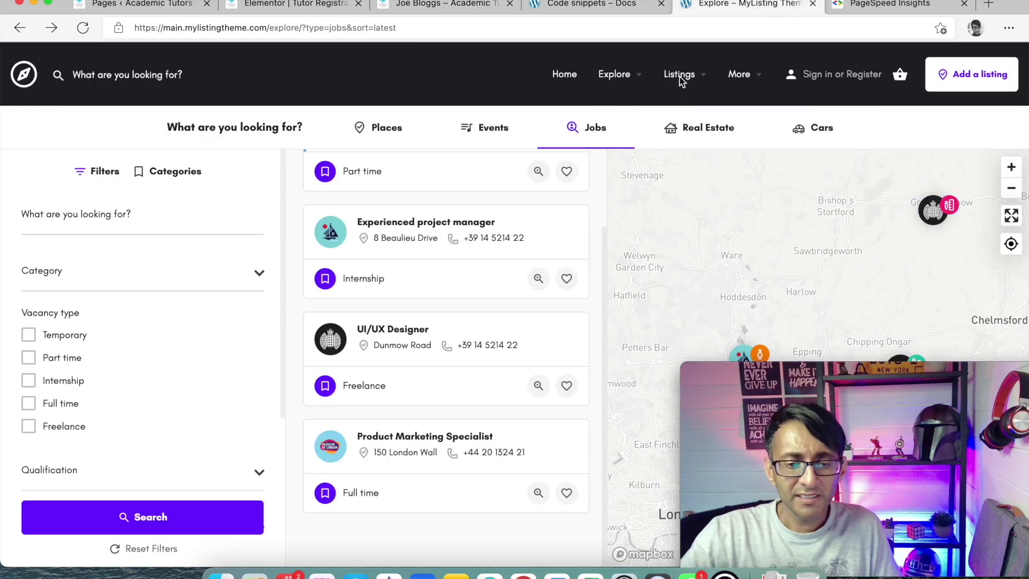
left_click(33, 75)
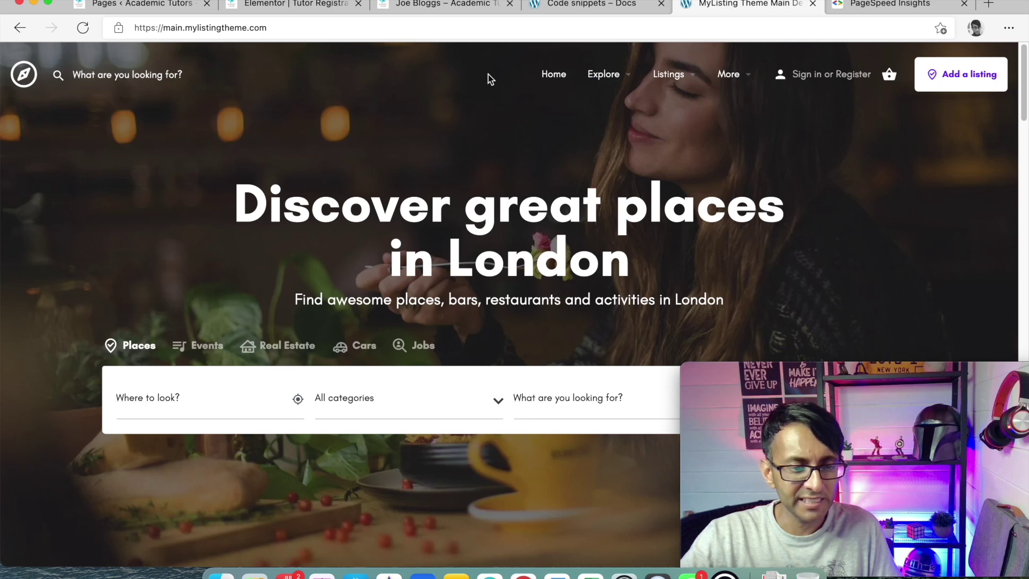
scroll(578, 320, "down", 10)
scroll(574, 321, "up", 10)
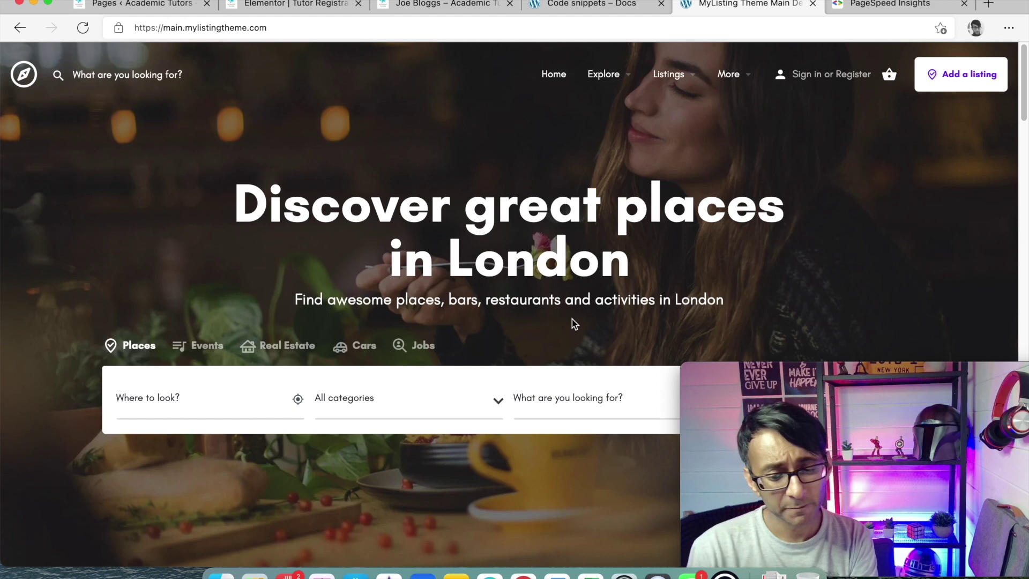
Return to the WordPress Pages list and dismiss the login prompt
left_click(137, 5)
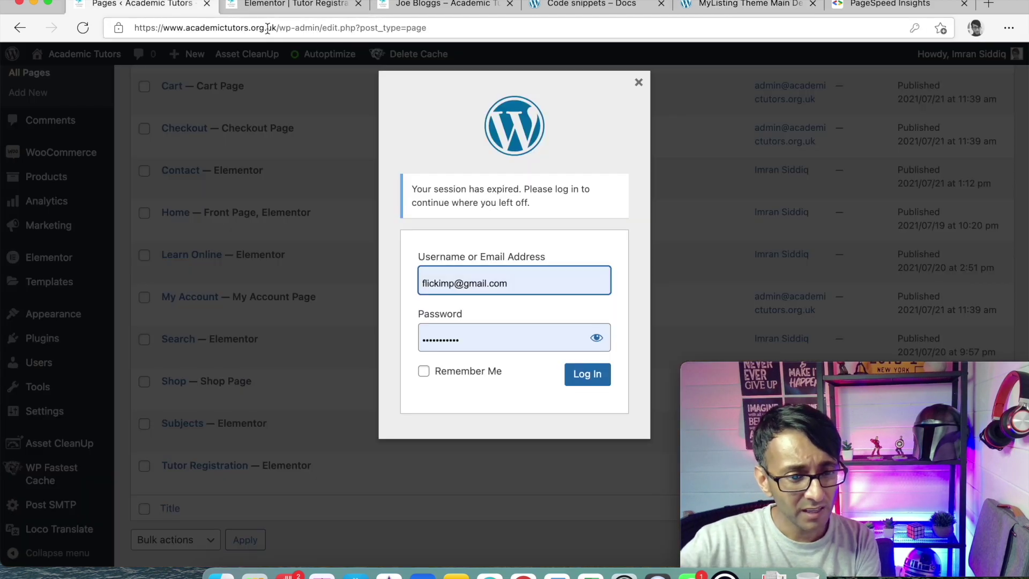
left_click(639, 84)
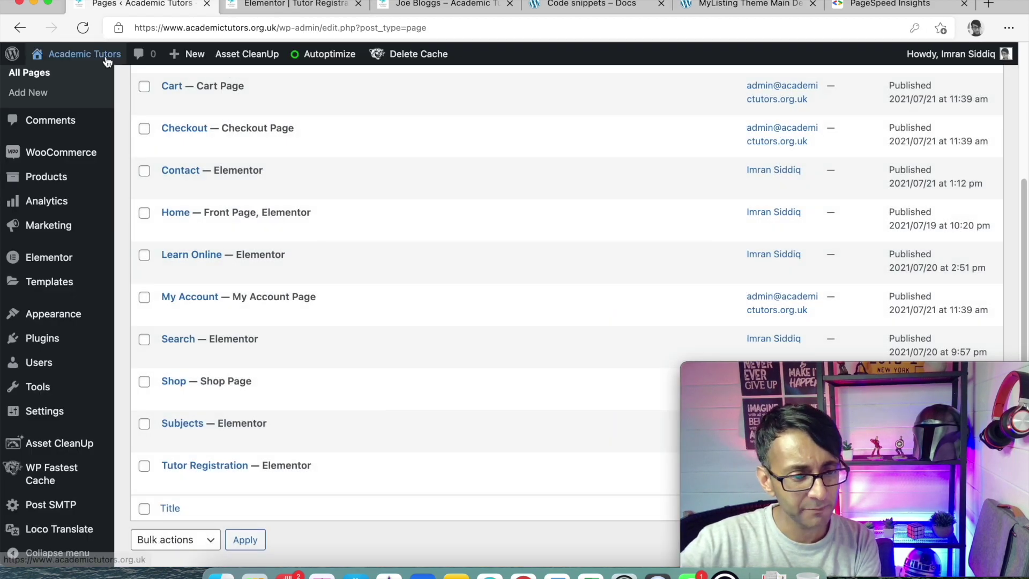
Visit the tutor site's public home page, then switch to PageSpeed Insights to check the site's mobile performance report
mouse_move(108, 58)
left_click(72, 88)
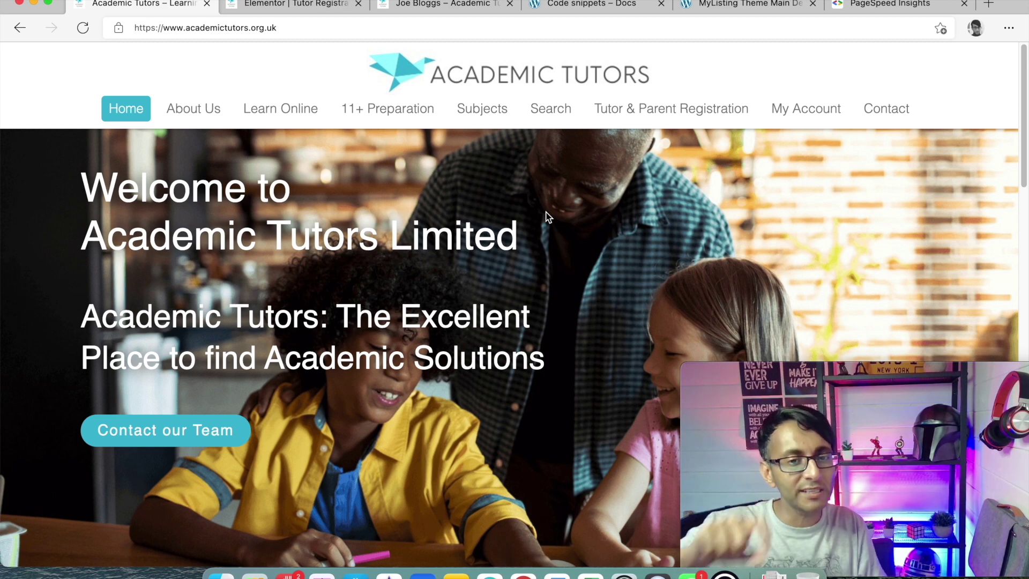
left_click(950, 4)
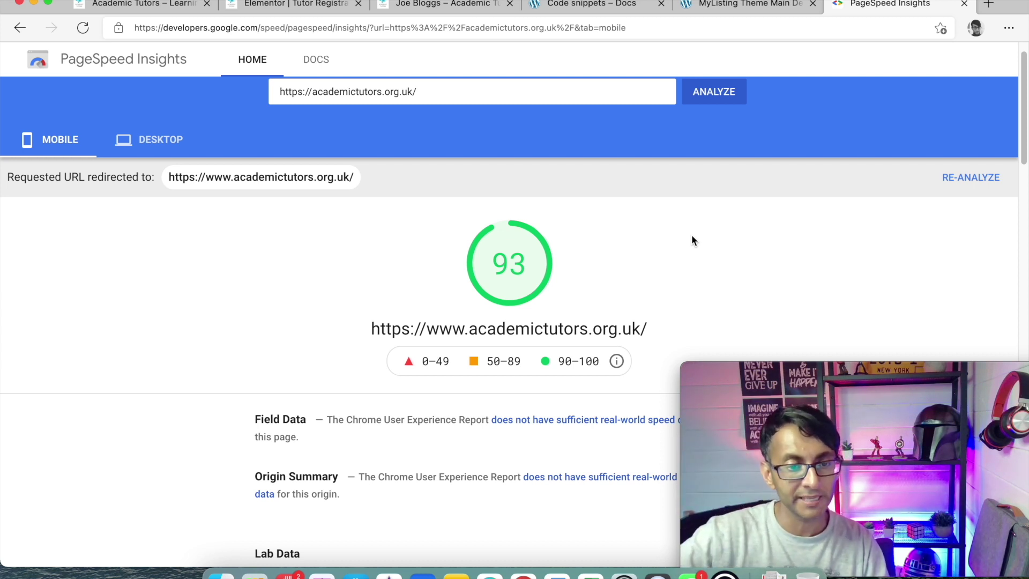
Return to the Academic Tutors home page and review its sections on tuition subjects, other services and 11+ exam preparation
left_click(163, 6)
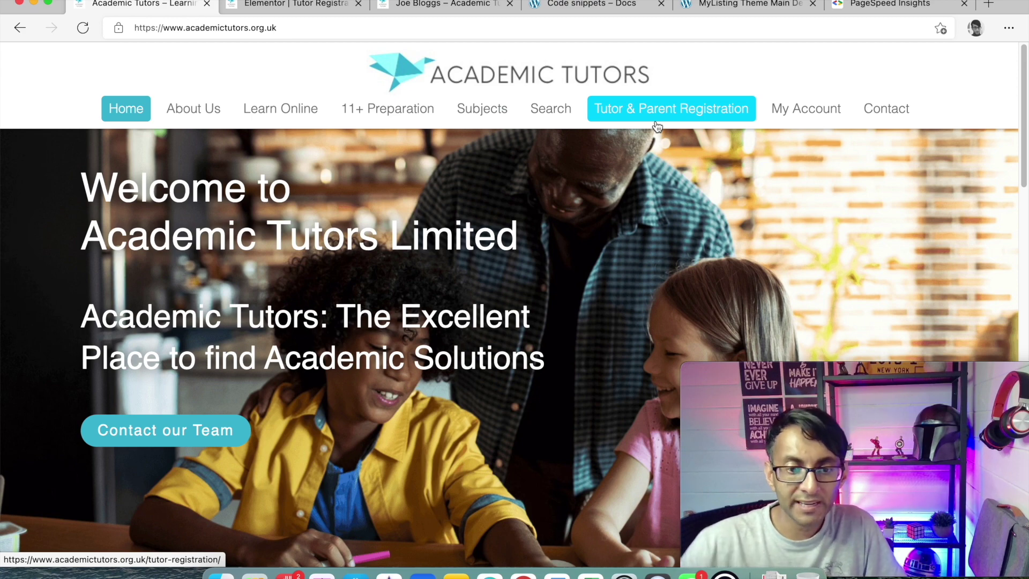
scroll(622, 235, "down", 10)
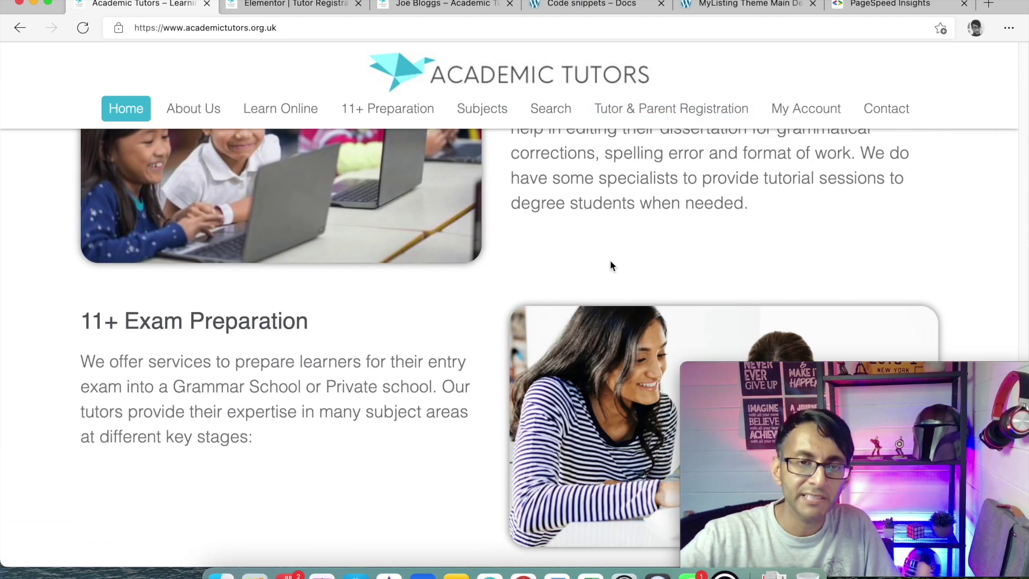
scroll(610, 261, "up", 7)
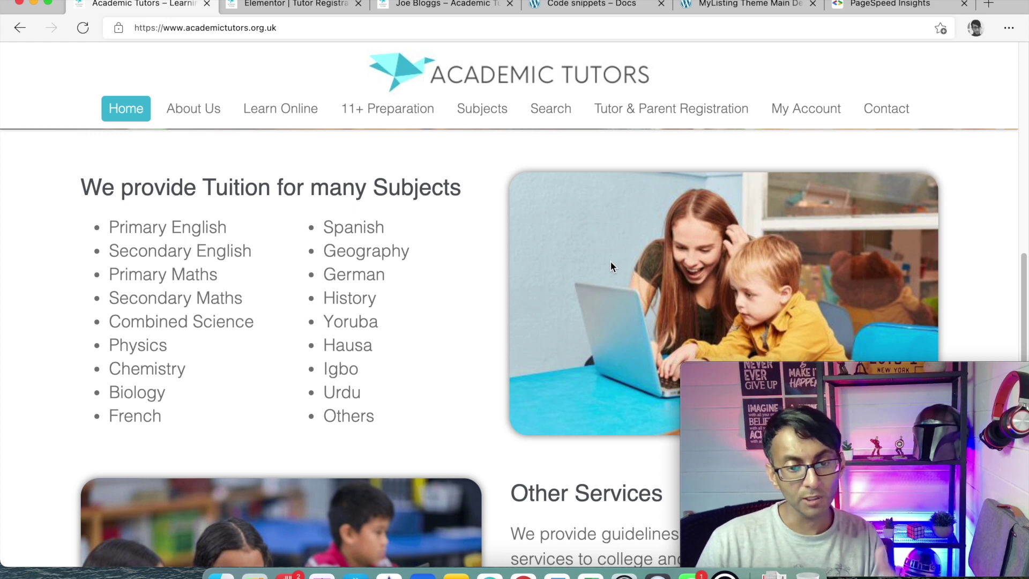
scroll(610, 262, "up", 15)
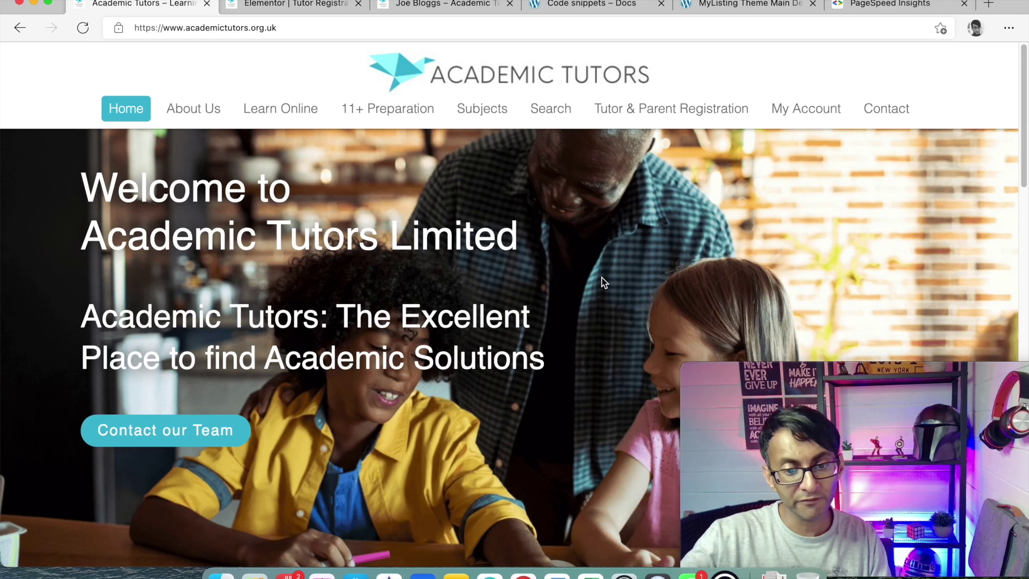
Open the account registration form from Tutor & Parent Registration and try the Parent/Guardian/Student role before choosing Teacher again
left_click(659, 110)
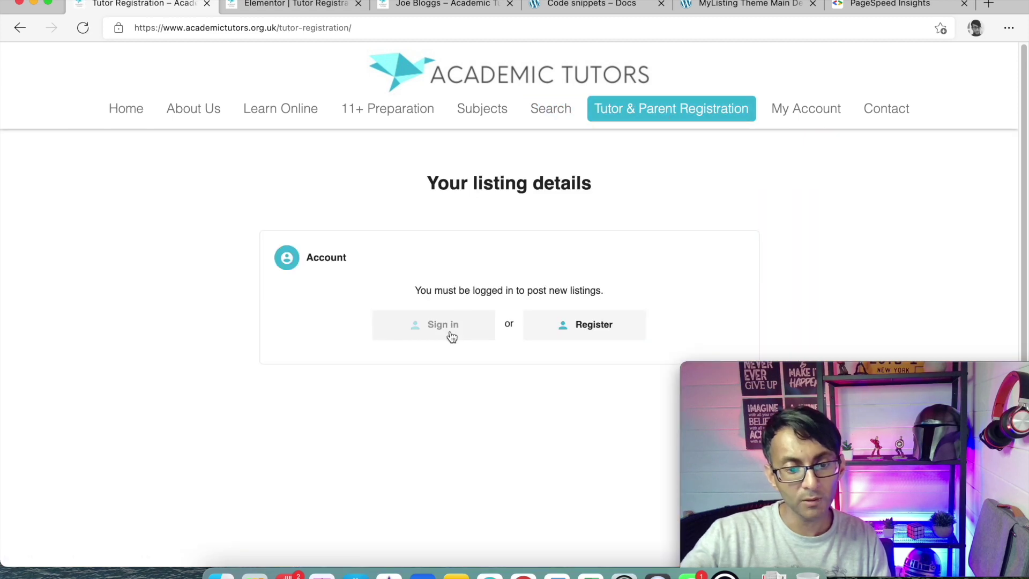
left_click(567, 332)
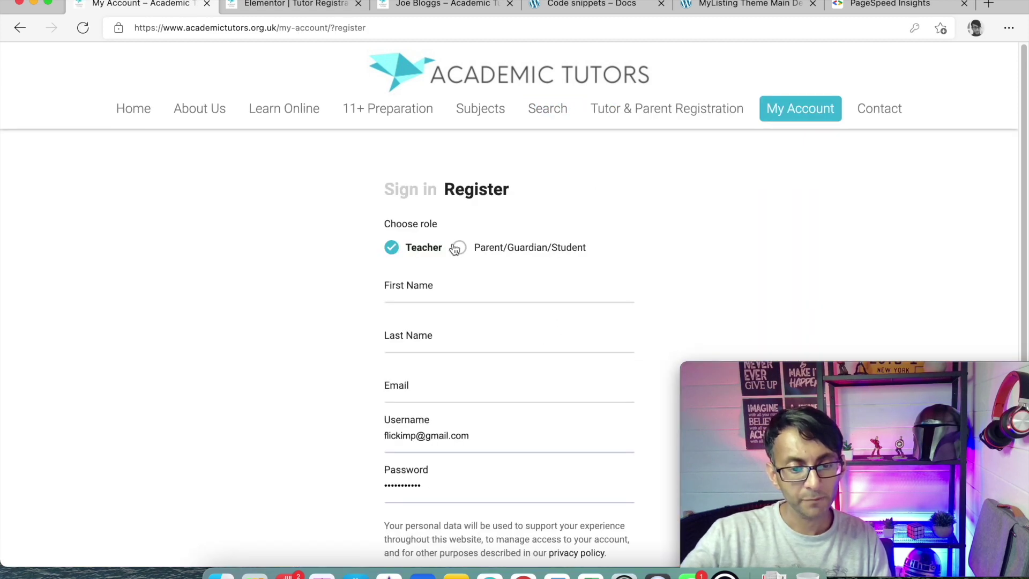
left_click(459, 249)
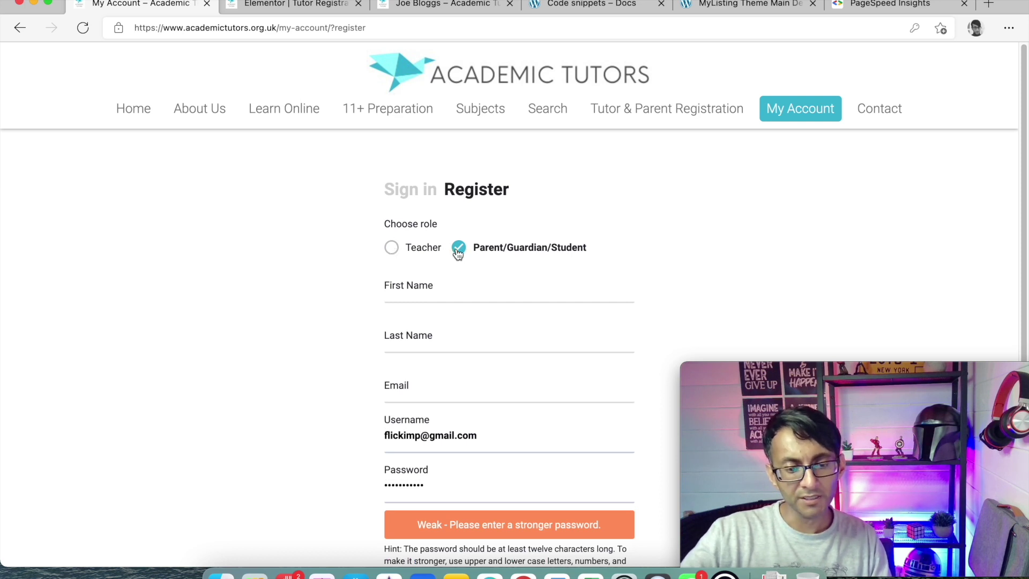
left_click(392, 248)
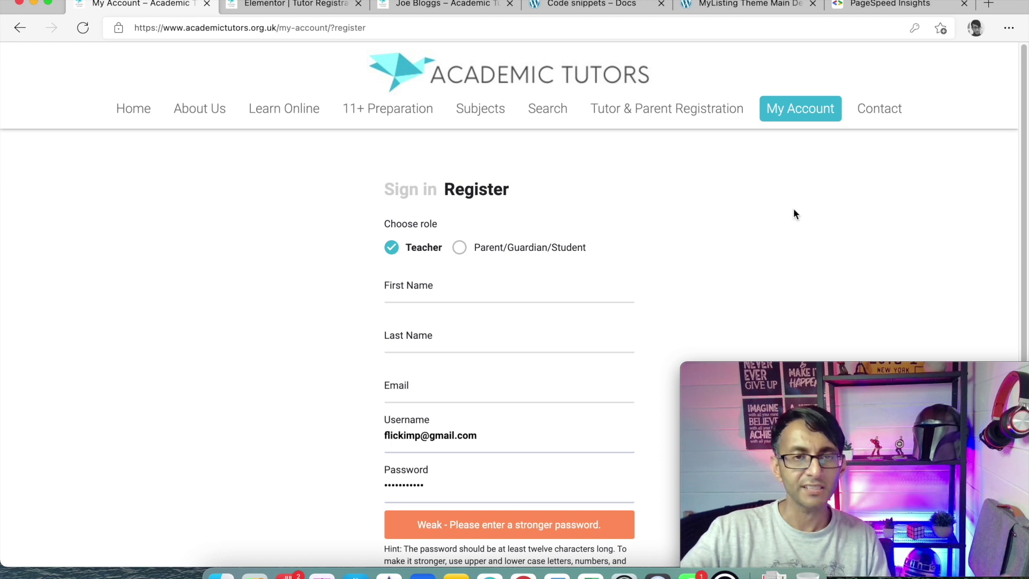